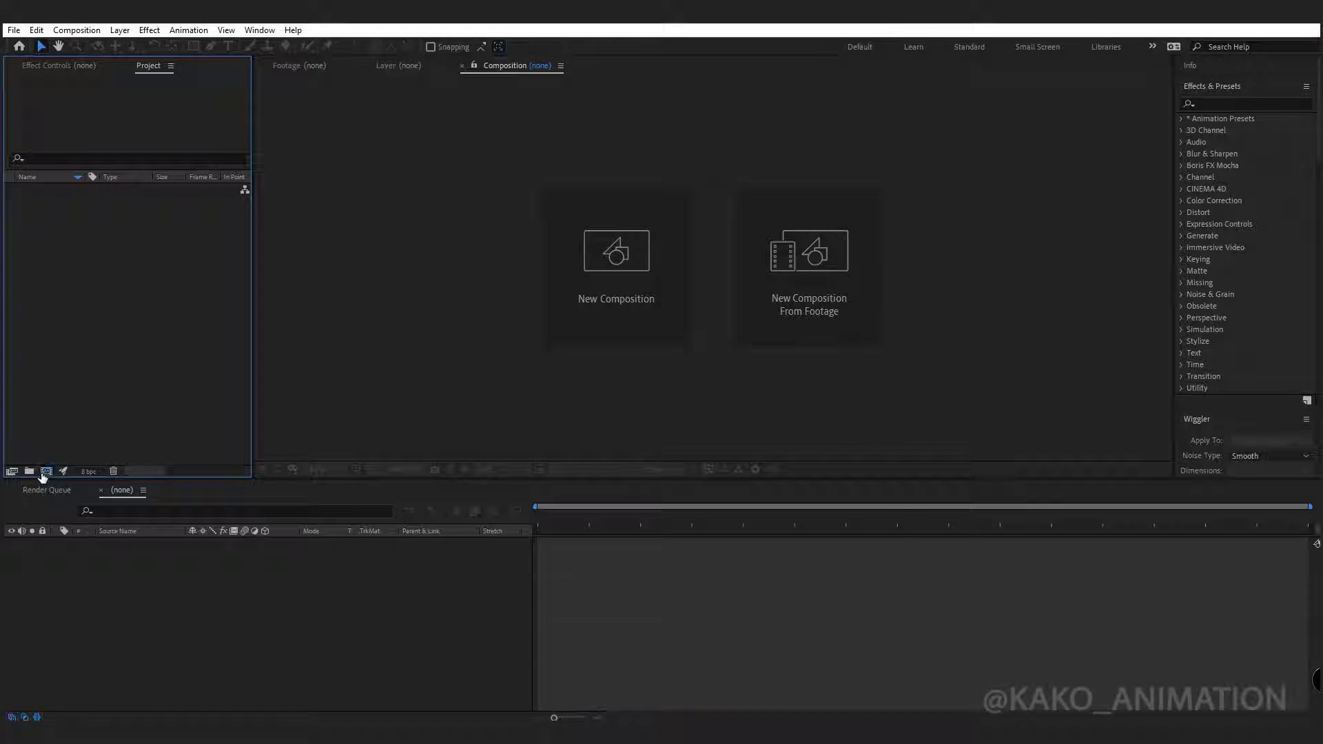
Create a 1920 x 1080, 25 fps composition and fit it to the viewer
key("ctrl+n")
left_click(777, 525)
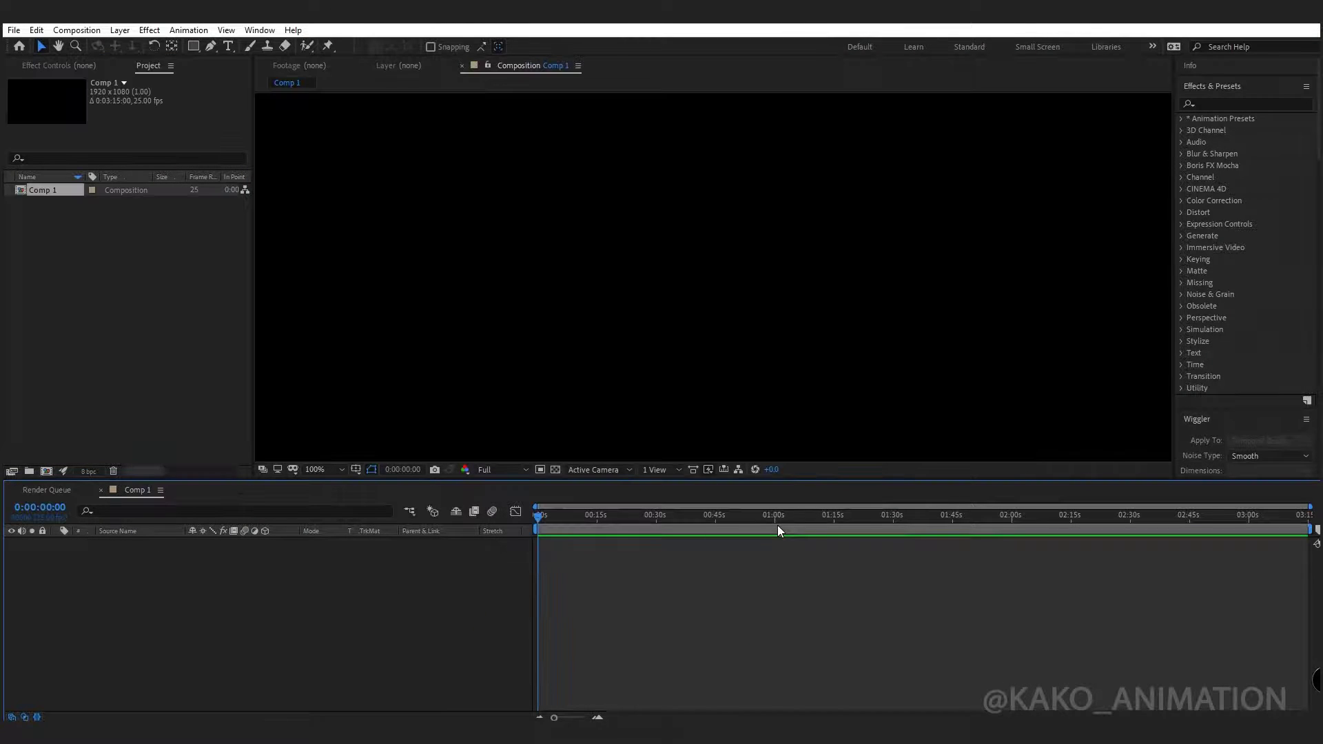
left_click(321, 469)
left_click(323, 483)
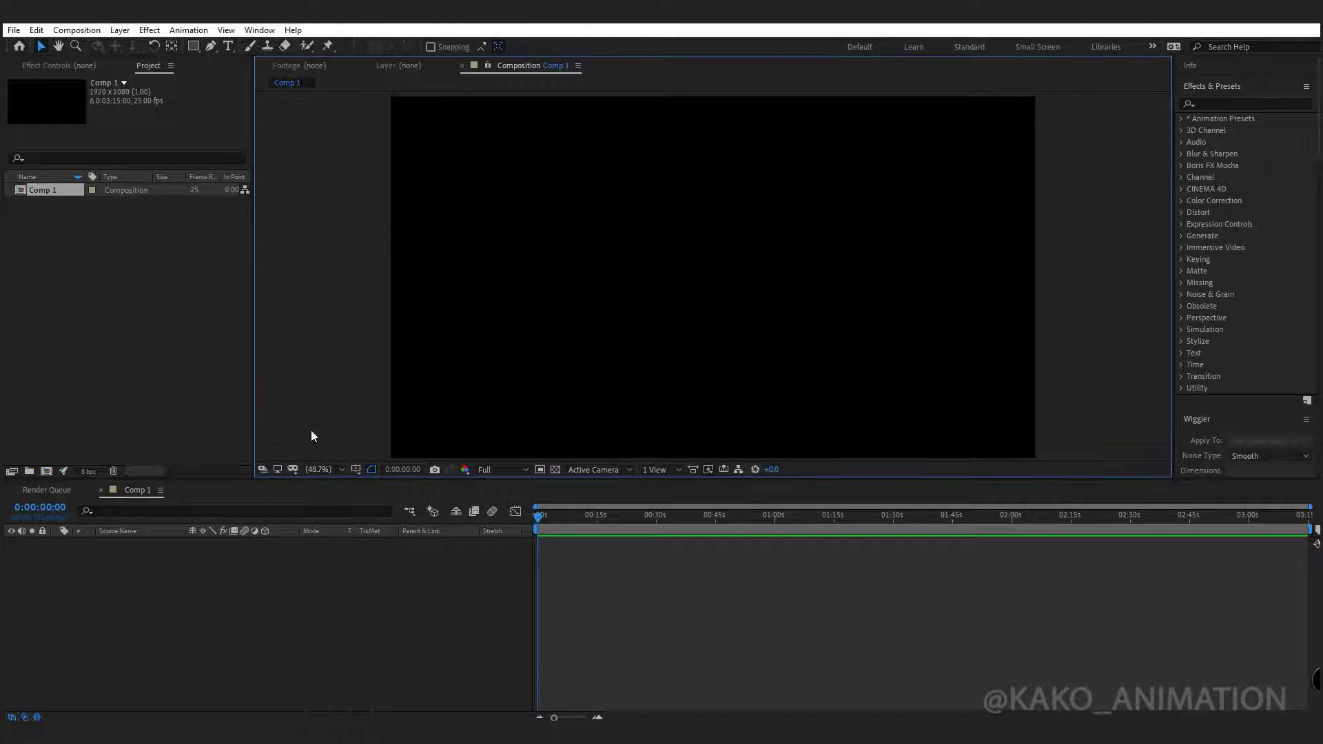
Open the Handy Hands 2 extension and create a right hand in the composition
left_click(259, 30)
mouse_move(415, 102)
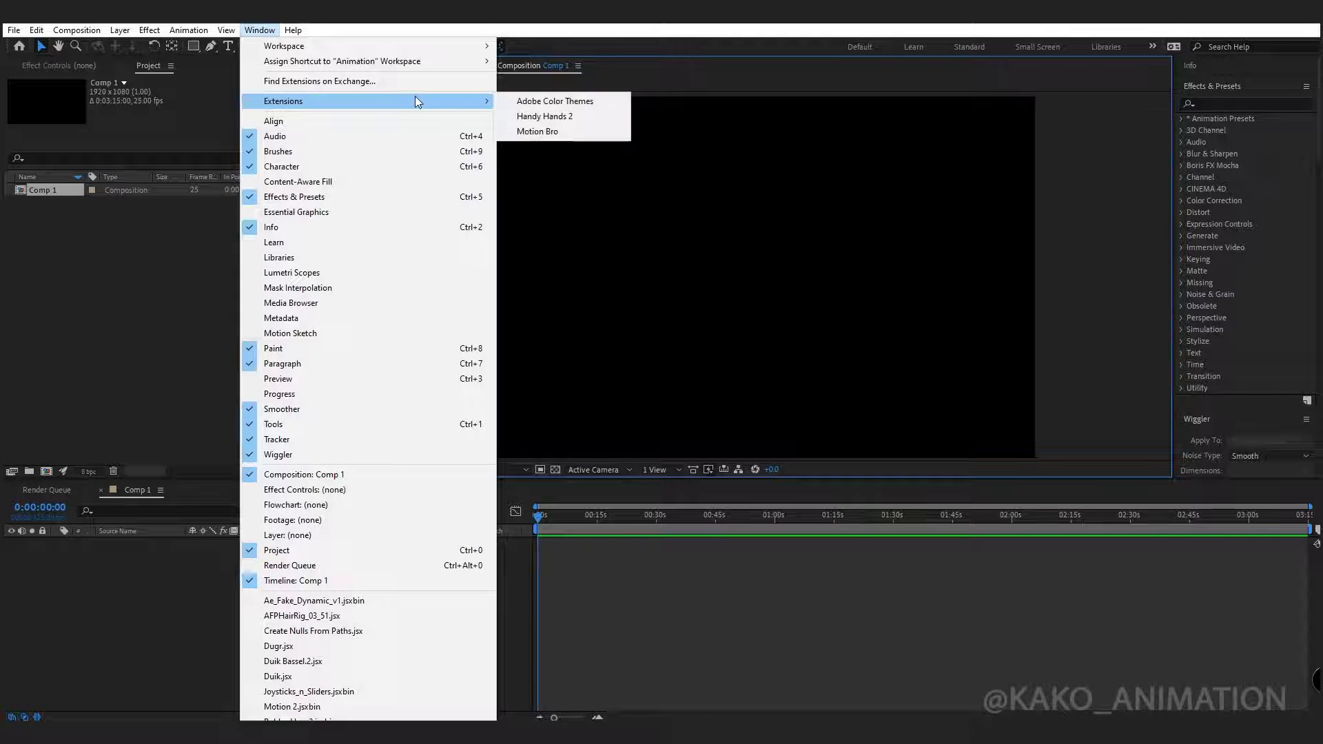
left_click(527, 118)
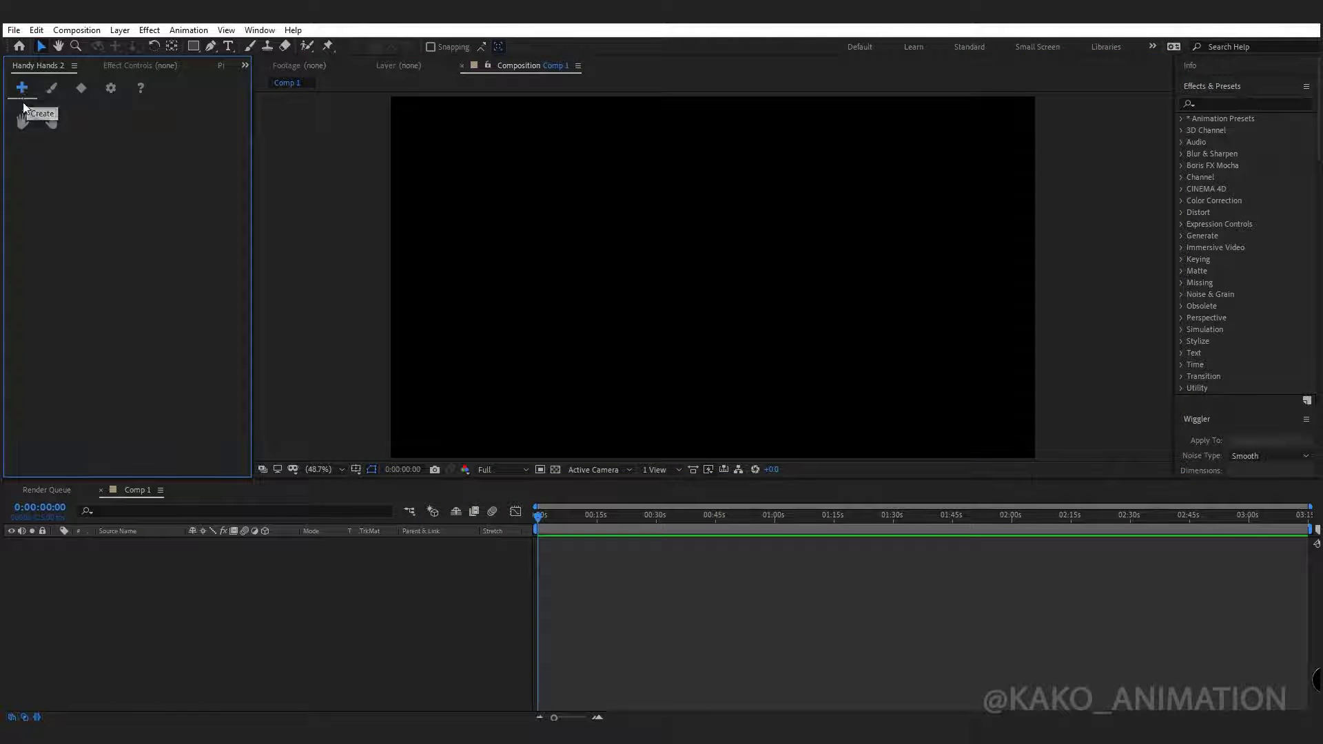
left_click(53, 124)
Apply a hand style from Handy Hands 2 to the right hand and turn on the transparency grid
left_click(245, 67)
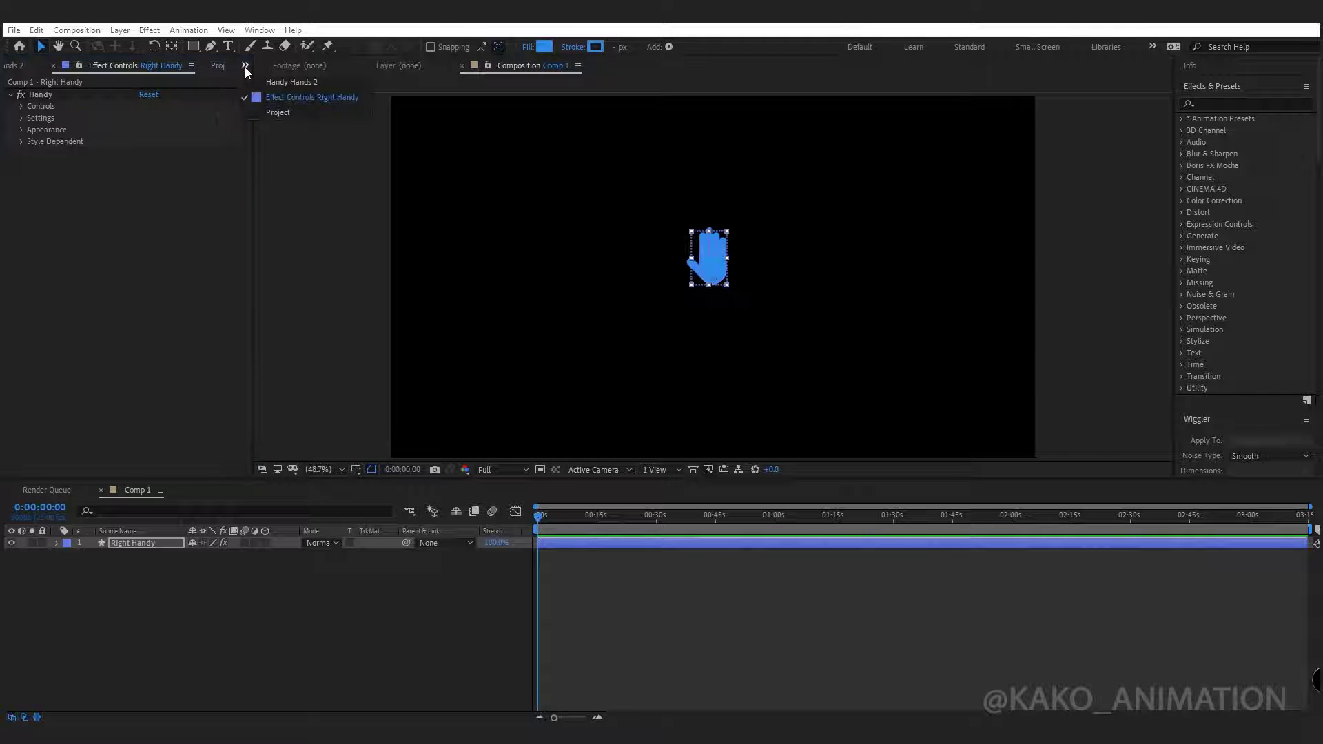
left_click(288, 84)
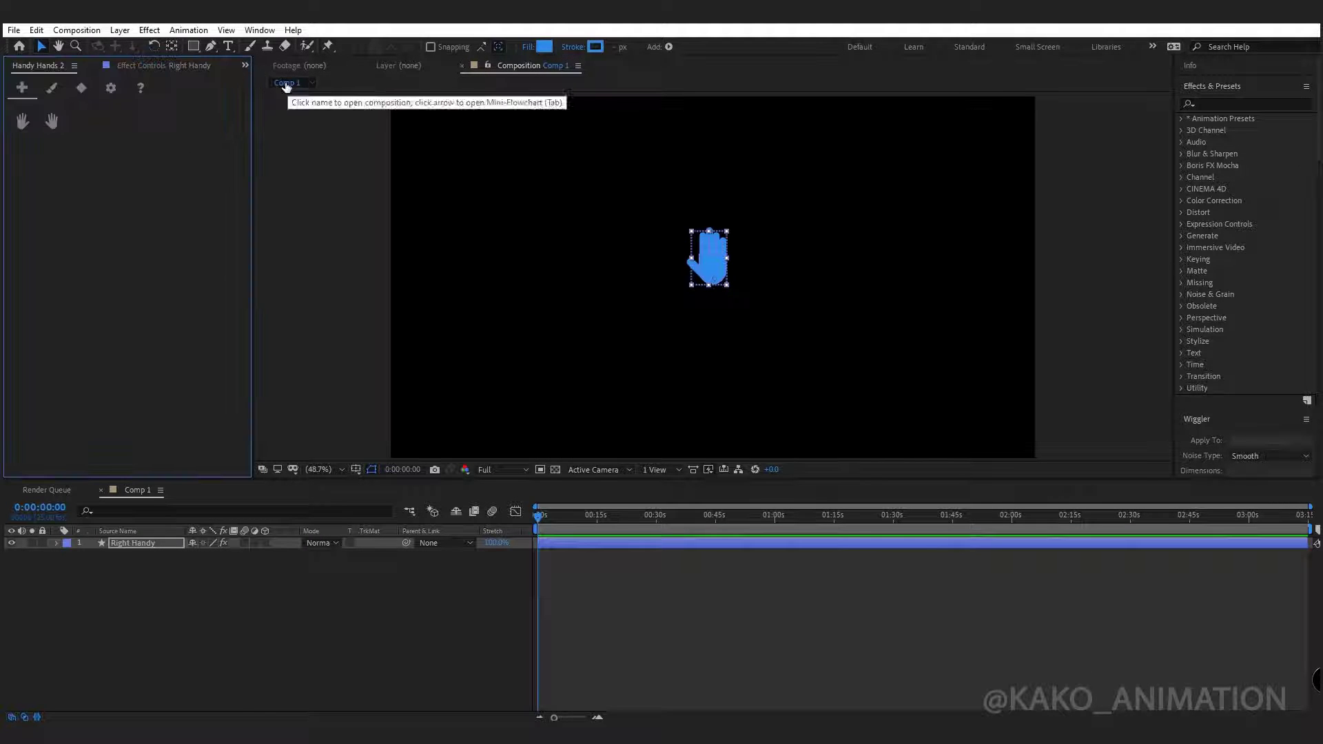
left_click(52, 94)
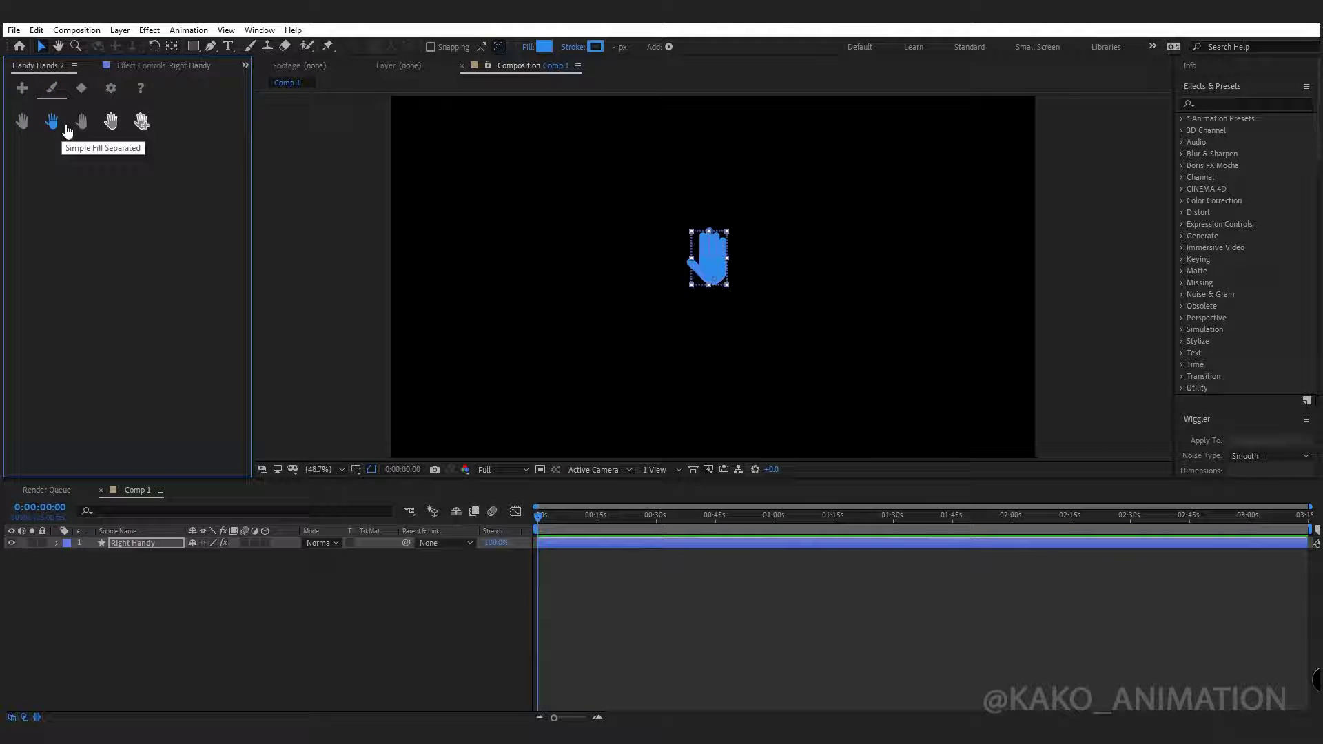
left_click(143, 125)
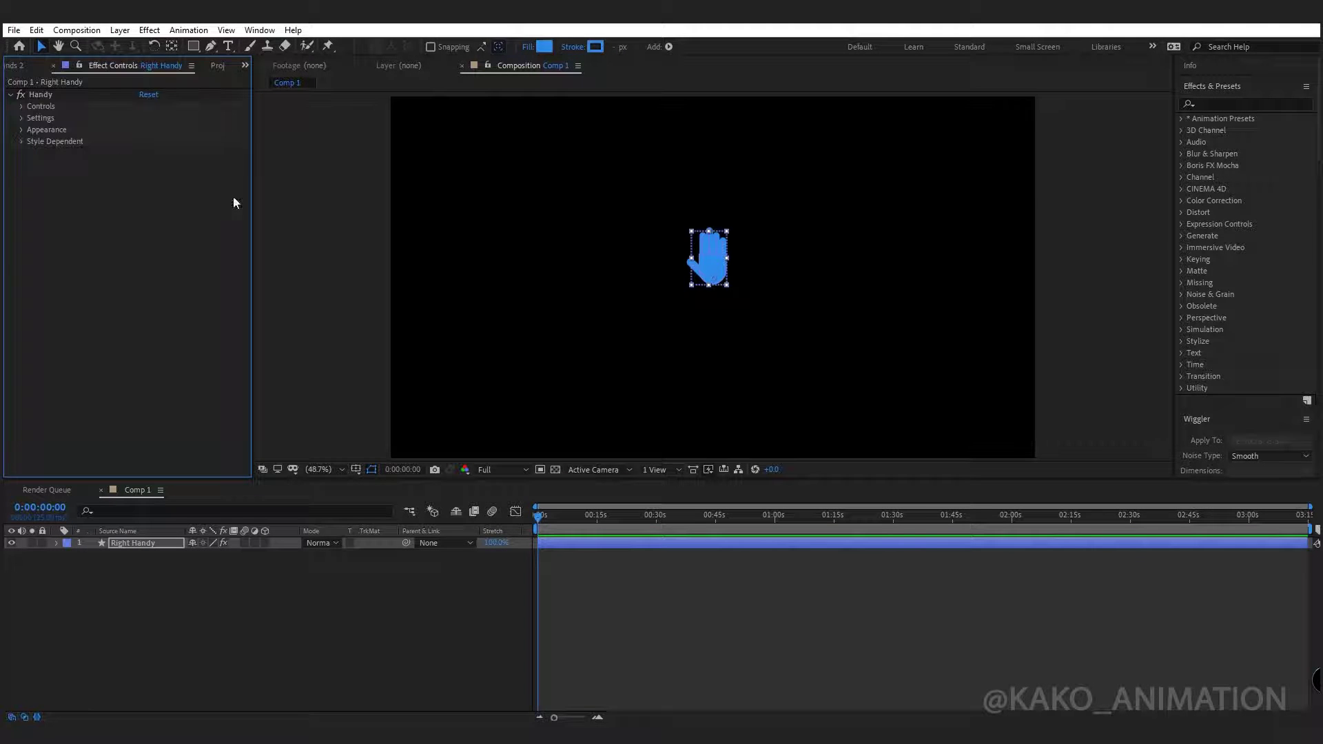
left_click(555, 469)
scroll(718, 274, "up", 4)
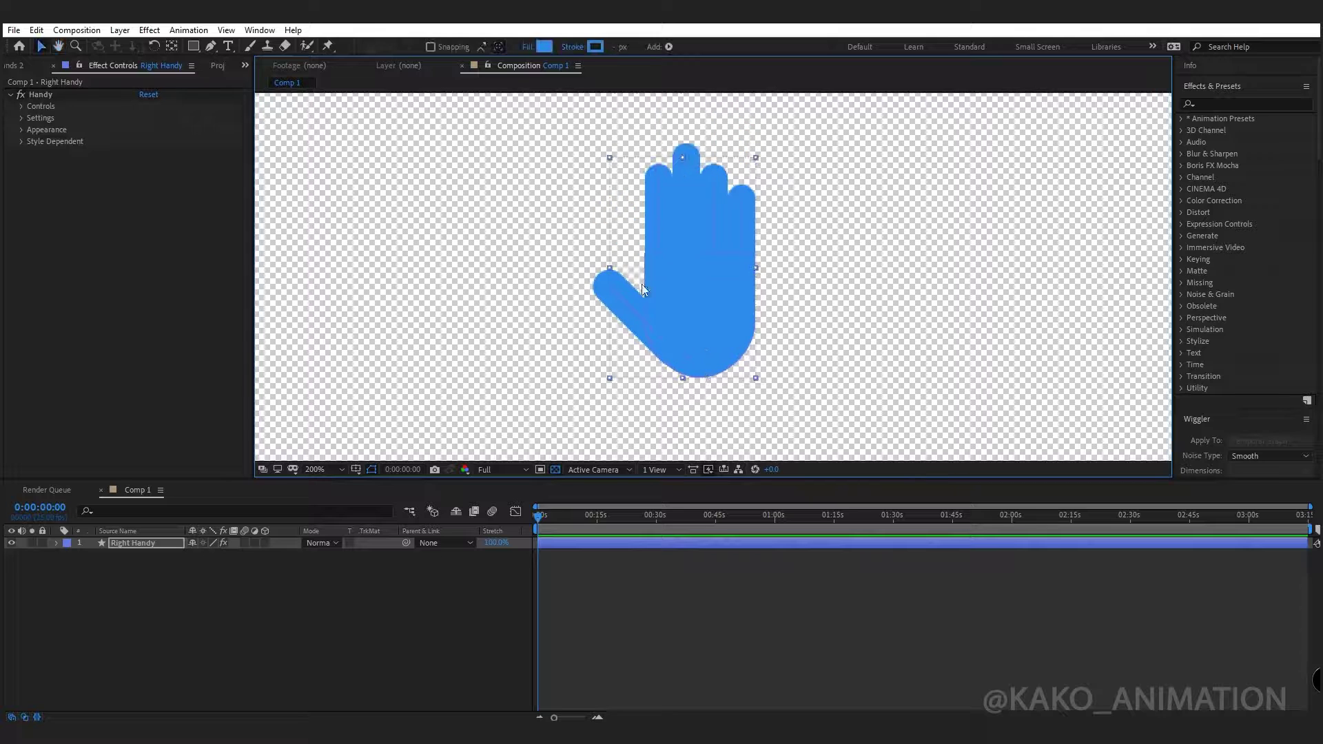
Apply the tapered fill style from Handy Hands 2 to the right hand
left_click(245, 67)
left_click(296, 94)
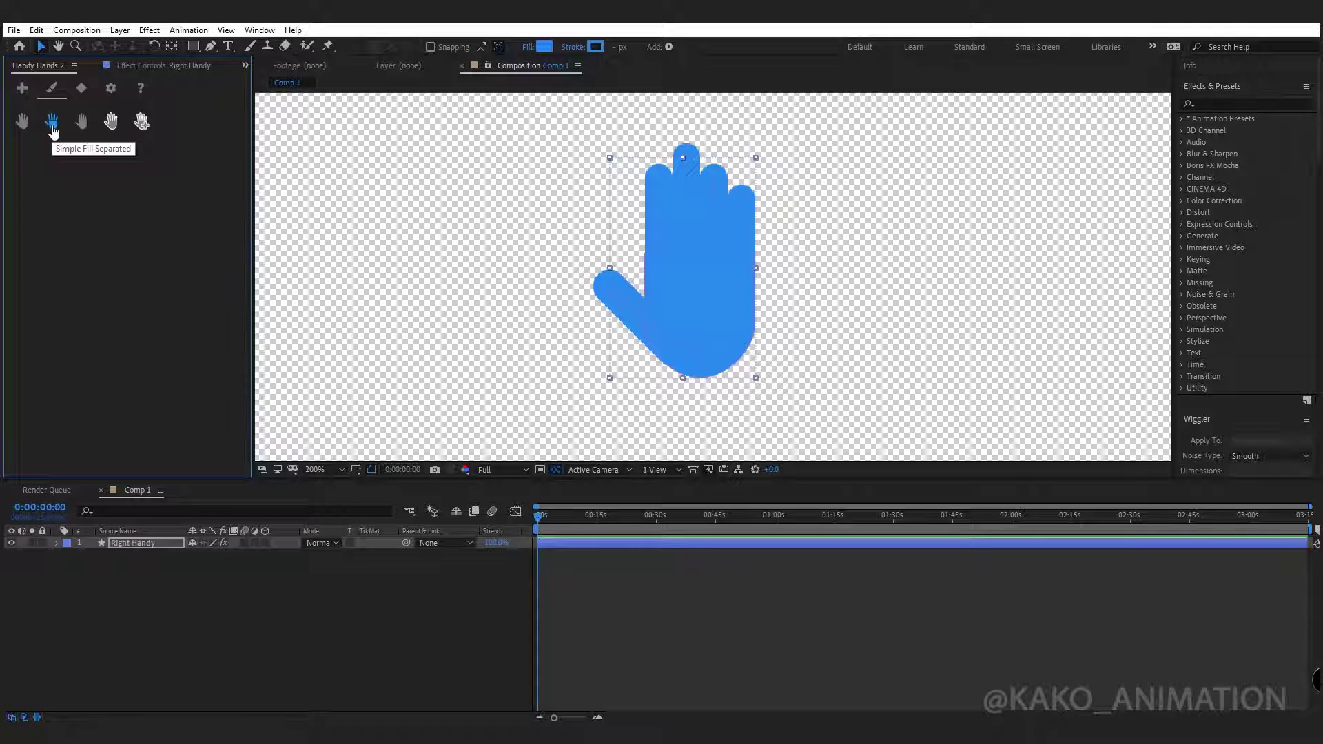
left_click(79, 125)
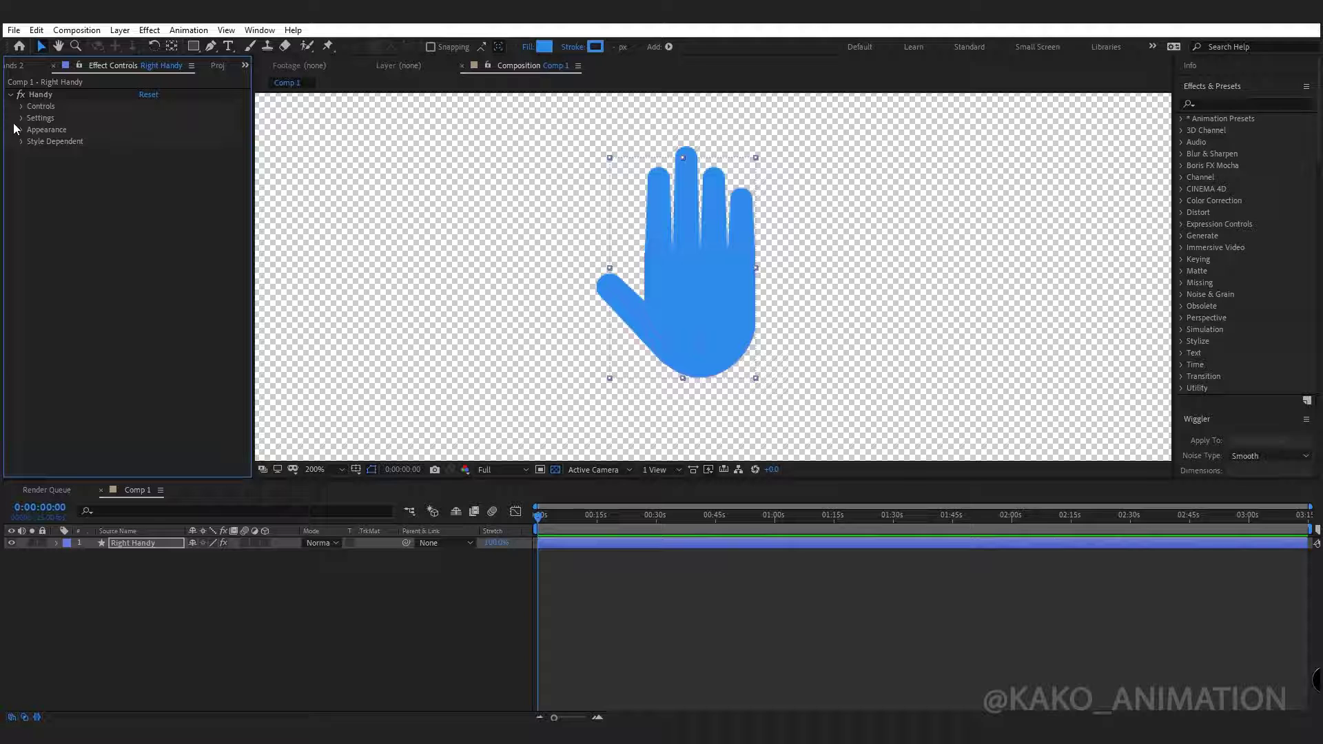
Set the taper of fingers 1 to 4 to 23%, 5%, 14% and 3% in the Handy effect
left_click(21, 141)
left_click(34, 176)
left_click_drag(147, 187, 223, 197)
left_click_drag(156, 200, 157, 232)
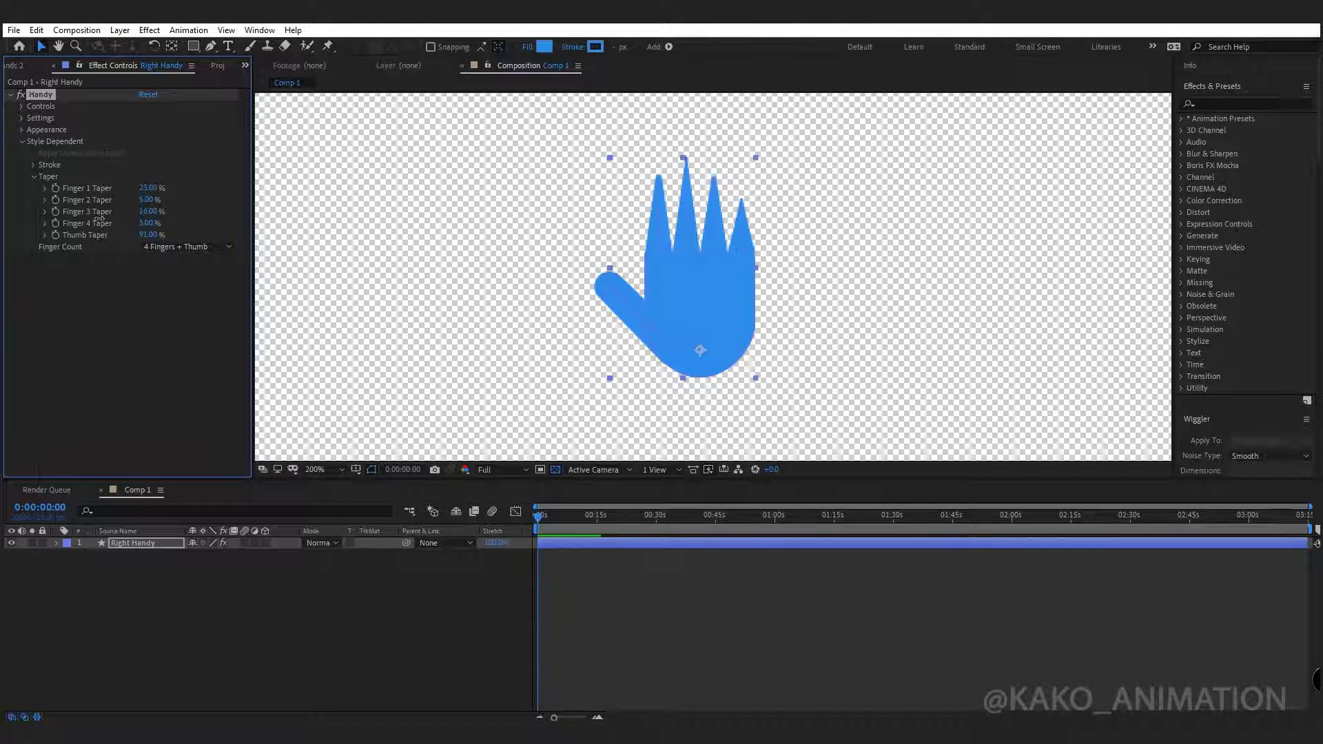
left_click(34, 176)
left_click(23, 142)
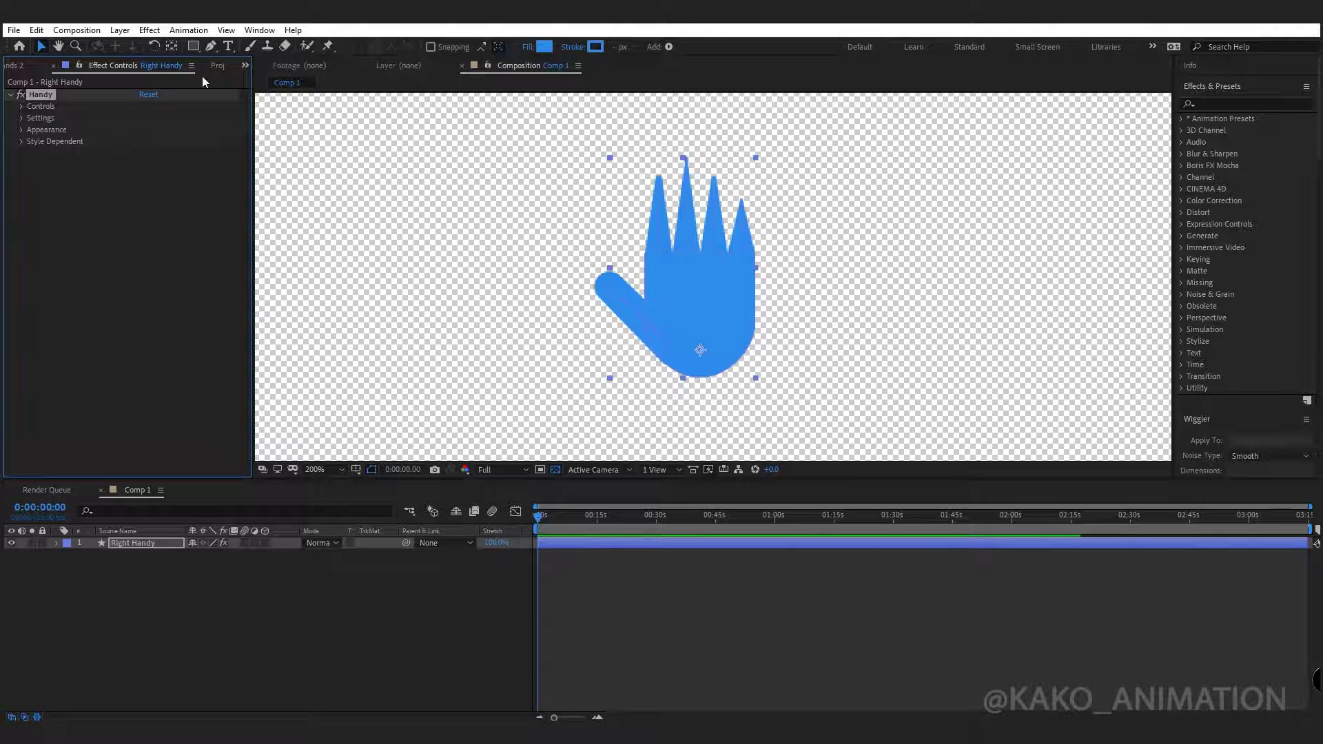
Switch the right hand to the Simple Stroke style in Handy Hands 2
left_click(244, 65)
left_click(282, 82)
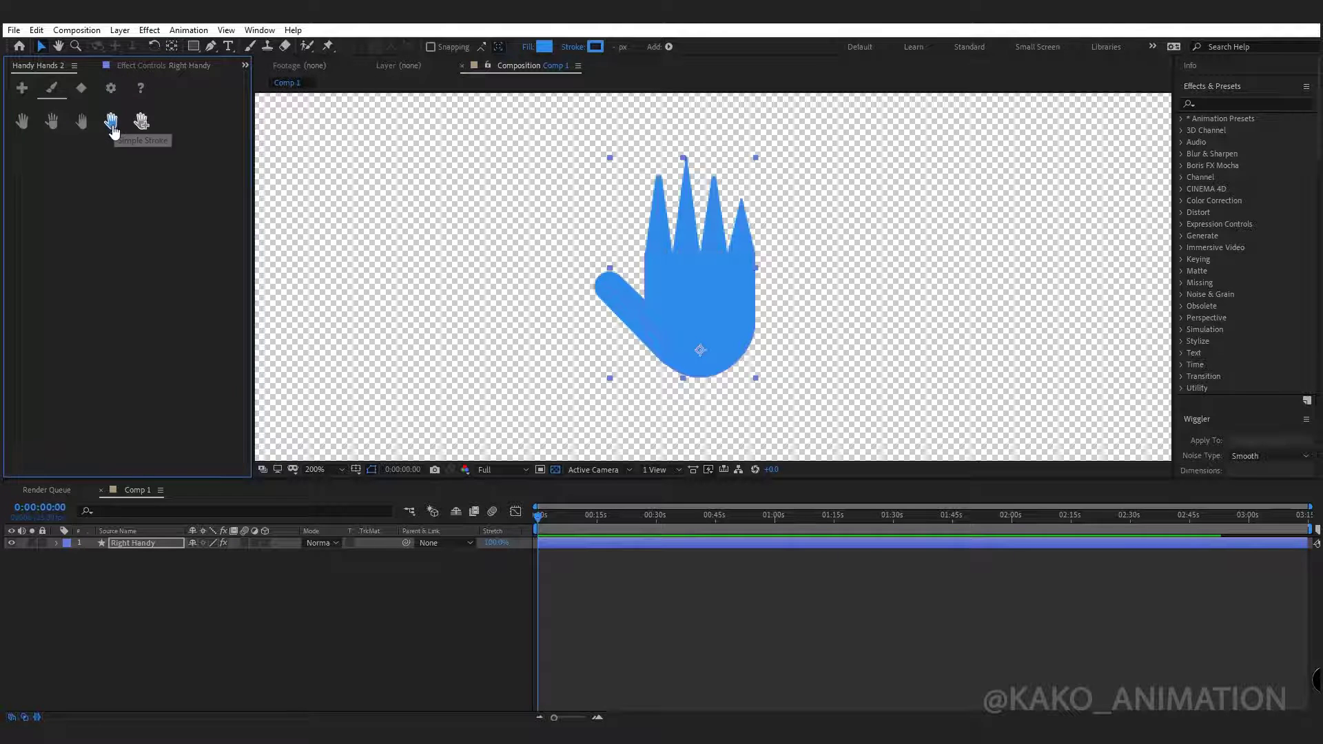
left_click(110, 125)
Turn the hand to a 93° Y Rotation and bend Finger 1 to 47% and Finger 2 to 75%
left_click(21, 106)
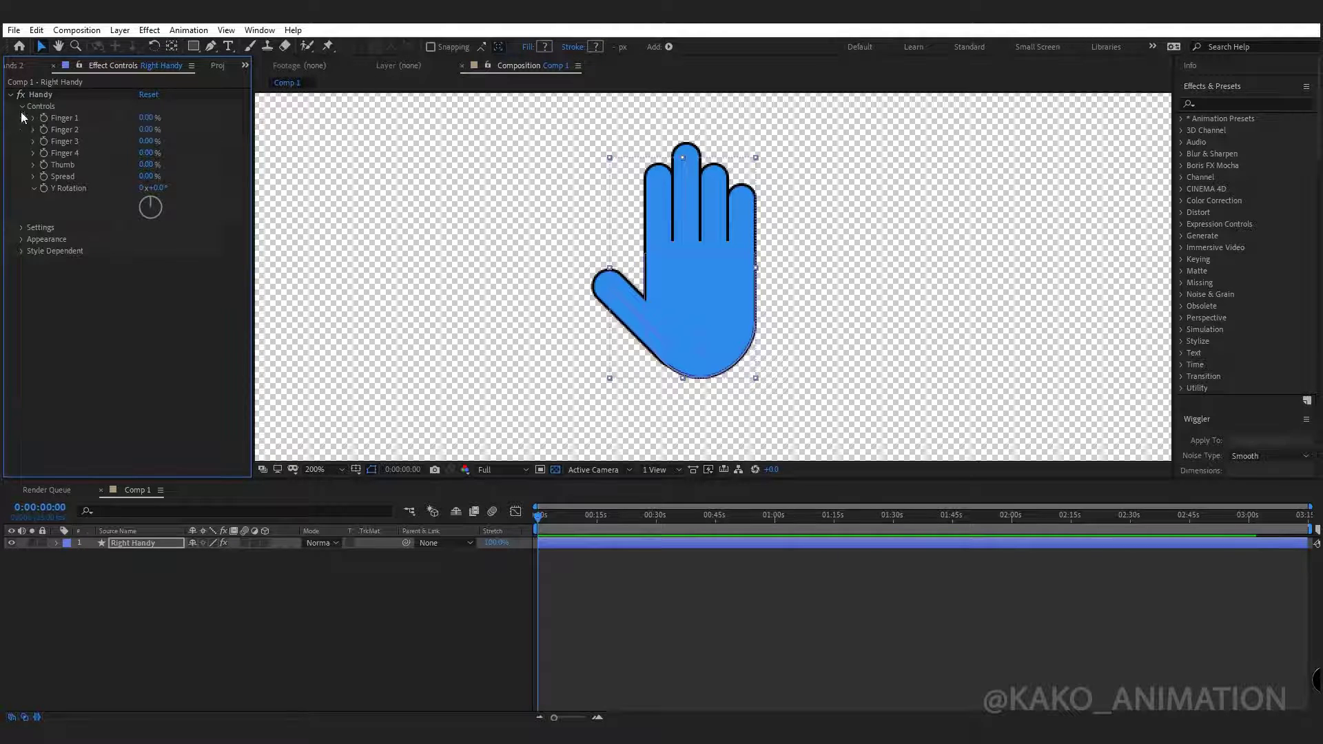
left_click_drag(149, 188, 219, 187)
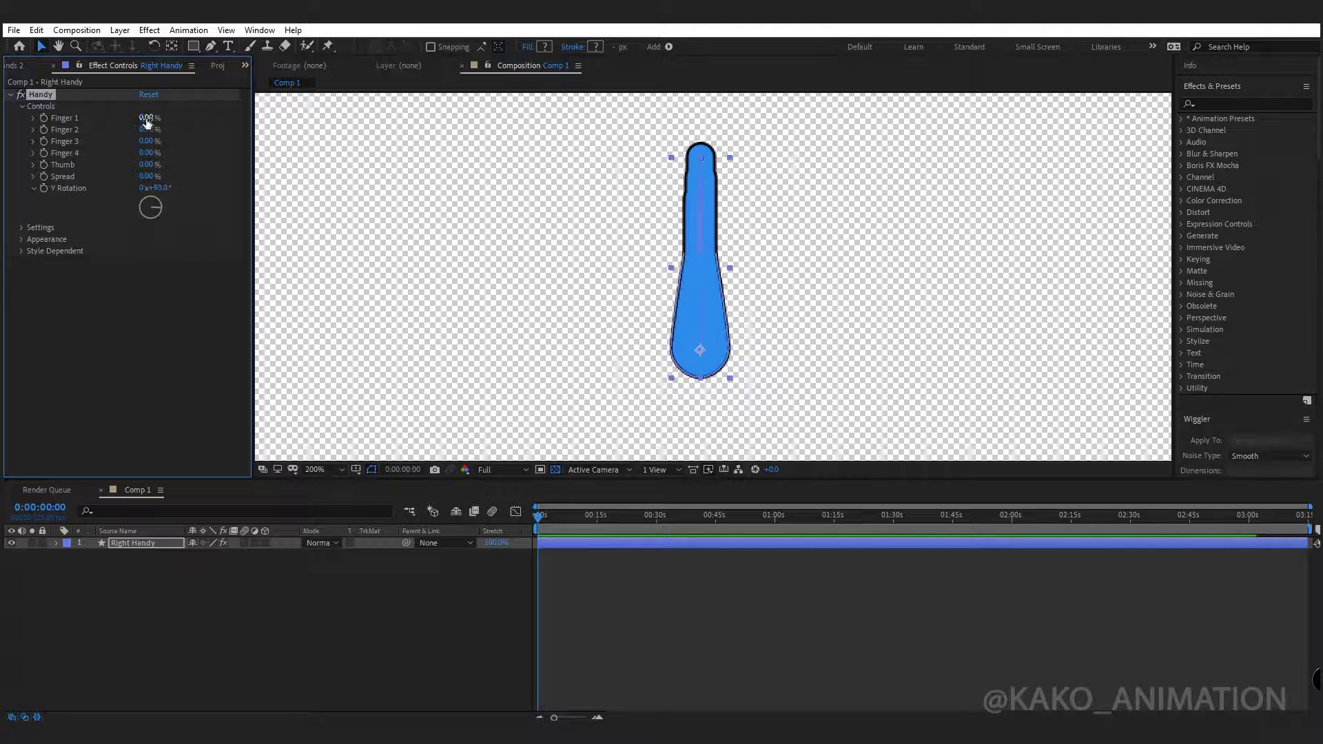
left_click_drag(146, 119, 200, 133)
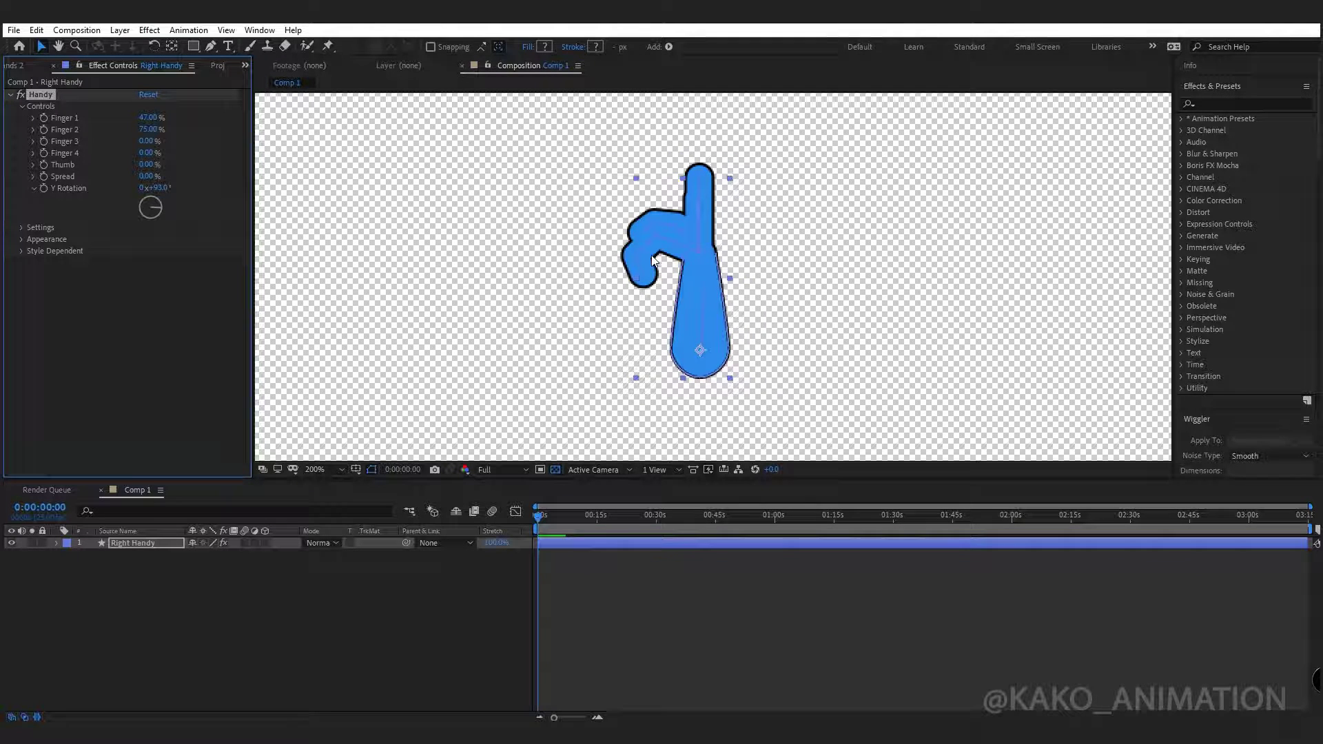
Apply the detailed stroke style to the right hand and reset the Handy effect's values
left_click(244, 66)
left_click(275, 87)
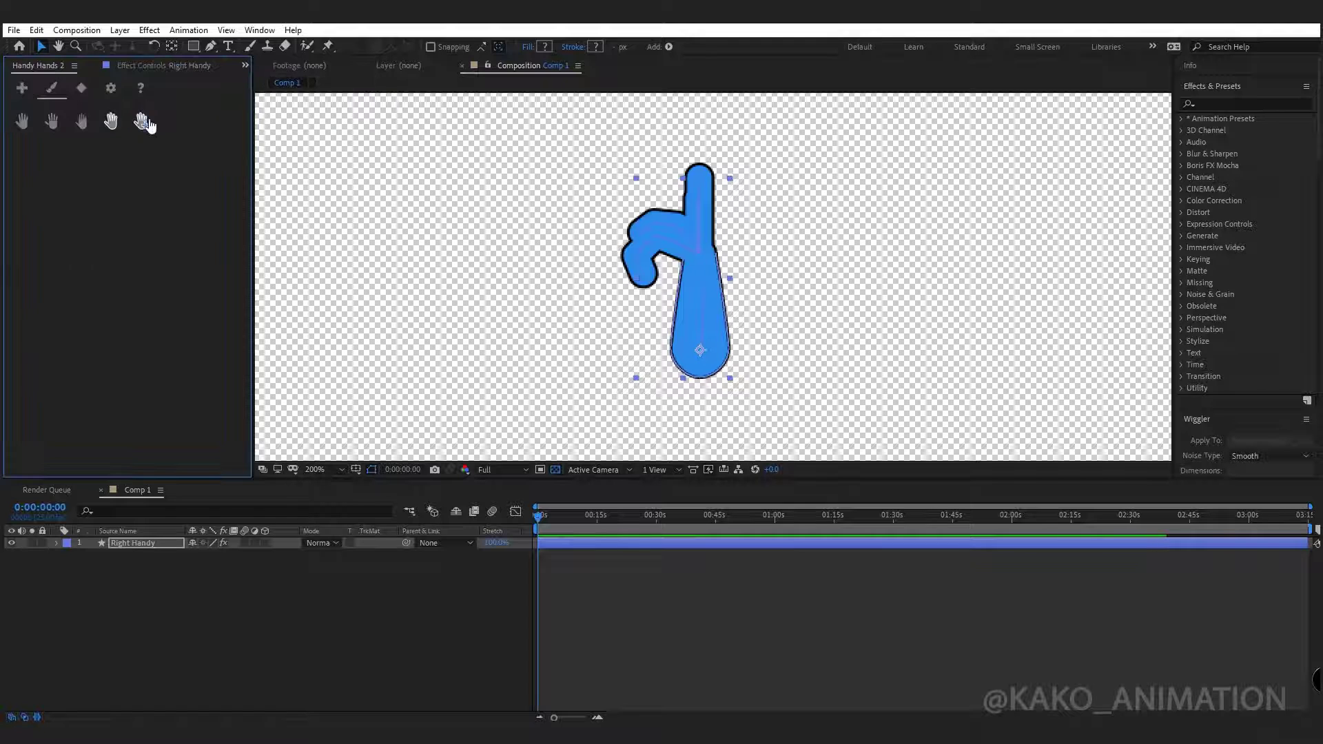
left_click(143, 122)
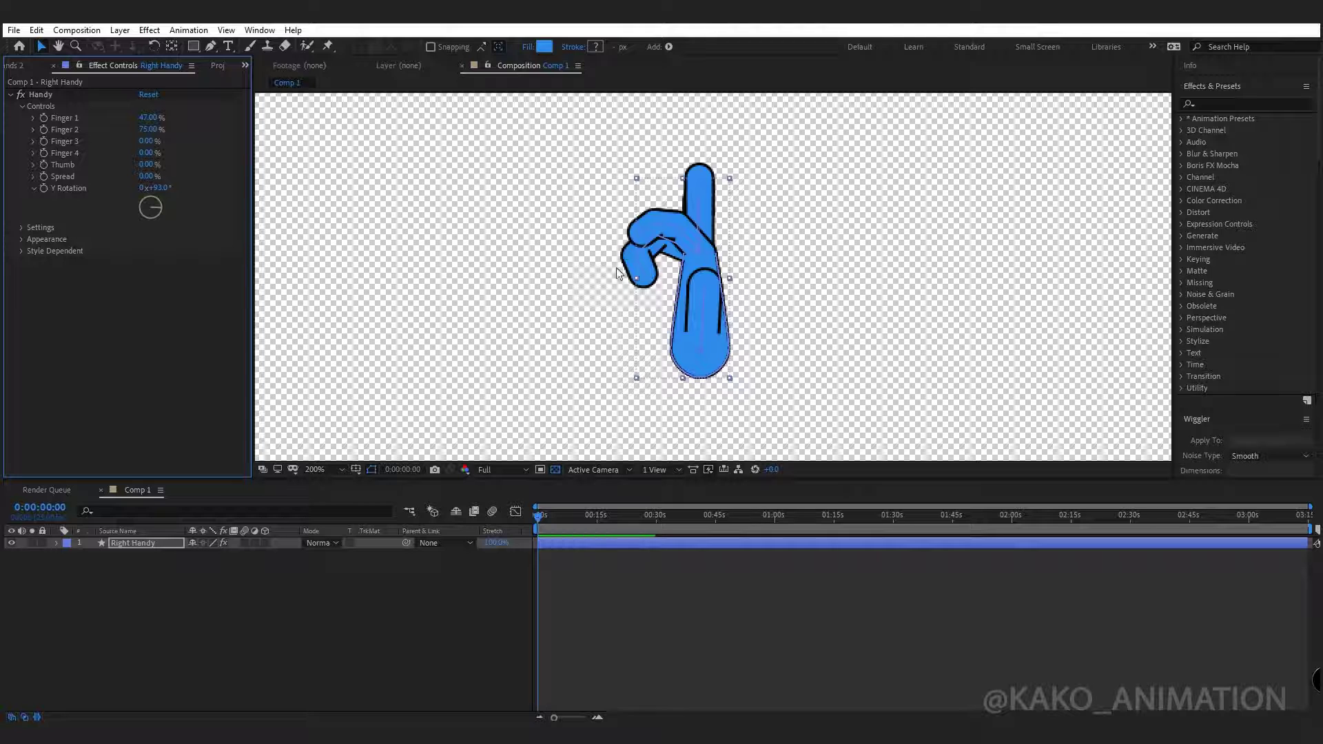
left_click(150, 95)
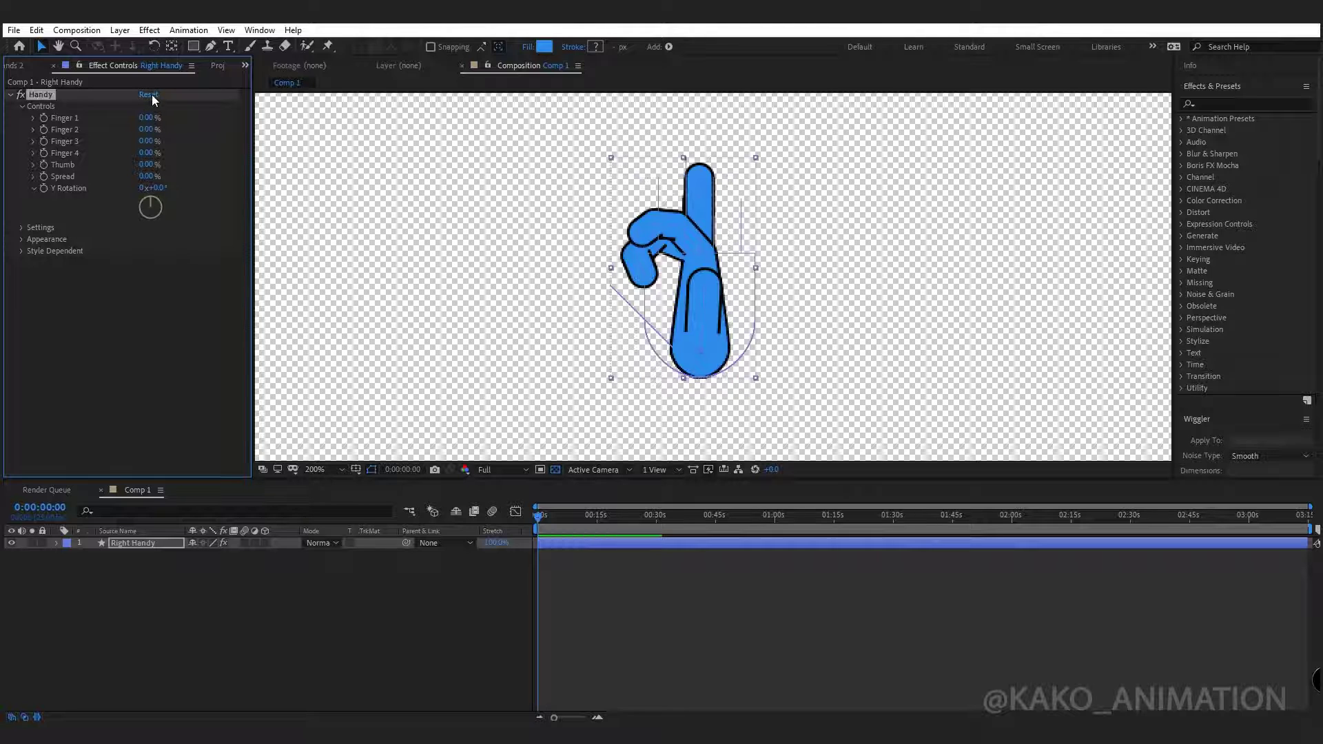
left_click(22, 106)
Apply the two-finger peace sign pose from Handy Hands 2 to the right hand
left_click(244, 64)
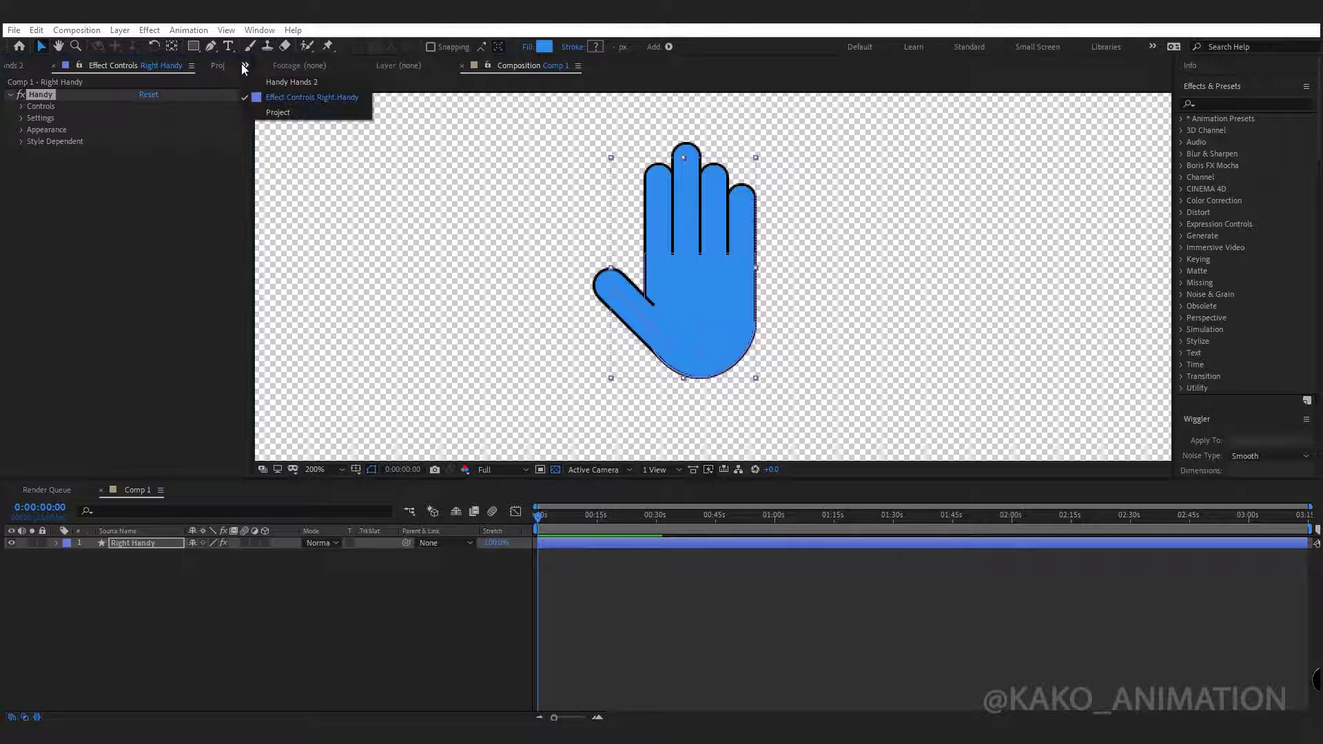
left_click(277, 83)
left_click(82, 94)
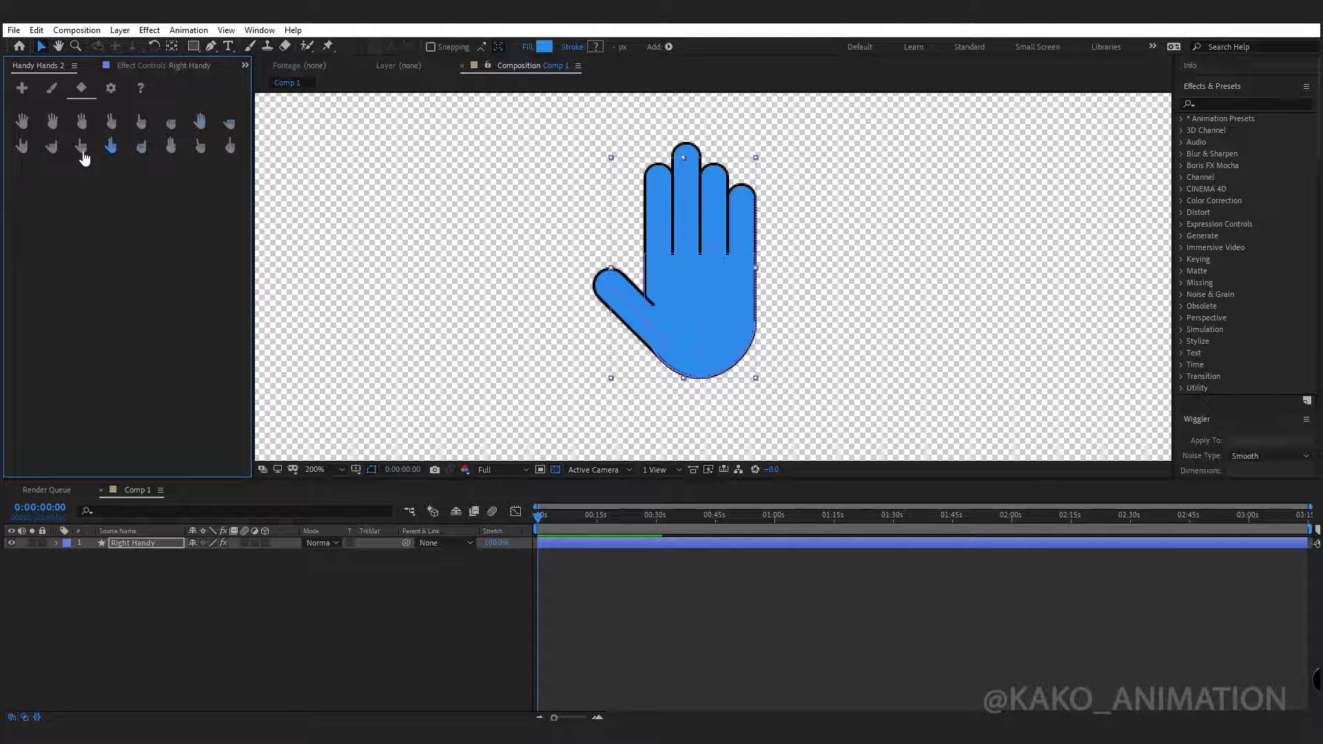
left_click(54, 124)
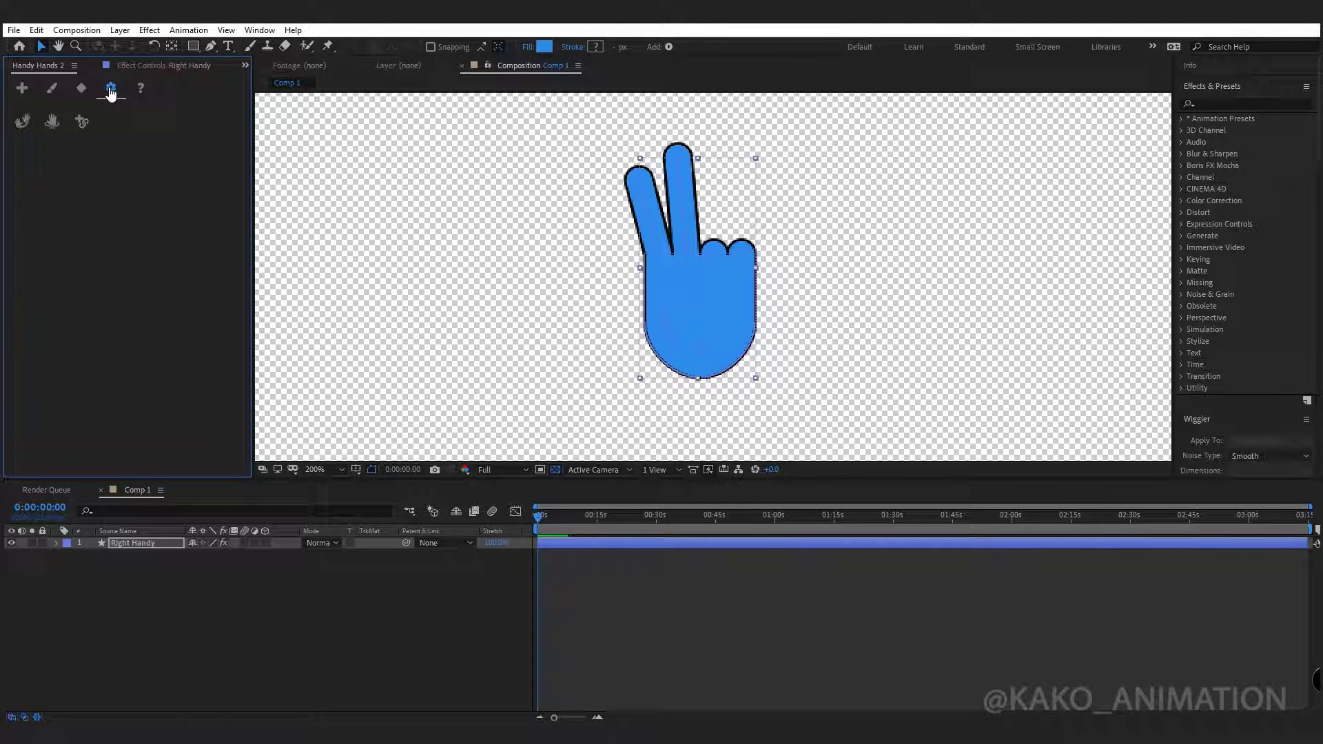
Toggle the hand's two flip options in Handy Hands 2 several times, ending with the palm facing the viewer
left_click(23, 123)
left_click(23, 124)
left_click(23, 125)
left_click(23, 125)
left_click(51, 124)
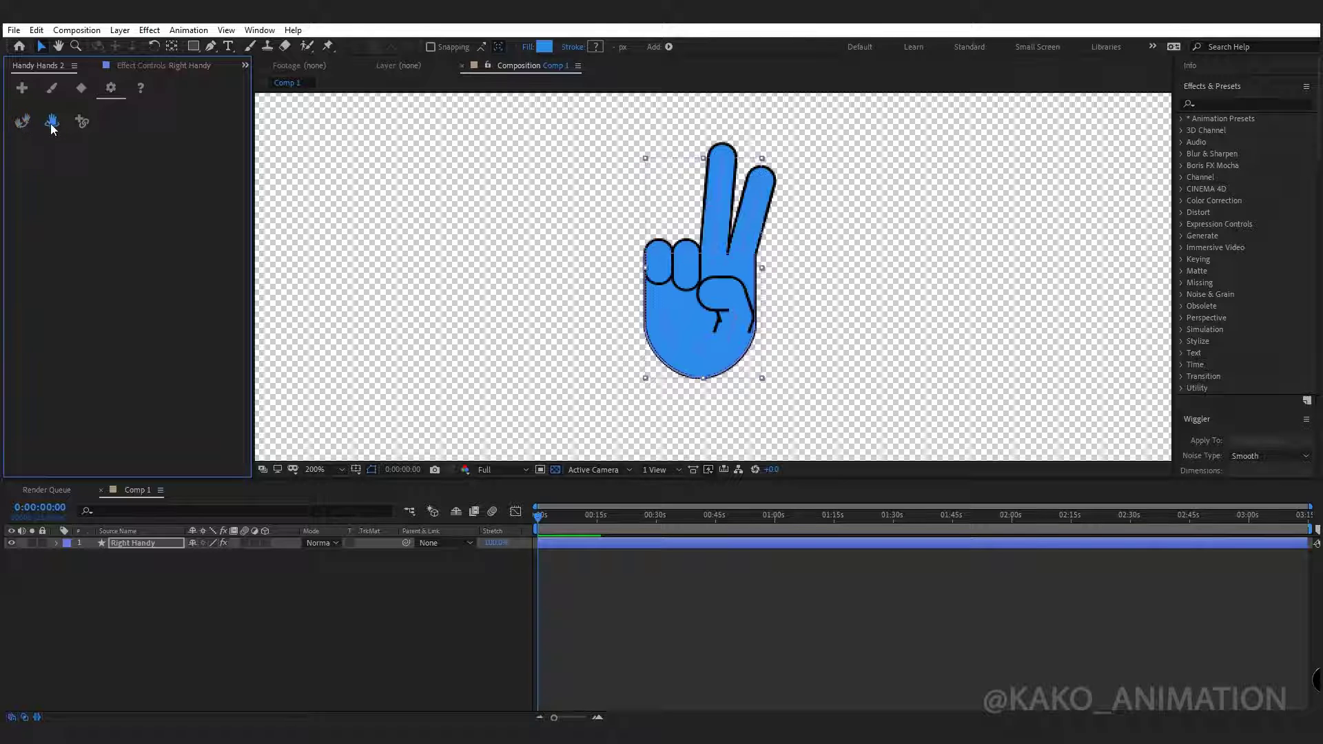
left_click(52, 126)
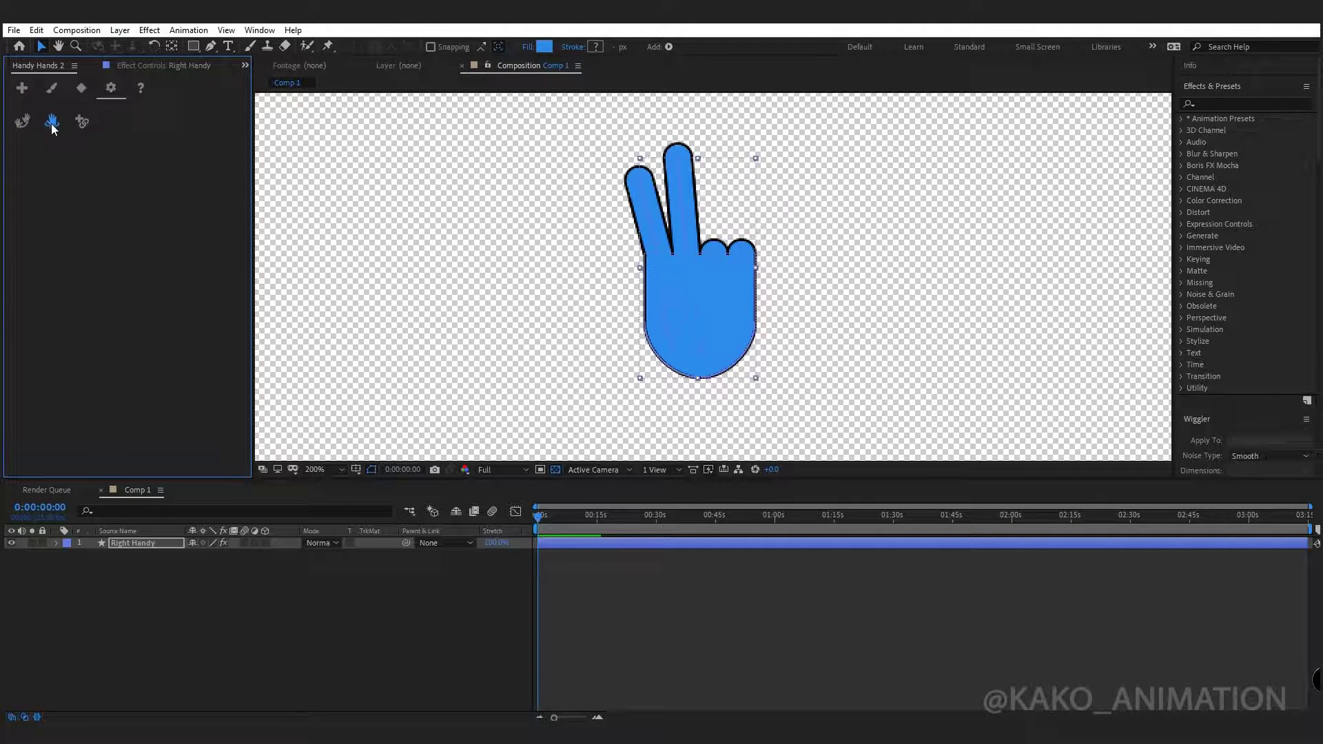
left_click(52, 125)
left_click(51, 125)
left_click(51, 125)
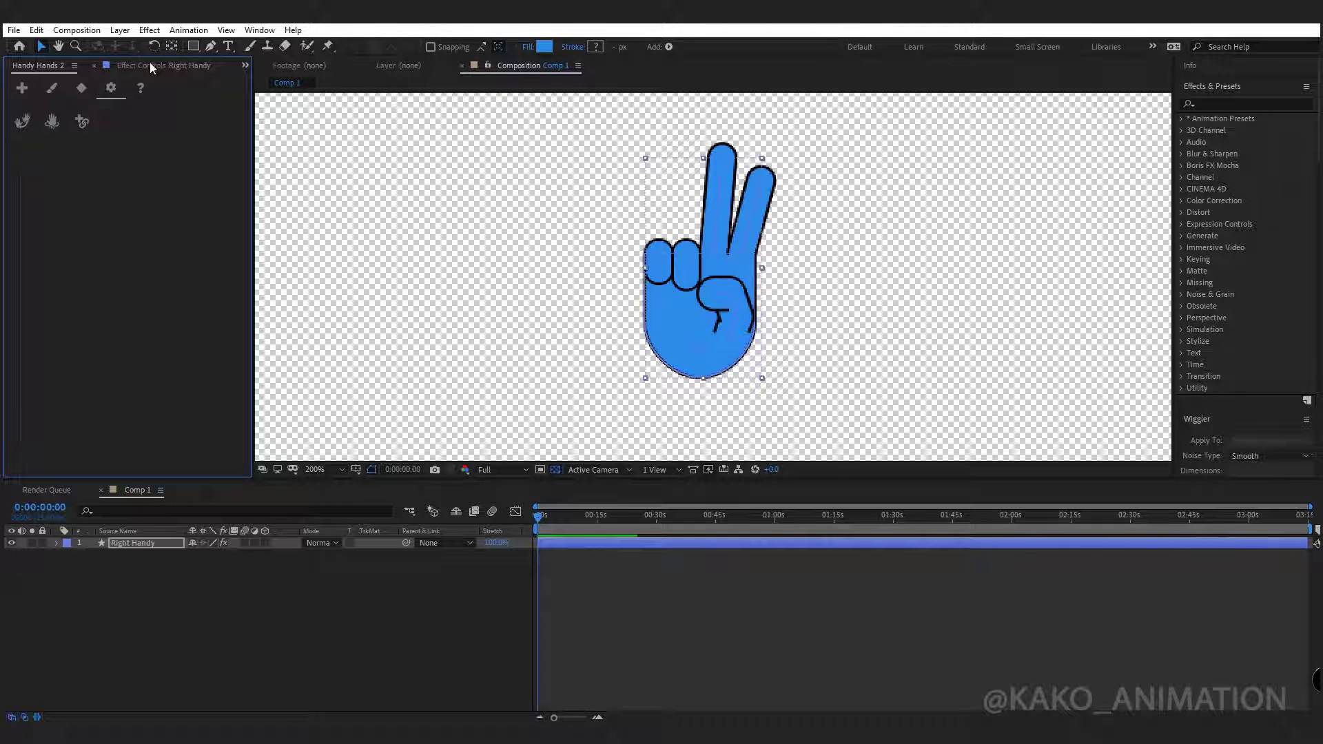
Set the hand's Fill Color to the light blue-violet 8490FF in the Handy effect
left_click(150, 62)
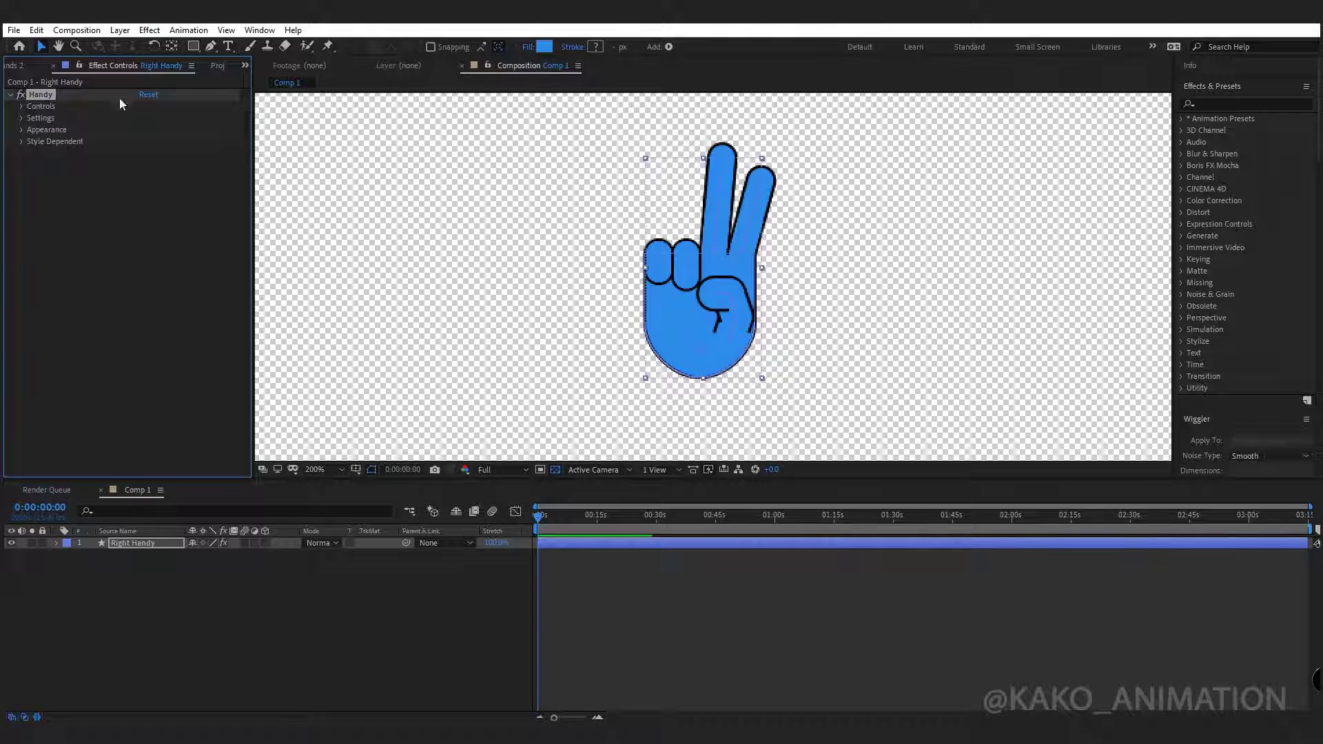
left_click(22, 130)
left_click(144, 141)
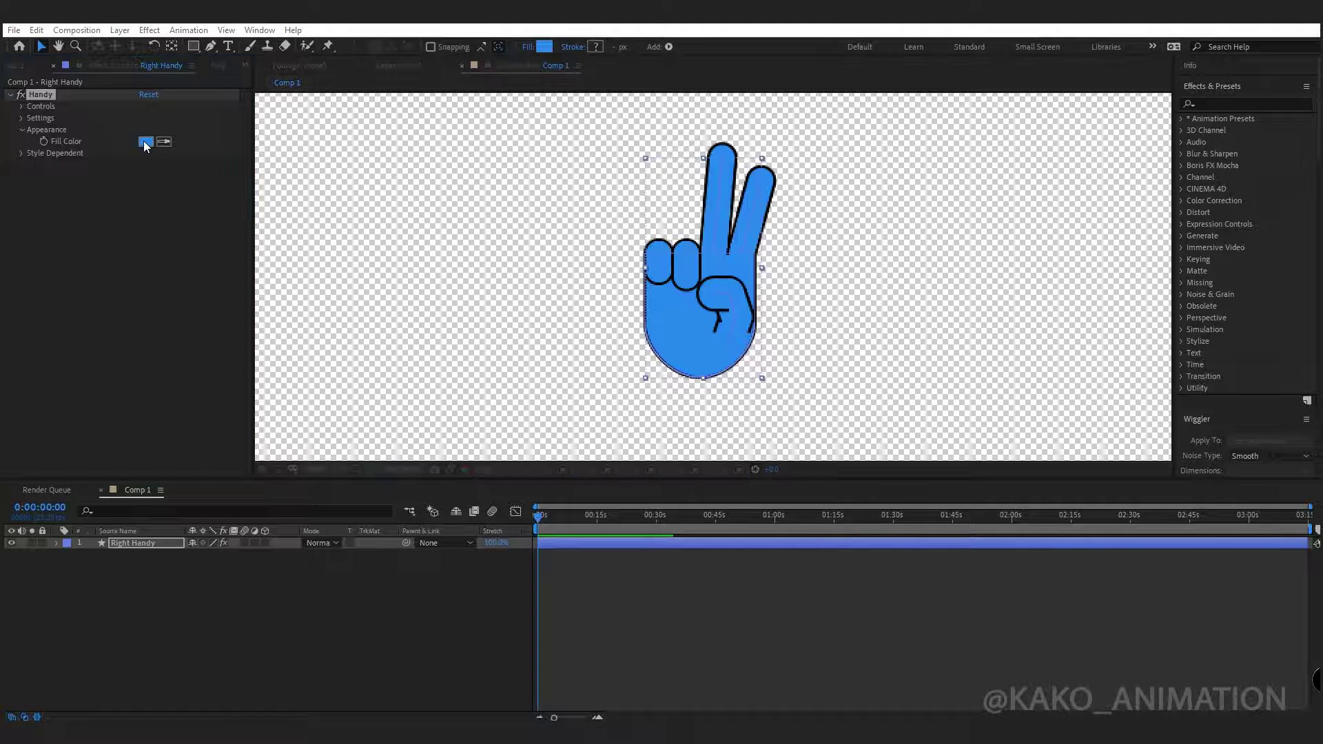
left_click(762, 555)
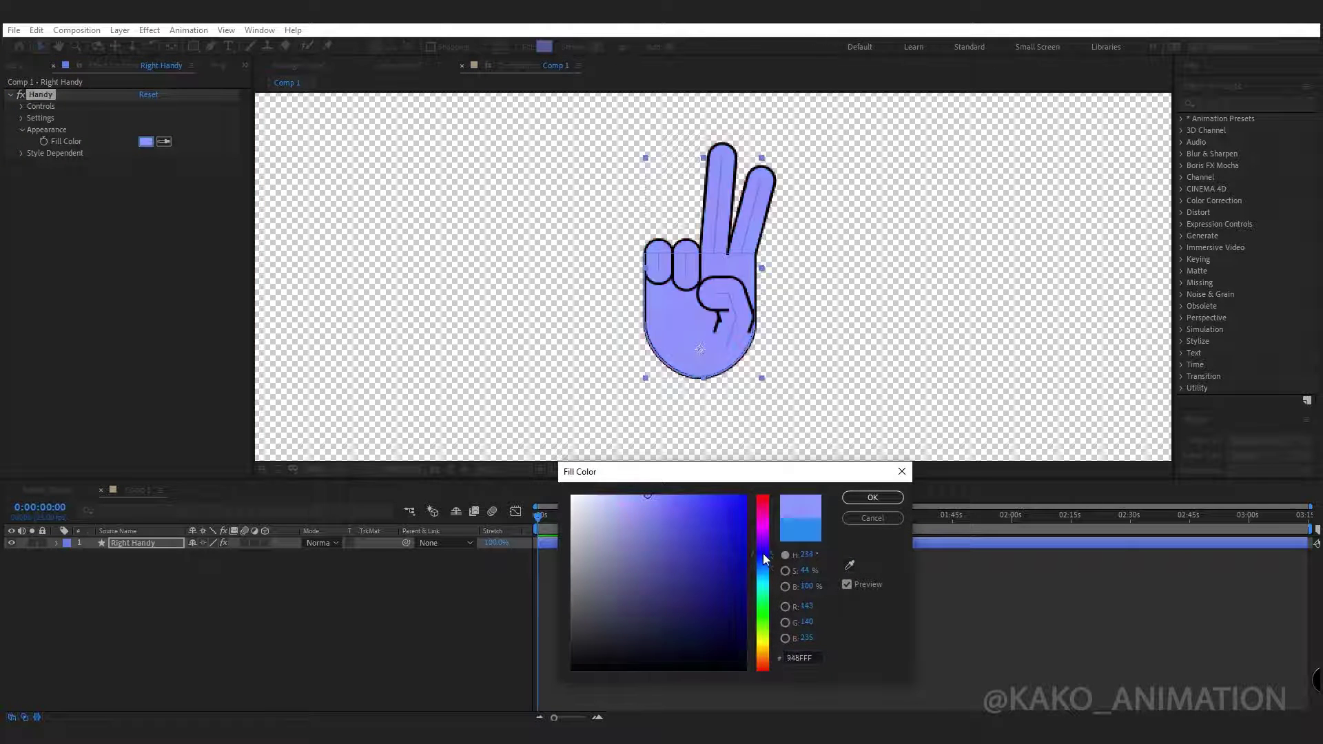
left_click(655, 495)
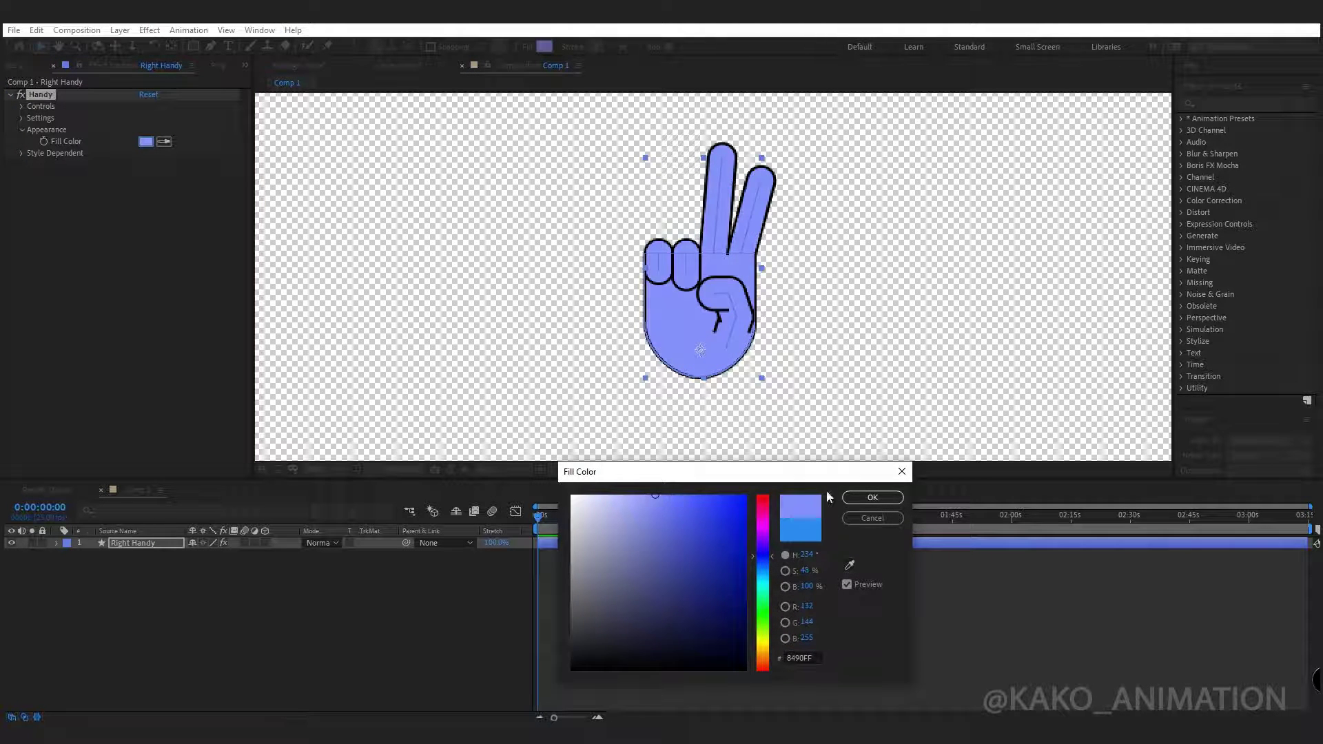
left_click(870, 497)
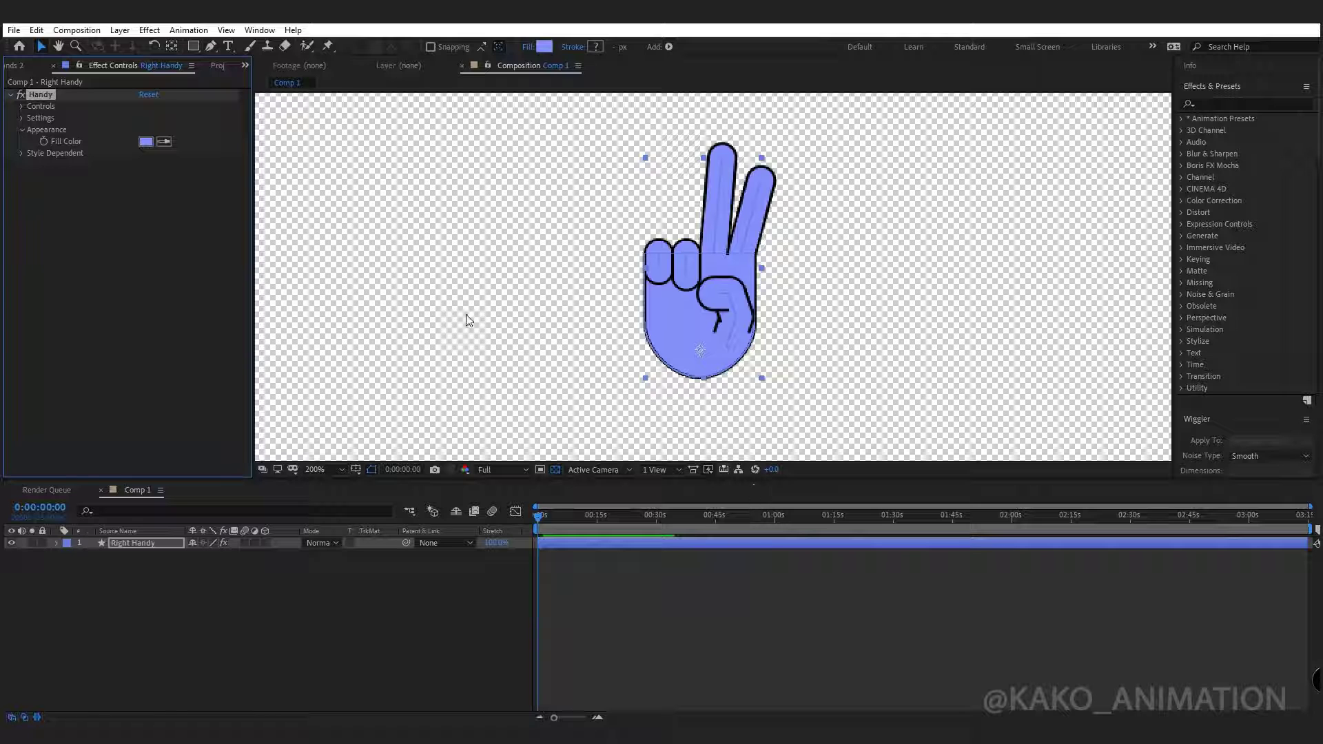
Set the hand's Stroke Color to a dark purple in the Handy effect's style-dependent settings
left_click(20, 154)
left_click(32, 176)
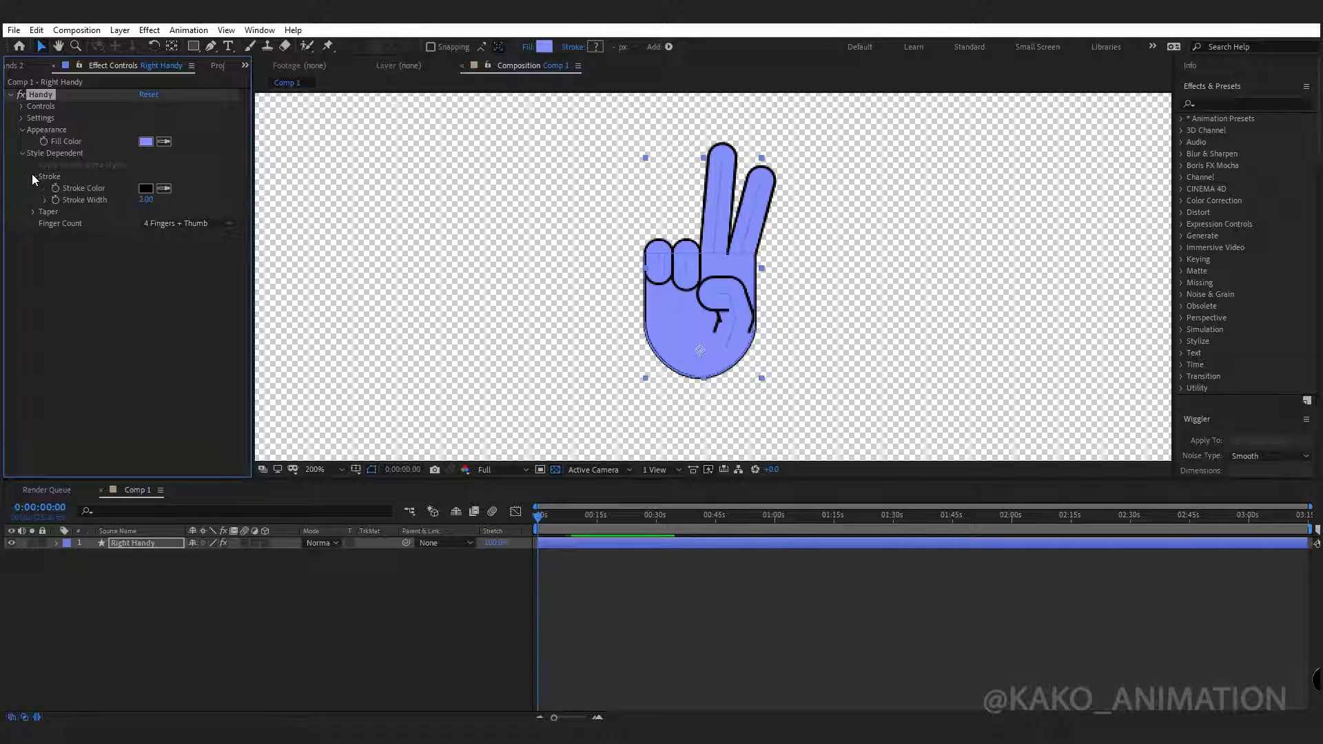
left_click(146, 189)
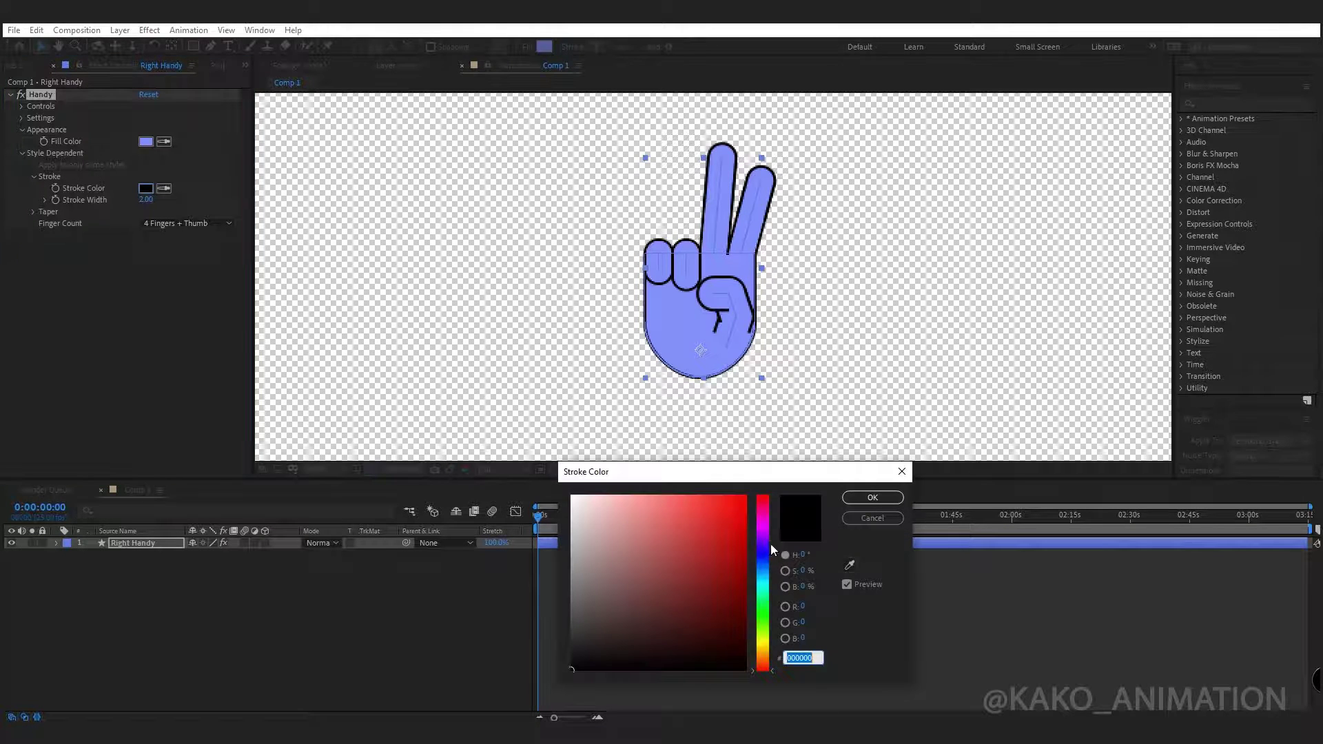
left_click(762, 546)
left_click_drag(744, 578, 742, 610)
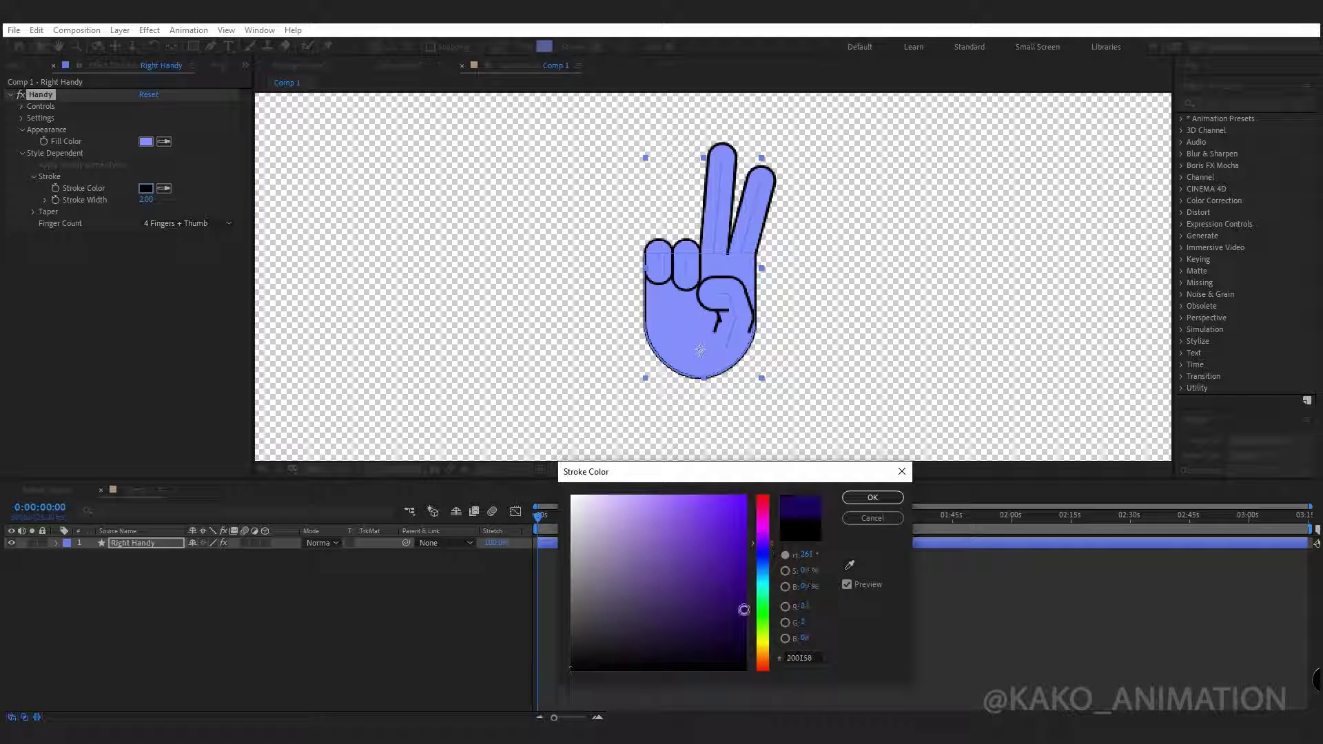
left_click(872, 497)
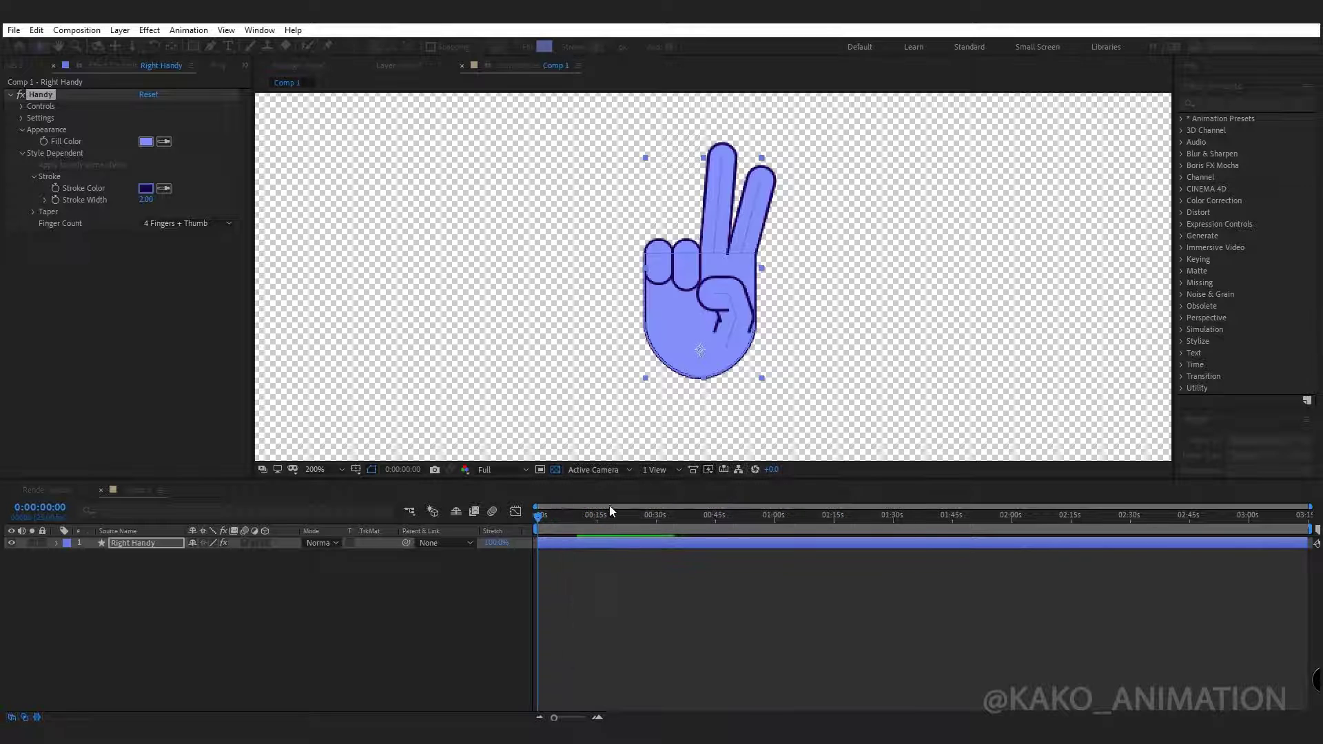
Try a thicker outline on the hand and return the Stroke Width to 2
left_click_drag(152, 201, 163, 201)
left_click(147, 200)
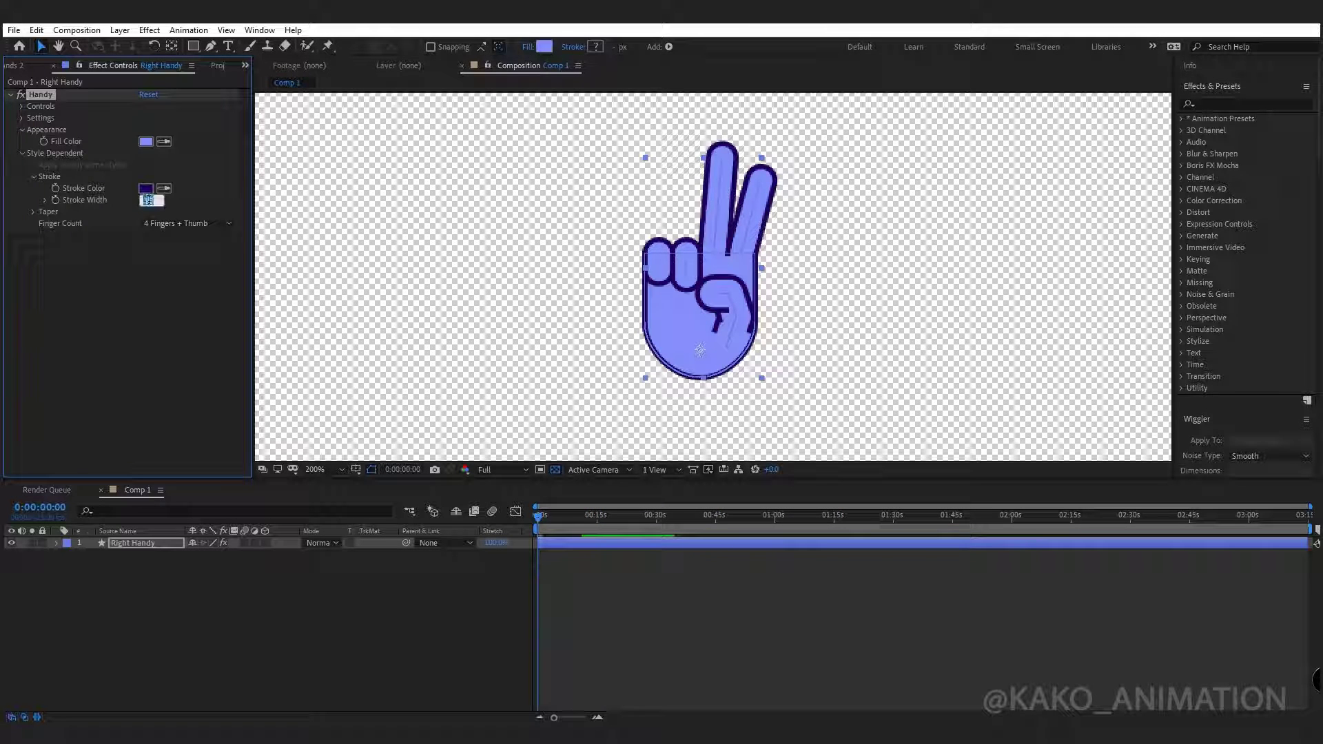
type("2")
key("Return")
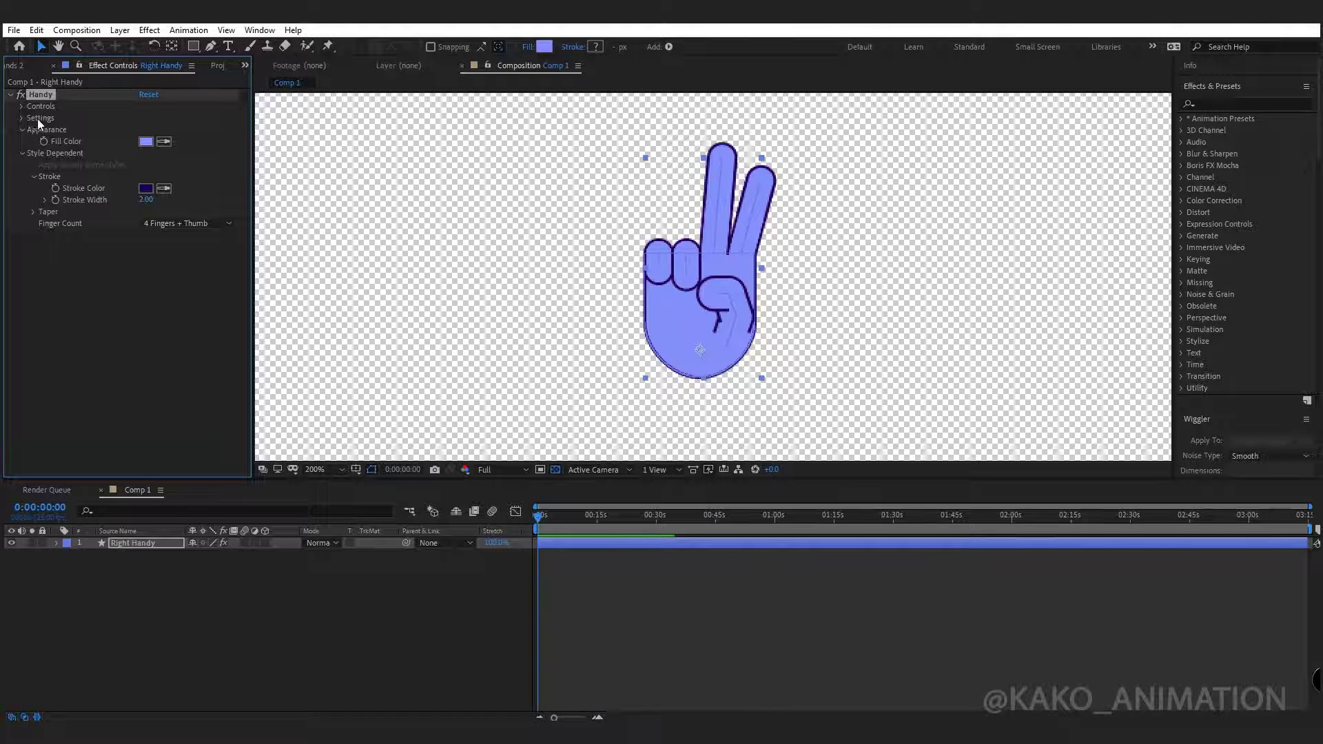
Set the hand's Finger Width to 22 in the Handy effect's settings
left_click(21, 118)
left_click(147, 141)
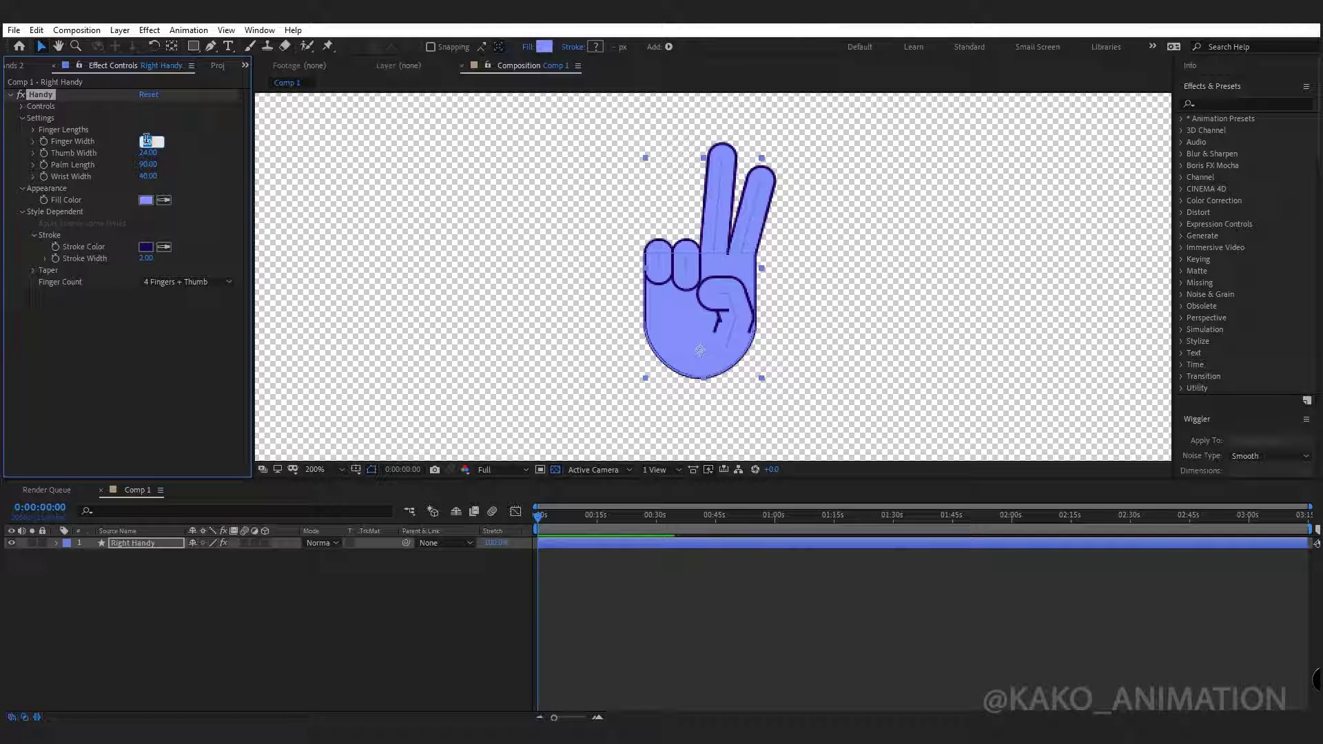
type("22")
key("Return")
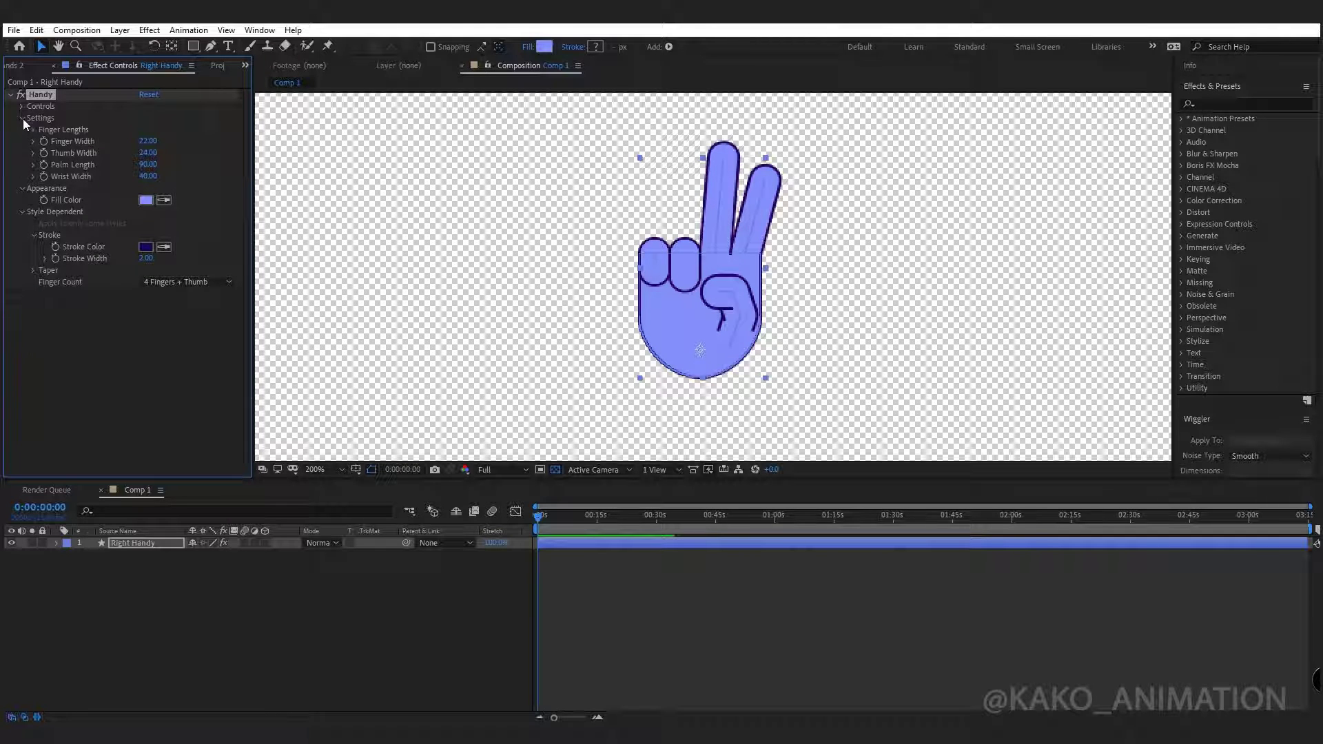
Set the Finger 1 Length to 63 in the Handy effect's finger lengths
left_click(34, 129)
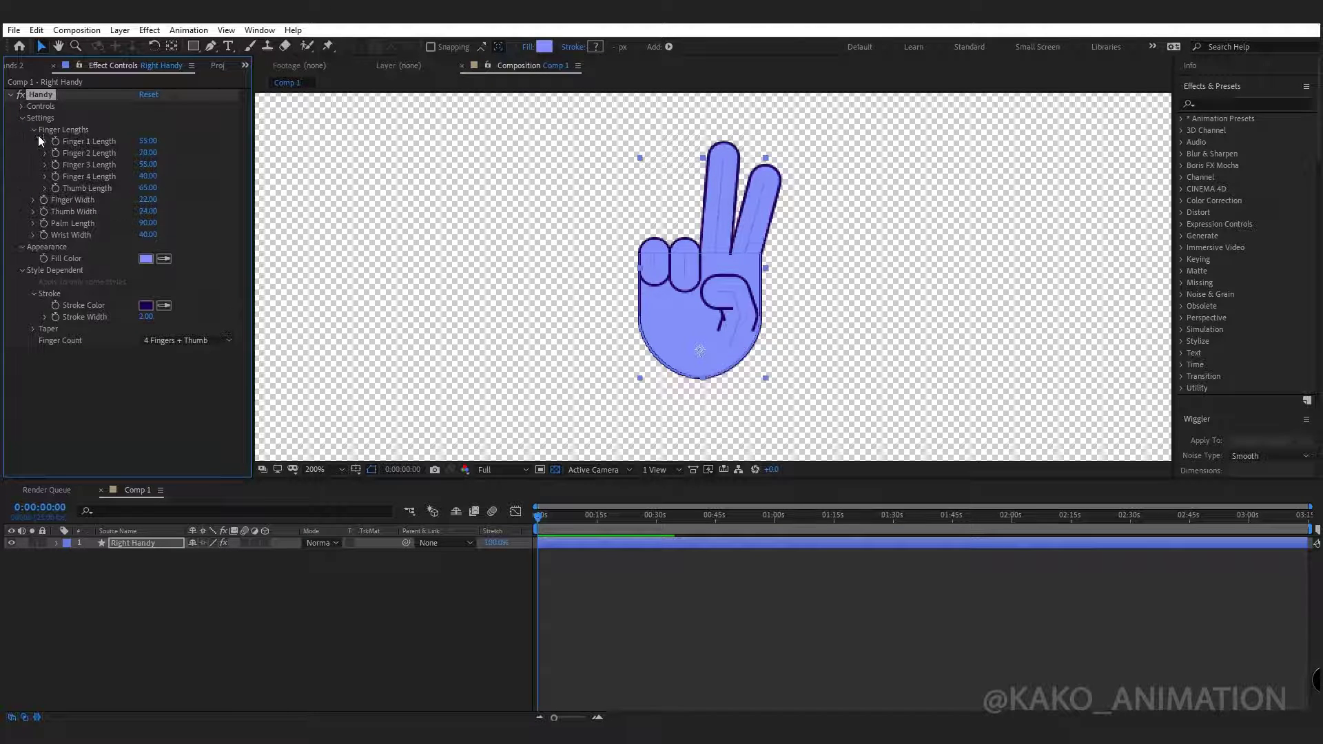
left_click_drag(150, 142, 159, 151)
left_click(151, 141)
type("63")
key("Return")
Set the Finger 2 Length to 73 and the Palm Length to 98
left_click(159, 151)
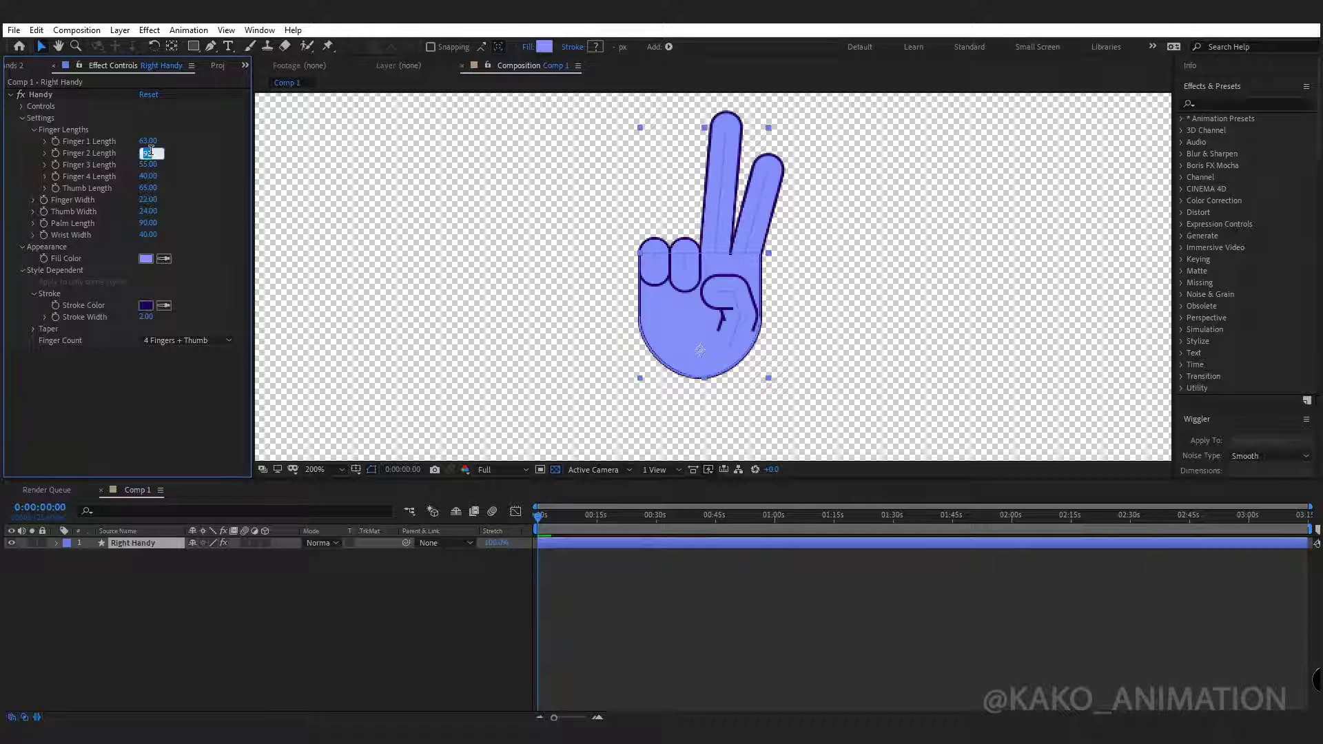
type("73")
key("Return")
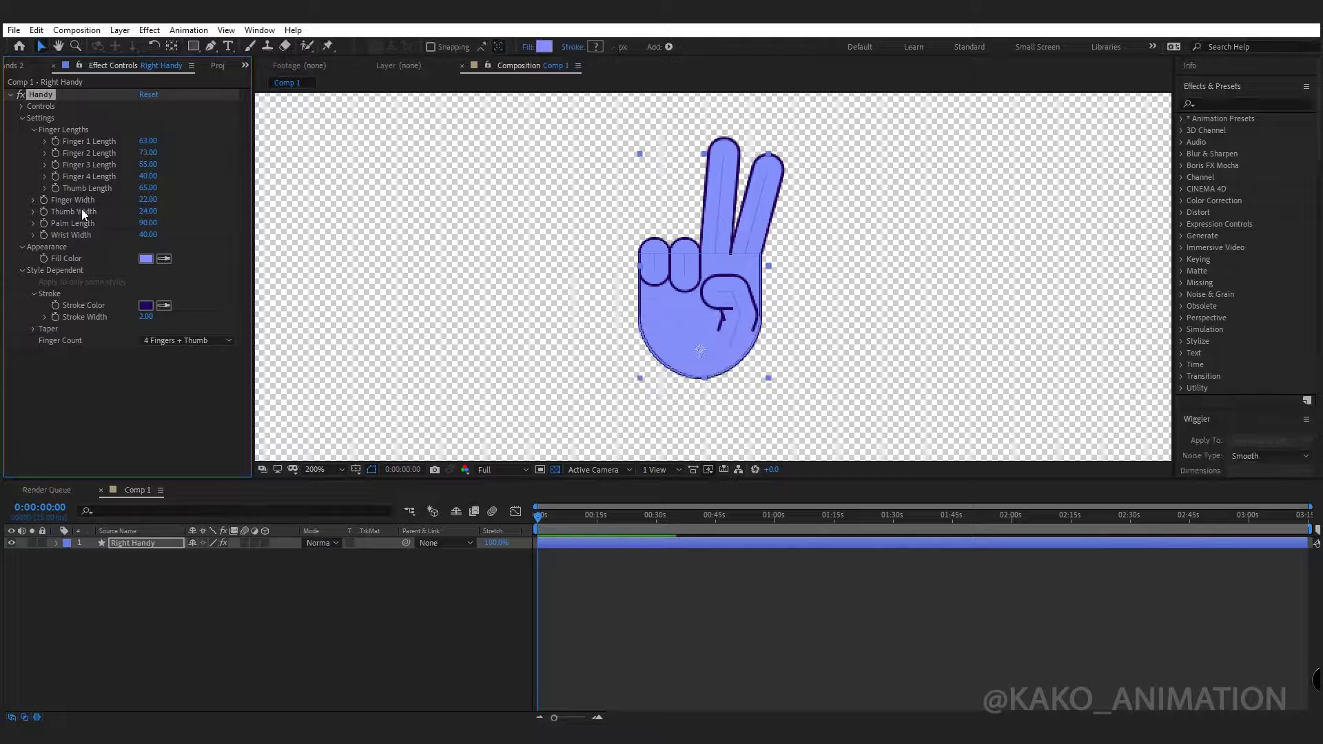
type("98")
key("Return")
Set the hand's Spread to 28% and its Y Rotation to 132° in the Handy effect's pose controls
left_click(22, 106)
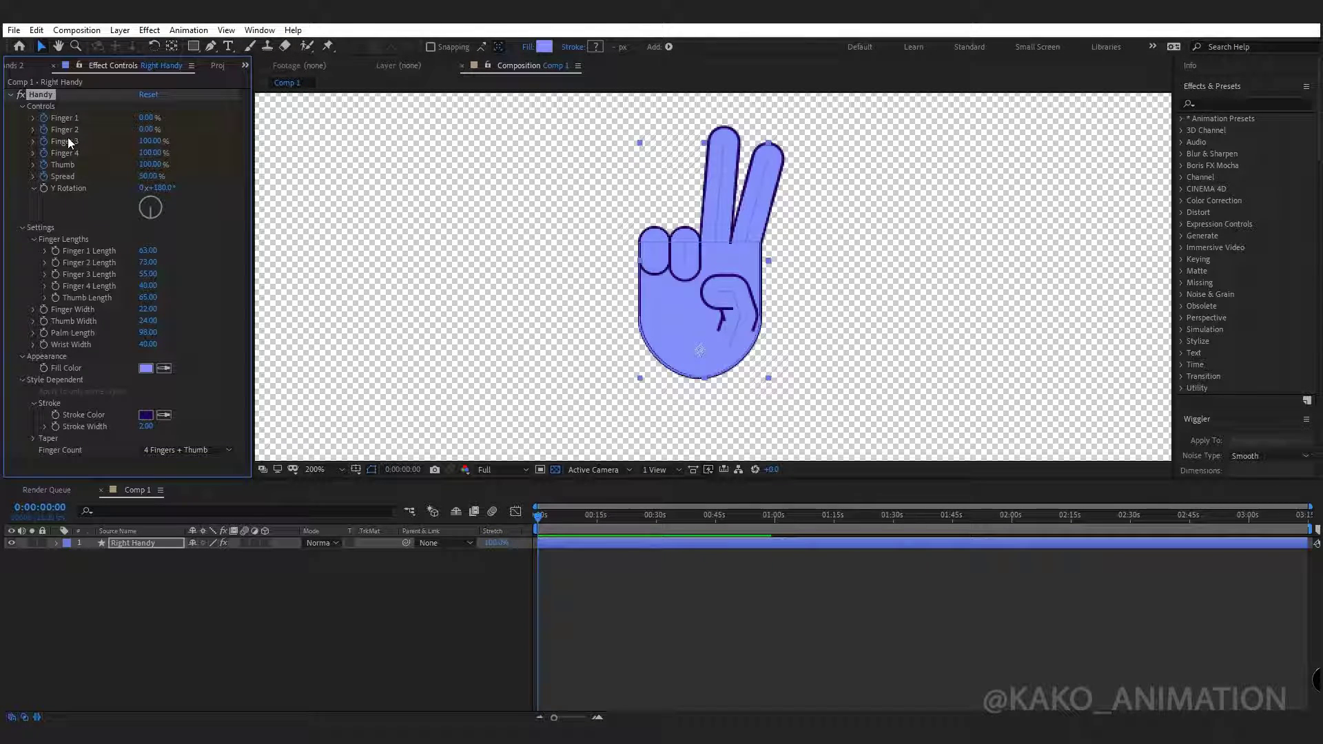
type("28")
key("Return")
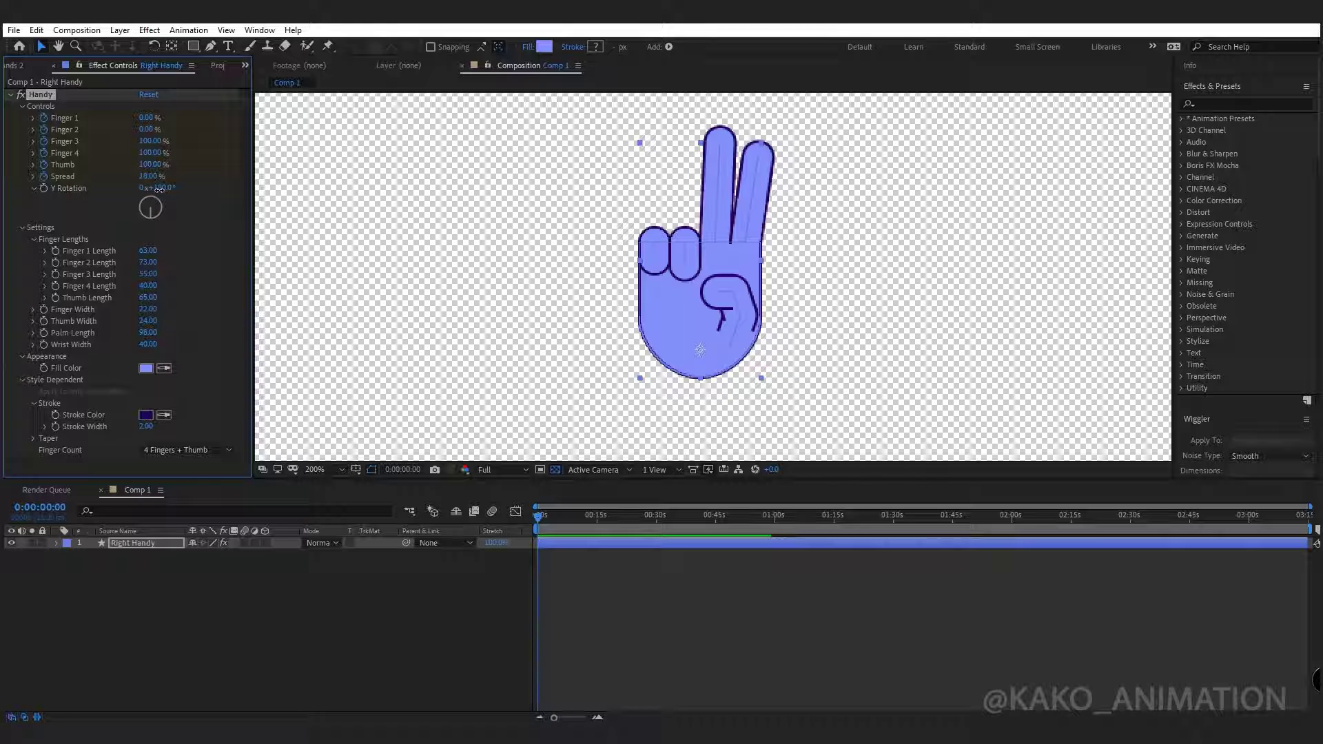
left_click(159, 188)
key("Return")
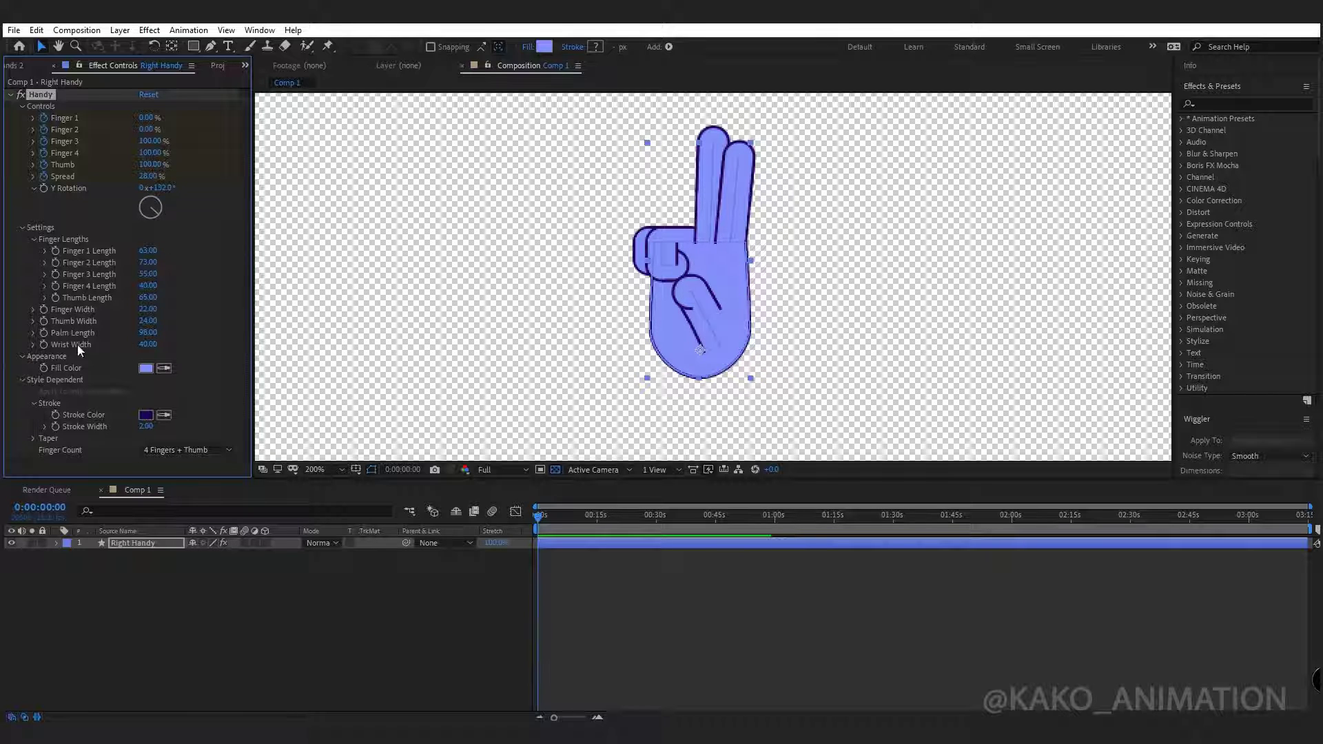
Set the Wrist Width to 36 and the Finger Count to 3 Fingers + Thumb
left_click_drag(148, 344, 192, 345)
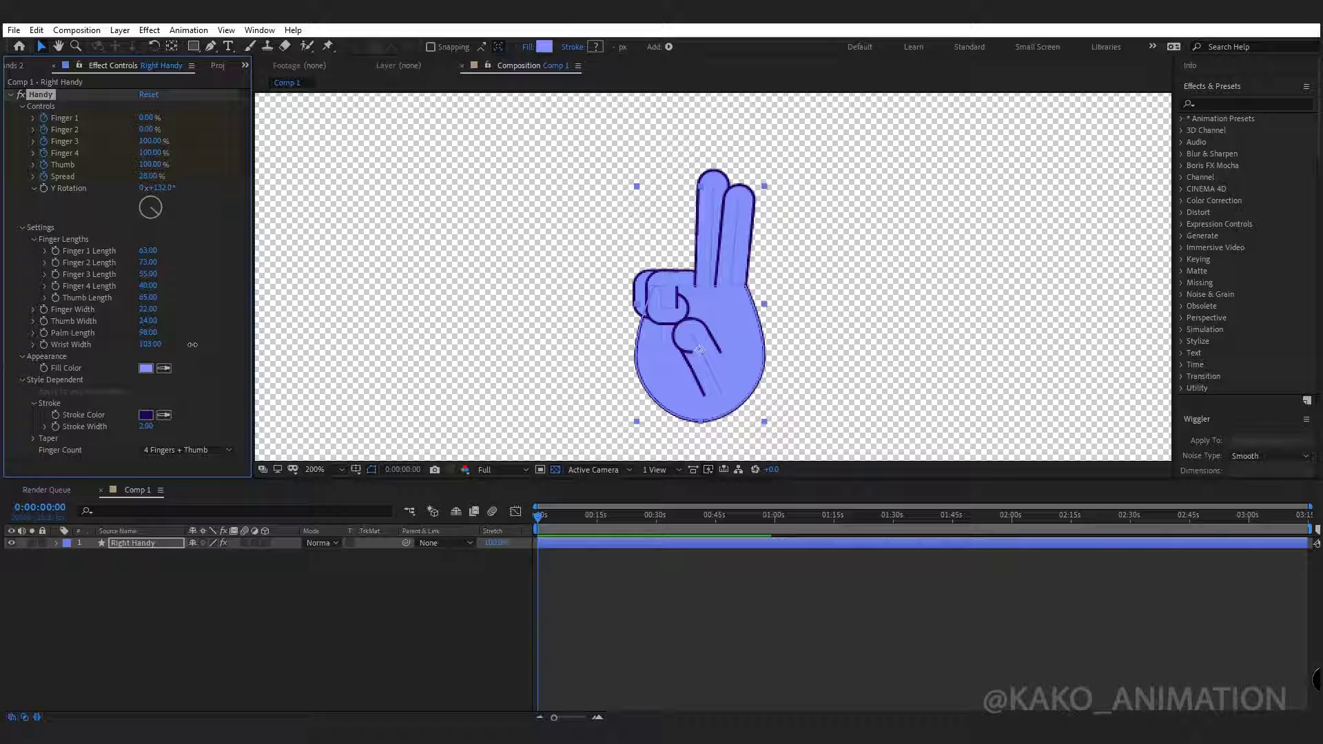
left_click(148, 344)
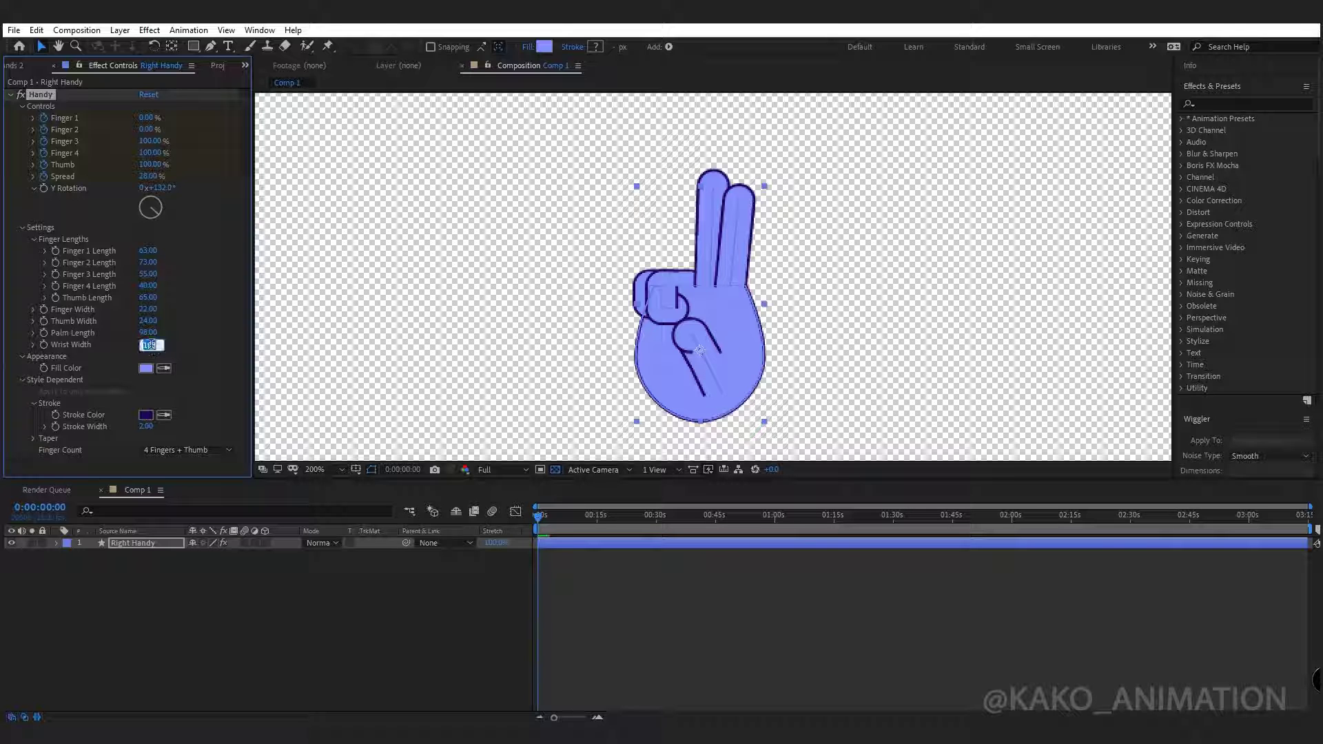
type("36")
key("Return")
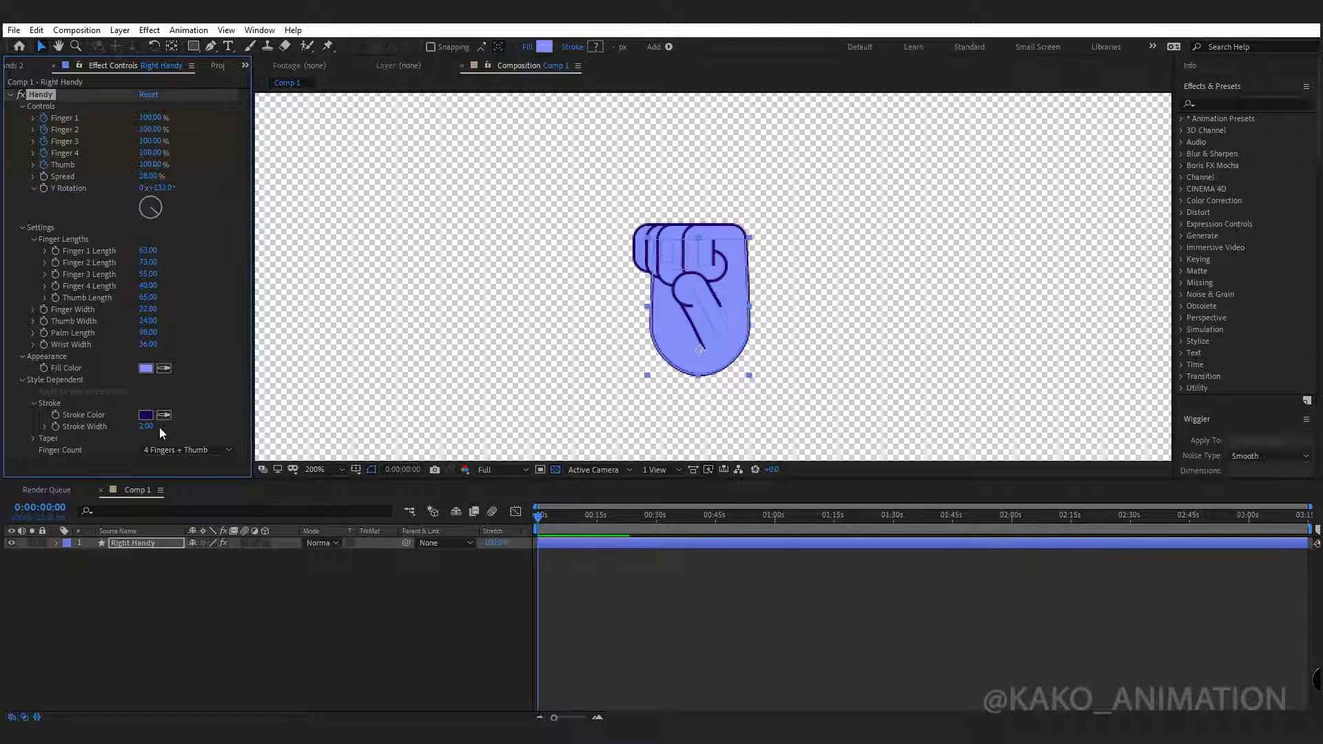
left_click(164, 452)
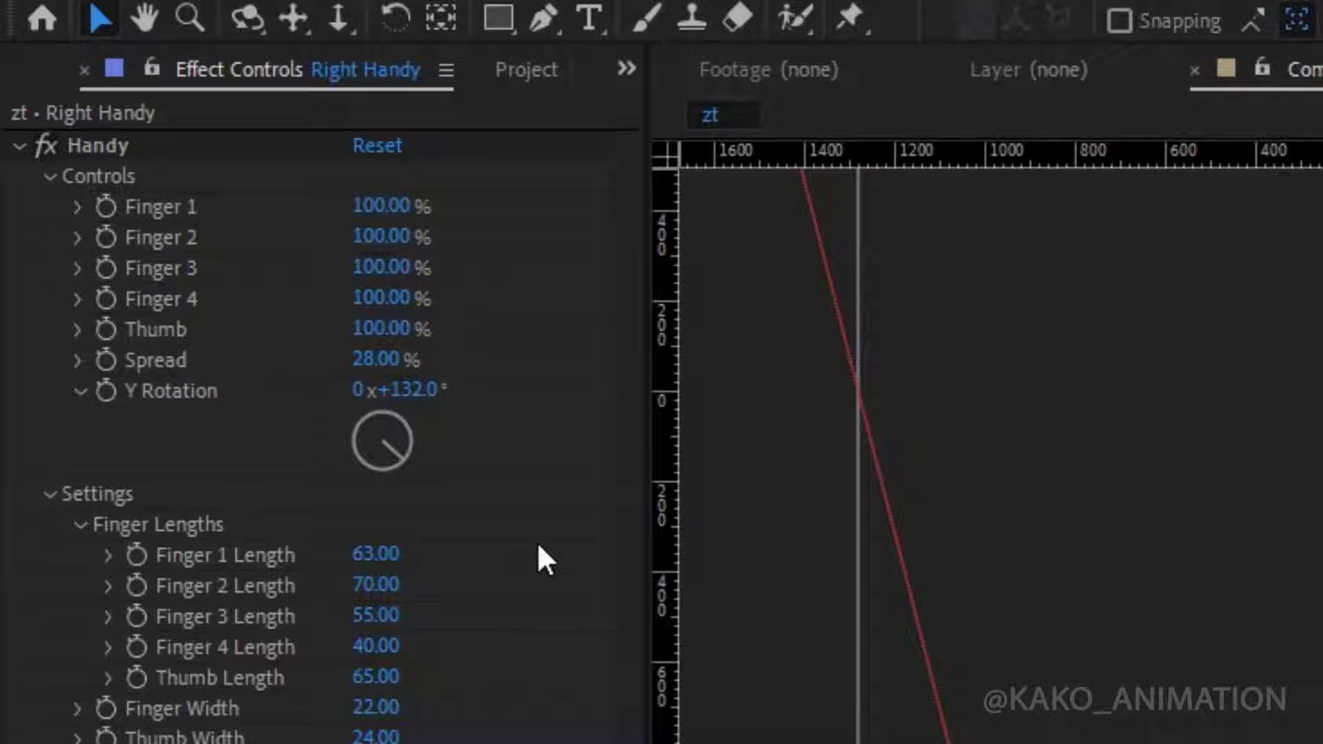
Start keyframing Finger 1 to Finger 4 and Thumb, and show the hand layer's keyframed properties in the timeline
left_click(107, 206)
left_click(107, 238)
left_click(106, 268)
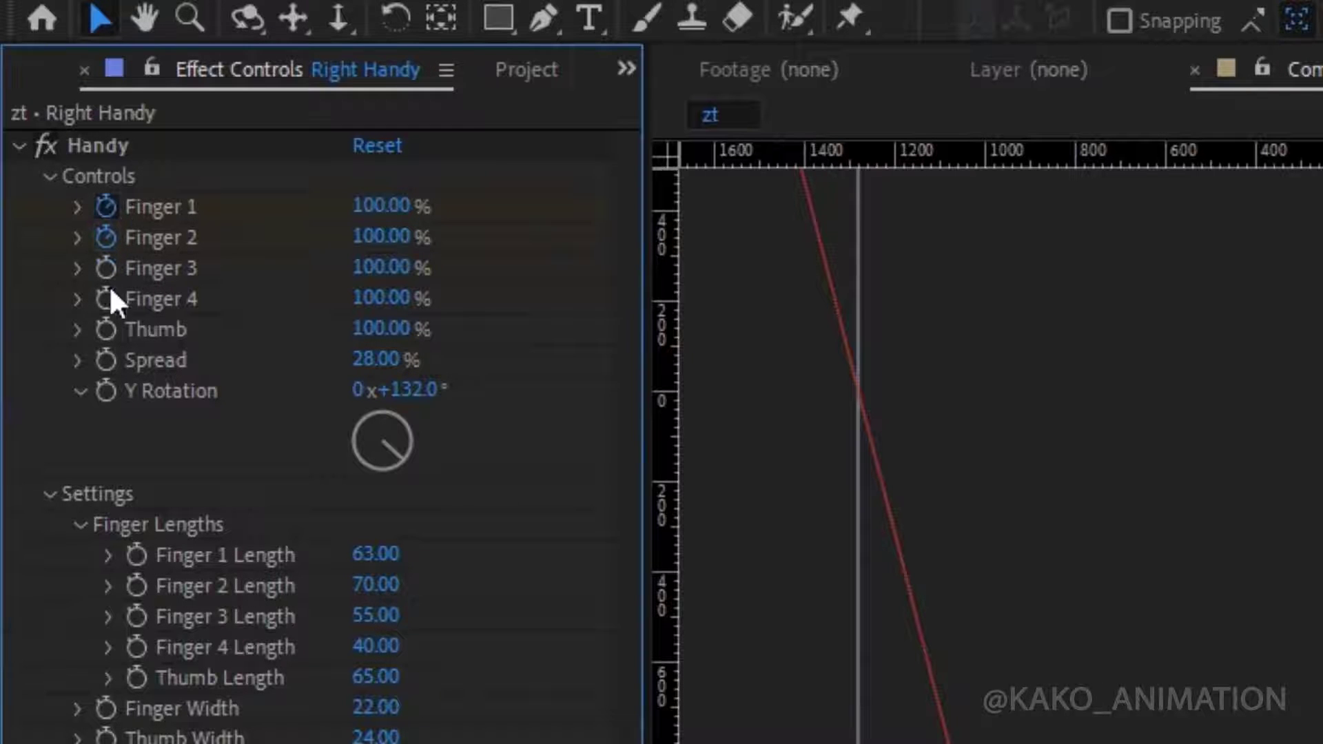
left_click(107, 298)
left_click(106, 329)
key("u")
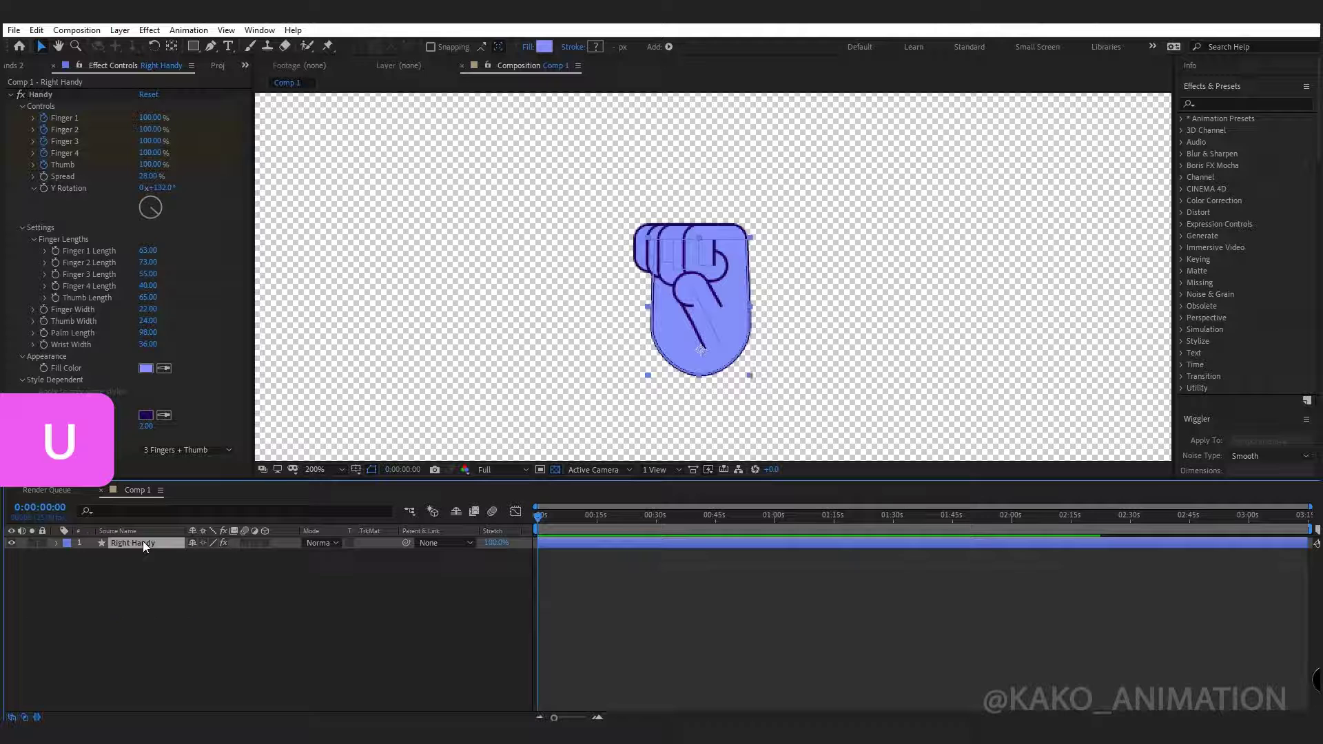
key("u")
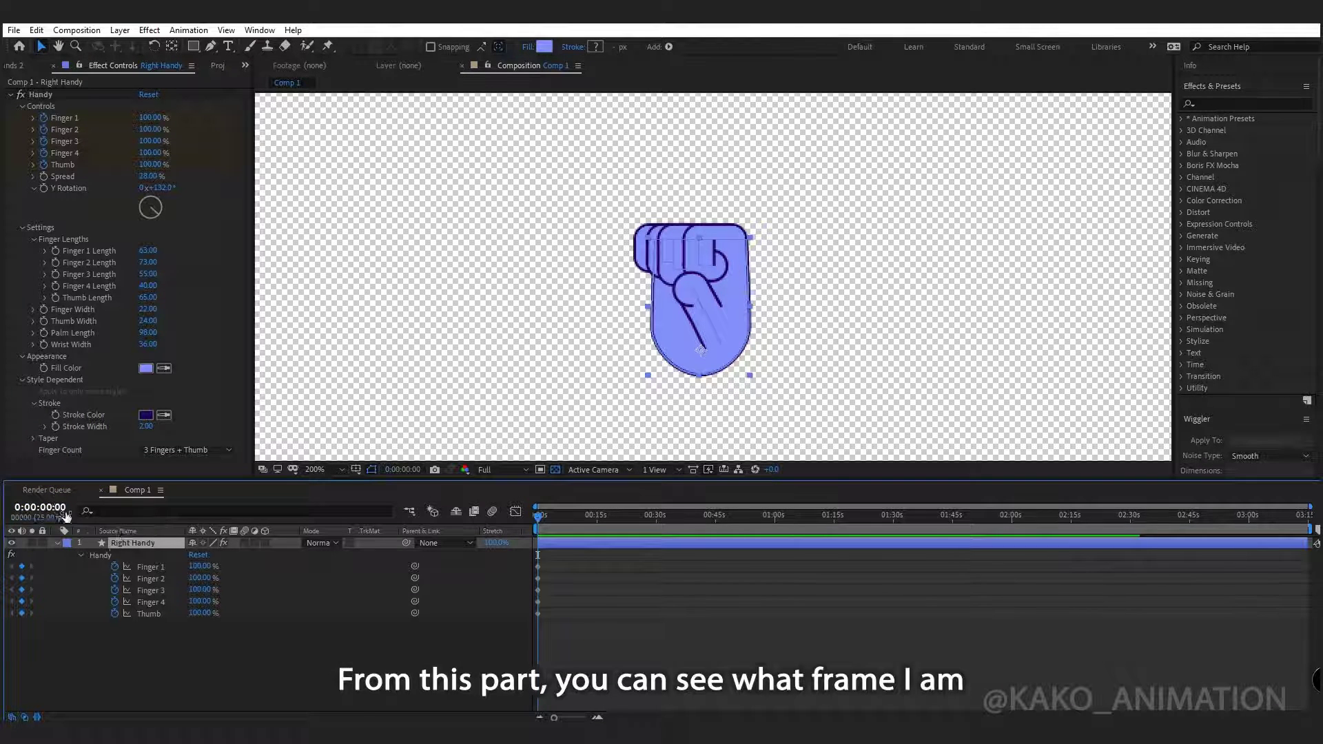
Move the starting keyframes of all four fingers and the thumb to 0:00:00:12
key("=")
key("=")
key("=")
key("Page_Down")
key("Page_Down")
key("Page_Down")
key("Page_Down")
key("Page_Down")
key("Page_Down")
key("Page_Down")
key("Page_Down")
key("Page_Down")
key("Page_Down")
key("Page_Down")
key("Page_Down")
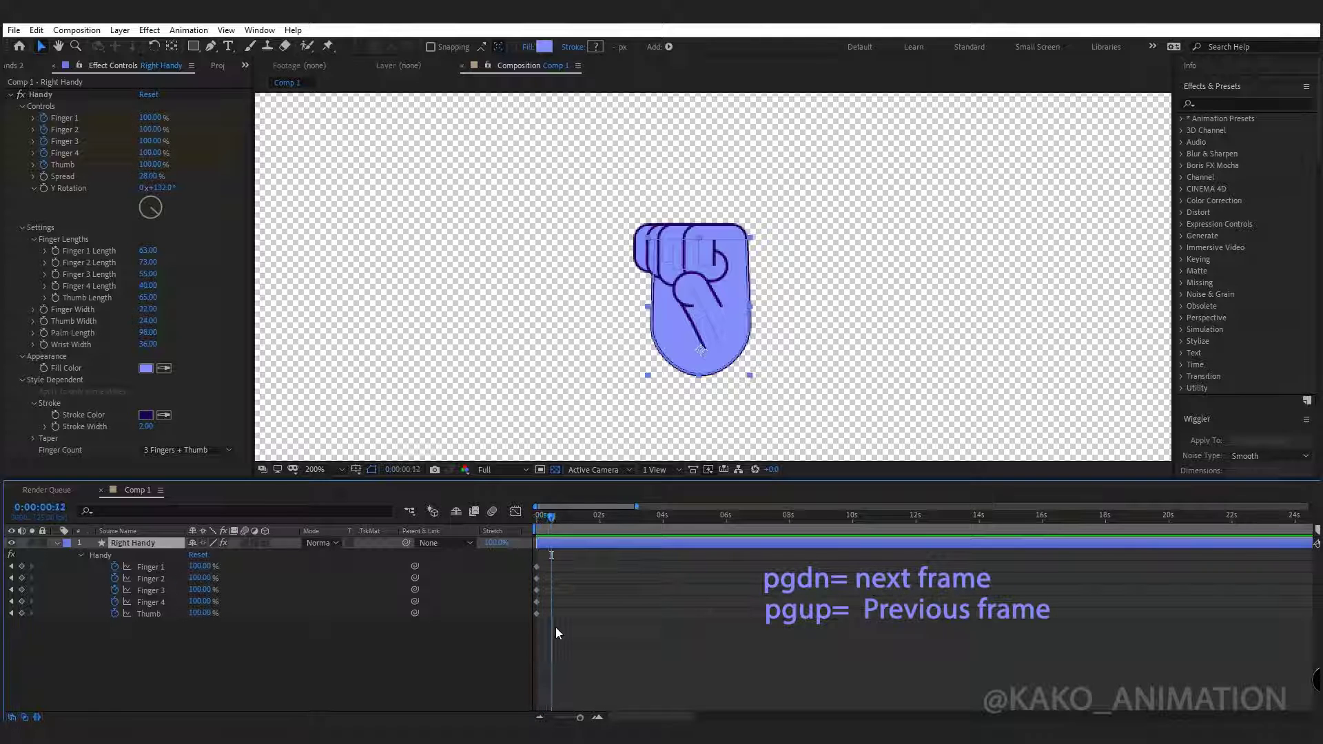
key("=")
key("=")
left_click_drag(556, 557, 597, 618)
At 0:00:01:07, keyframe Finger 1 and Finger 2 at 14%
key("shift+Page_Down")
key("shift+Page_Down")
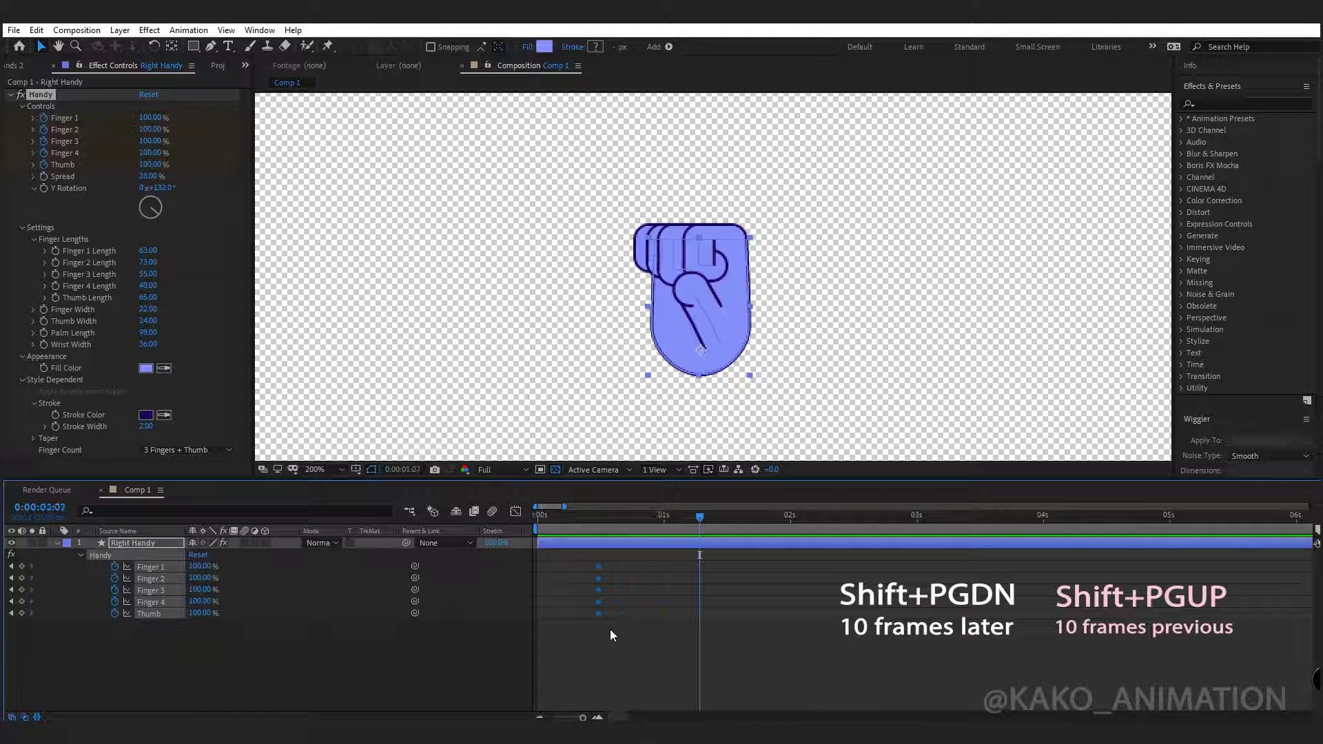
left_click(201, 566)
type("14")
key("Return")
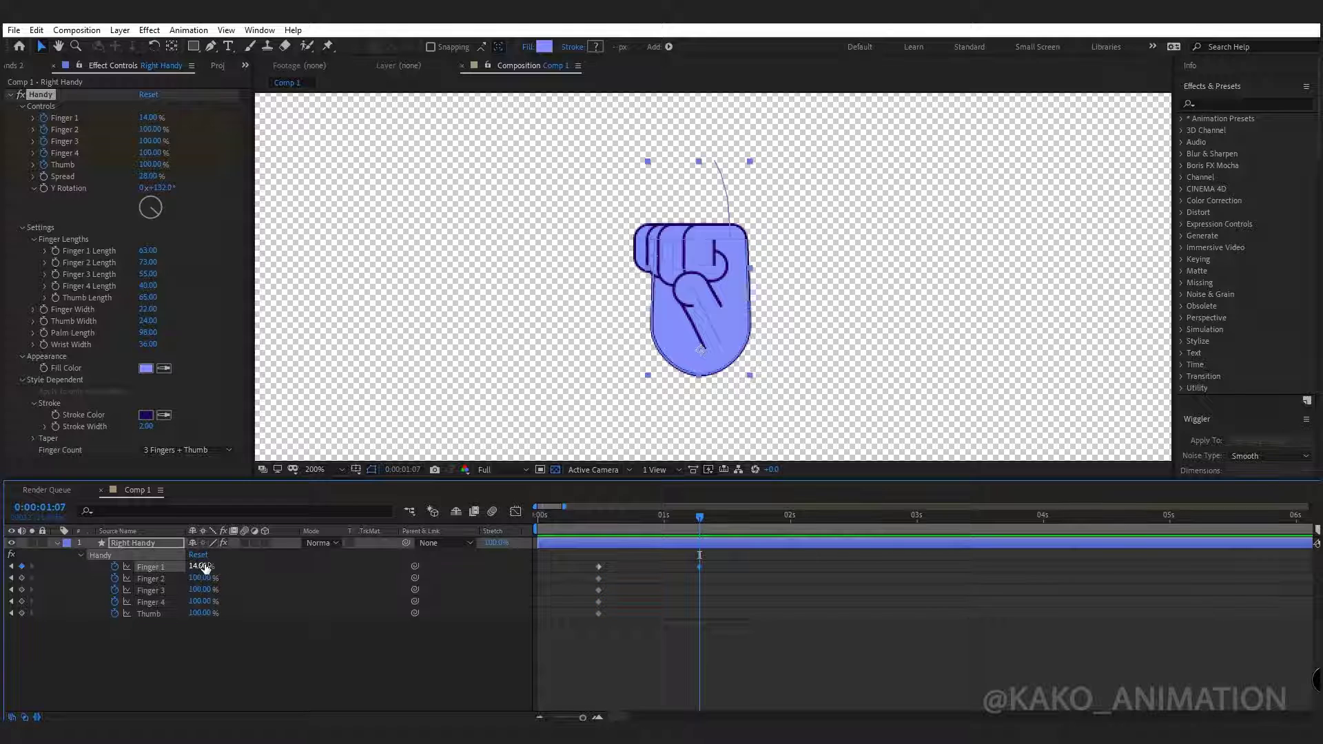
left_click(200, 578)
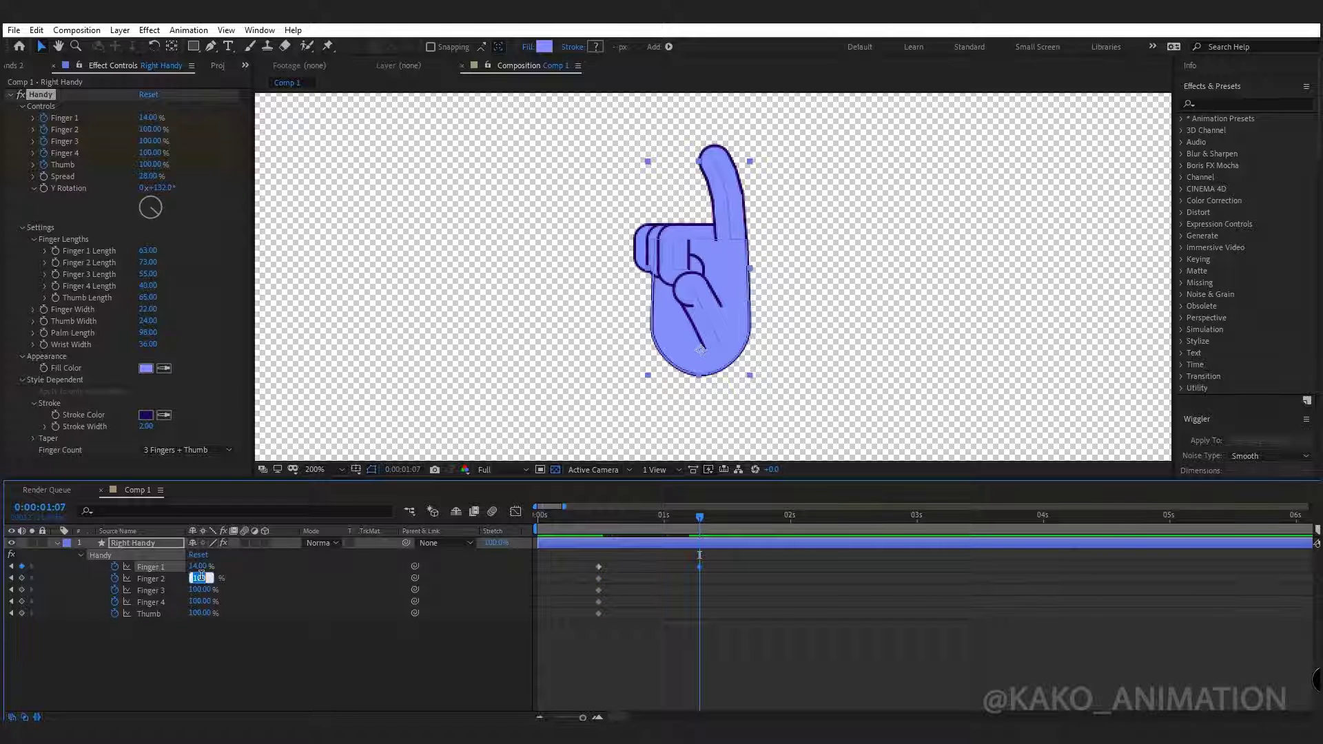
type("14")
key("Return")
At 0:00:01:07, keyframe Finger 3 at 21%, Finger 4 at 30% and Thumb at 50%
left_click(200, 590)
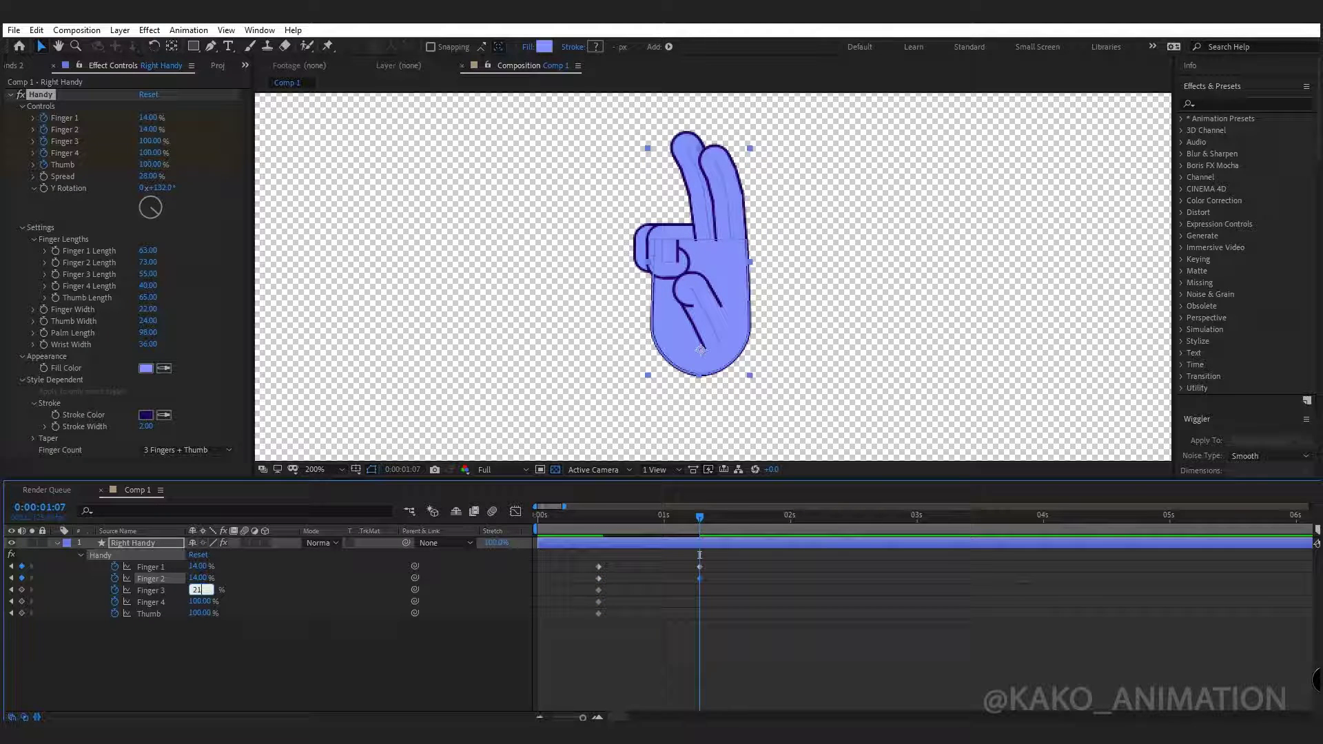
key("Return")
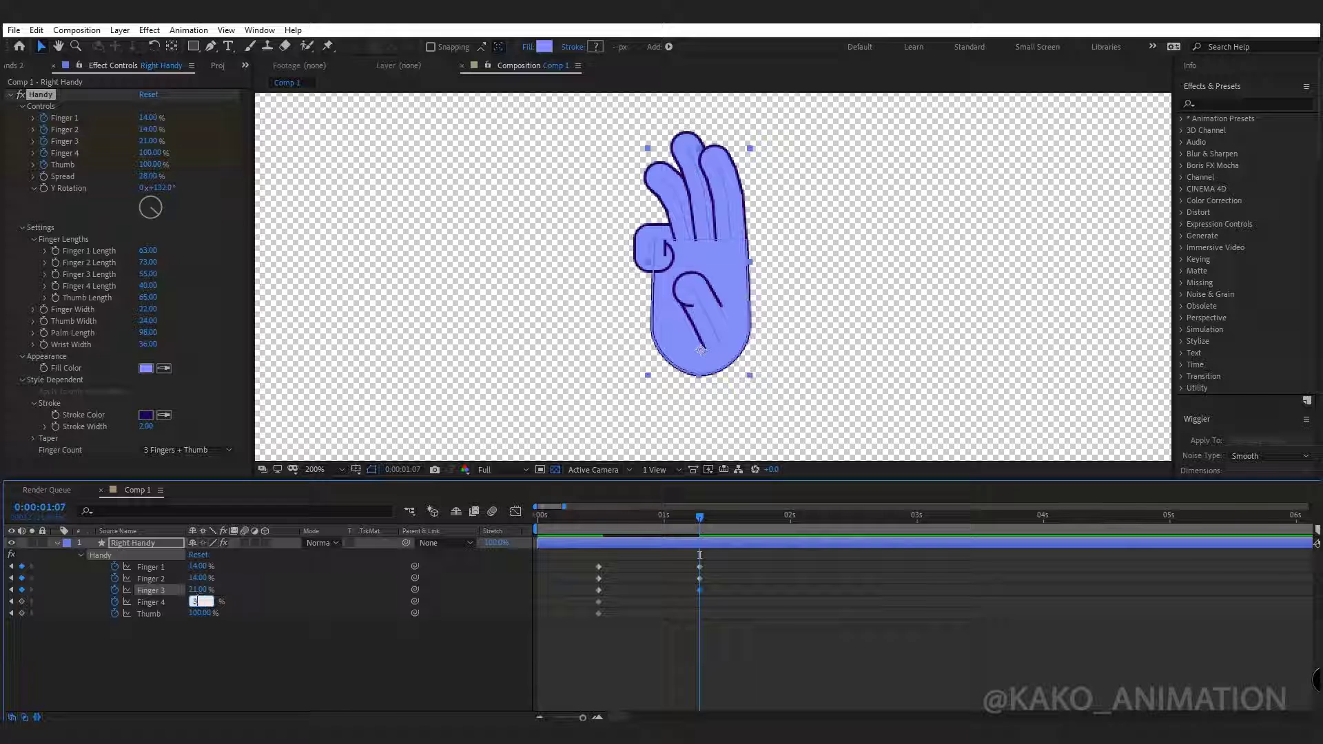
key("Return")
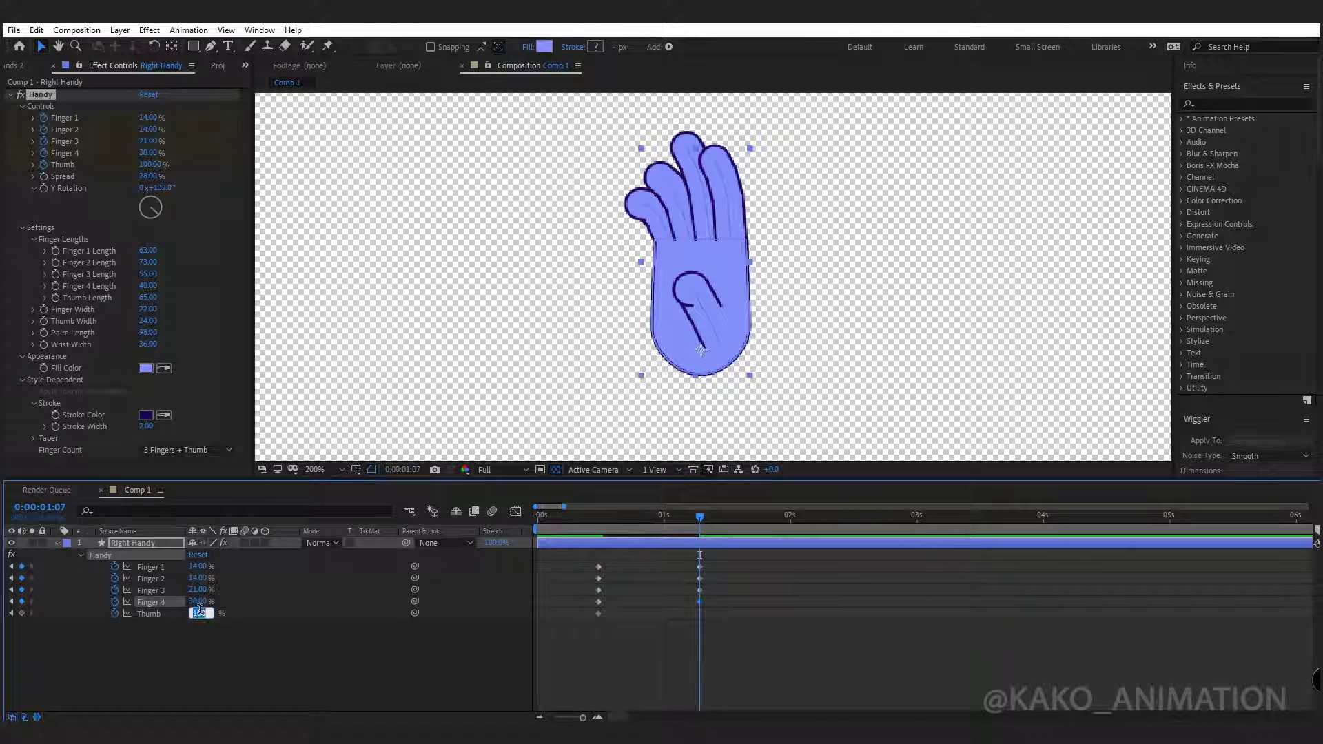
type("50")
key("Return")
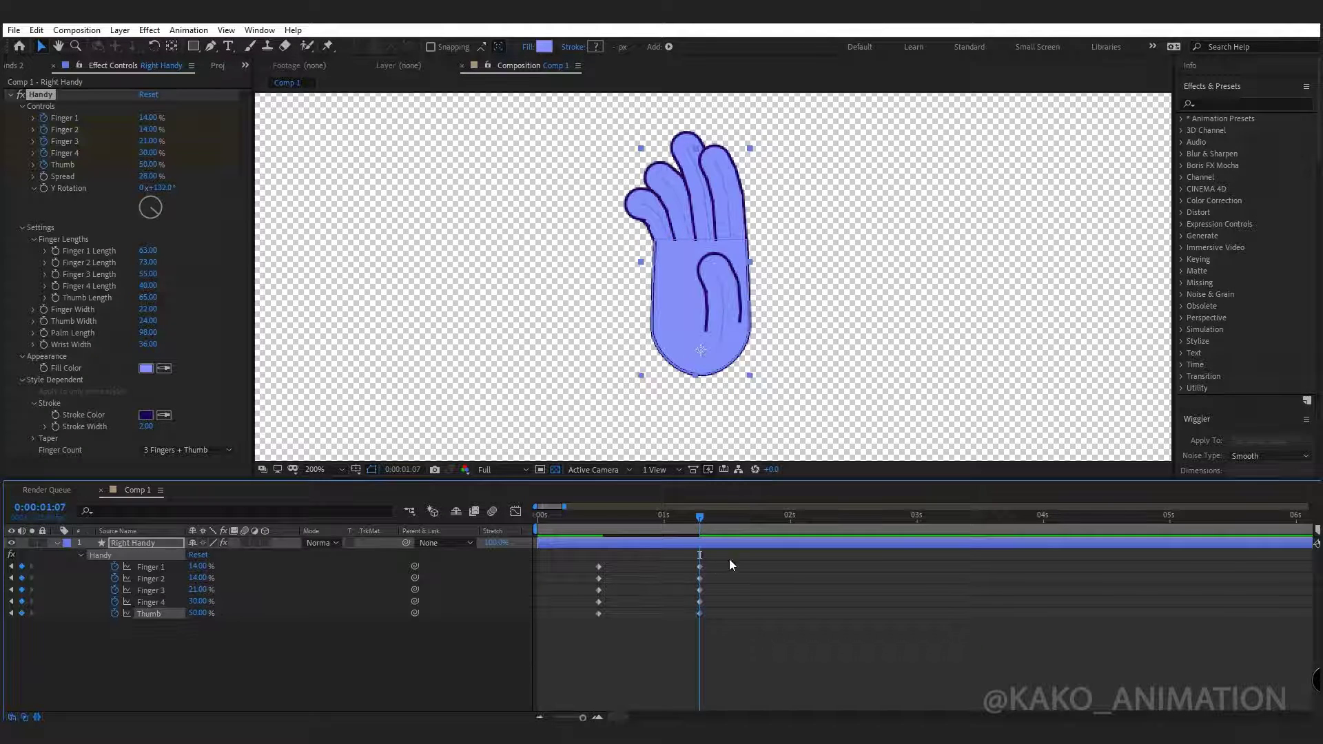
Apply Easy Ease to all finger and thumb keyframes and preview the hand opening
left_click_drag(729, 560, 580, 635)
key("F9")
key("KP_0")
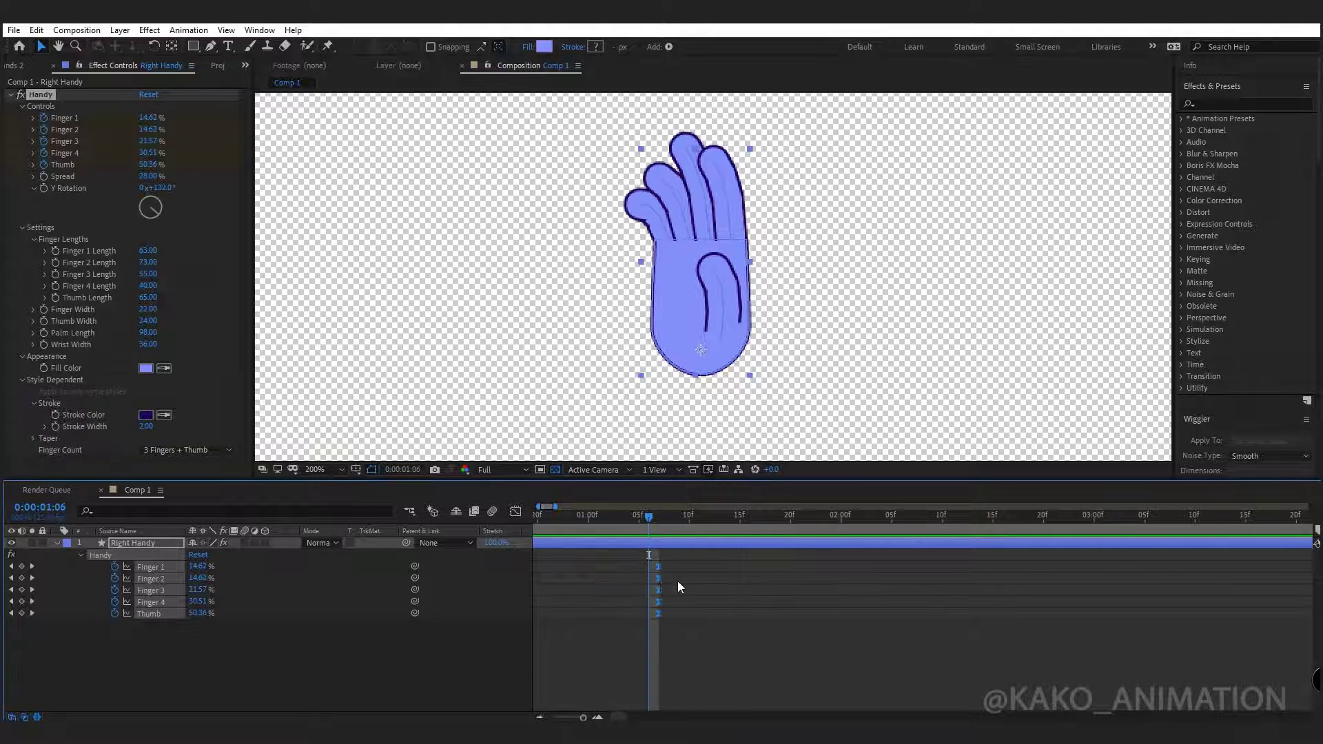
Stagger the ending keyframes, with Finger 2 at 0:00:01:08, Finger 3 at 0:00:01:09, Finger 4 and Thumb at 0:00:01:10, and preview the animation
left_click_drag(658, 578, 689, 608)
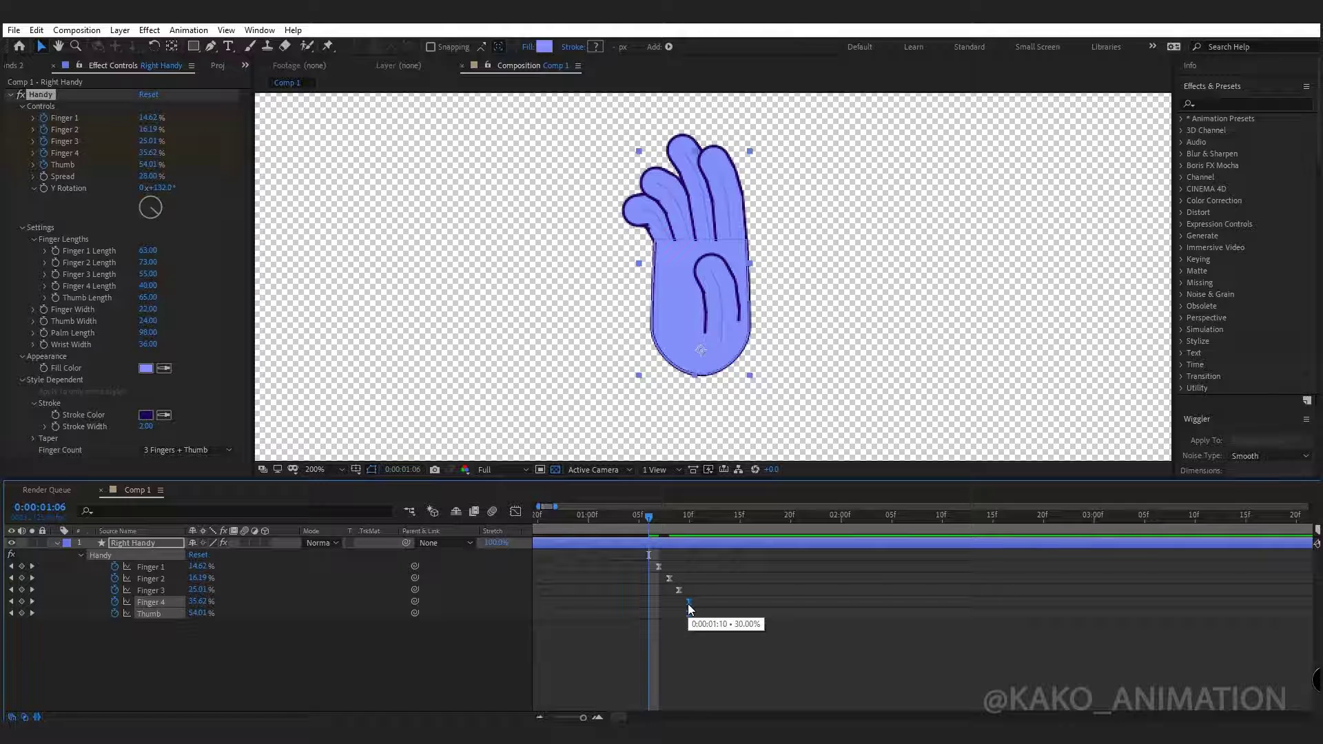
key("h")
left_click_drag(714, 558, 906, 572)
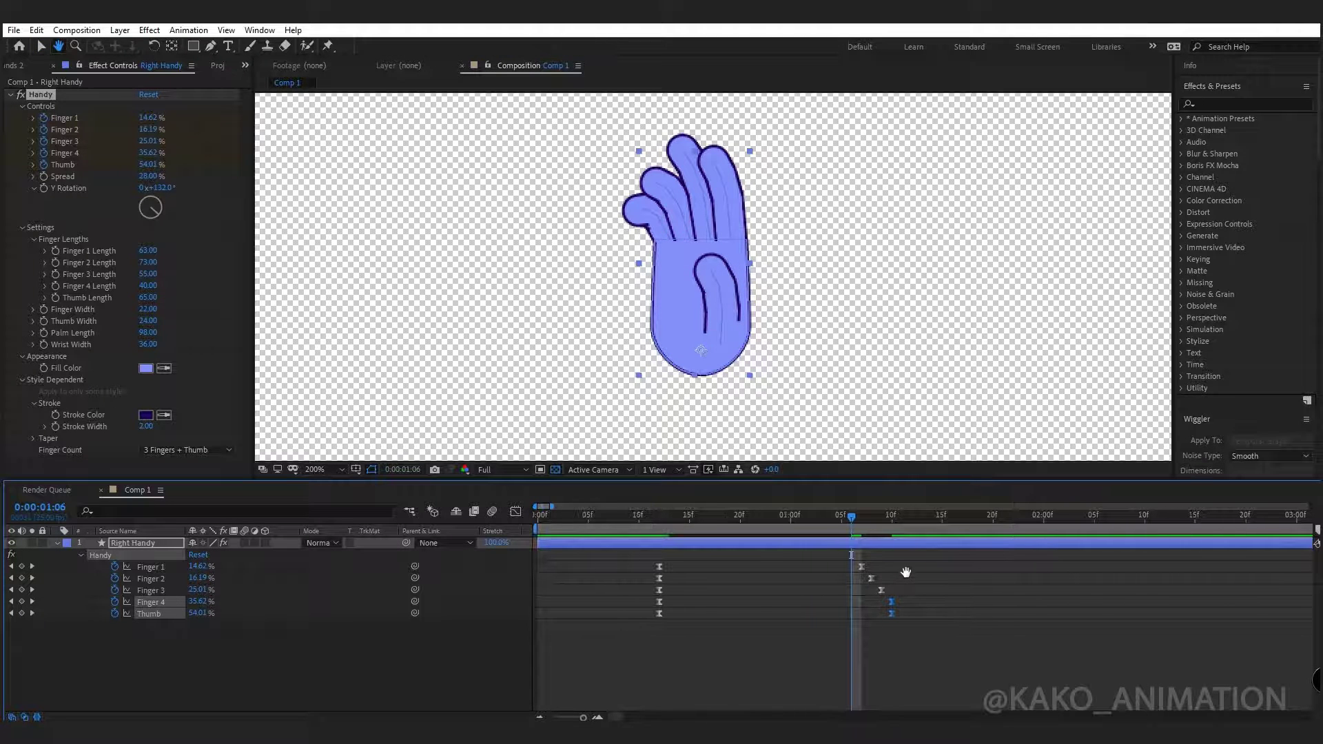
key("space")
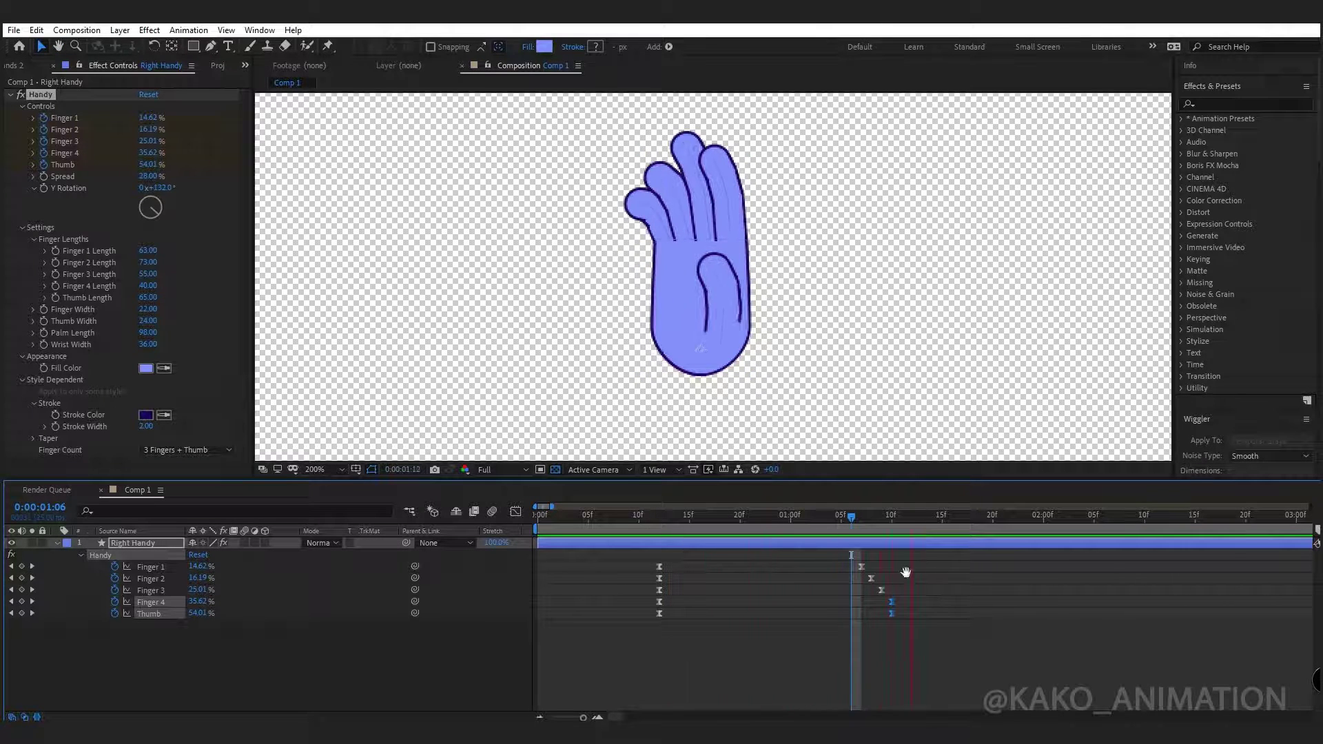
left_click(923, 561)
Lengthen the ease handles on all finger and thumb curves in the Graph Editor and preview the motion
left_click_drag(924, 561, 615, 662)
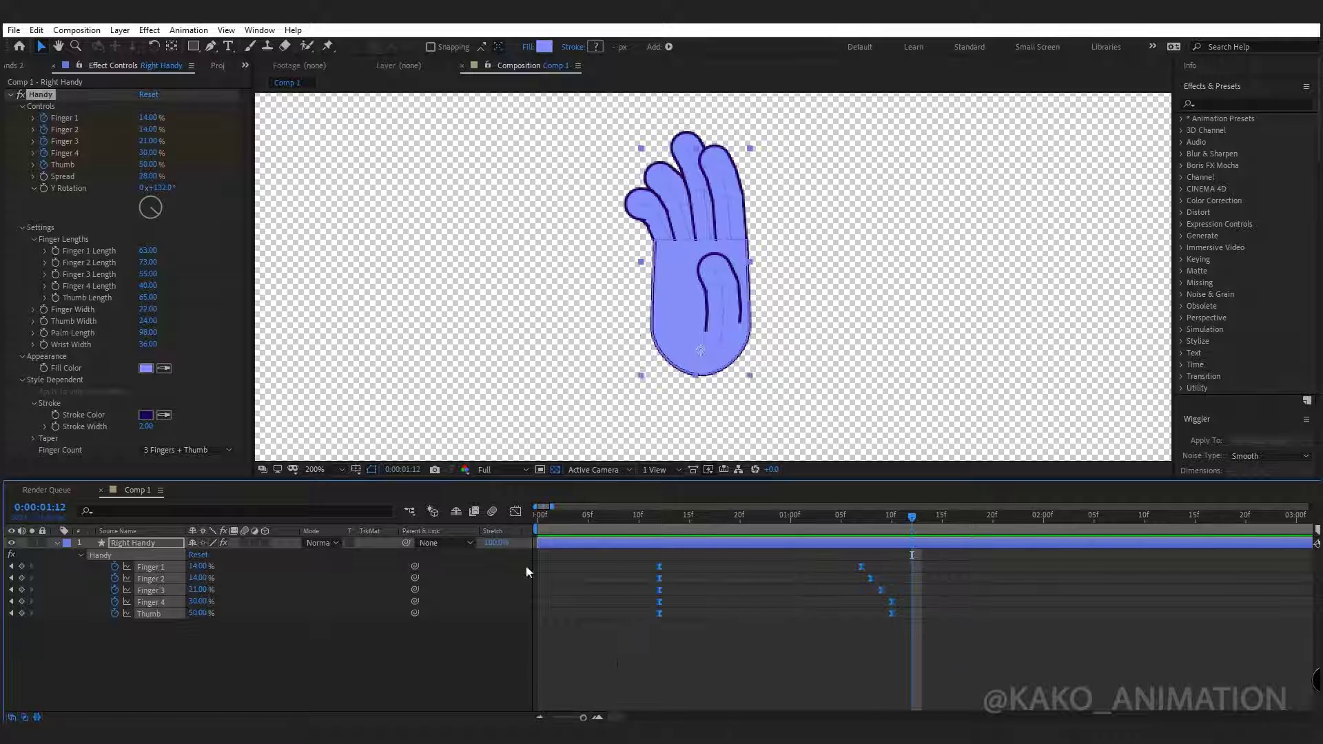
left_click(515, 512)
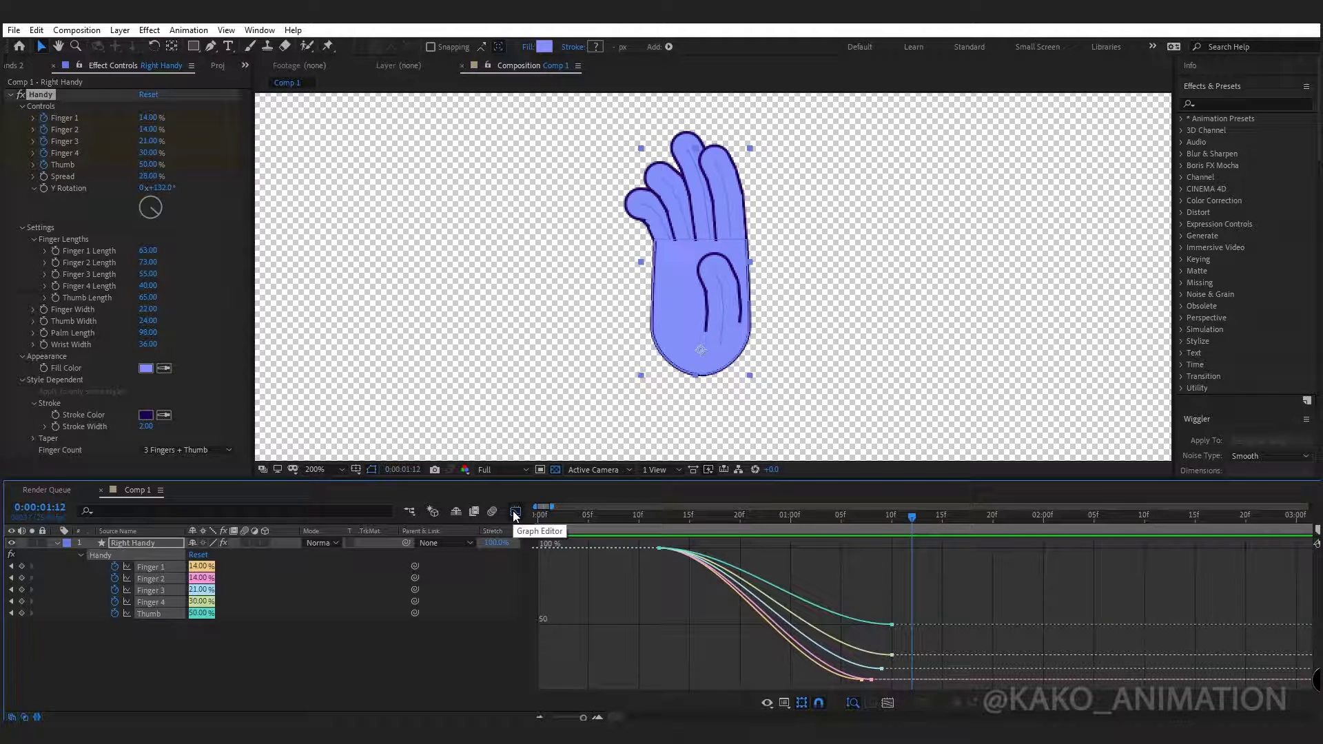
left_click_drag(946, 597, 763, 679)
left_click_drag(653, 540, 768, 553)
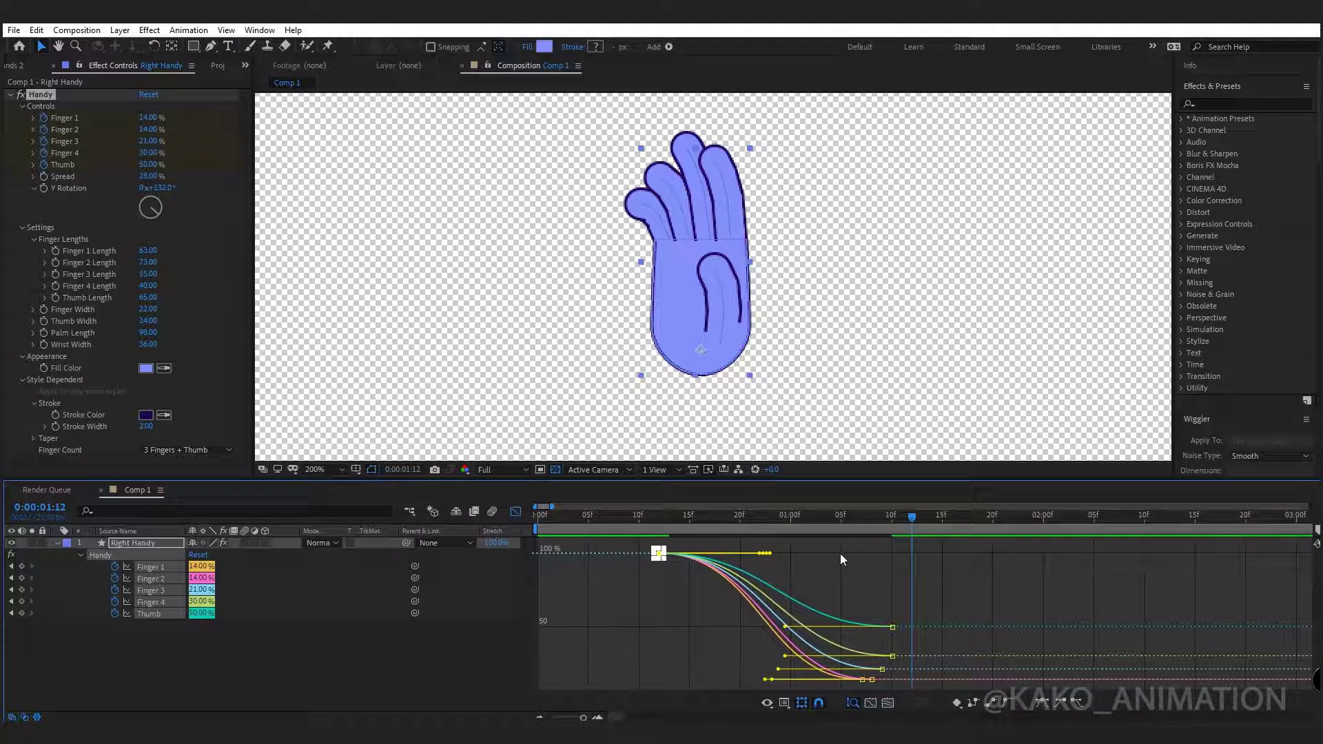
key("space")
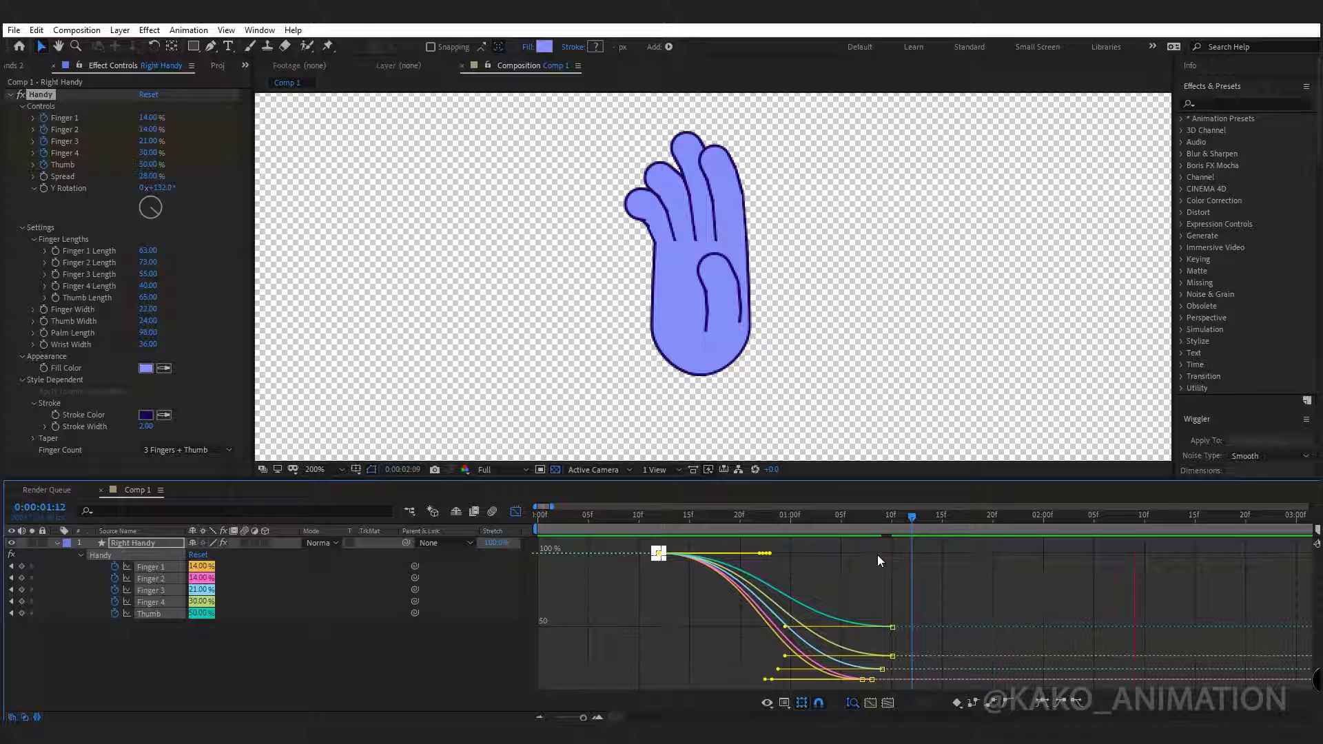
Stretch the incoming ease handles of the ending keyframes slightly further towards the start of the curves
left_click_drag(903, 582, 852, 685)
left_click_drag(789, 646, 776, 633)
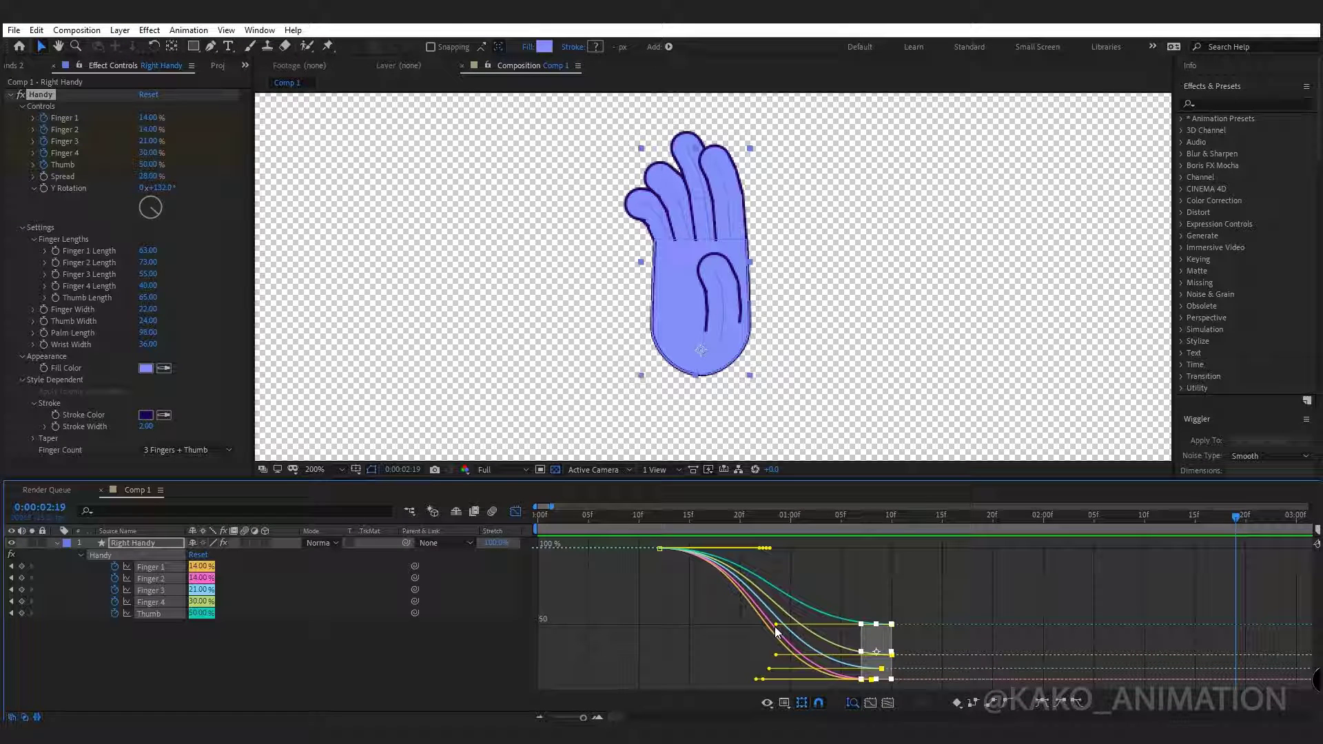
left_click(887, 611)
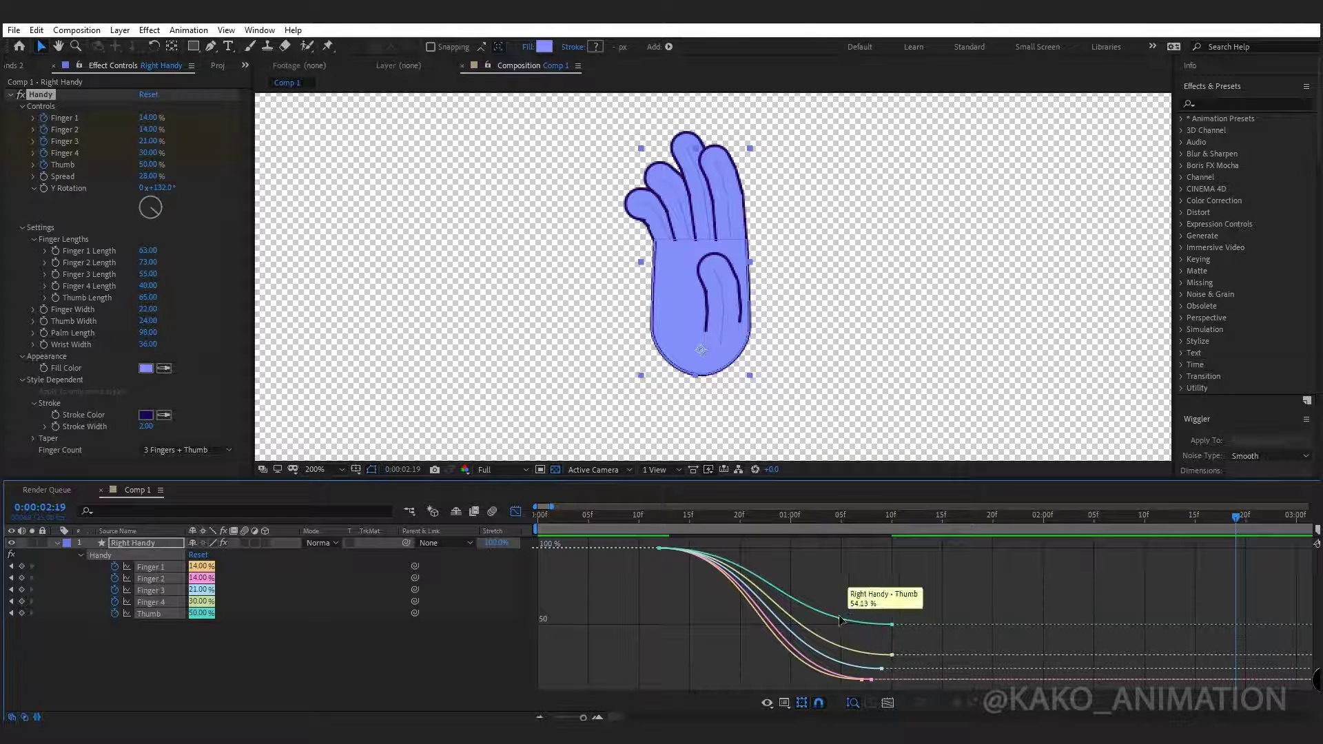
End the work area just past 0:00:01:14, preview the hand opening and close the Graph Editor
key("n")
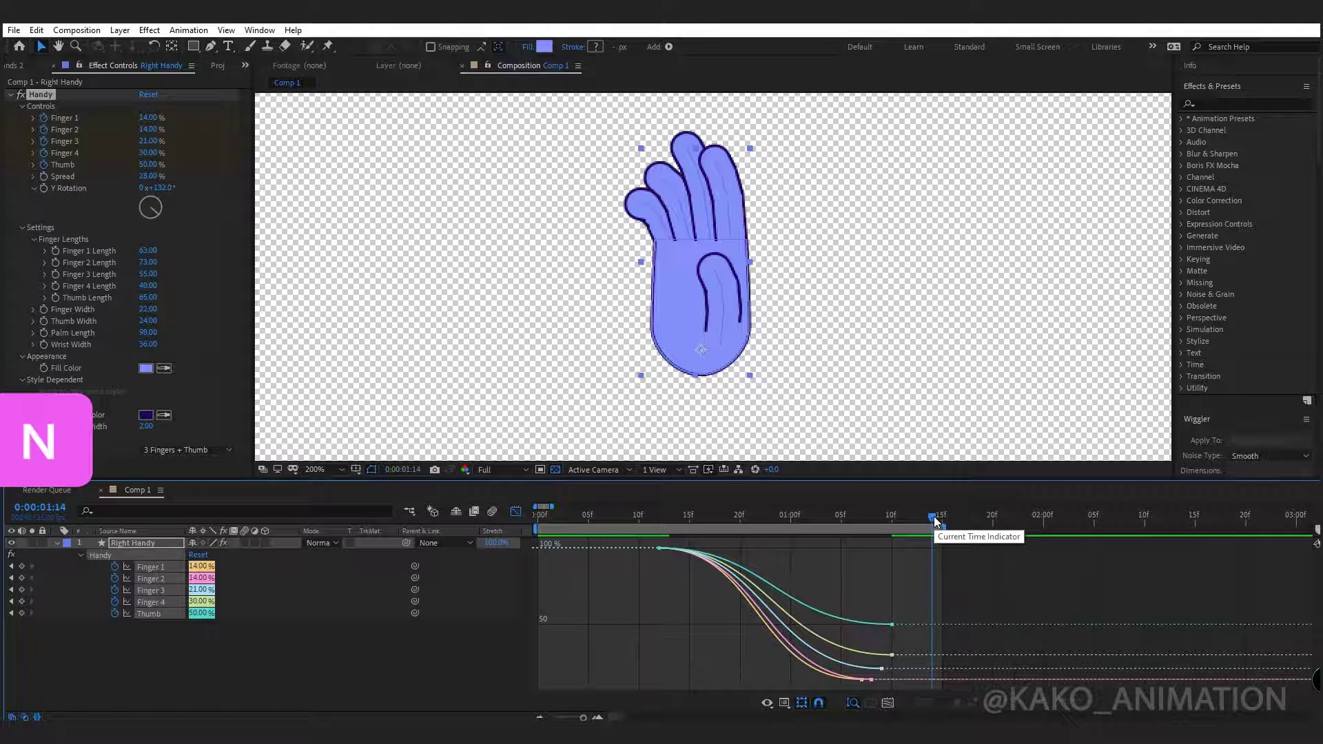
key("space")
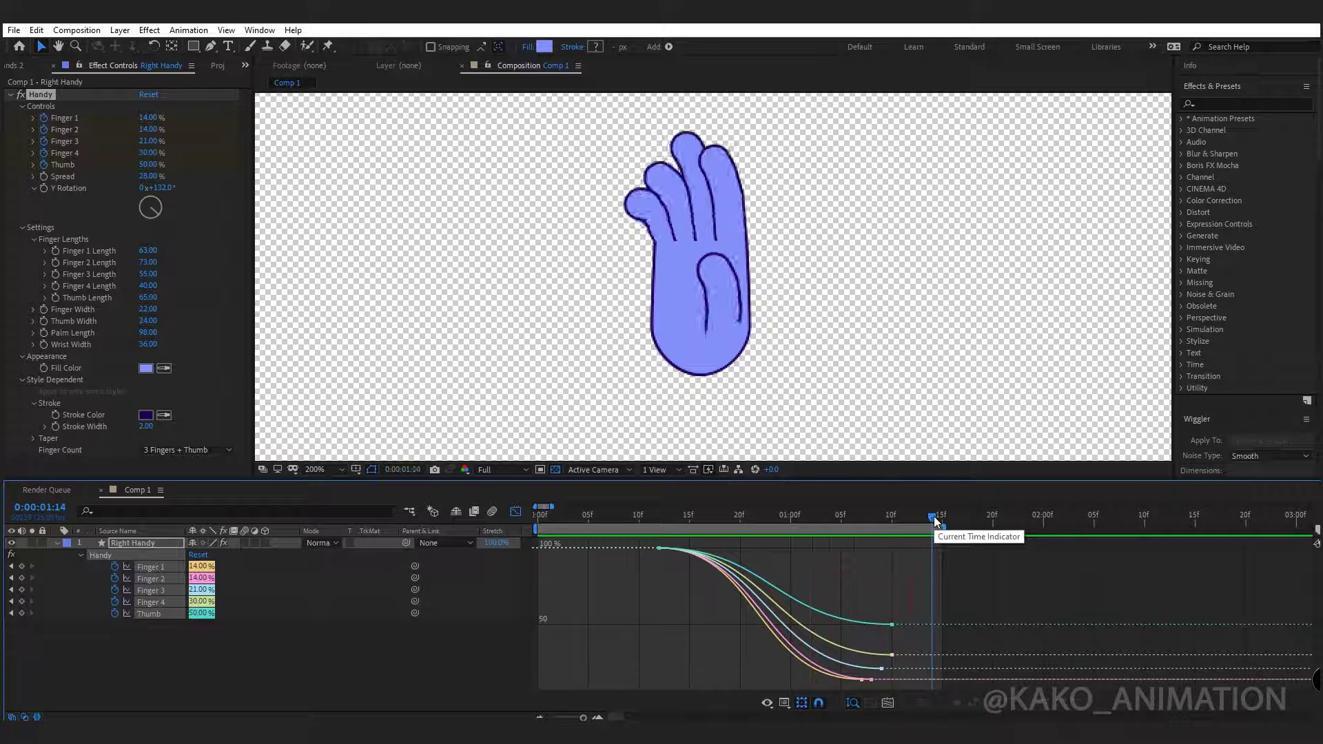
key("space")
left_click(515, 511)
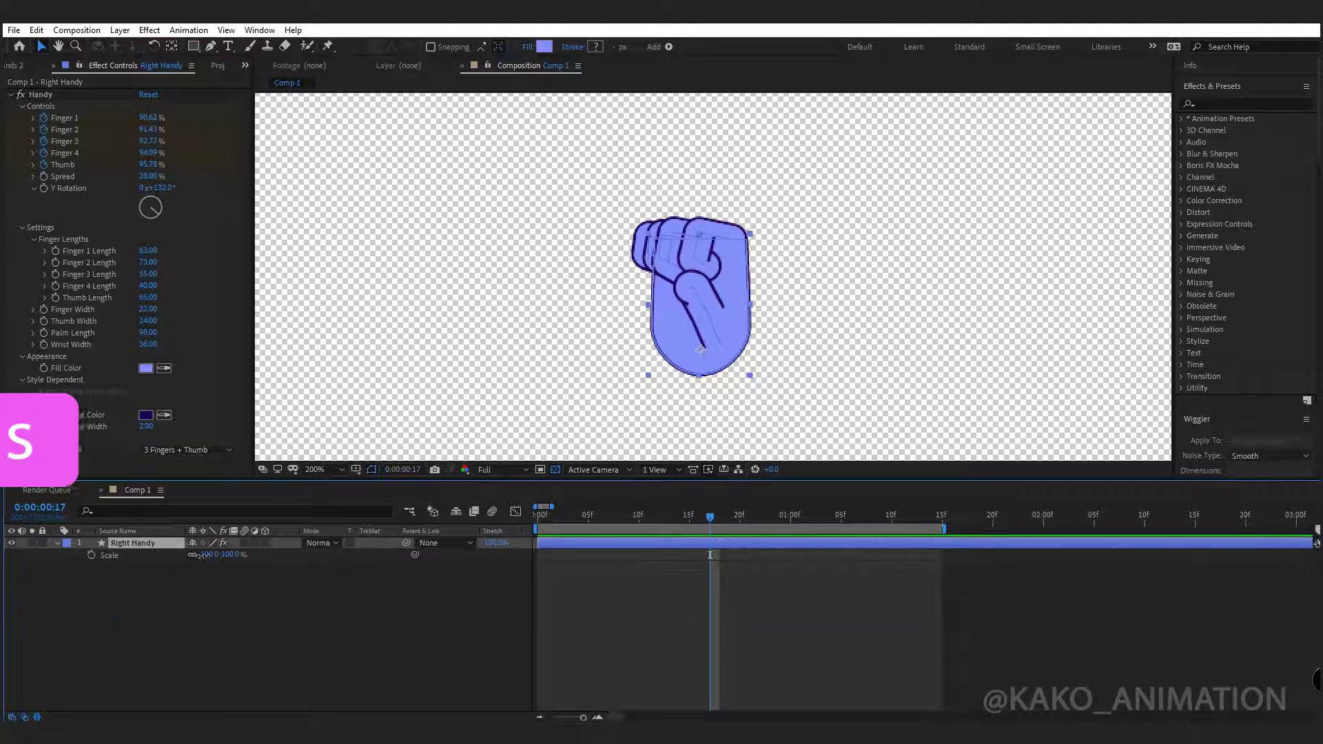
Scale the Right Handy layer to 426%, fit the composition in view and move the hand slightly lower
left_click(207, 555)
type("426")
key("Return")
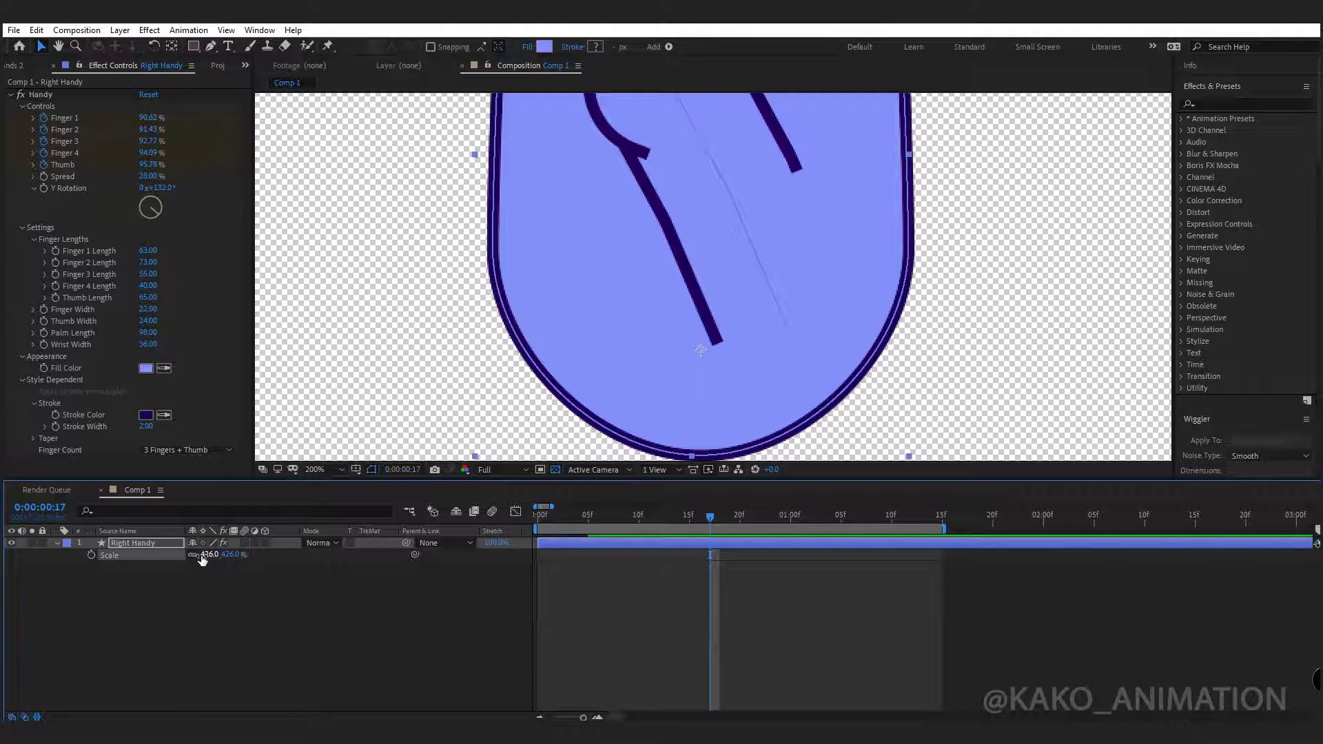
left_click(336, 469)
left_click(333, 489)
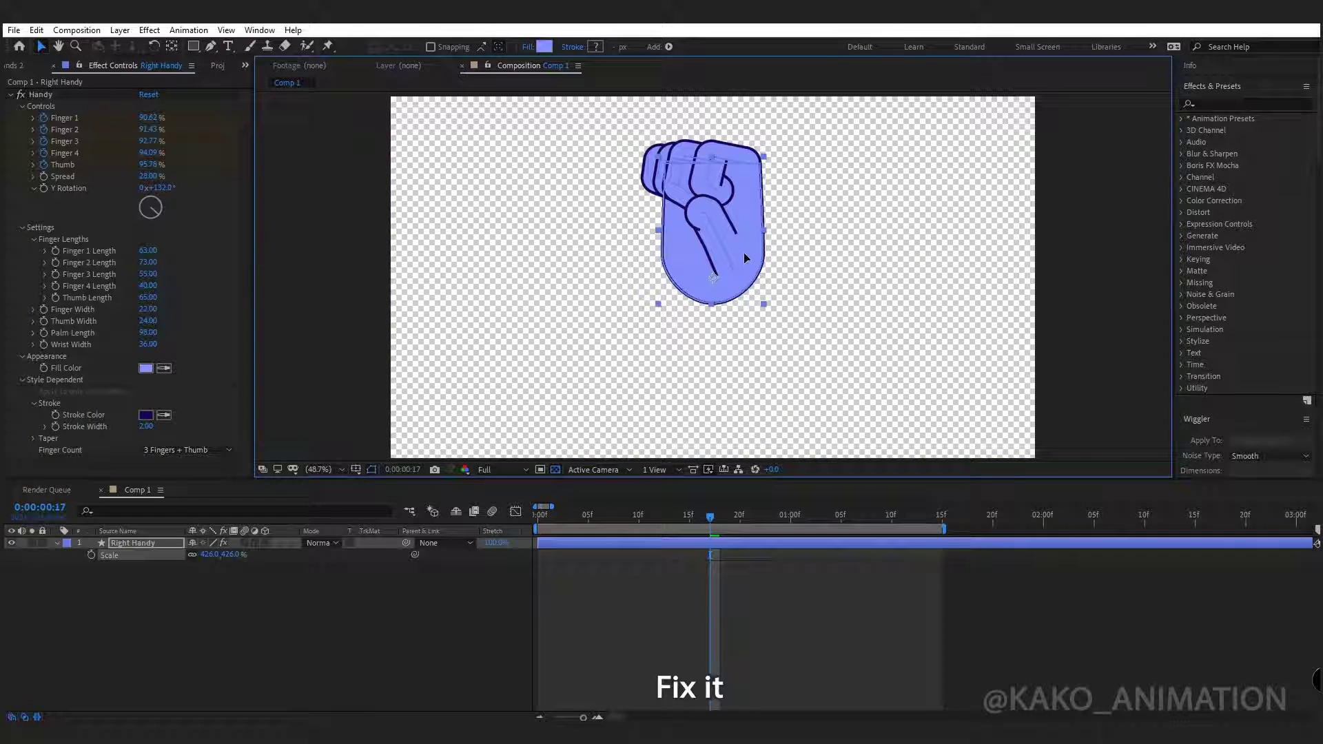
left_click_drag(743, 252, 749, 278)
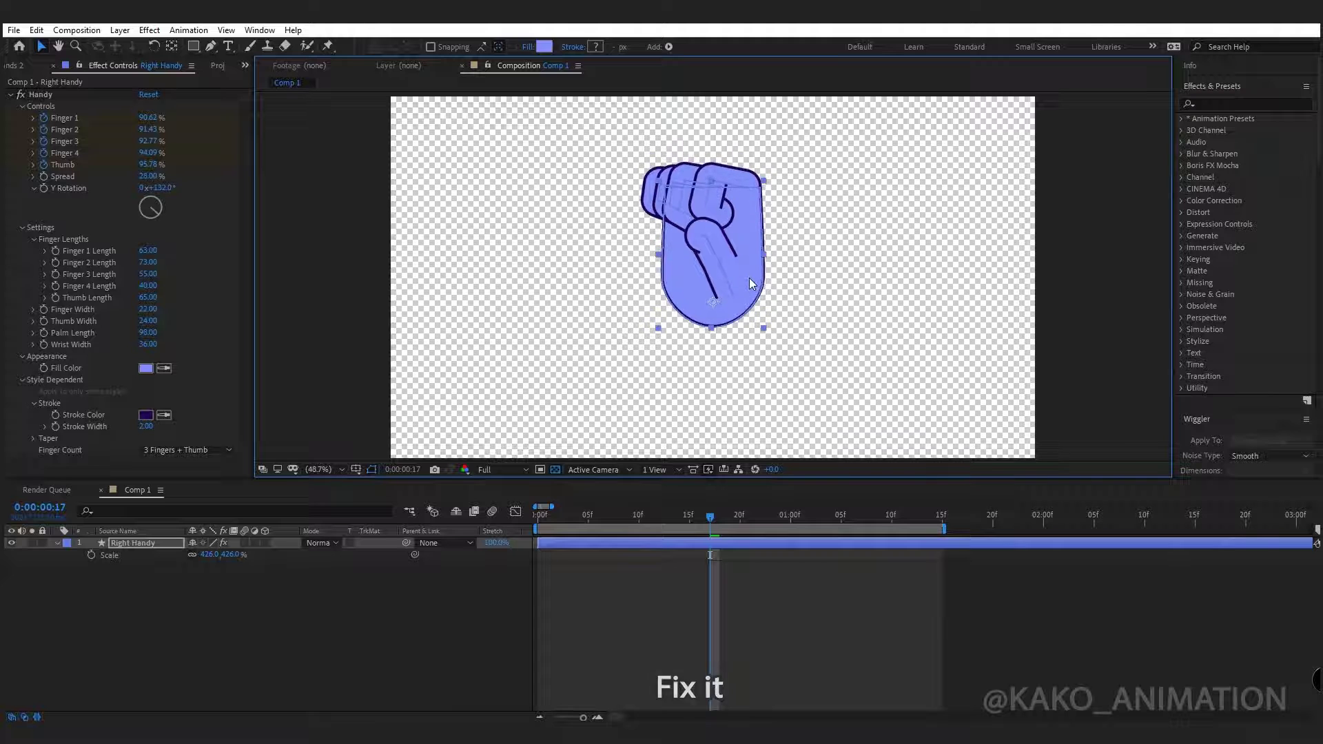
left_click(1084, 306)
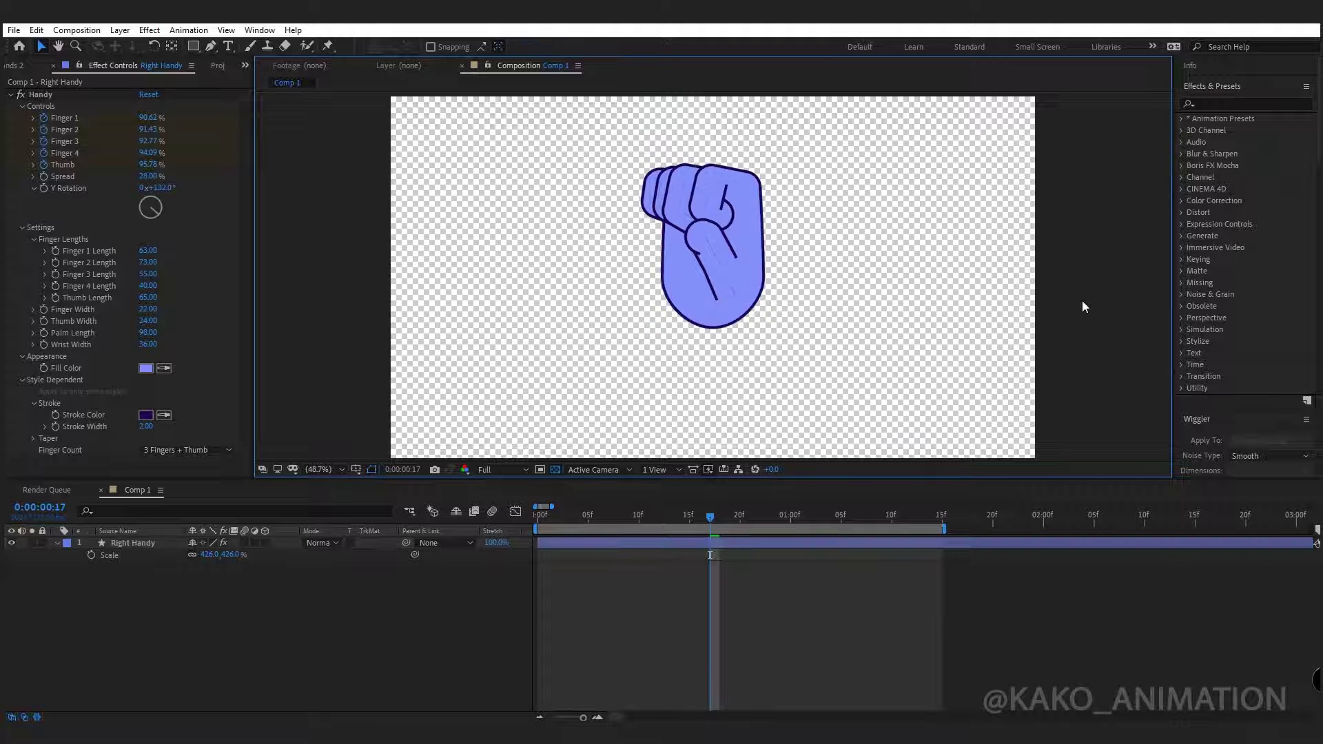
Draw a four-point forearm shape with the Pen tool, from the wrist to just below the composition's lower edge
left_click(212, 46)
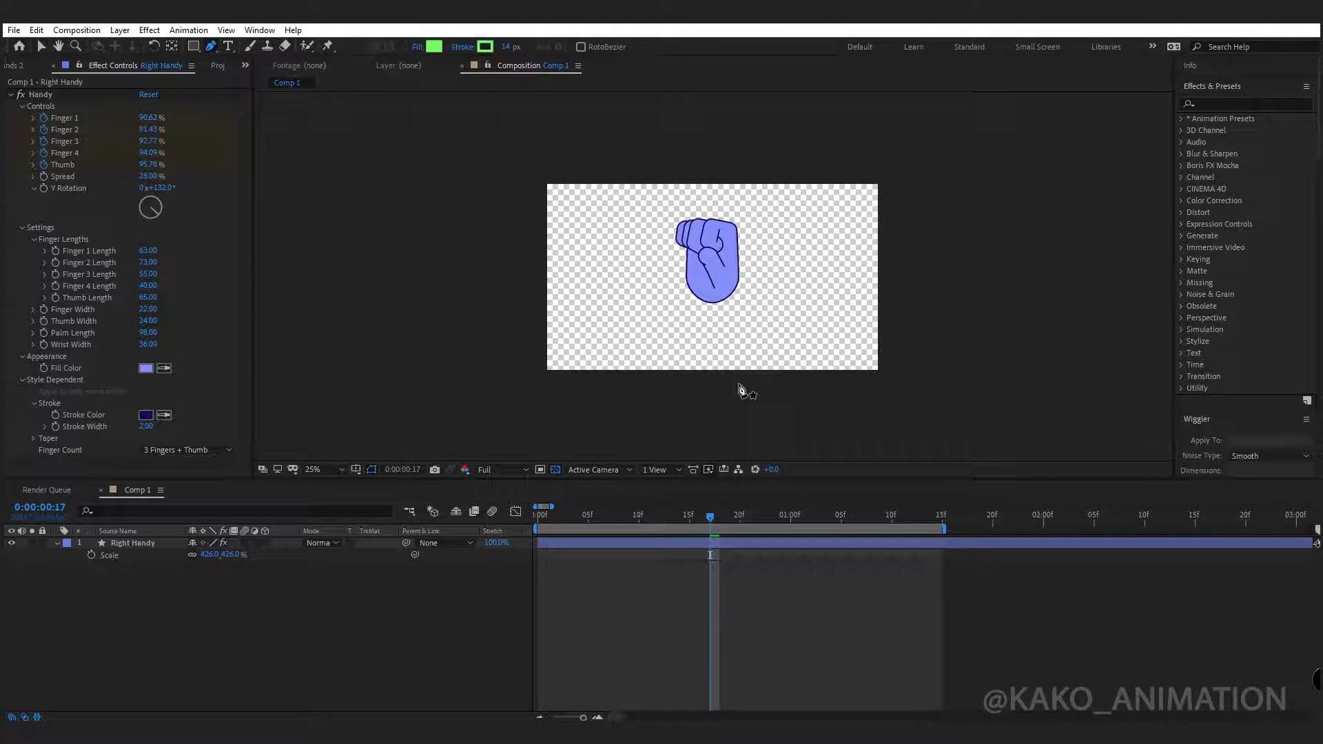
left_click(735, 290)
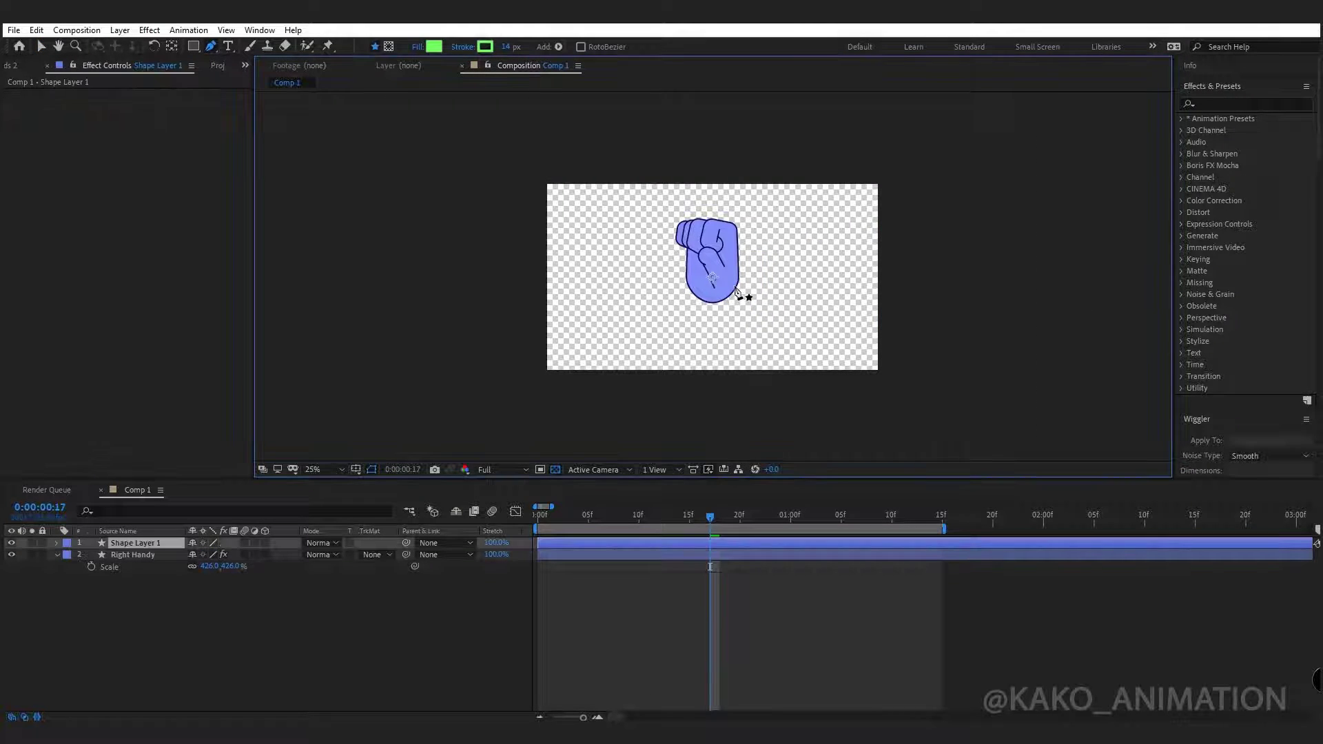
left_click(695, 292)
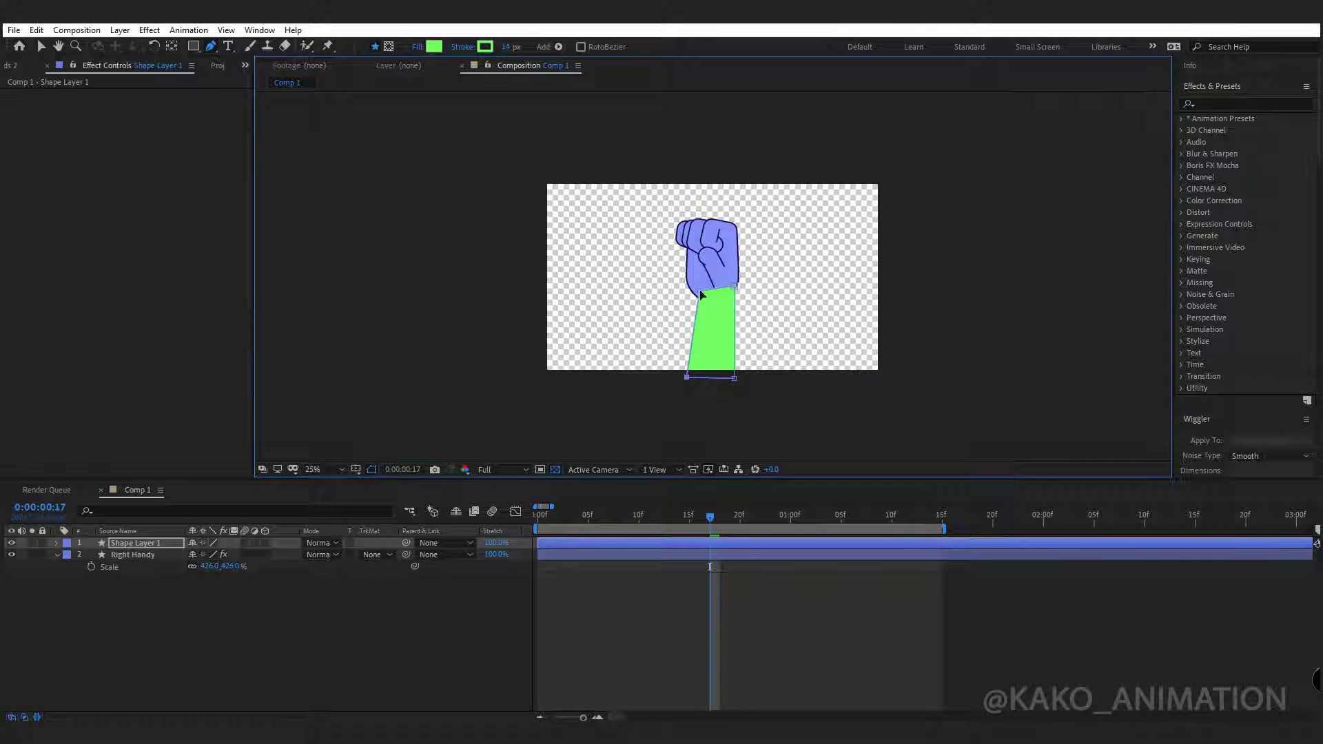
Fill the forearm with the hand's sampled blue colour and set its stroke width to 0 px
left_click(434, 46)
left_click(850, 565)
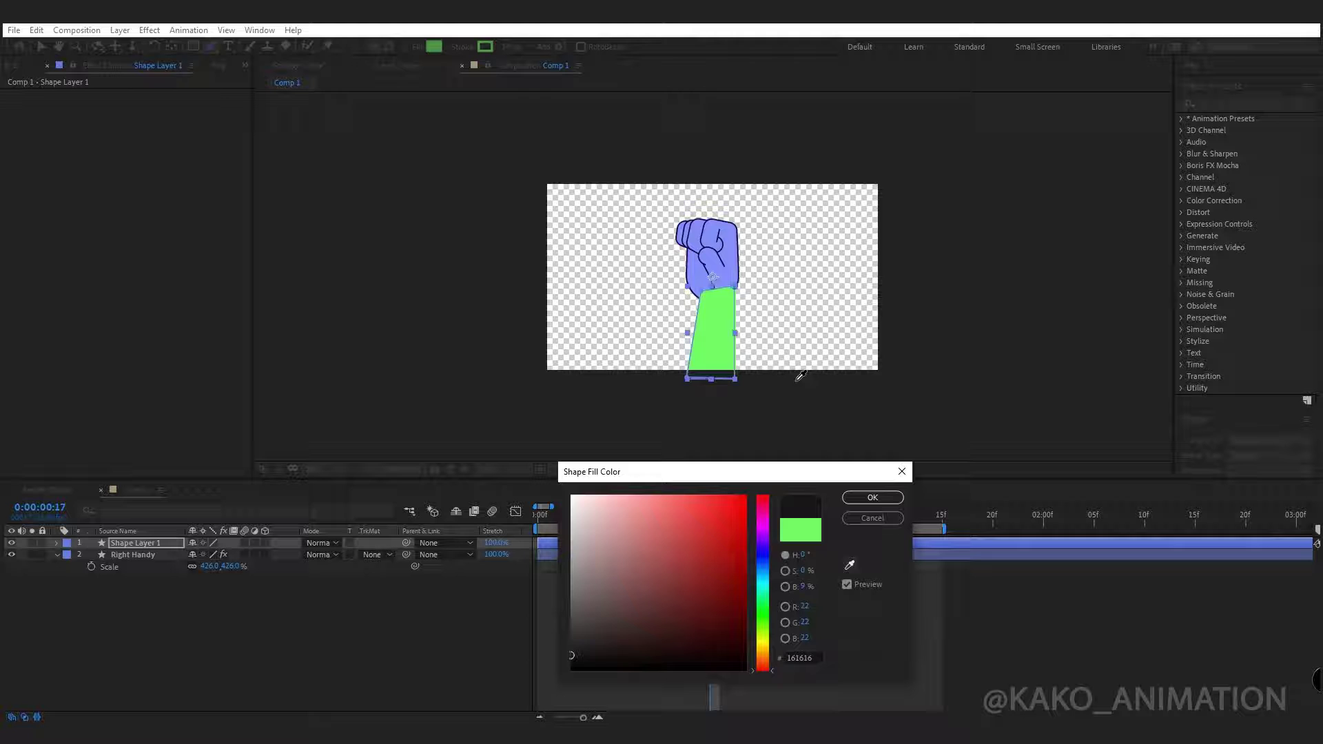
left_click(866, 497)
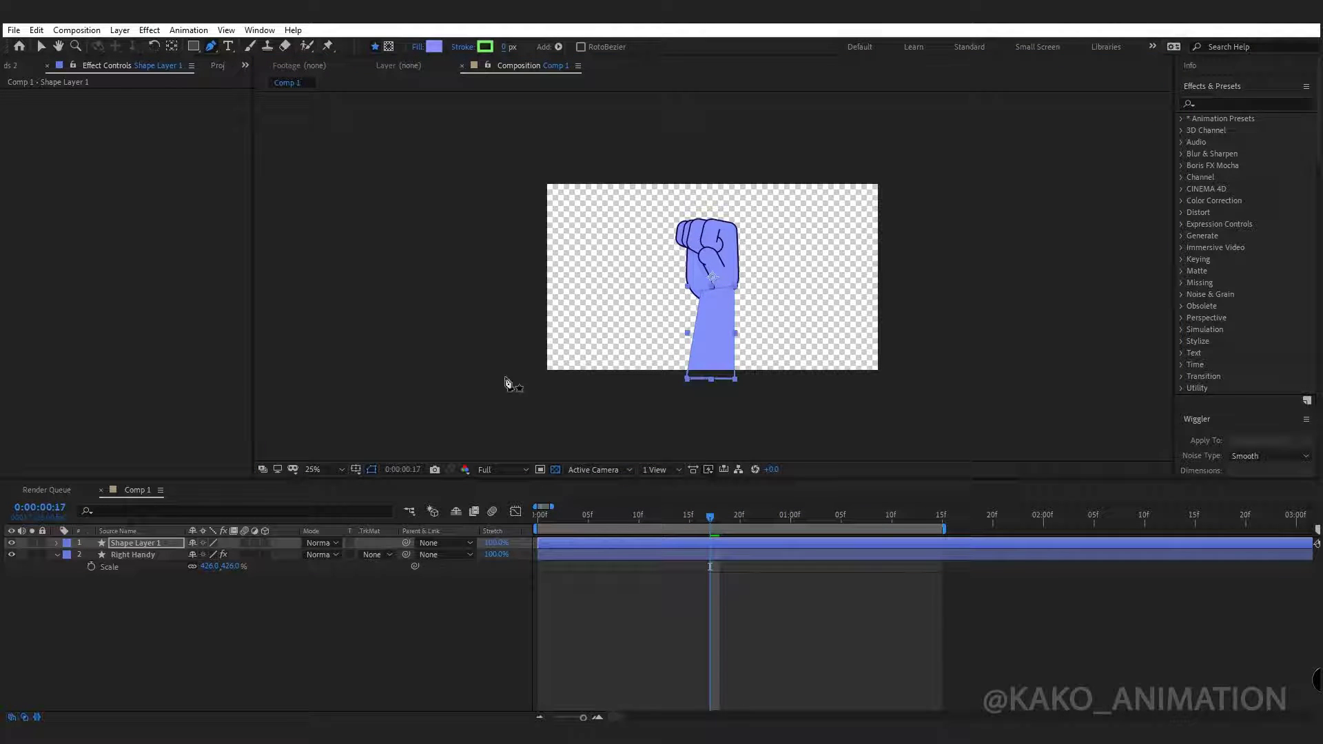
Extend the forearm shape's lower corner points further below the composition's edge and refine the fit at the wrist
left_click(483, 584)
scroll(744, 306, "up", 1)
left_click(135, 543)
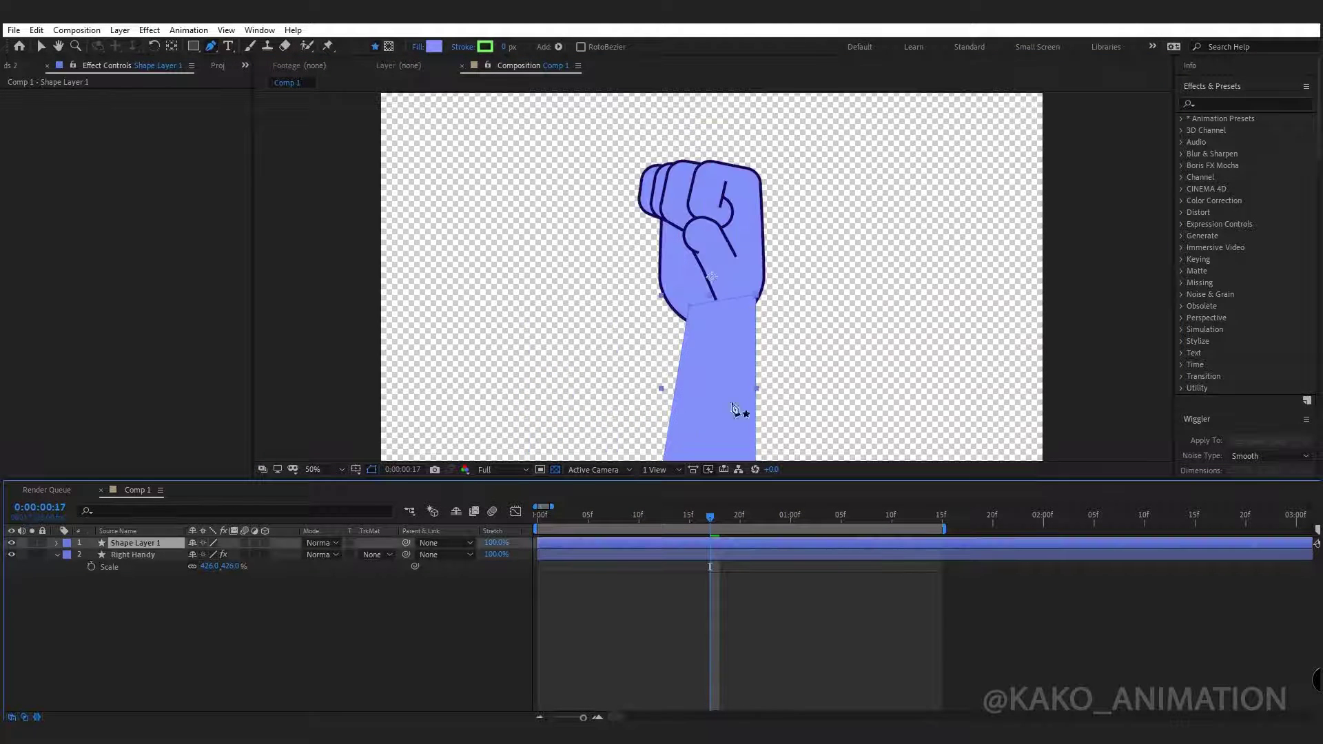
key("comma")
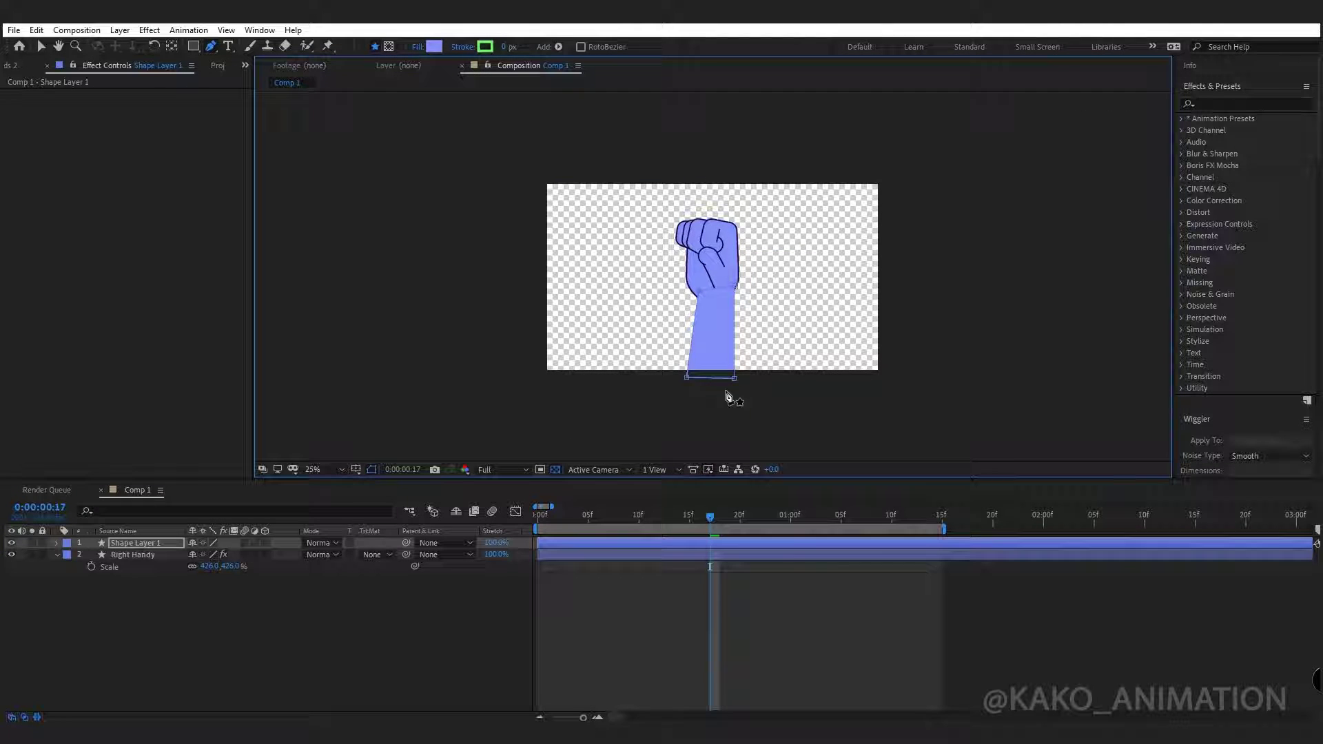
left_click_drag(687, 377, 735, 392)
key("period")
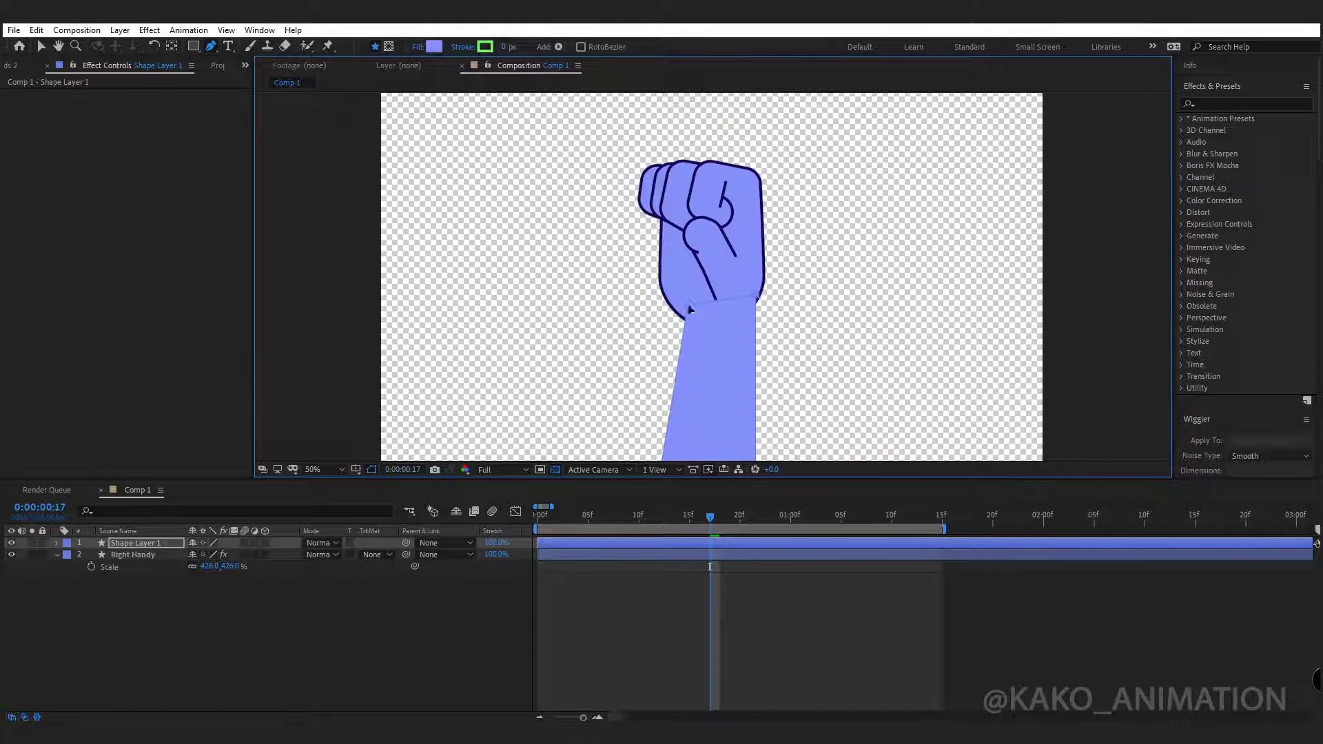
key("comma")
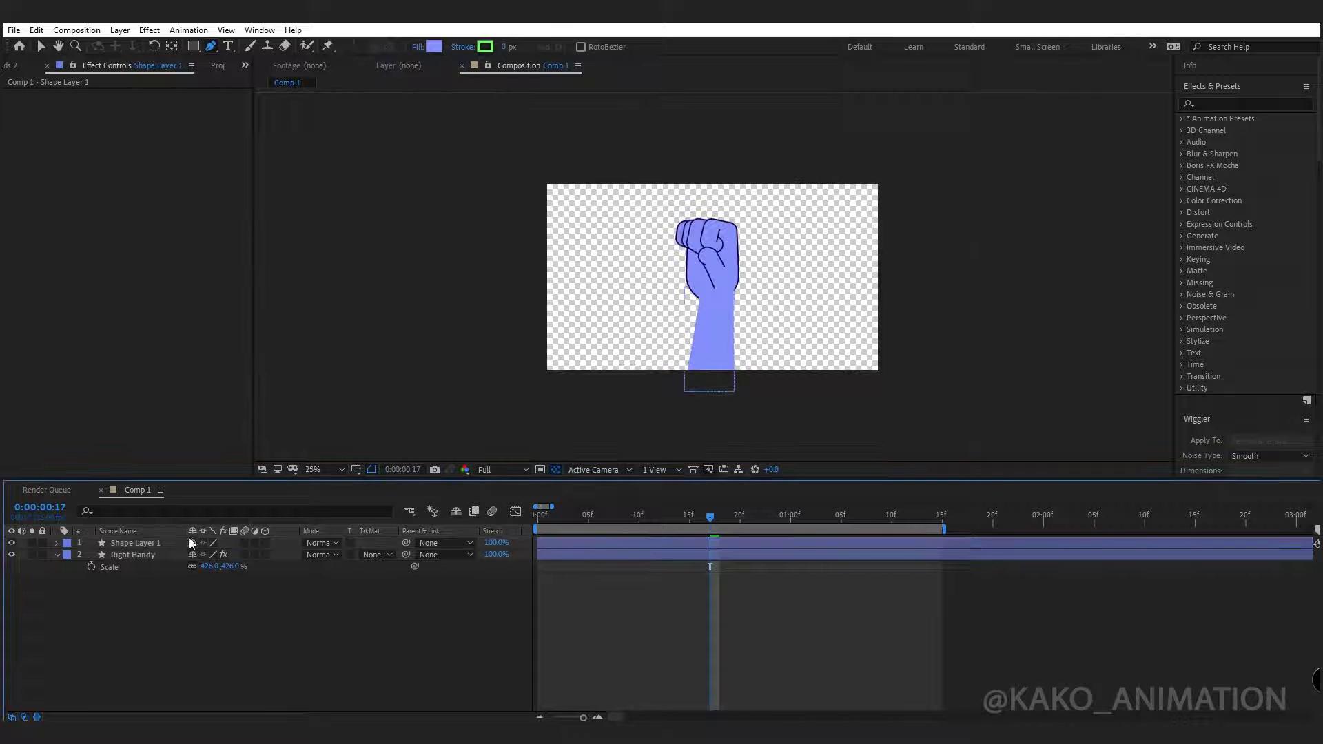
Rename the forearm shape layer as elbow1
right_click(154, 542)
left_click(172, 522)
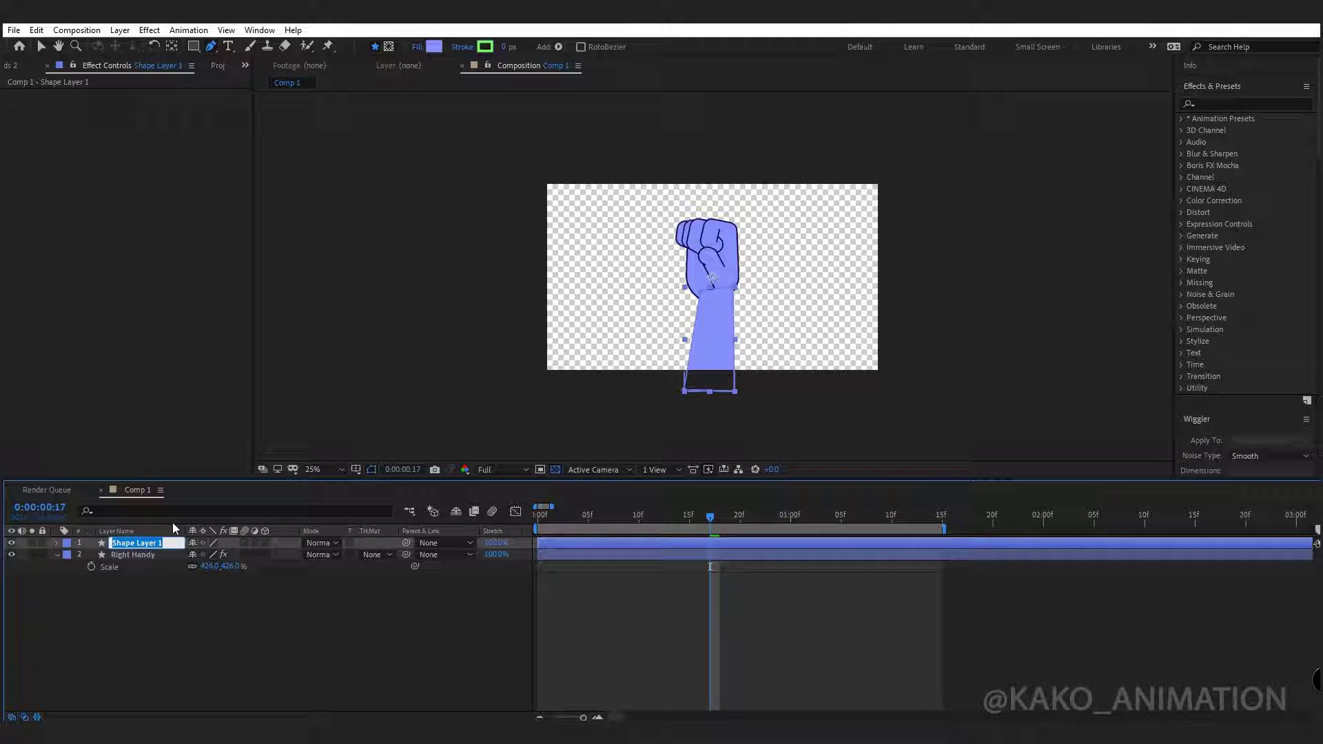
type("elbow1")
key("Return")
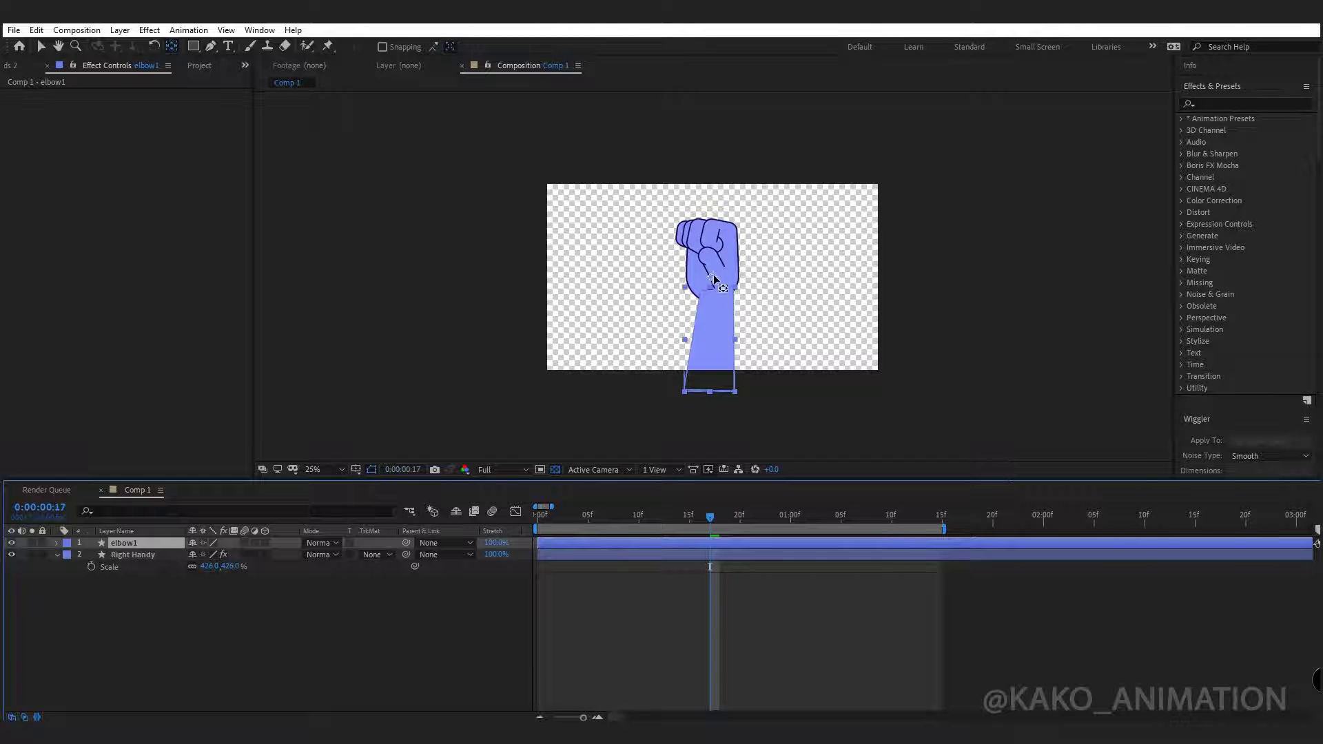
Move elbow1's anchor point to the middle of the forearm's lower end and parent Right Handy to elbow1
left_click_drag(714, 279, 709, 395)
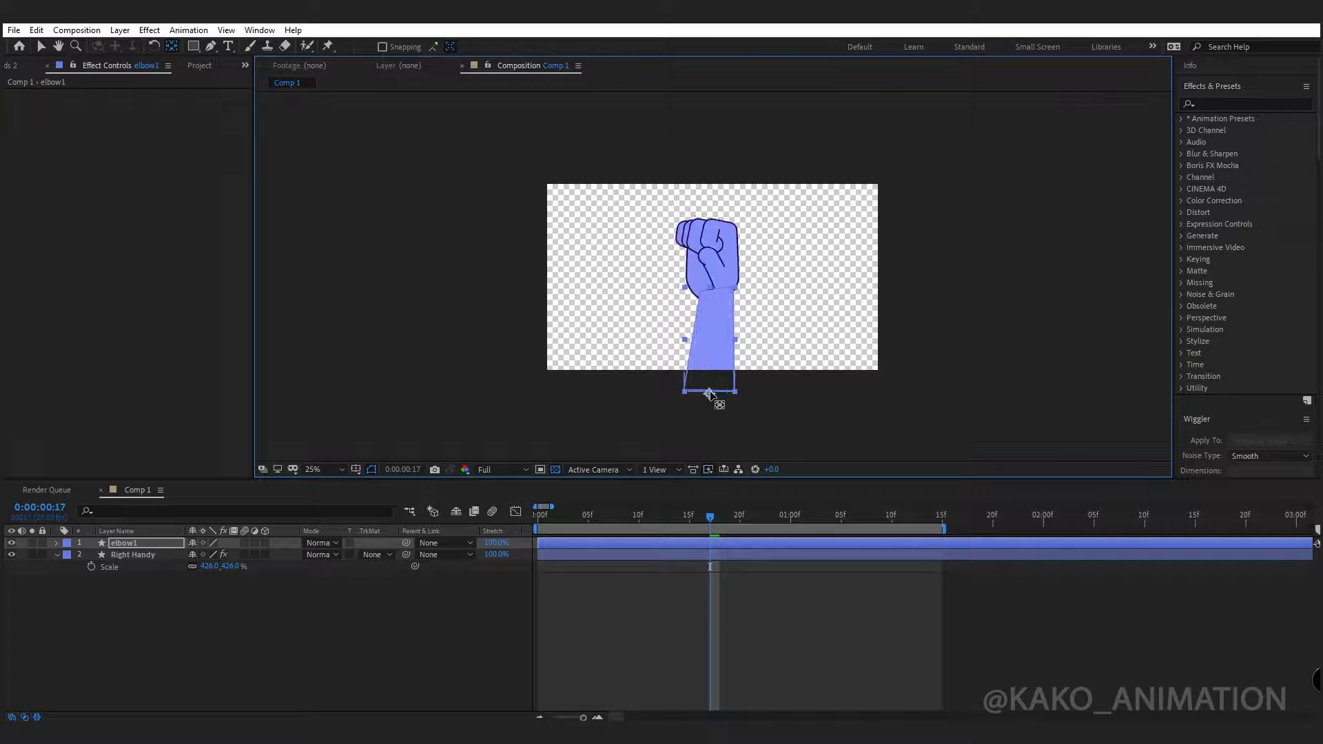
key("v")
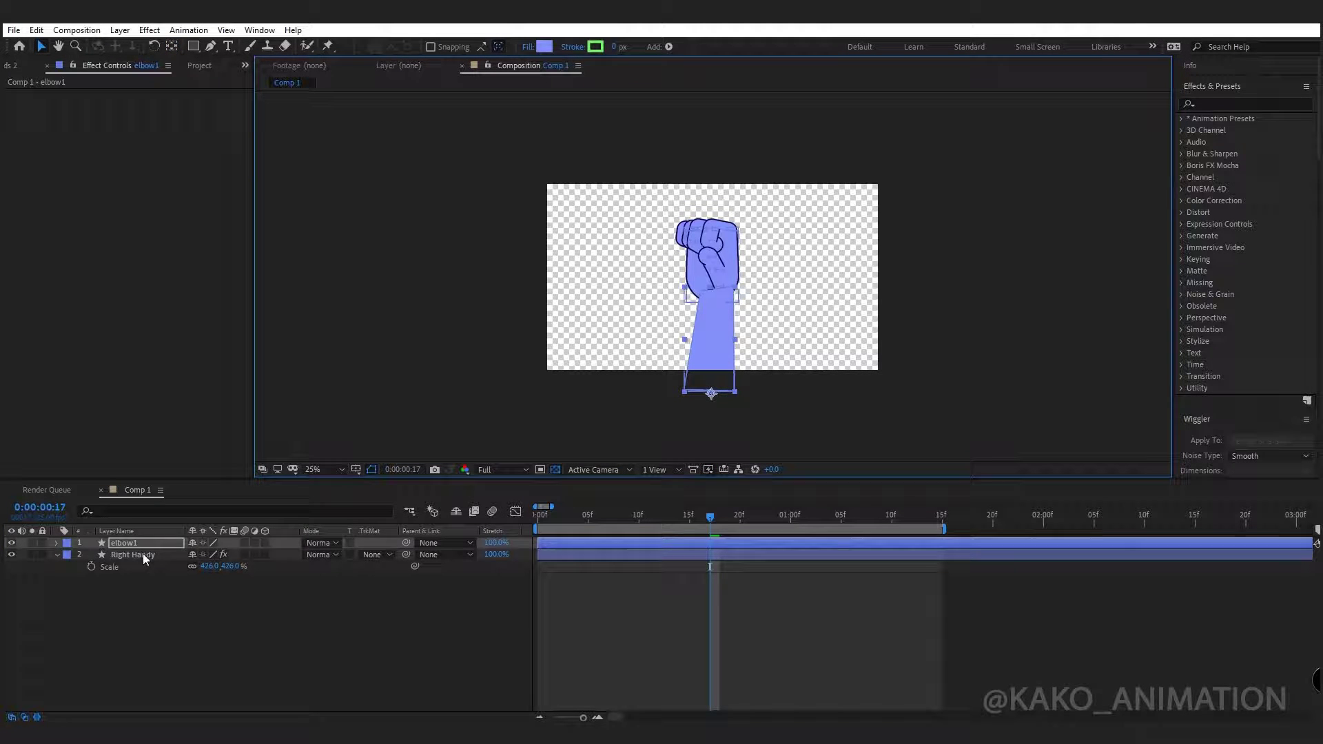
left_click(142, 553)
left_click_drag(407, 555, 154, 543)
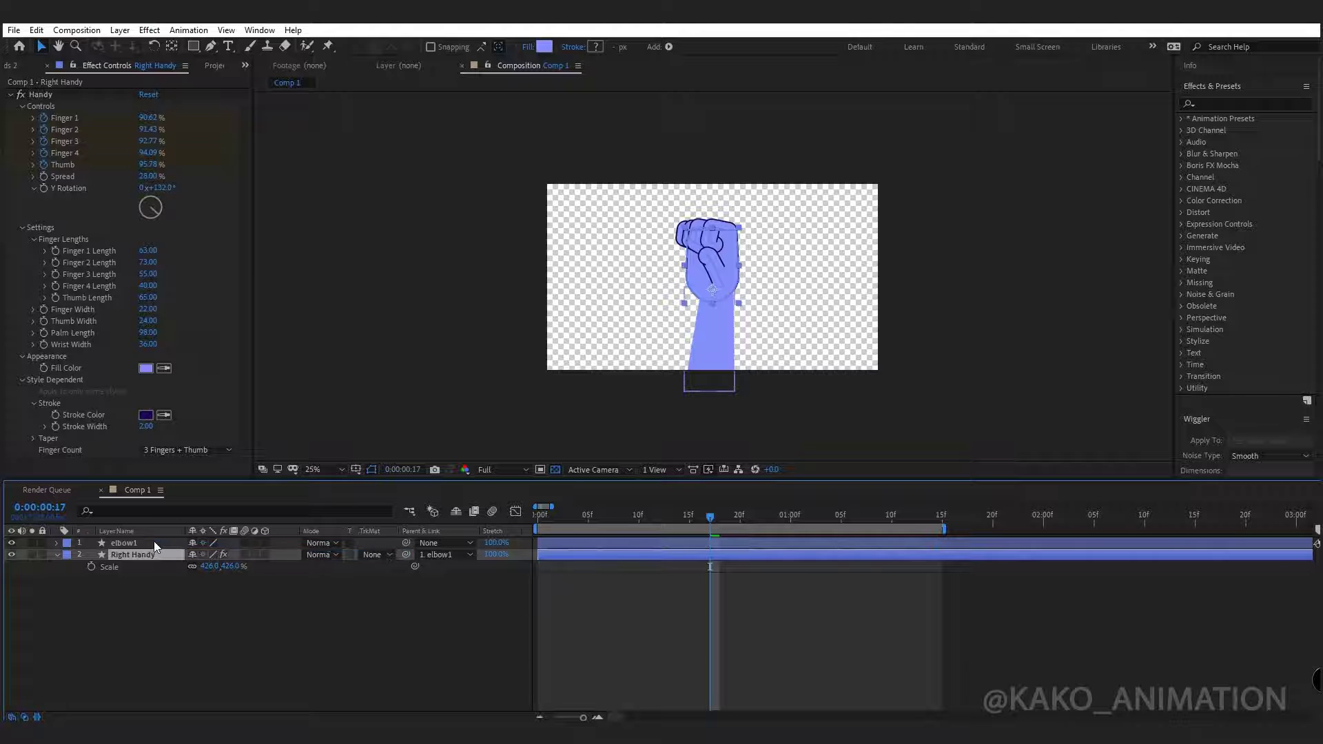
Keyframe elbow1's rotation with the arm tilted far left at 0:00:00:06 and set to 15° at 0:00:01:10
left_click(155, 543)
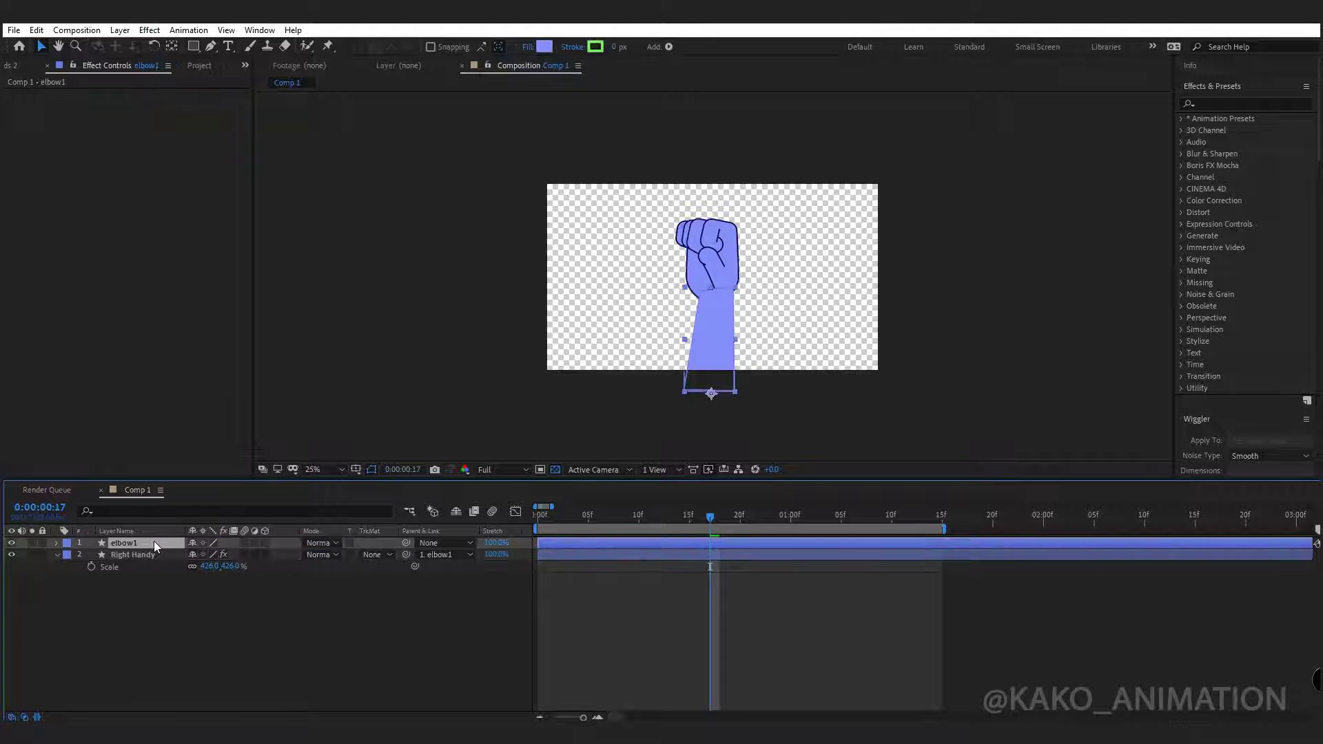
key("r")
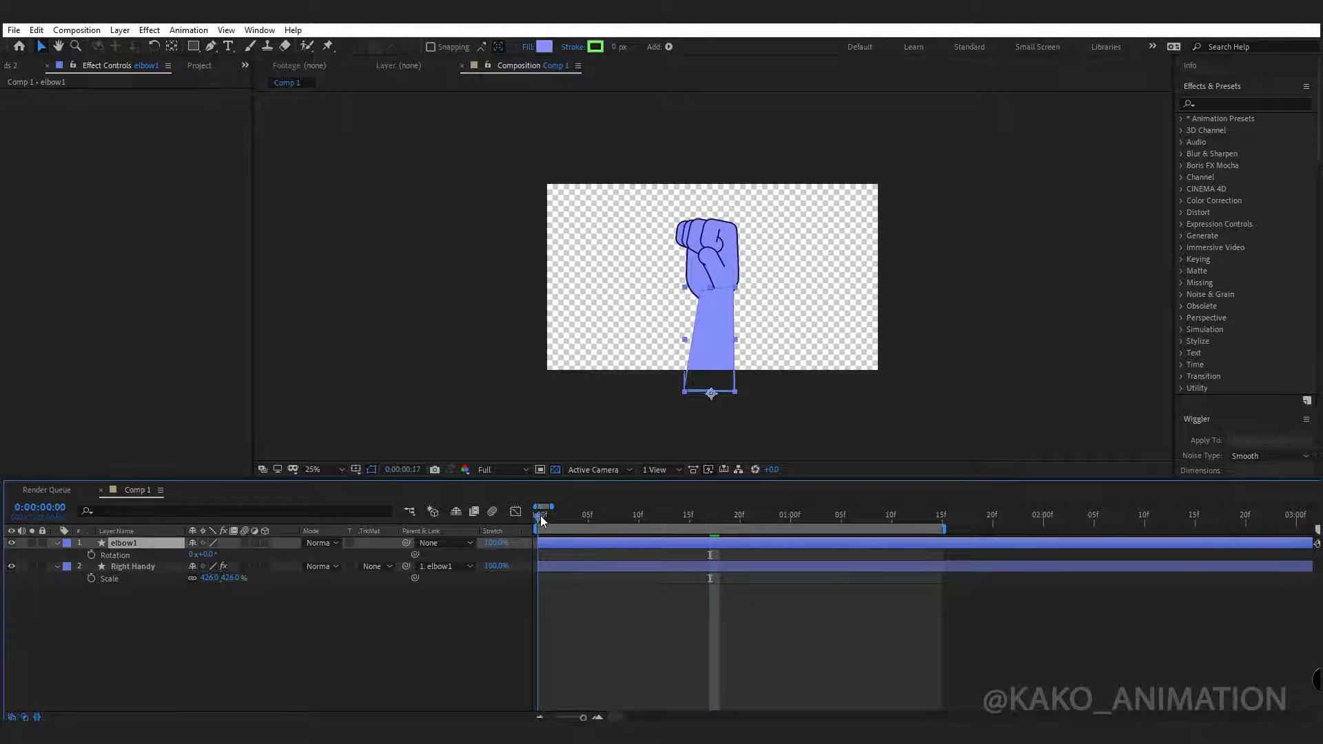
left_click(540, 516)
key("space")
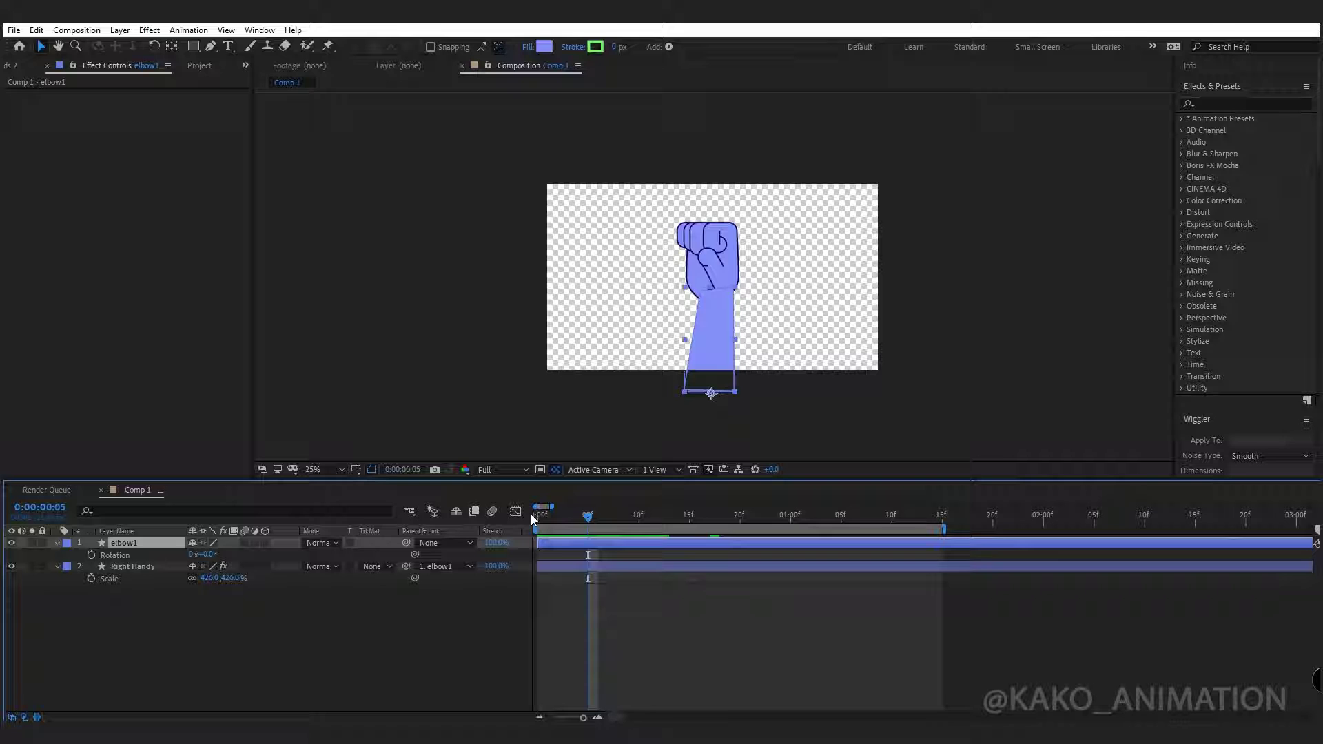
left_click(91, 555)
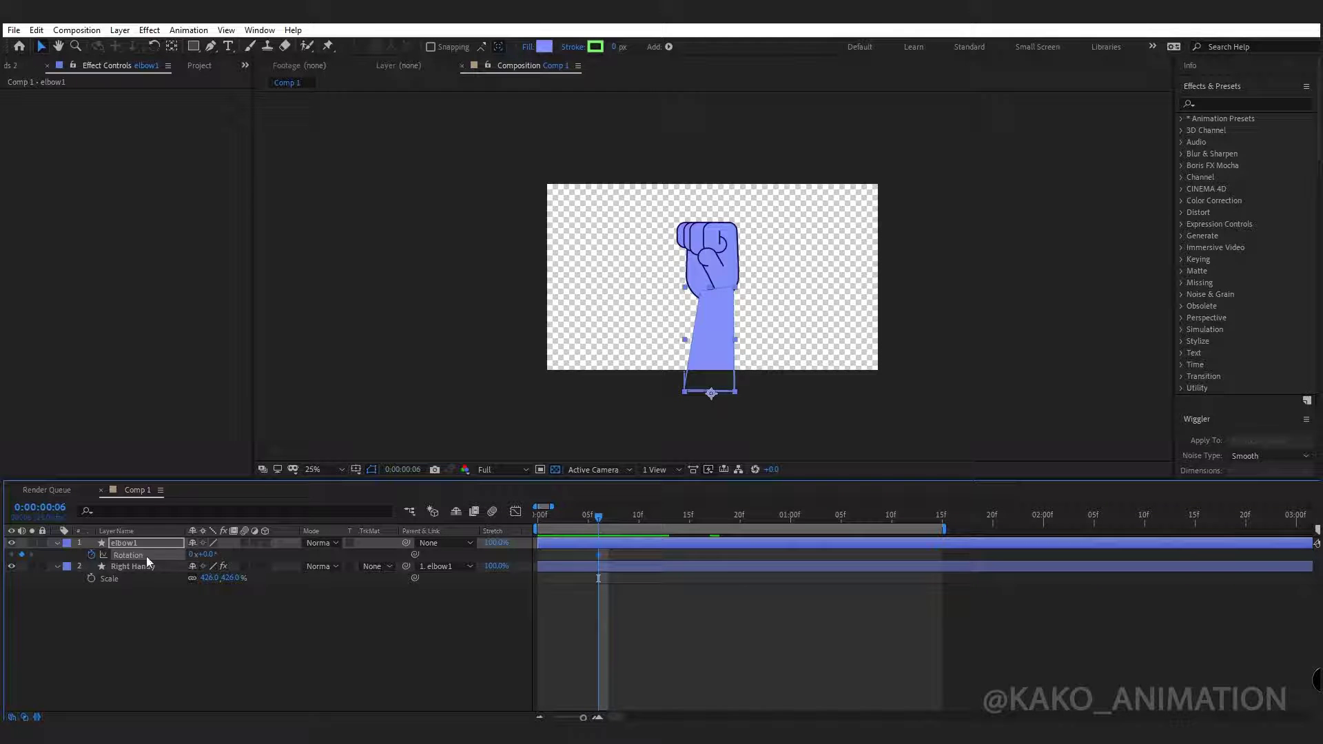
left_click(207, 554)
key("Return")
key("space")
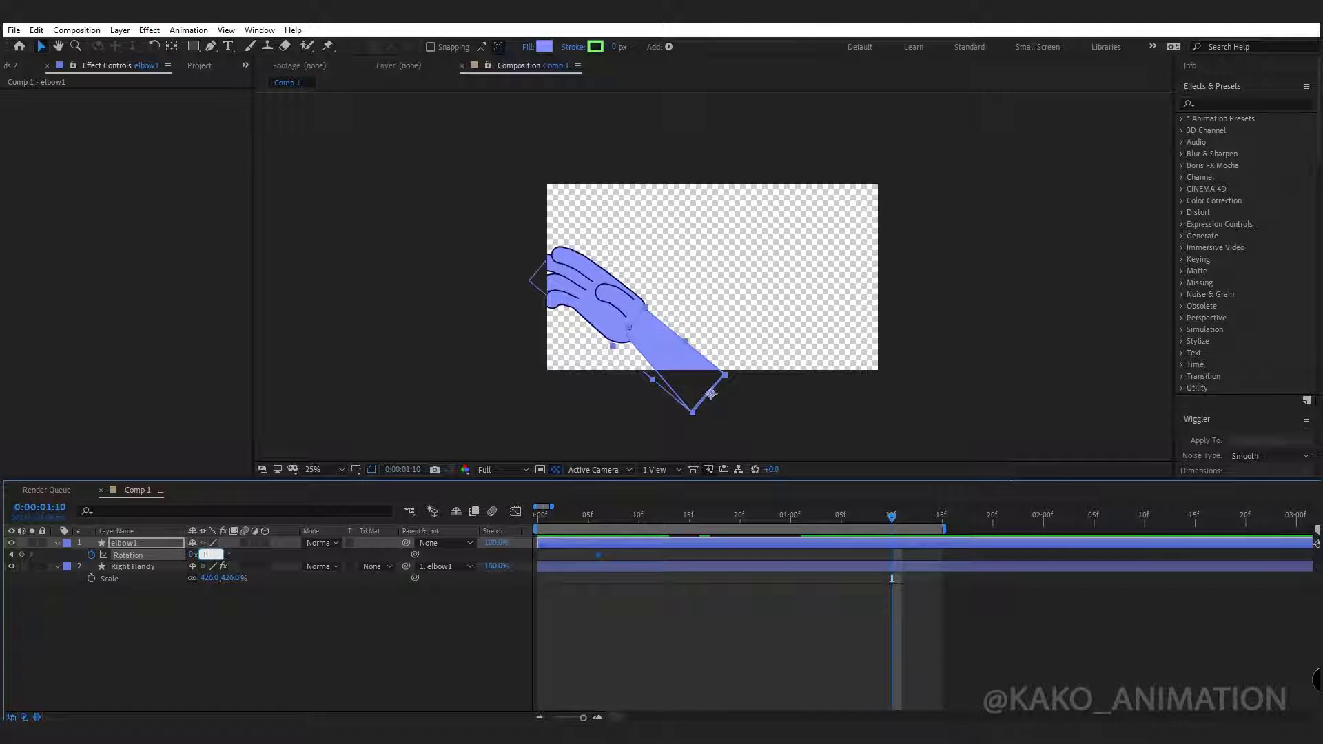
type("5")
Apply Easy Ease to both elbow1 rotation keyframes
key("F9")
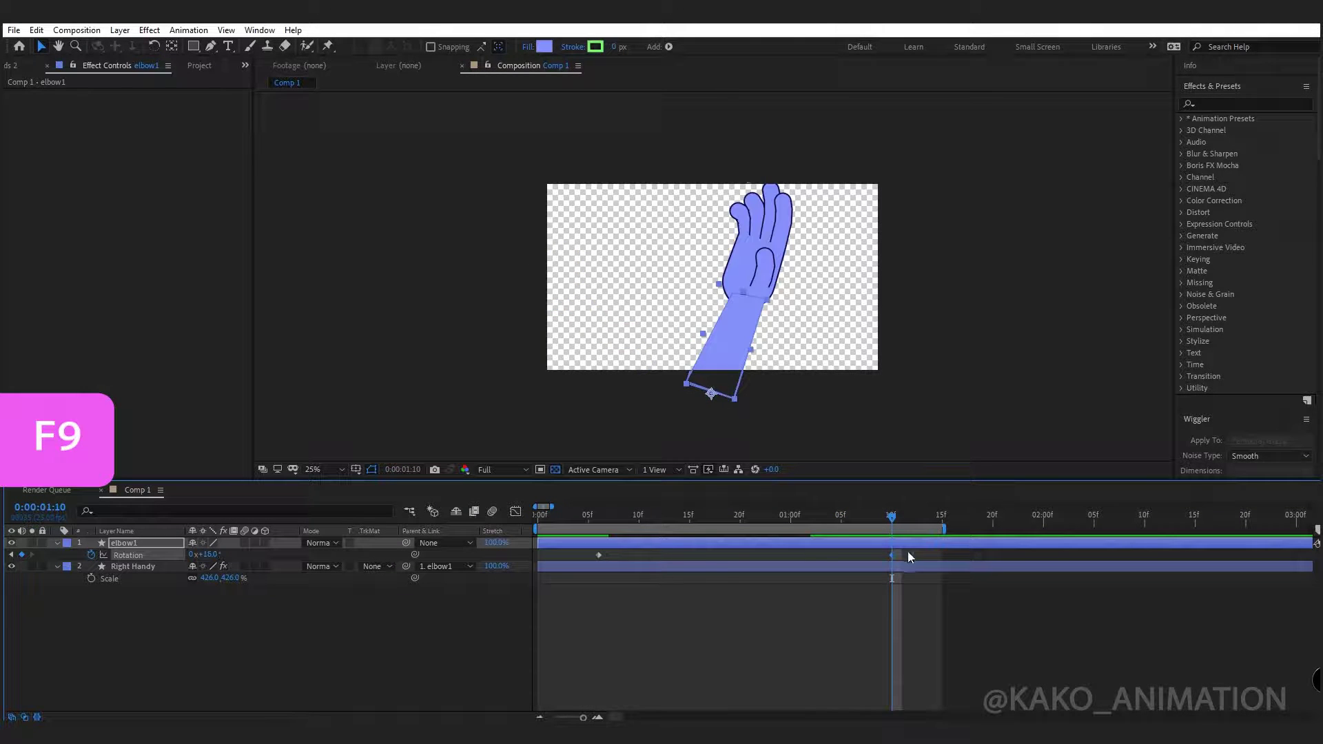
left_click_drag(908, 551, 582, 558)
key("F9")
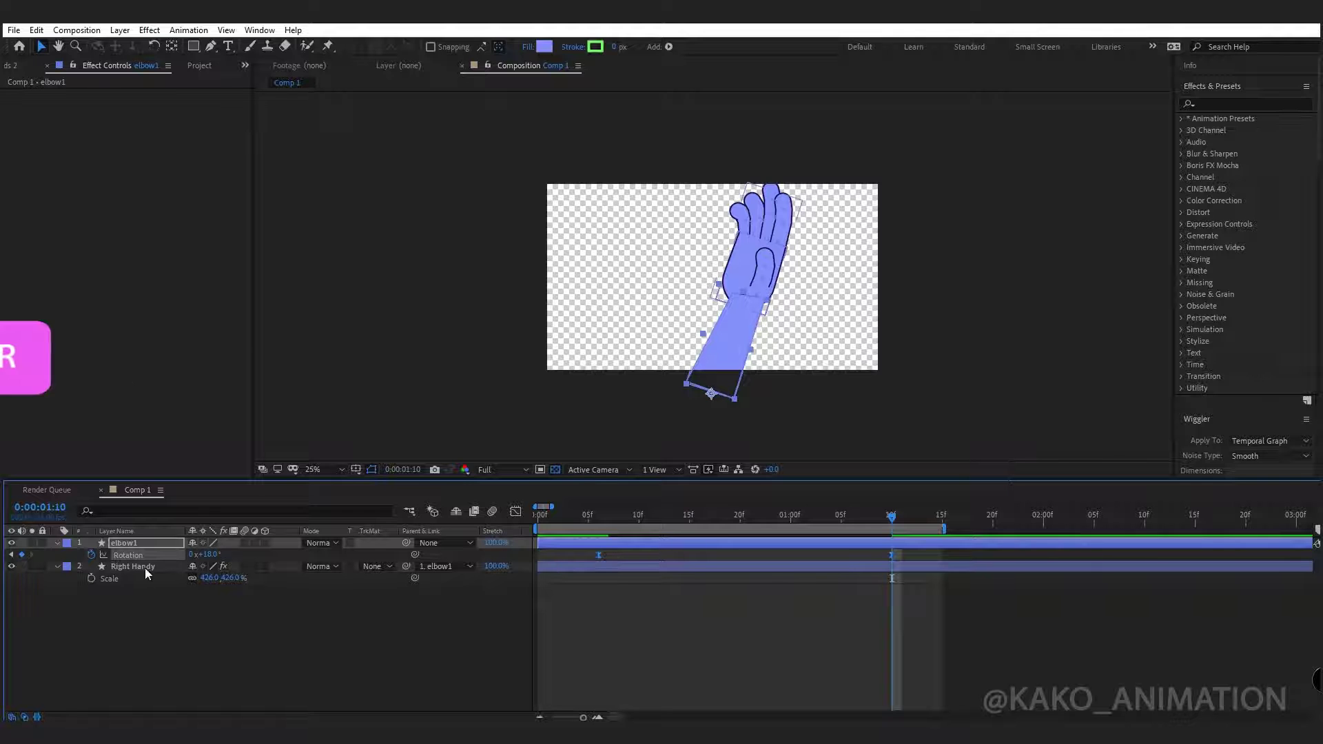
Show Right Handy's keyframed properties and rotation, and add a rotation keyframe of about -21° at 0:00:00:08
left_click(141, 567)
key("u")
key("shift+r")
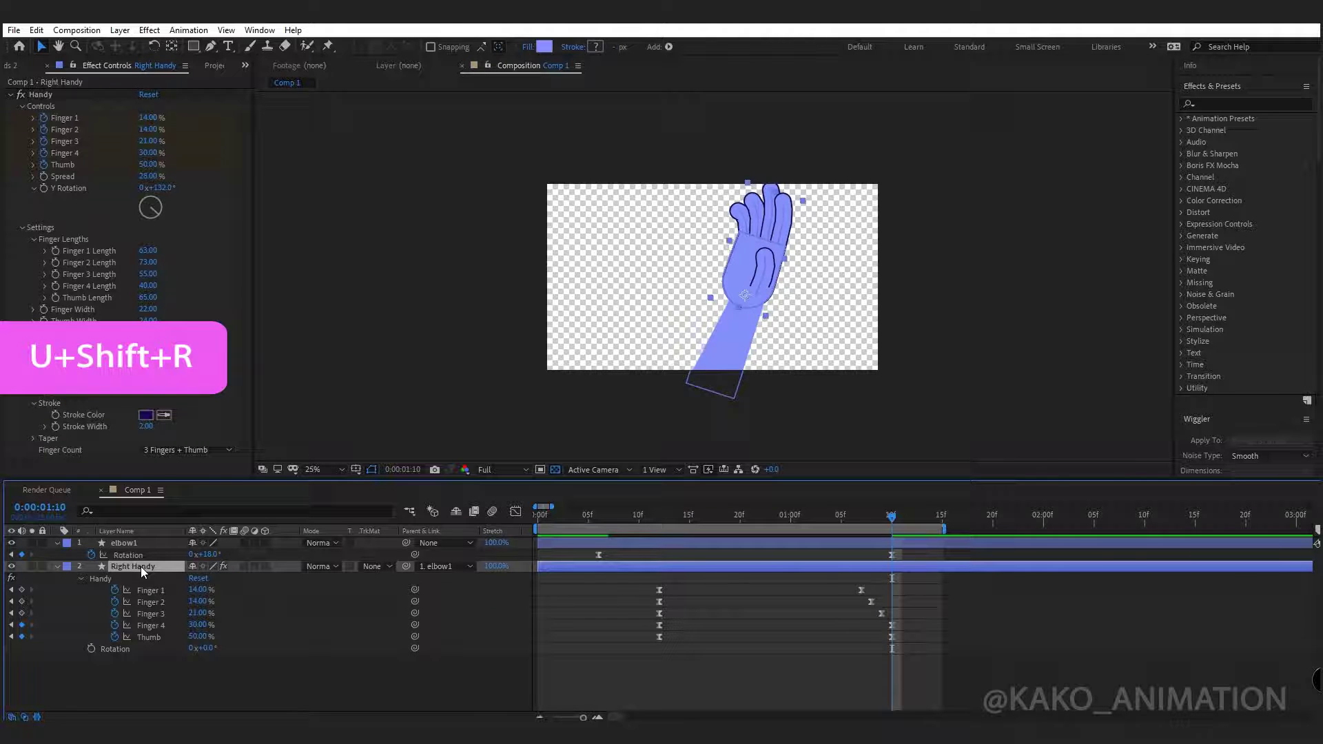
left_click(660, 516)
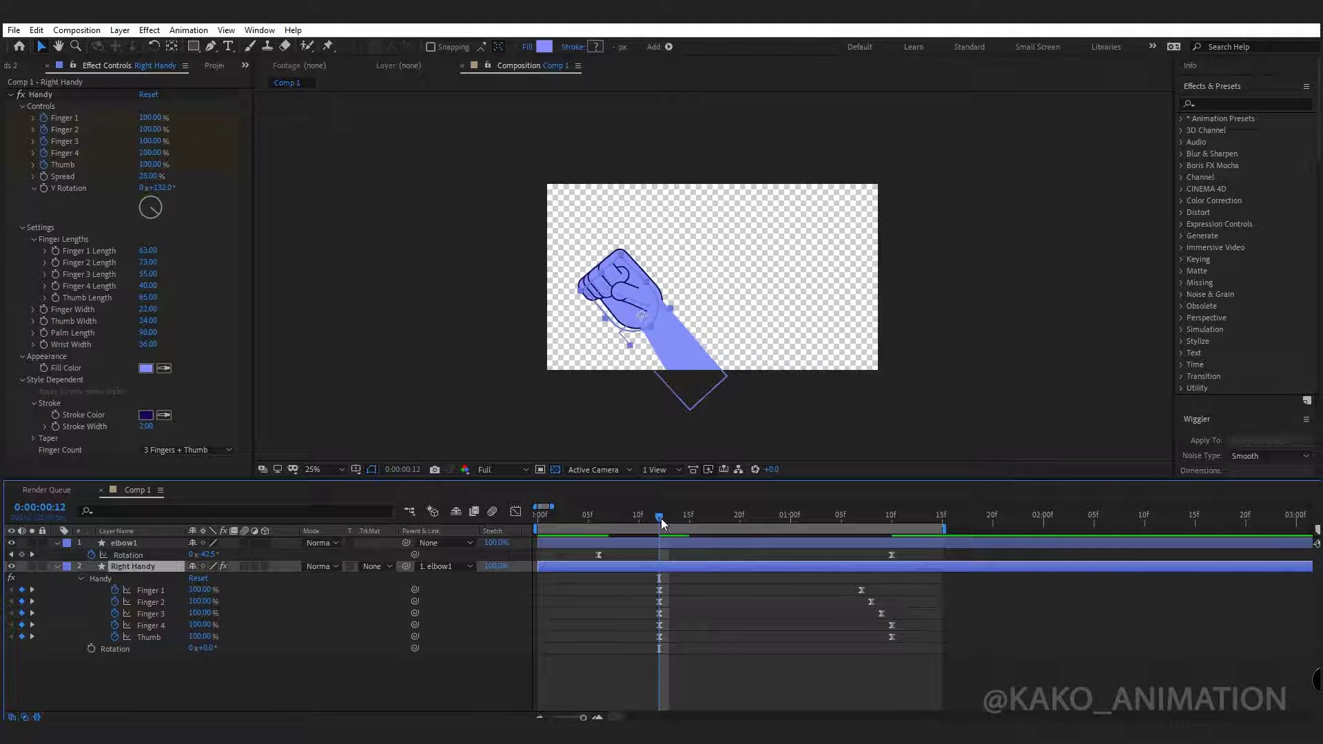
key("Page_Up")
key("Page_Up")
key("Page_Up")
key("Page_Up")
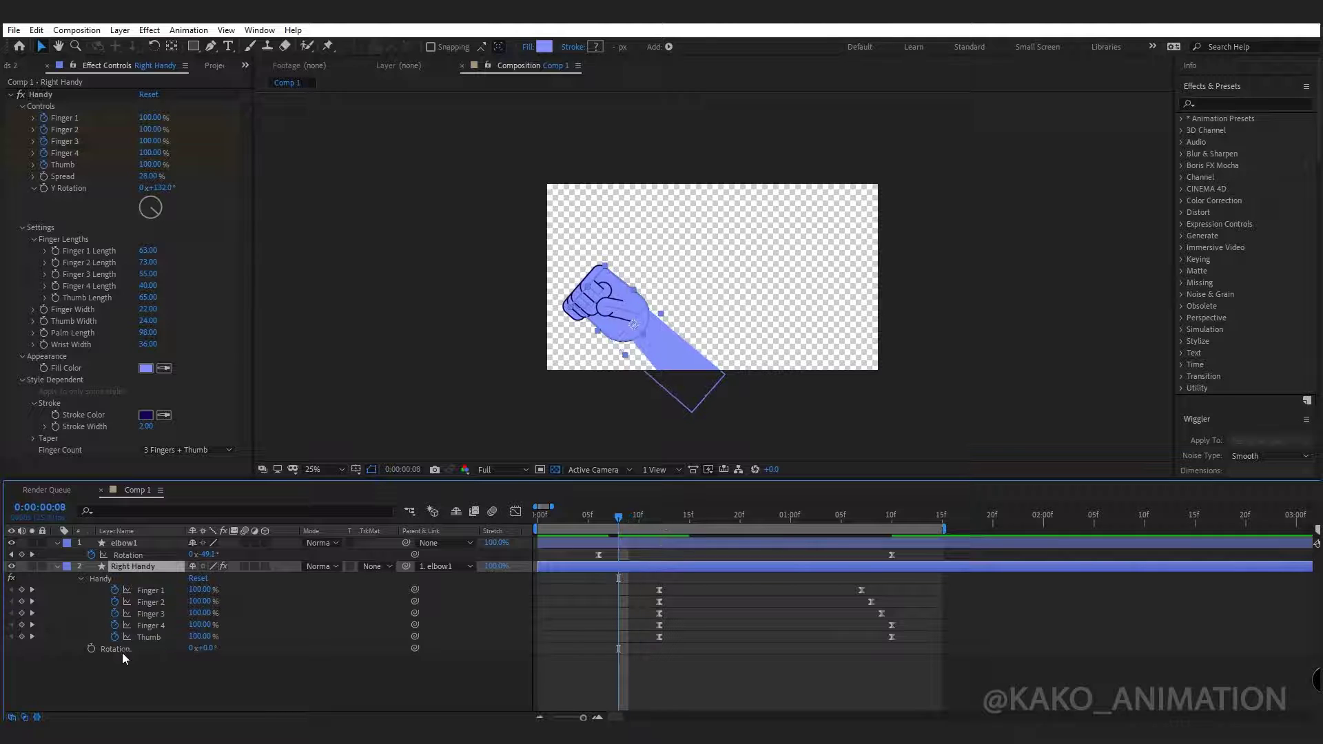
left_click(92, 648)
left_click_drag(209, 650, 200, 655)
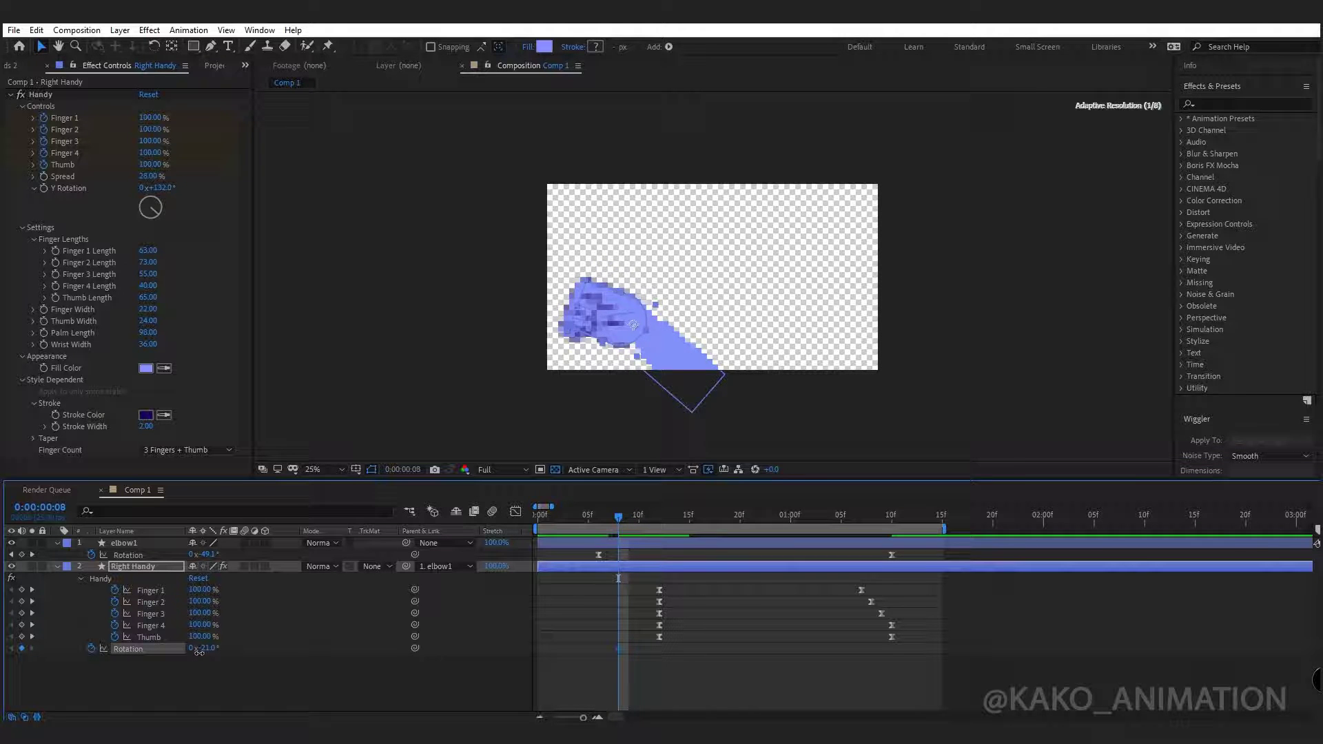
Set Right Handy's rotation to 45° at 0:00:01:05 and select its rotation keyframes
key("shift+Page_Down")
key("shift+Page_Down")
key("Page_Down")
key("Page_Down")
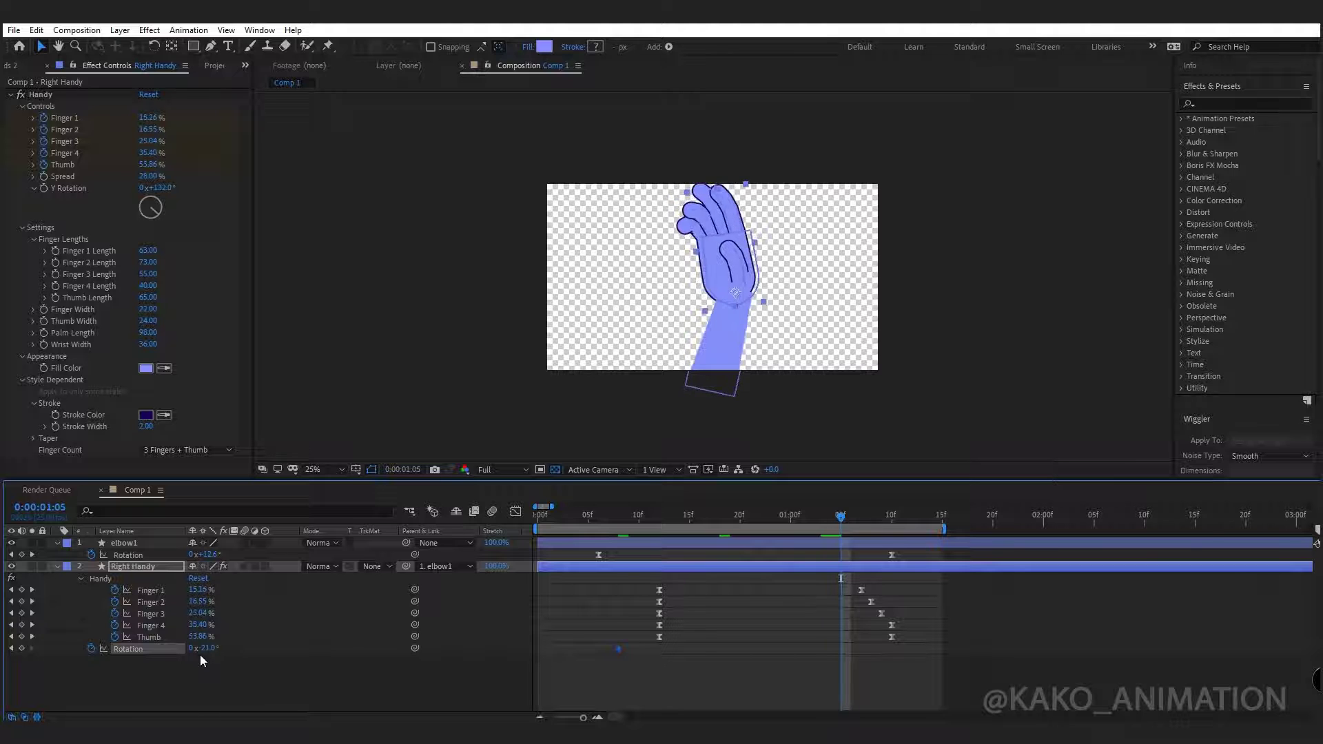
left_click(206, 649)
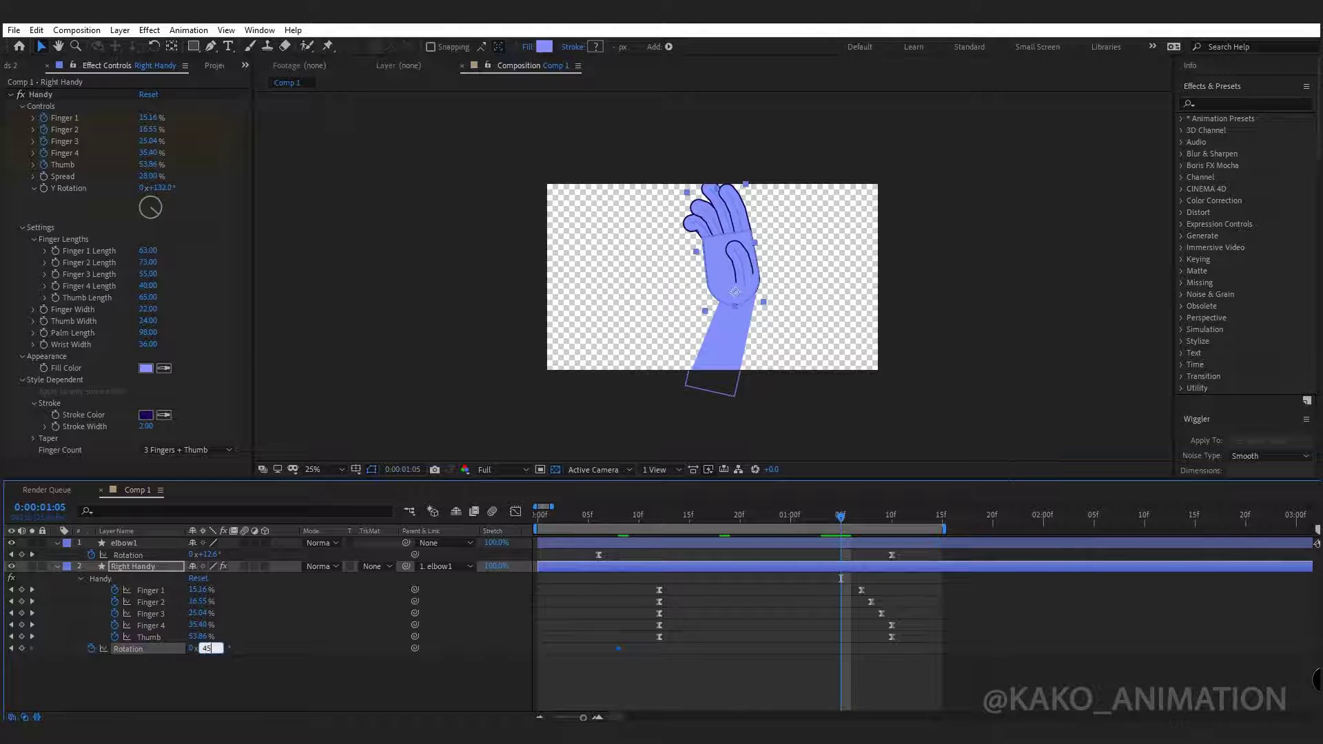
type("45")
key("Return")
left_click_drag(853, 642, 584, 676)
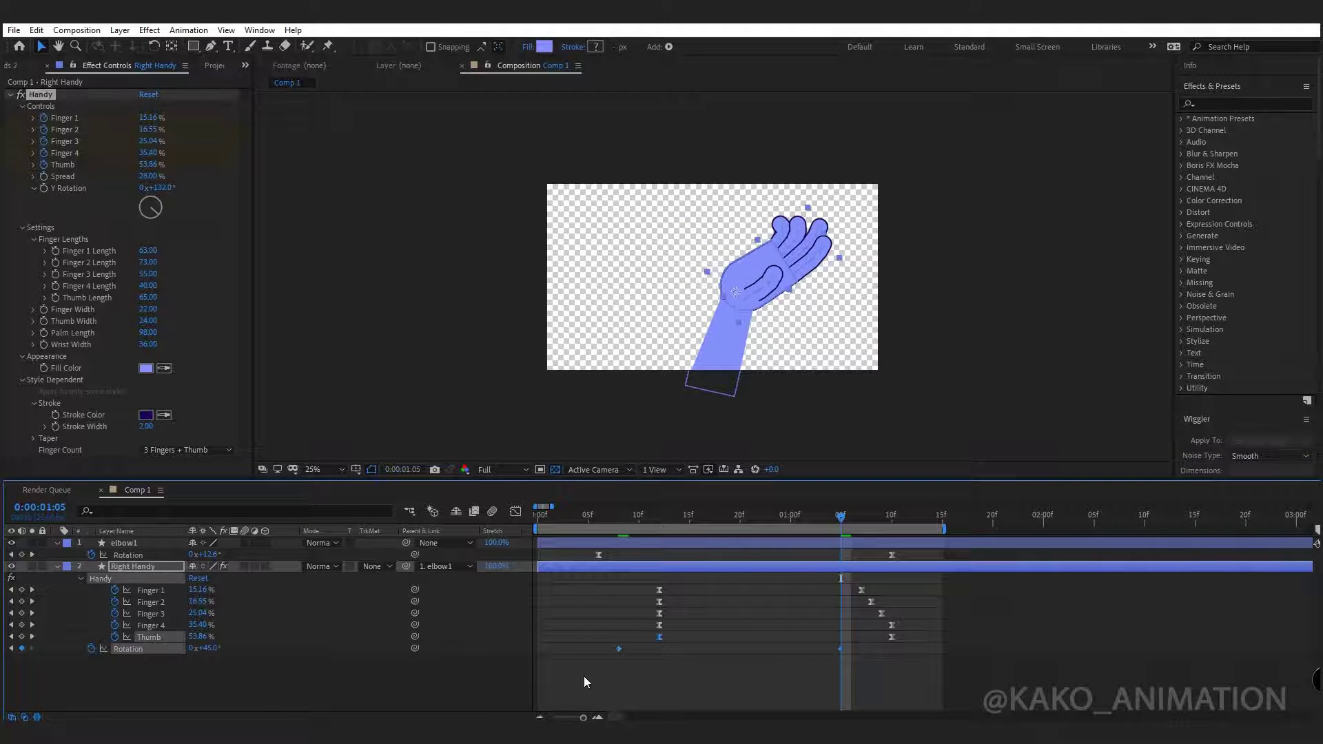
Preview the wrist motion, show elbow1's position with its rotation, and separate the position into X and Y dimensions
key("space")
key("shift+p")
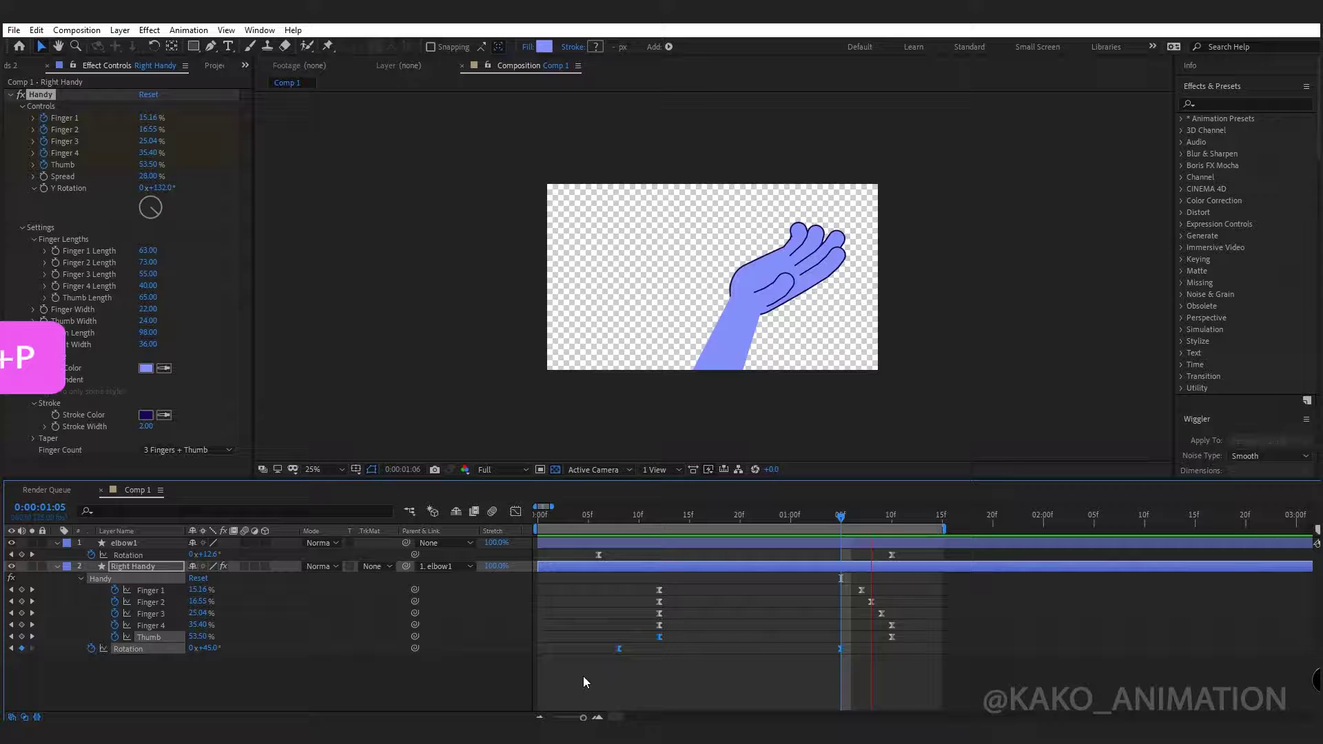
left_click(102, 538)
key("shift+p")
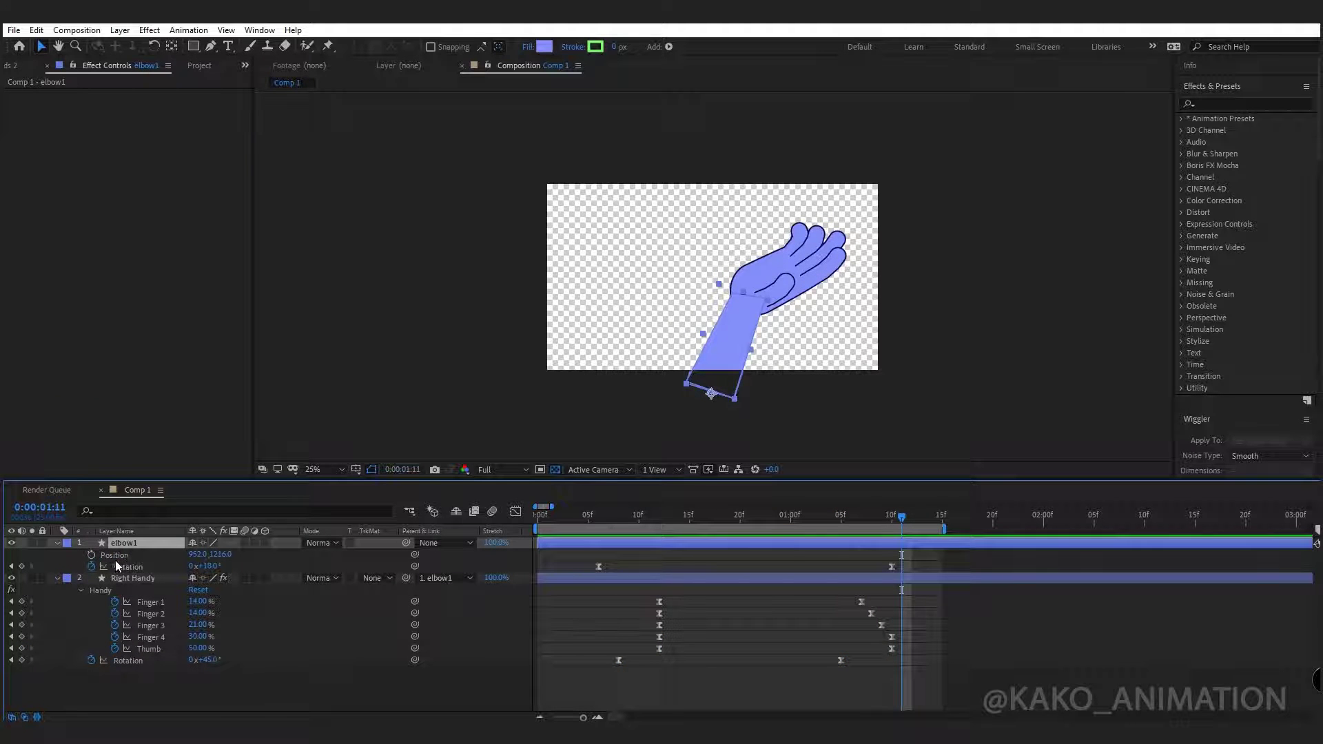
right_click(115, 554)
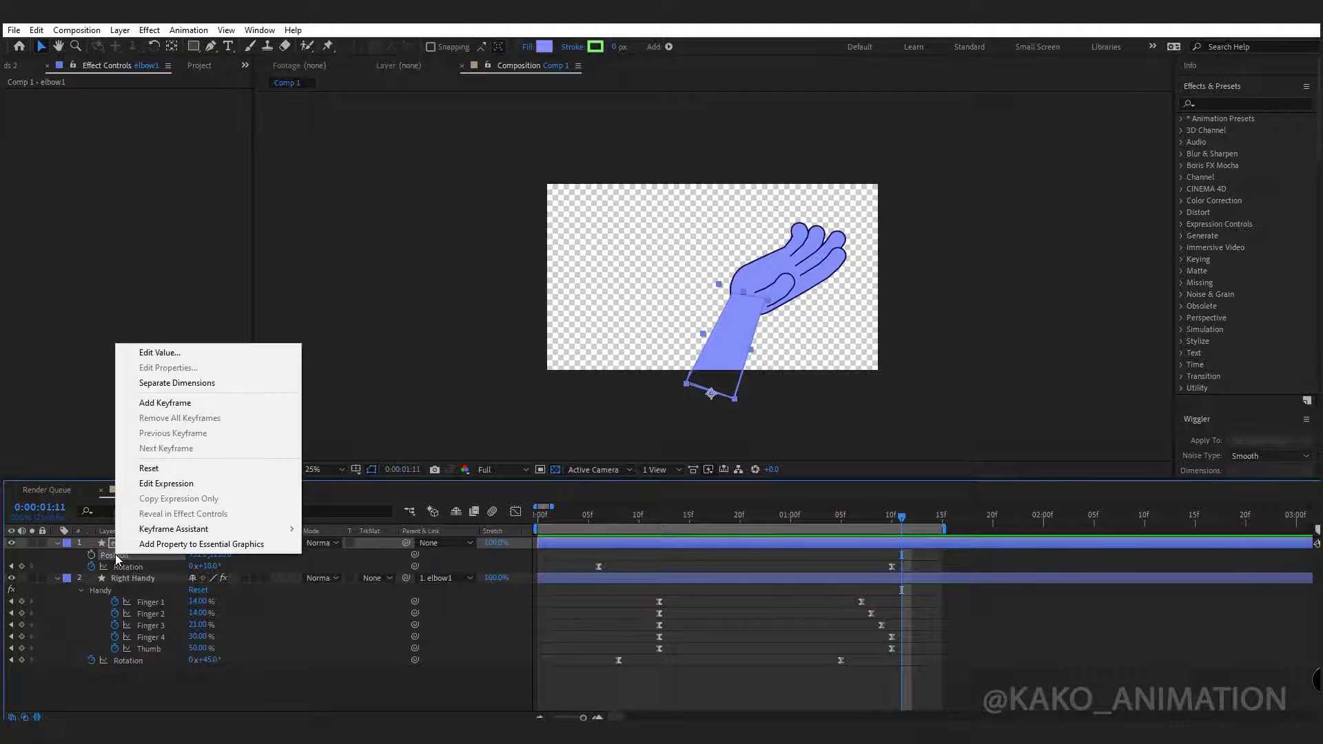
left_click(177, 383)
Keyframe elbow1's X and Y position at 0:00:01:00, and lower the arm out of frame at 0:00:00:01 to about Y 1740
left_click(539, 515)
key("space")
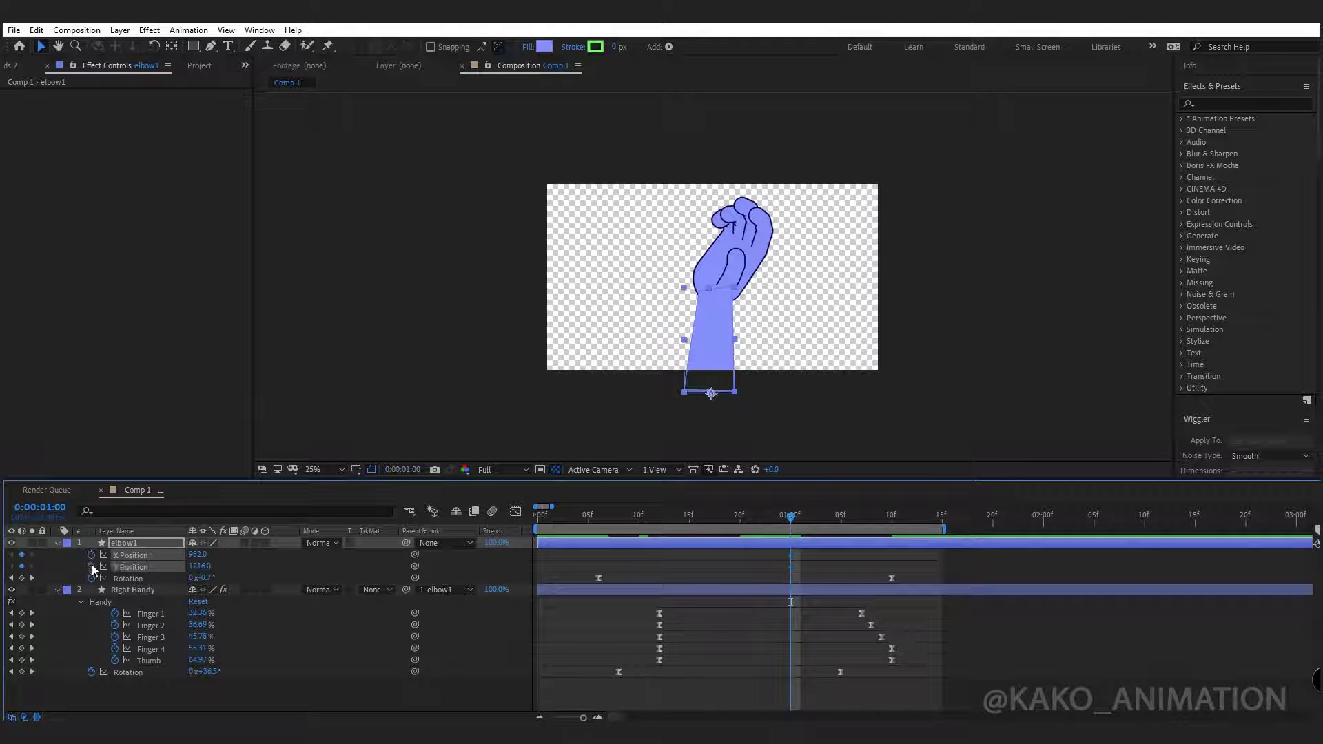
left_click(548, 515)
left_click_drag(709, 401, 701, 490)
key("space")
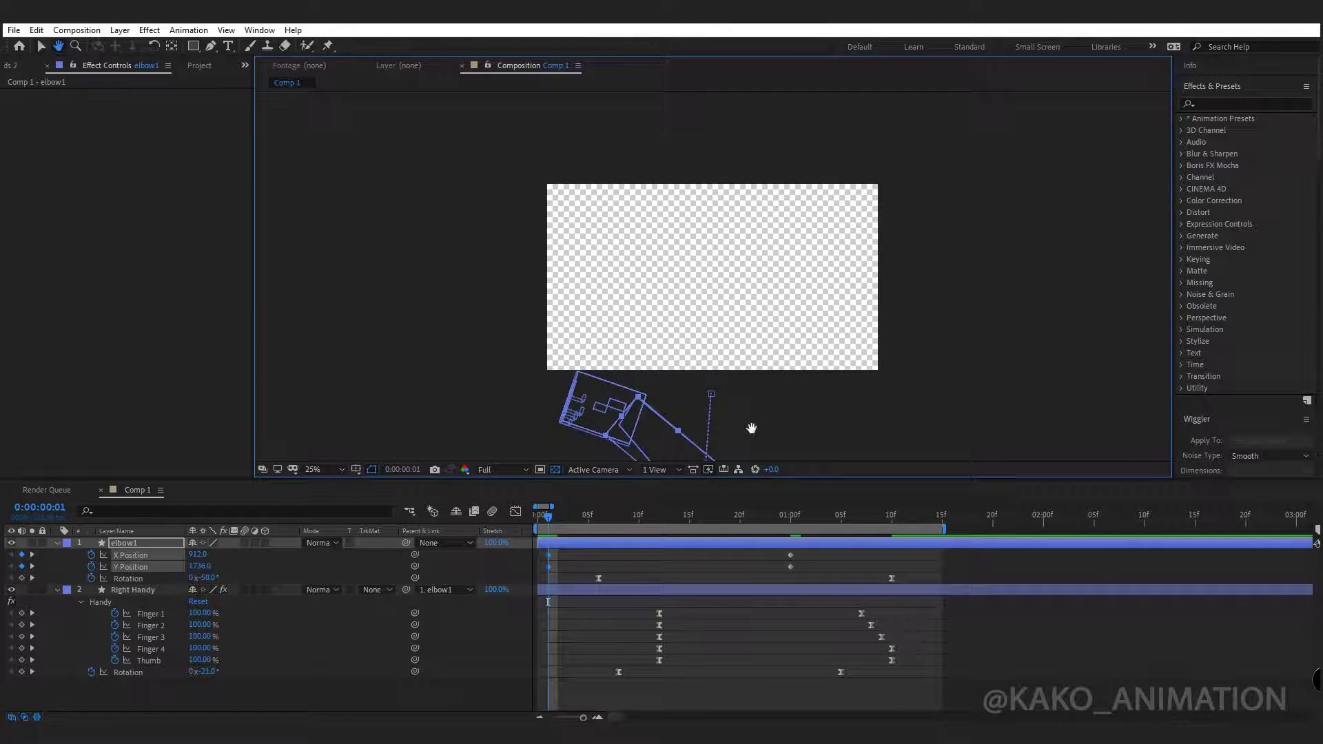
left_click_drag(750, 432, 735, 369)
left_click_drag(689, 419, 722, 423)
Nudge elbow1 at 0:00:00:13 to X 848 and Y 1366, keyframing the raised arm nearer the frame's left edge
key("space")
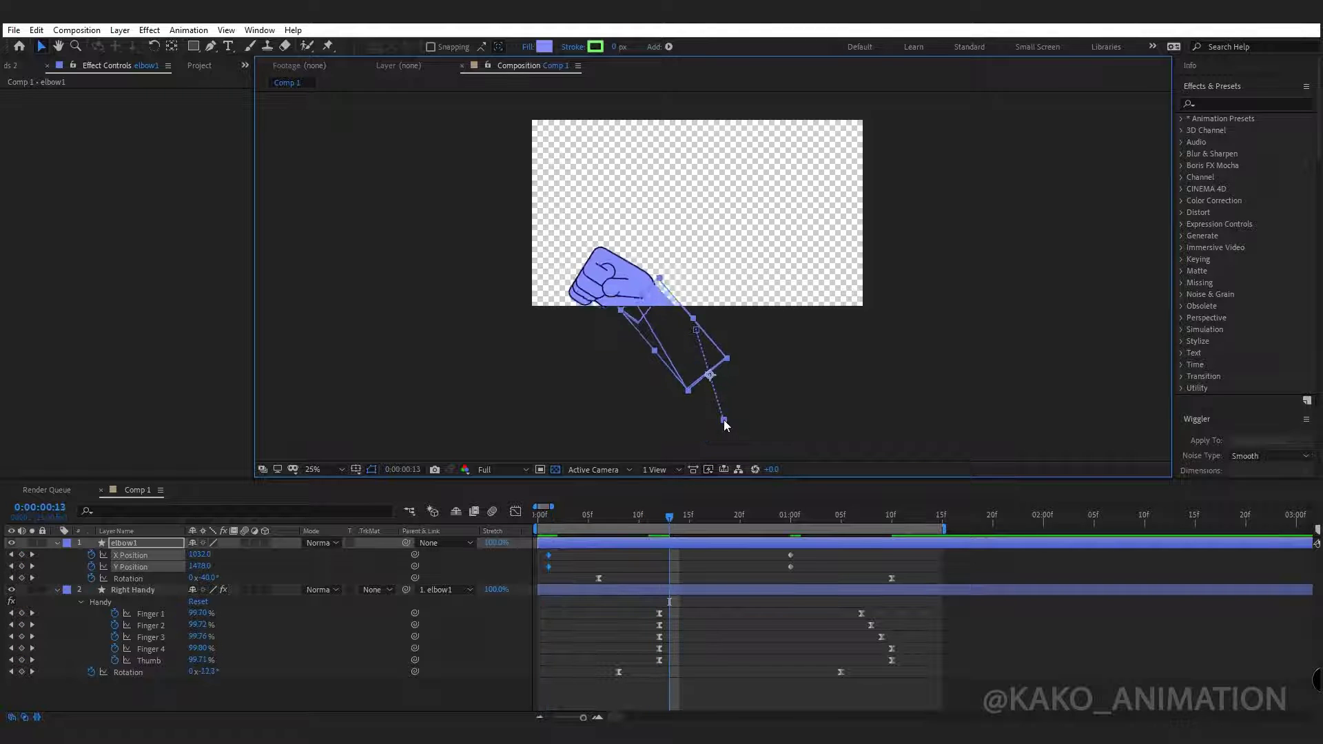
key("Up")
key("Up")
key("Up")
key("Up")
key("Up")
key("Up")
key("Up")
key("Up")
key("Up")
key("Up")
key("Up")
key("Up")
key("Up")
key("Up")
key("Up")
key("Up")
key("Up")
key("Up")
key("Up")
key("Up")
key("Left")
key("Left")
key("Left")
key("Left")
key("Left")
key("Left")
key("Left")
key("Left")
key("Left")
key("Left")
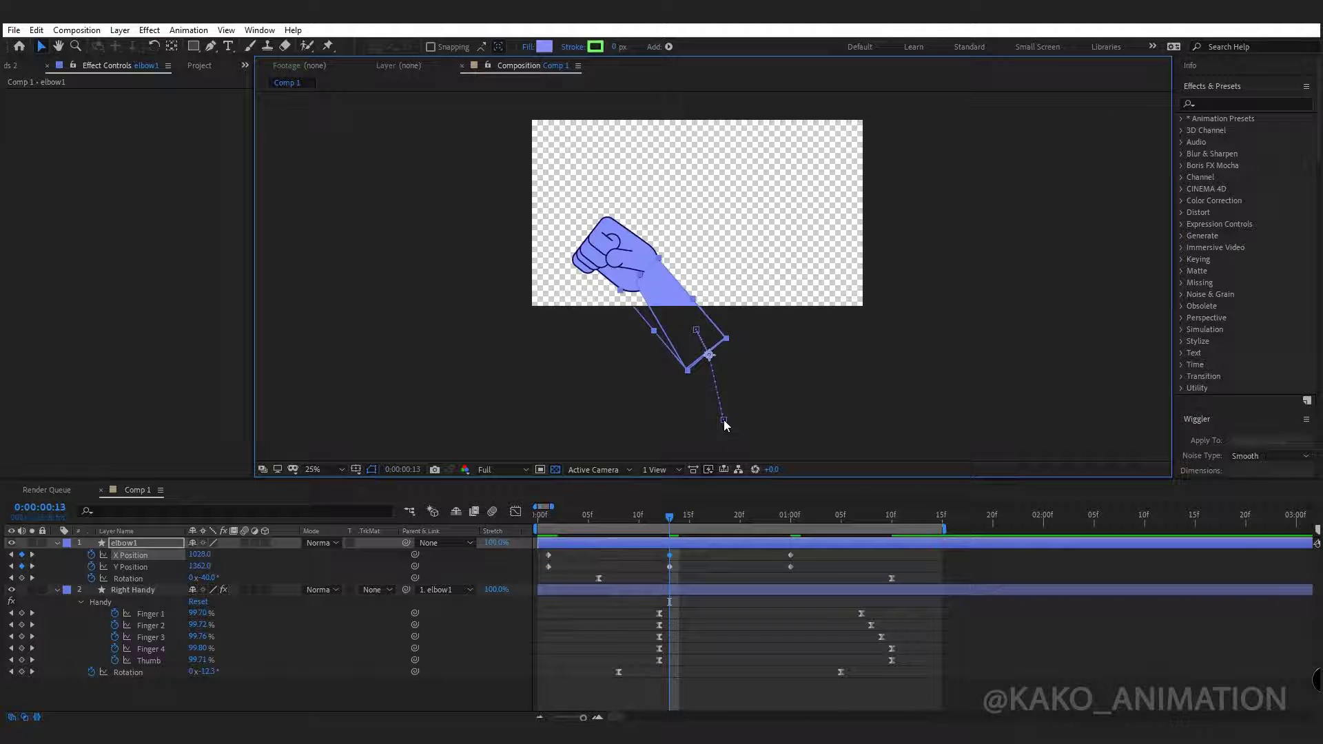
key("Left")
key("Left")
key("Left")
key("Left")
key("Left")
key("Left")
key("Left")
key("Left")
key("Left")
key("Left")
key("Left")
key("Left")
key("Left")
key("Left")
key("Left")
key("Left")
key("Left")
key("Left")
key("Left")
key("Left")
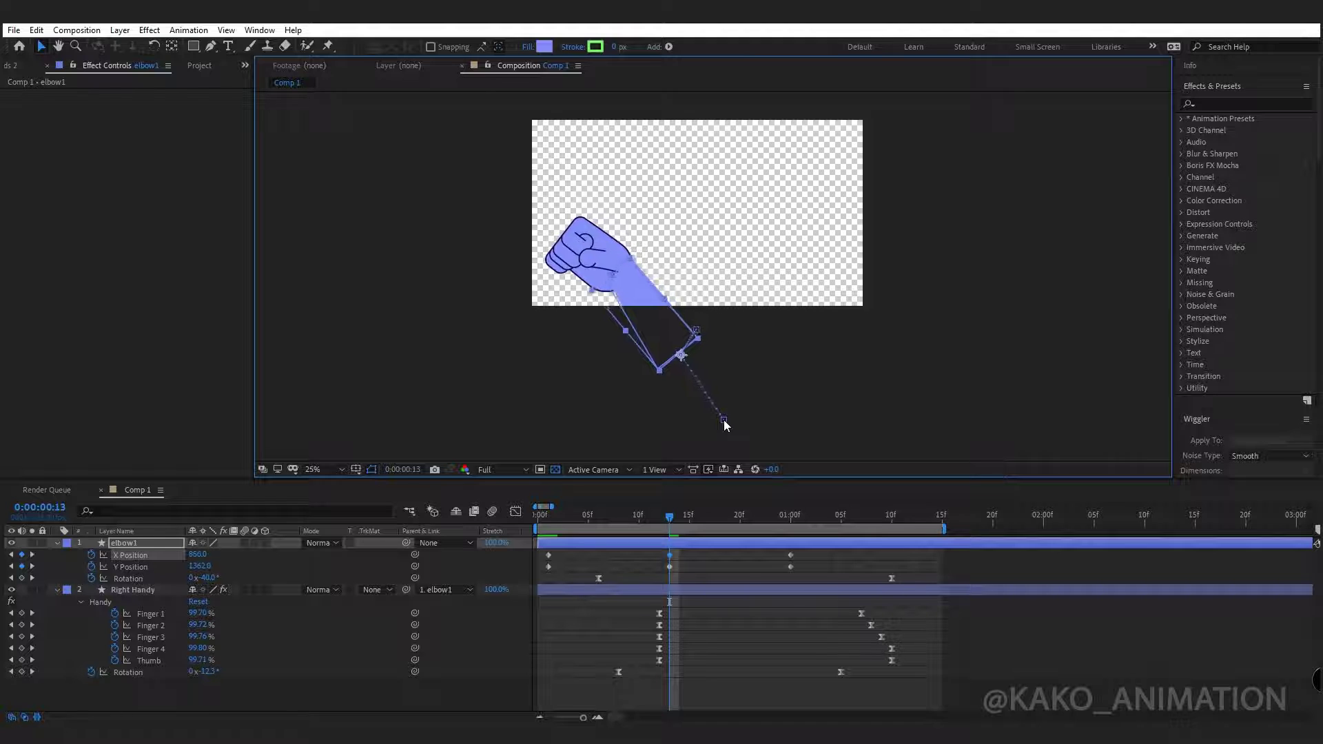
key("Down")
Apply Easy Ease to all of elbow1's X and Y position keyframes and preview the motion
left_click_drag(818, 549, 546, 576)
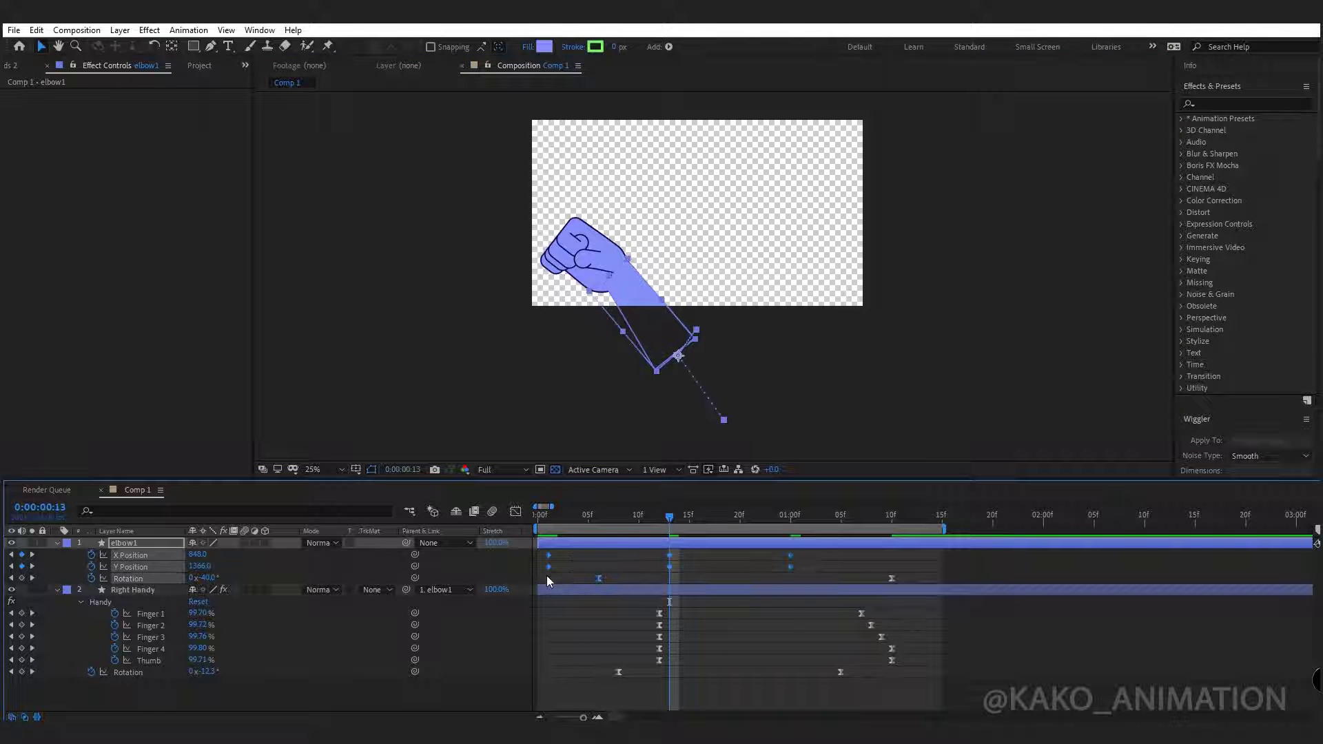
key("space")
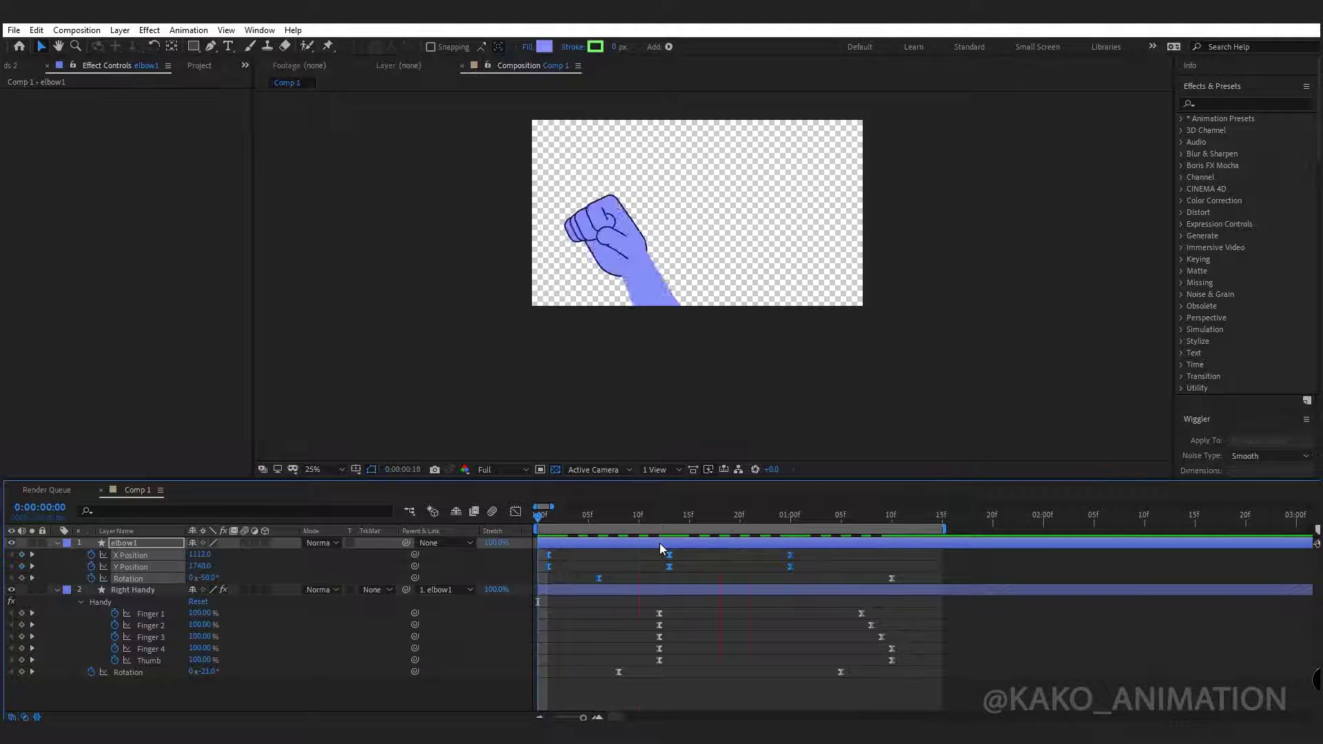
key("space")
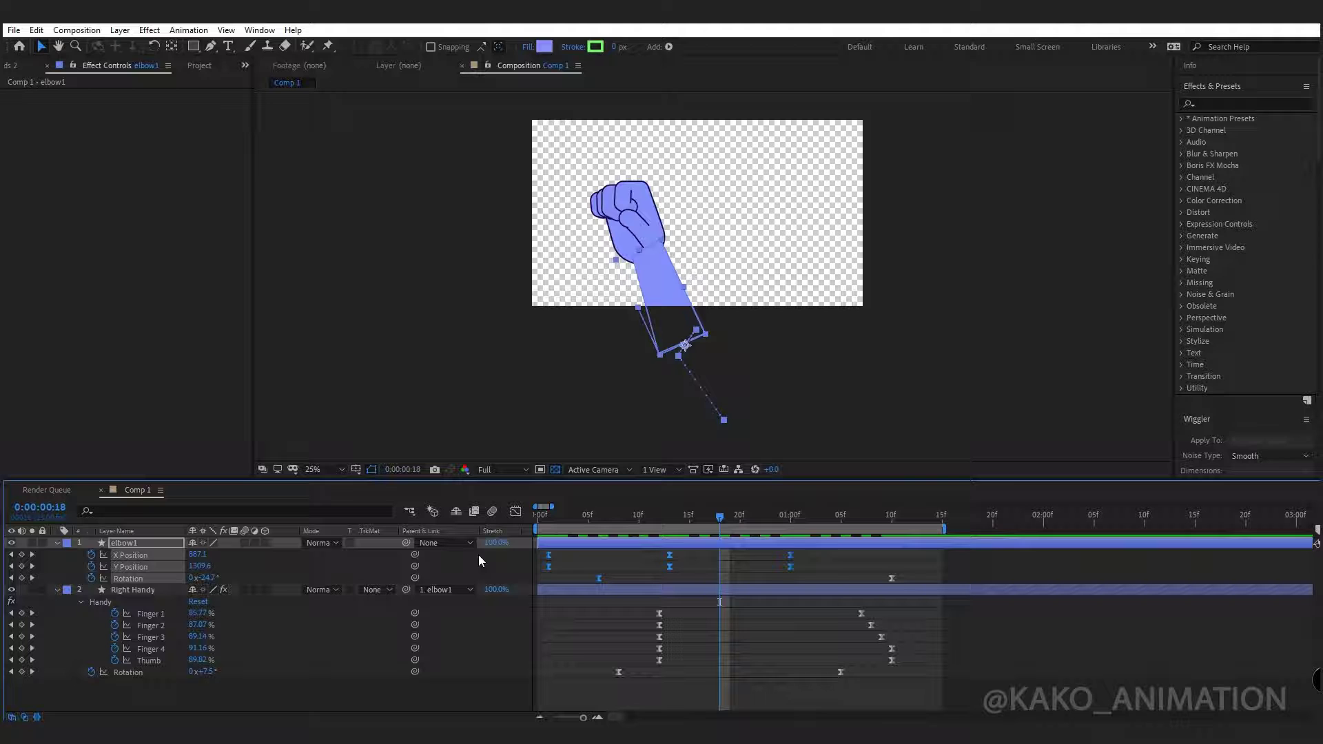
Smooth elbow1's Y position curve through the 0:00:00:13 keyframe in the Graph Editor
left_click(742, 561)
left_click_drag(797, 542, 542, 569)
left_click(515, 511)
left_click(669, 602)
left_click_drag(709, 603, 708, 614)
Shape elbow1's X position curve around the 0:00:00:13 and 0:00:01:00 keyframes in the Graph Editor, and preview the motion
left_click(669, 680)
left_click_drag(709, 680, 711, 679)
left_click_drag(809, 596, 771, 675)
left_click_drag(749, 624, 714, 668)
mouse_move(629, 679)
left_mouse_down()
mouse_move(650, 672)
mouse_move(634, 675)
left_mouse_up()
left_click_drag(564, 542, 484, 520)
left_click(603, 557)
key("space")
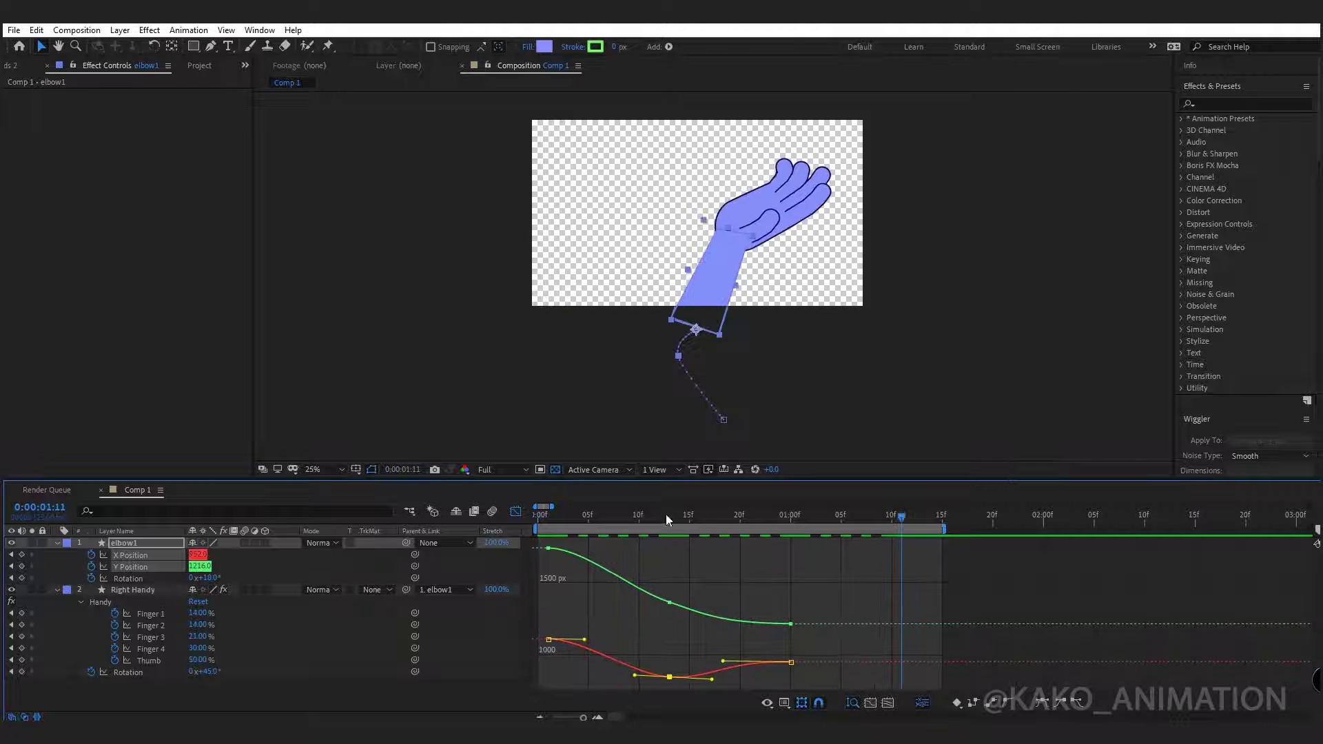
Set elbow1's position at 0:00:01:00 to X 644 and Y 1244, and check the pose around 0:00:01:10
left_click(793, 514)
left_click(155, 542)
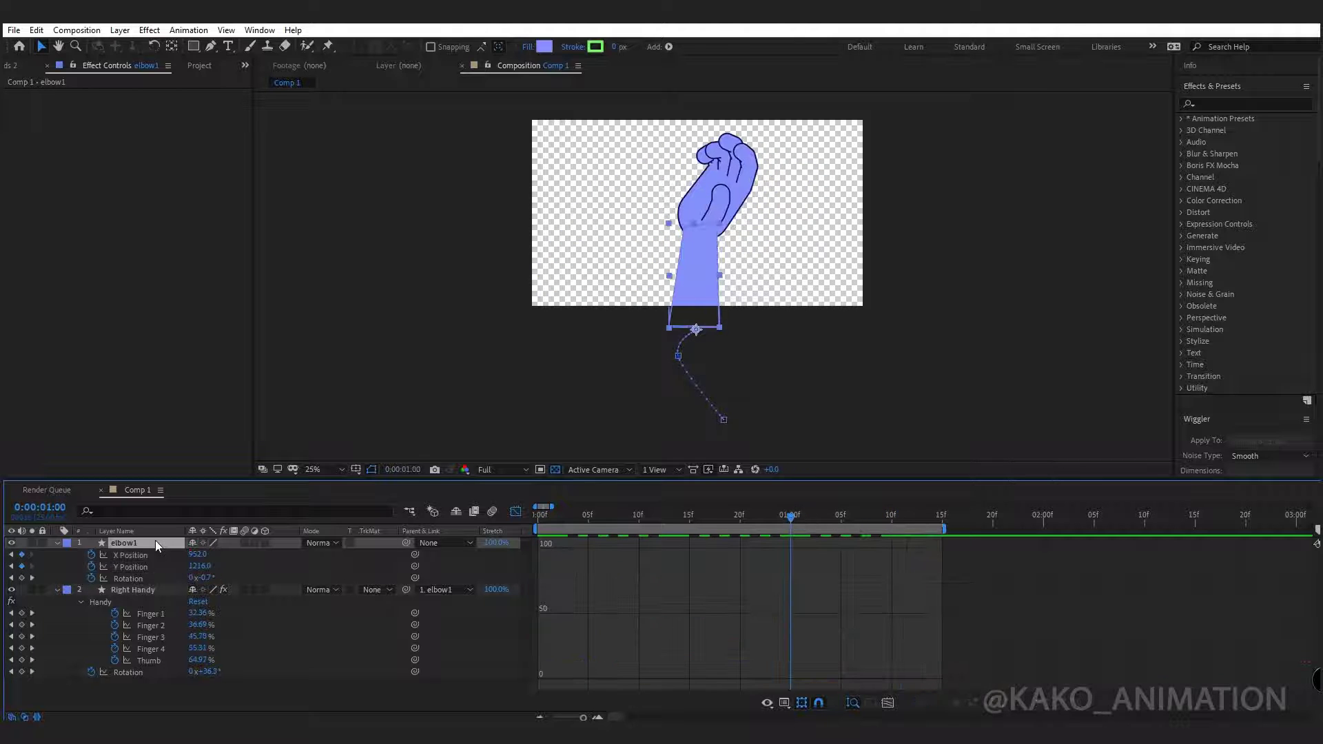
left_click(516, 511)
left_click(888, 520)
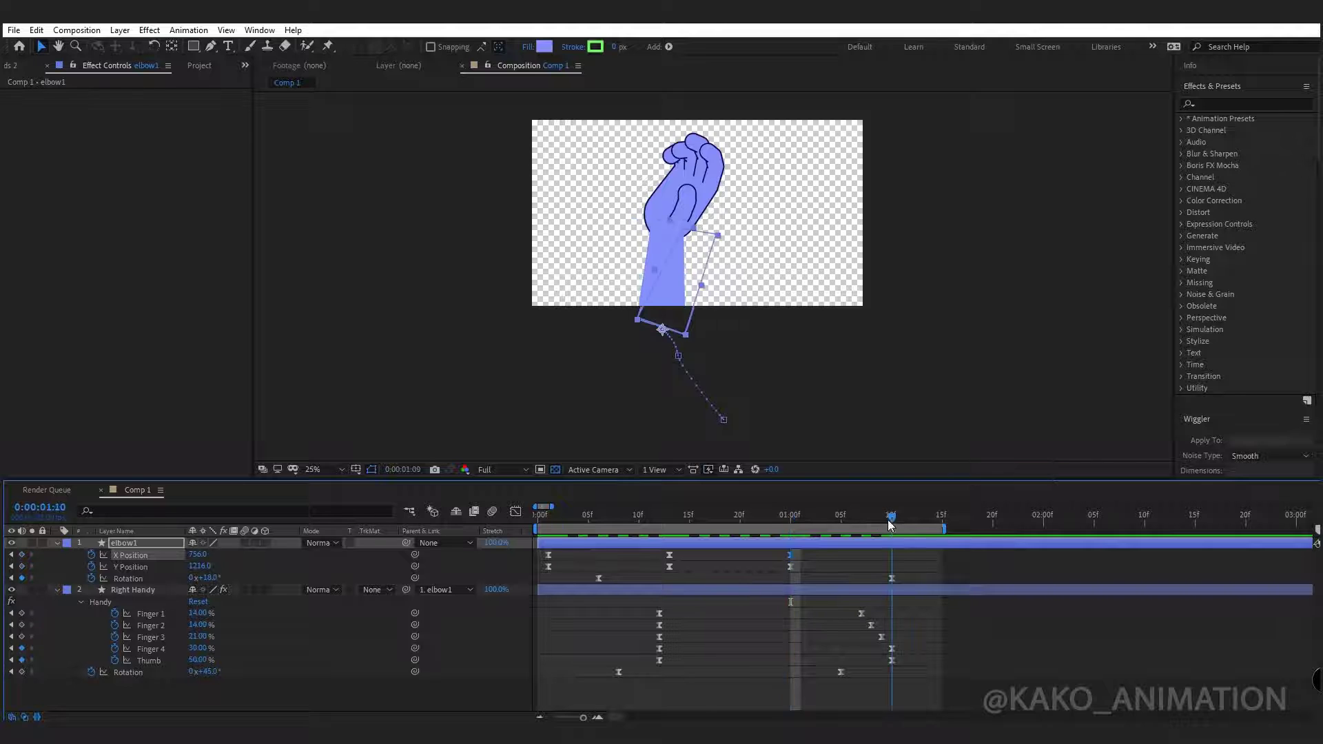
left_click(791, 516)
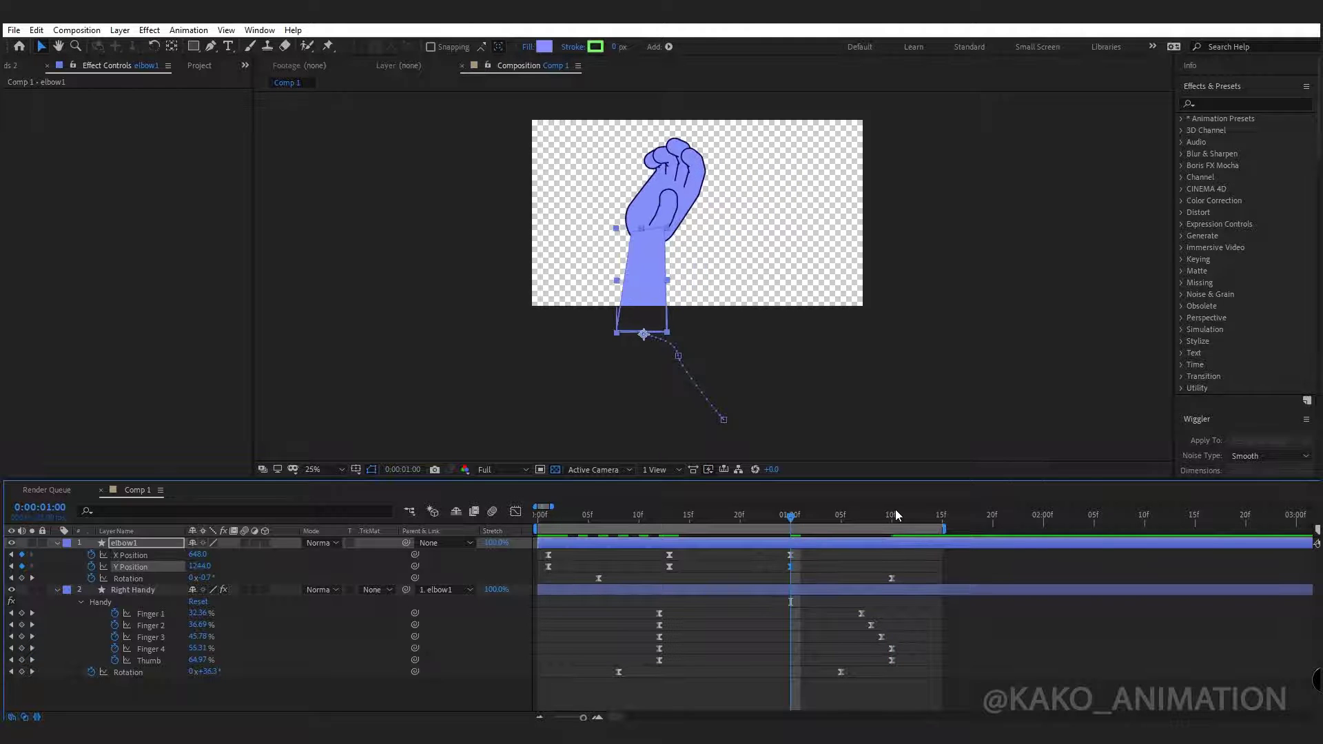
left_click(895, 516)
Adjust elbow1's X position curve at the 0:00:00:13 keyframe in the Graph Editor, undo the last change, and preview the animation
left_click_drag(893, 515, 544, 572)
left_click(515, 511)
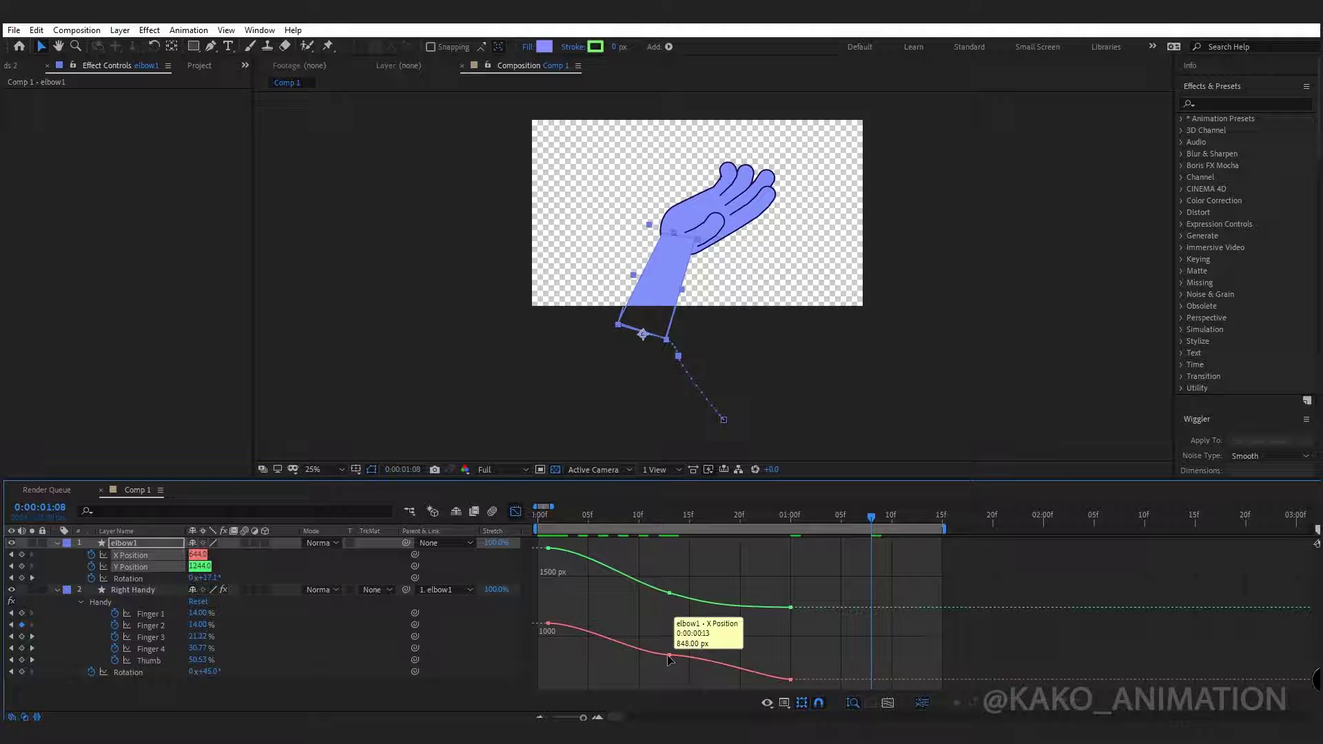
left_click(668, 657)
left_click(659, 527)
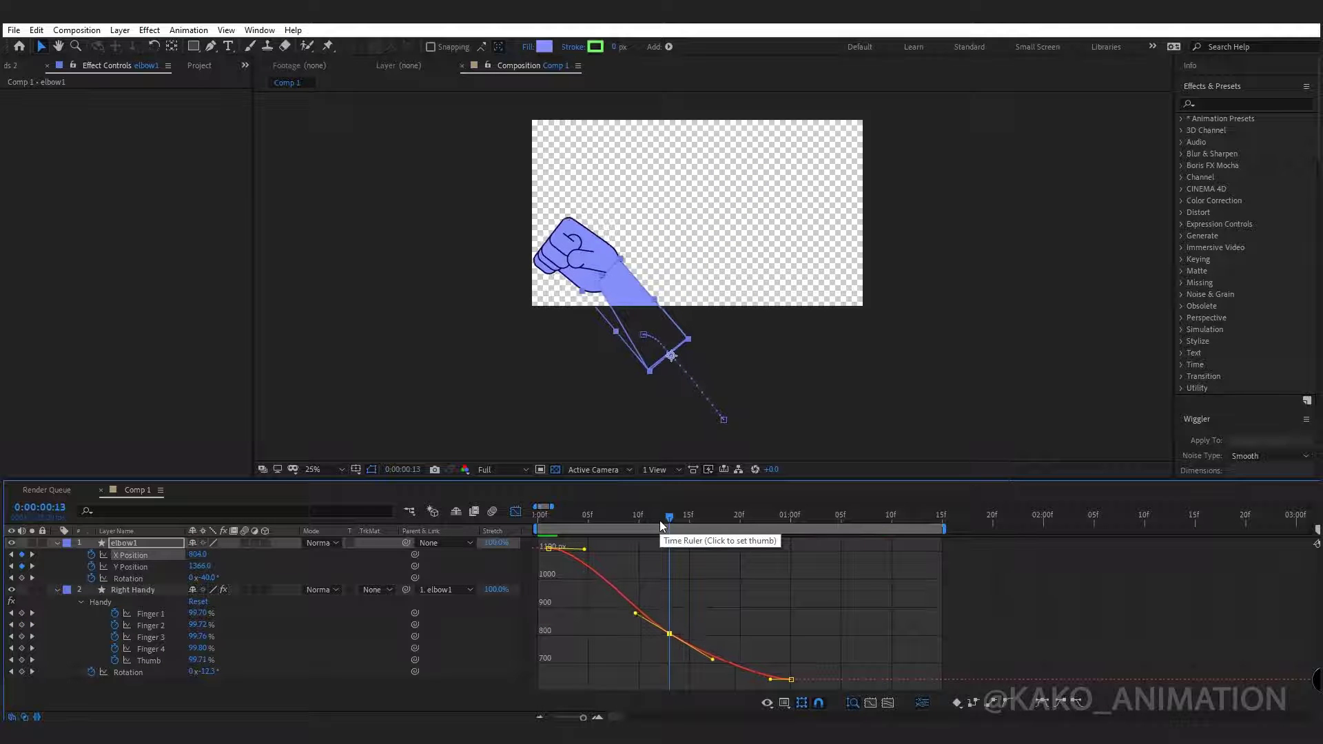
key("ctrl+z")
left_click_drag(660, 520, 538, 517)
key("space")
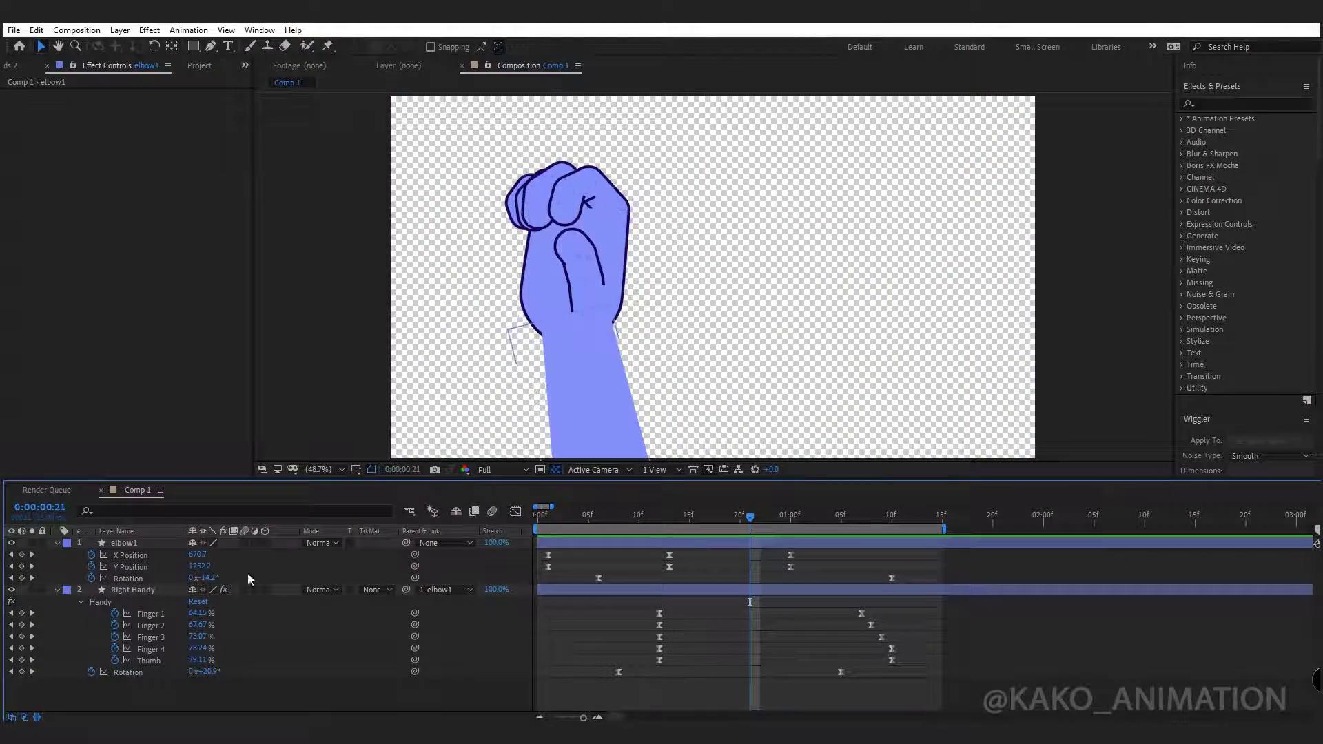
Split the elbow1 layer at 0:00:01:10
left_click(116, 546)
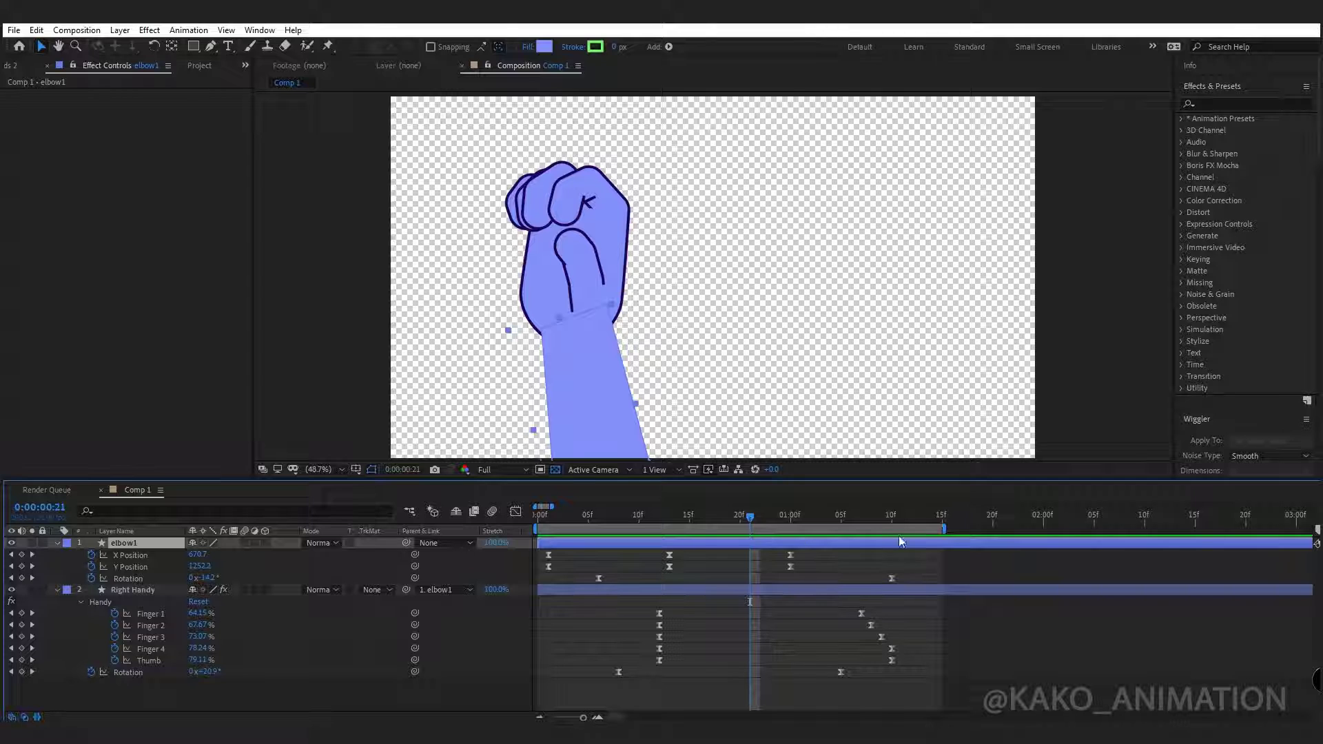
left_click(890, 516)
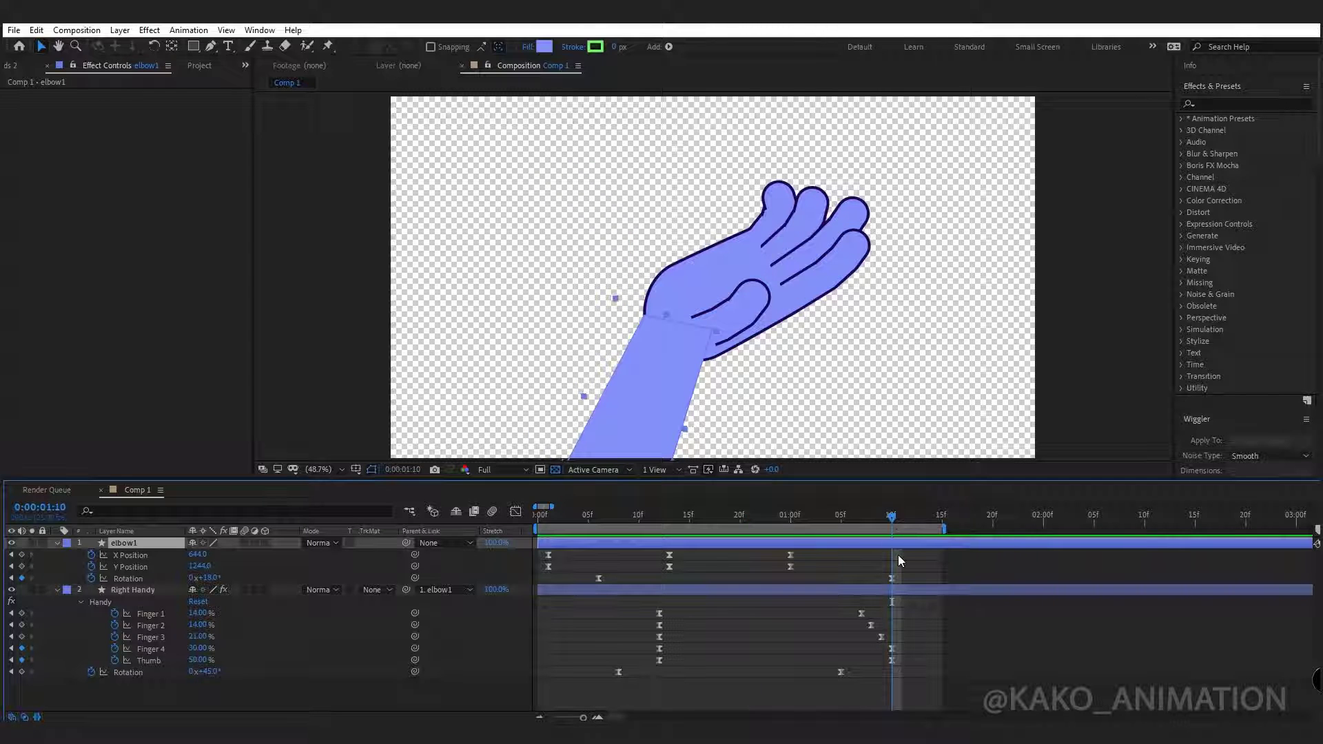
key("ctrl+shift+d")
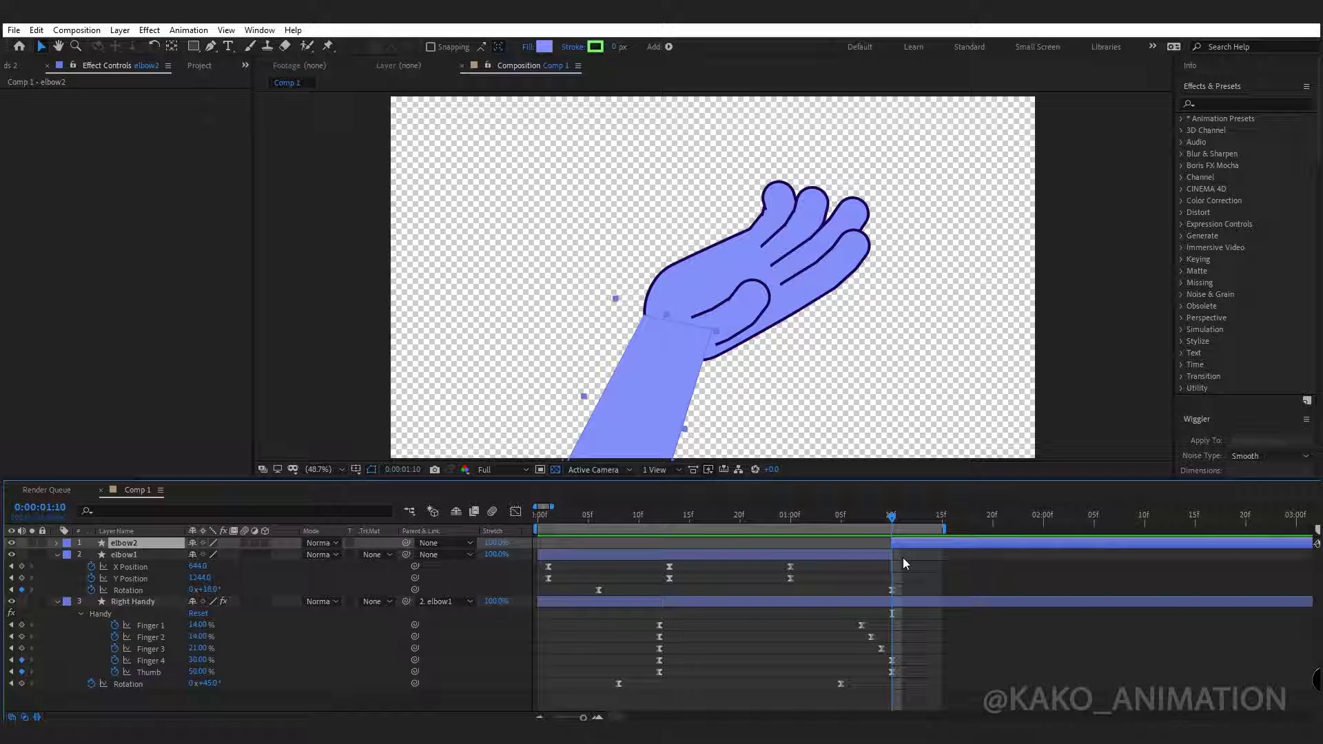
Remove all X position, Y position and rotation keyframes from elbow2, and parent elbow1 to elbow2
key("u")
left_click(91, 555)
left_click(91, 566)
left_click(91, 578)
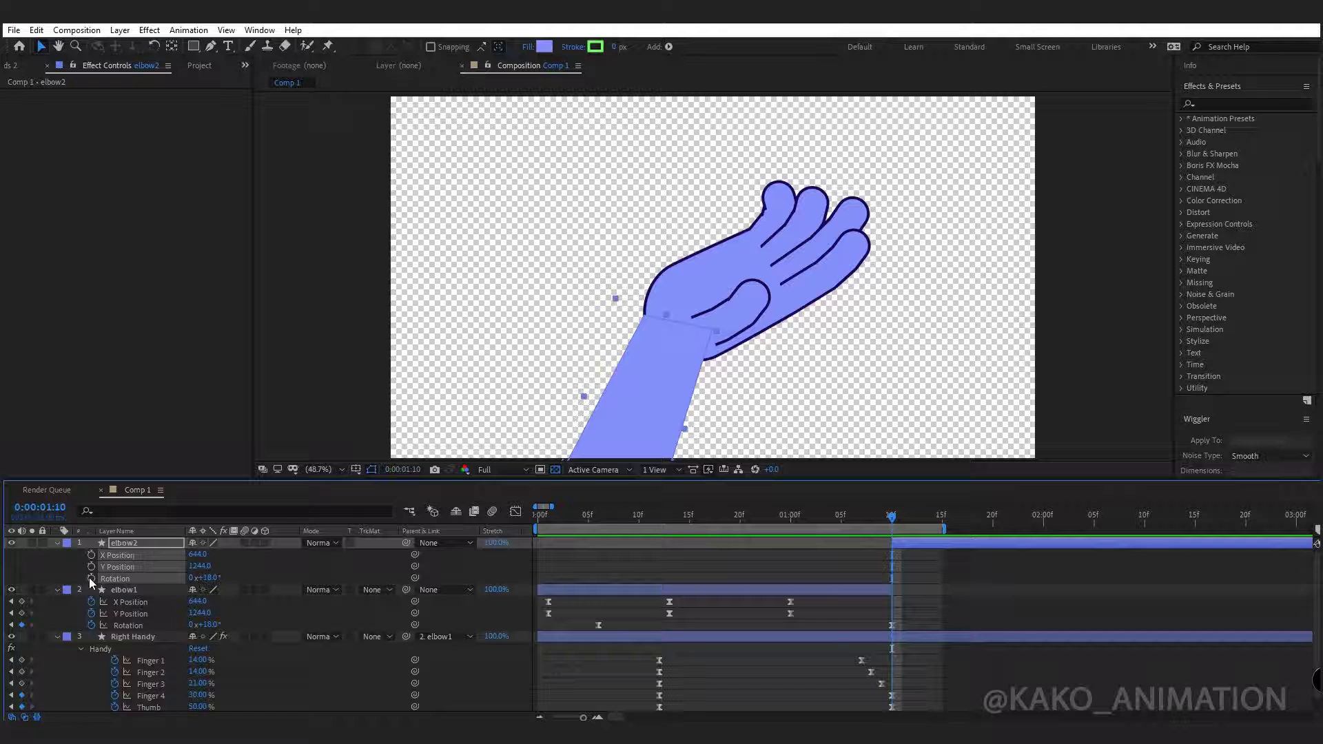
left_click(116, 590)
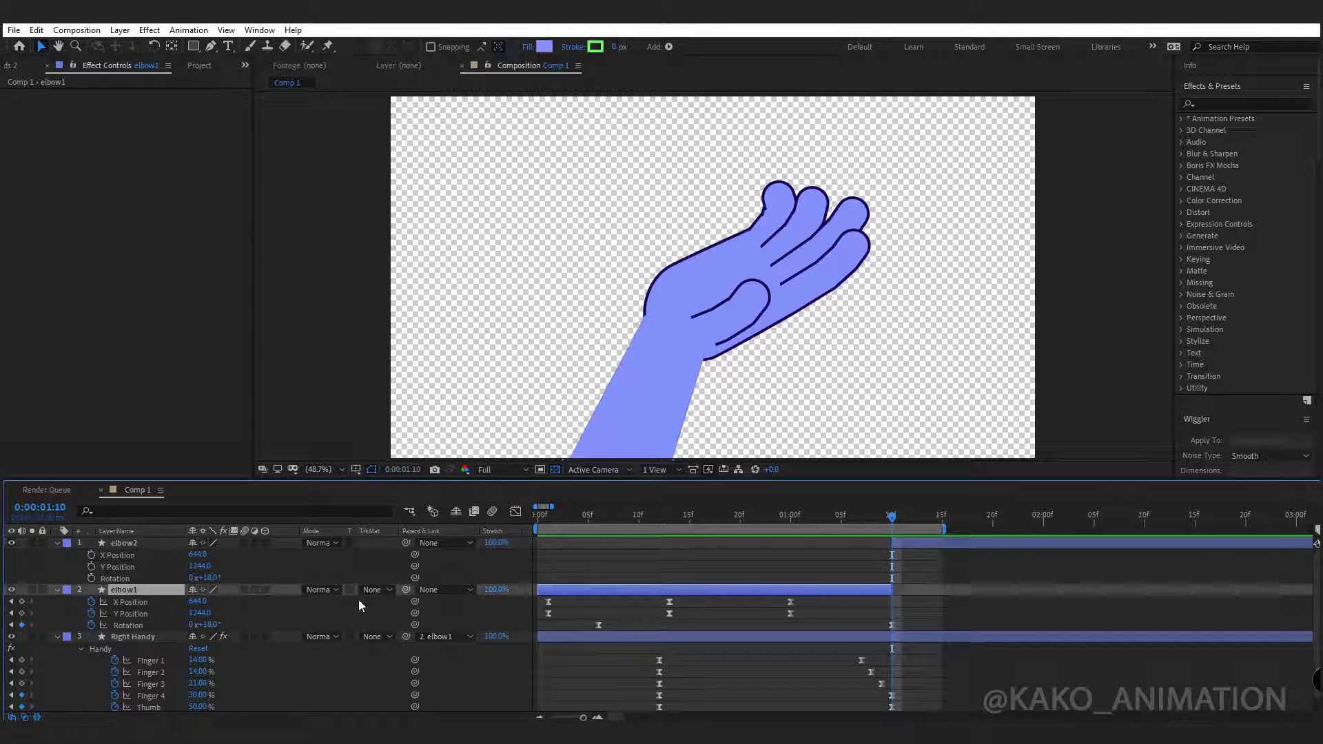
left_click_drag(406, 589, 121, 543)
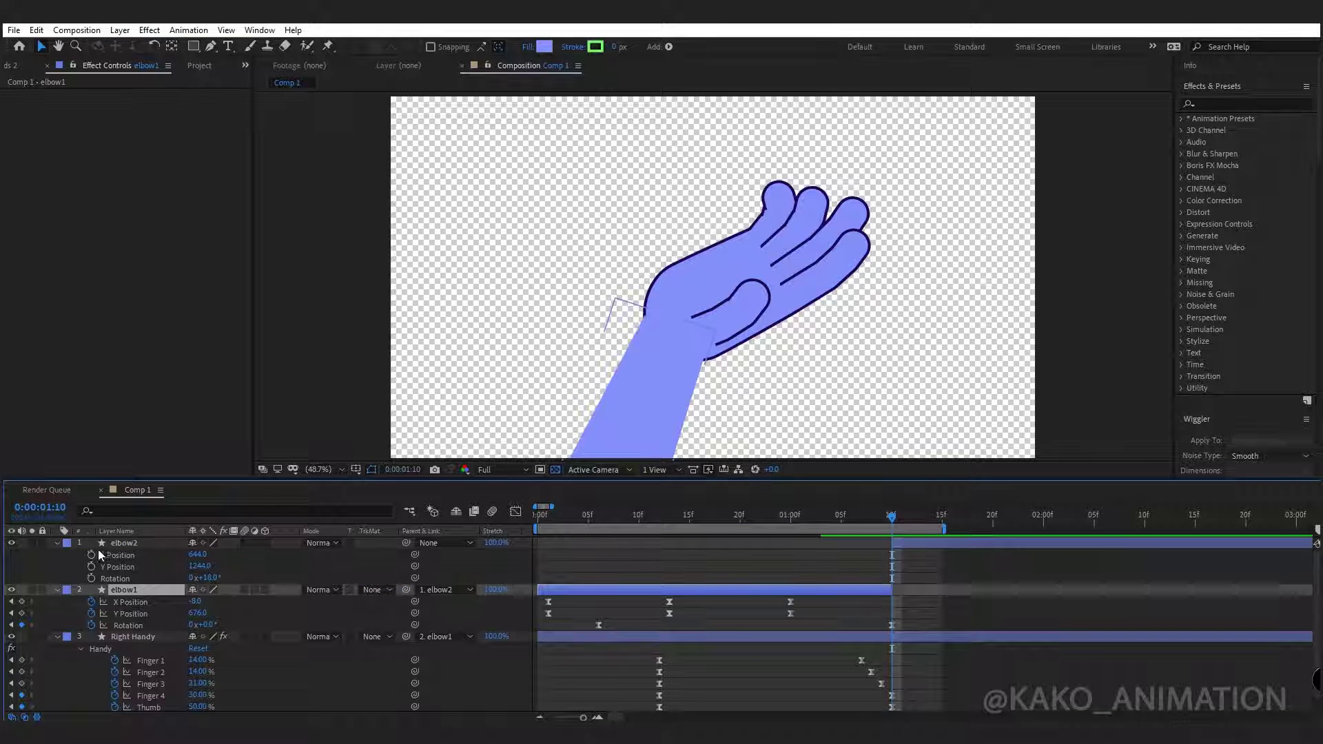
Keyframe elbow2's X and Y position at 0:00:01:10, and lower the arm to Y 1260 at 0:00:01:22
left_click(91, 555)
left_click(91, 566)
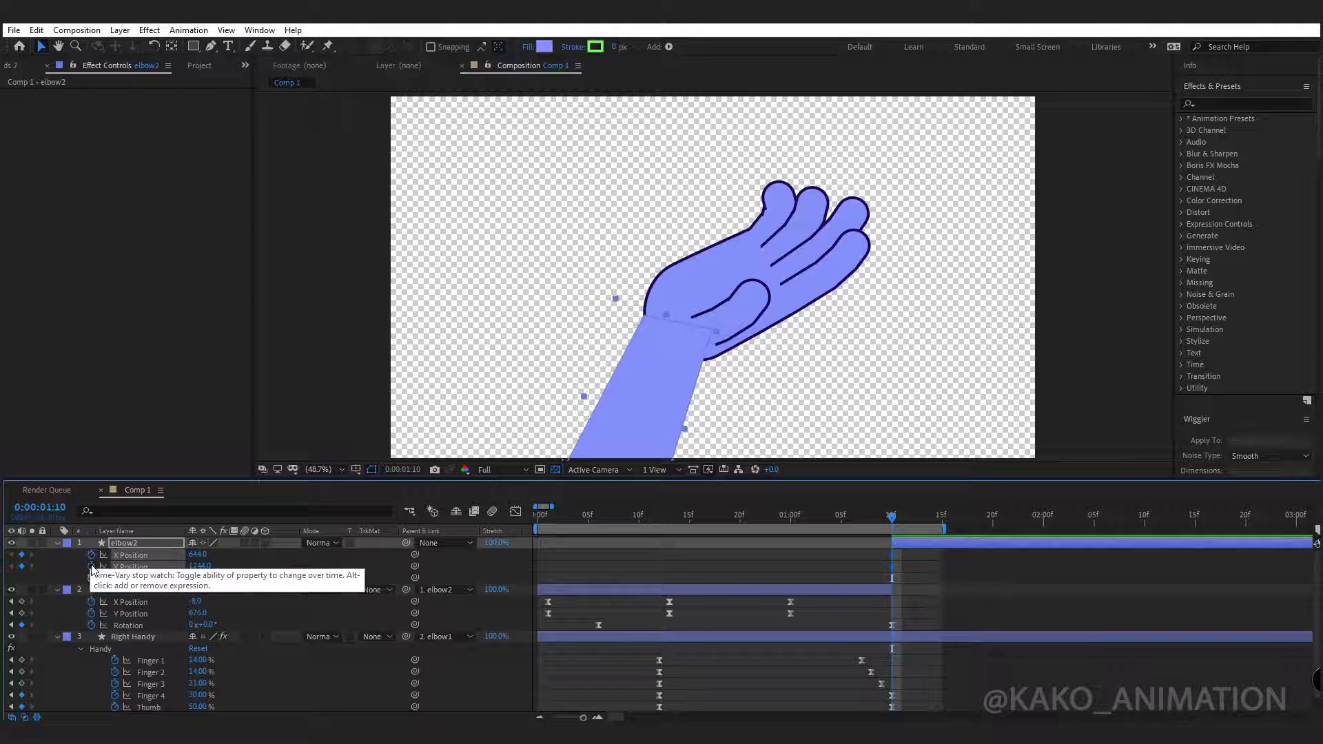
key("shift+Page_Down")
key("Page_Down")
key("Page_Down")
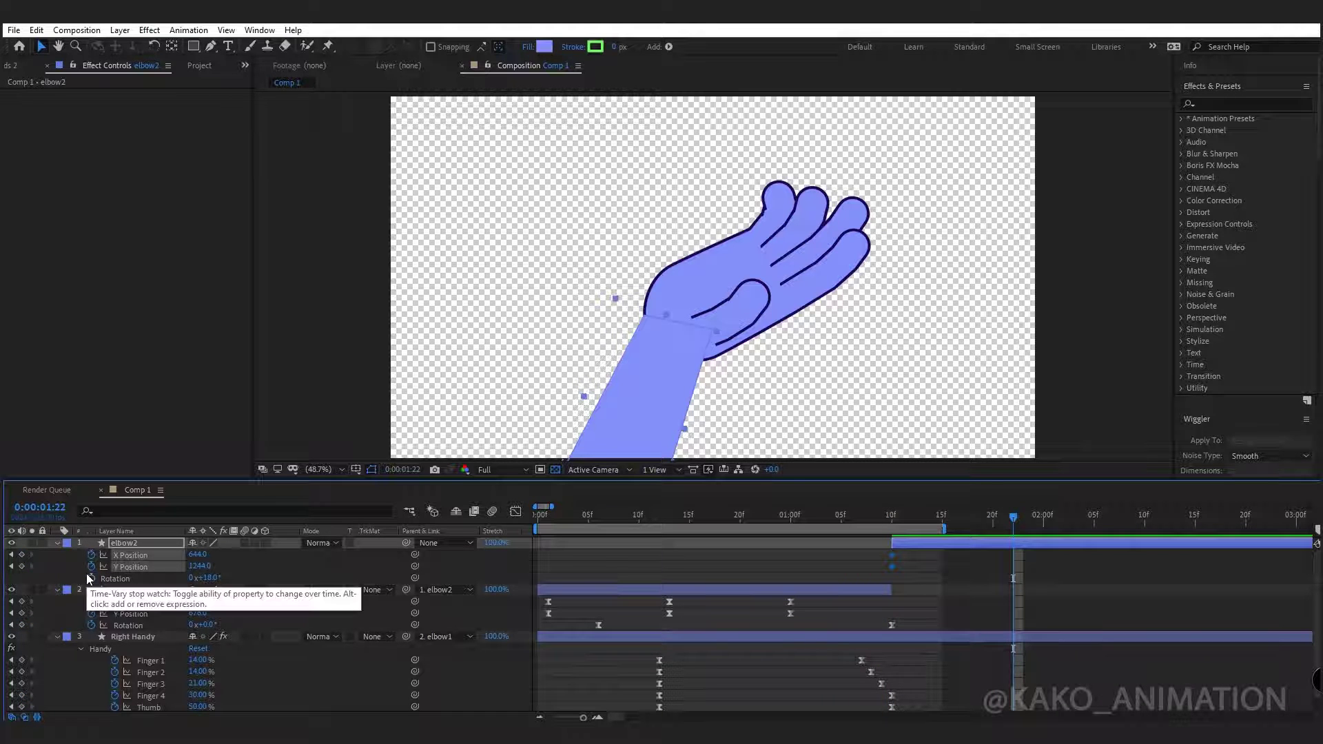
key("Down")
key("Down")
key("Down")
key("Down")
key("Down")
key("Down")
key("Down")
key("Down")
Copy elbow2's first X and Y position keyframes and paste them at 0:00:02:13
key("ctrl+c")
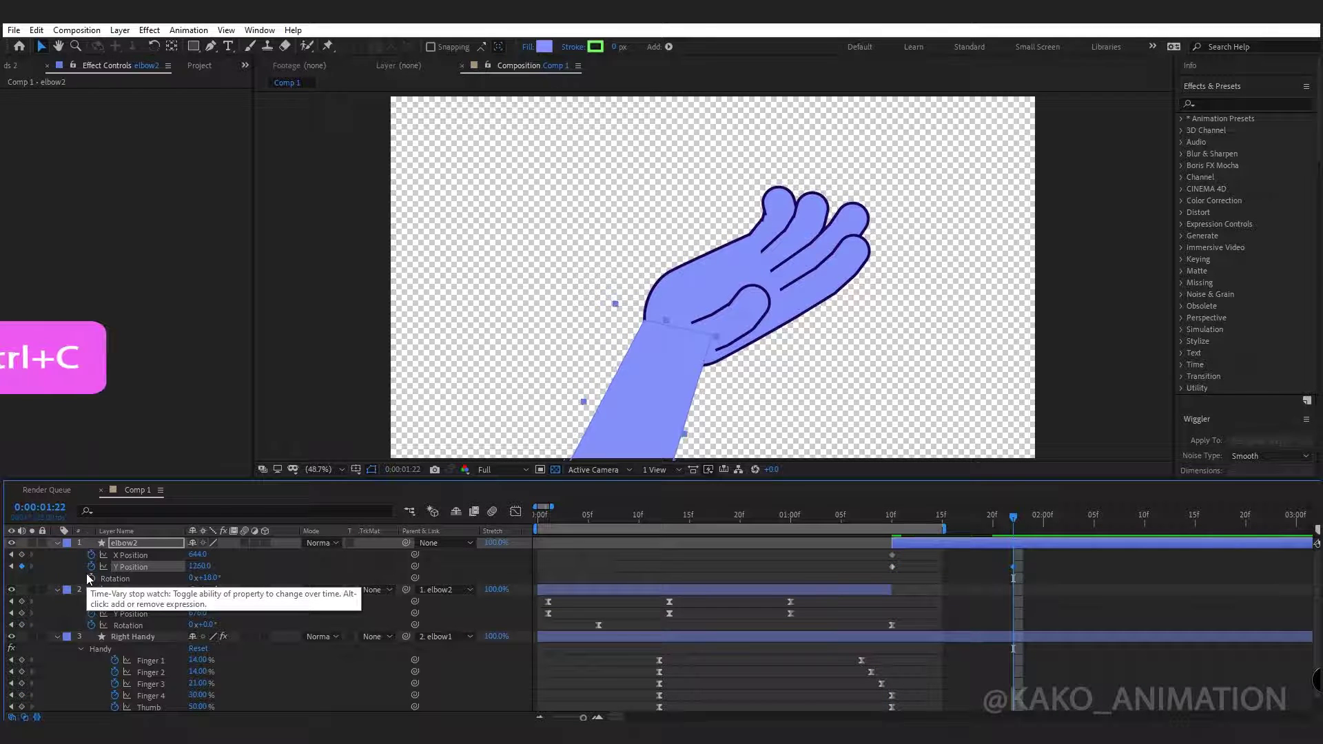
left_click_drag(920, 555, 874, 573)
key("shift+Page_Down")
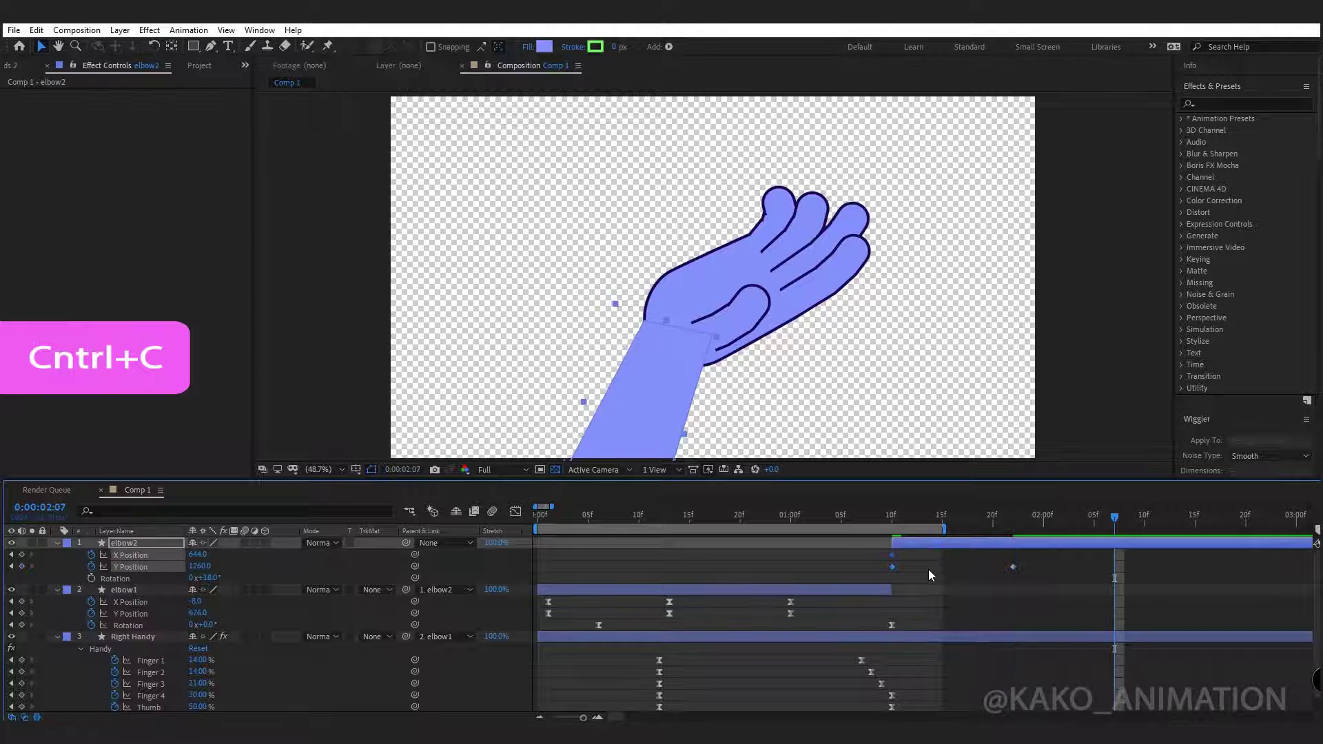
key("Page_Down")
key("Page_Down")
key("Page_Down")
key("Page_Down")
key("Page_Down")
key("Page_Down")
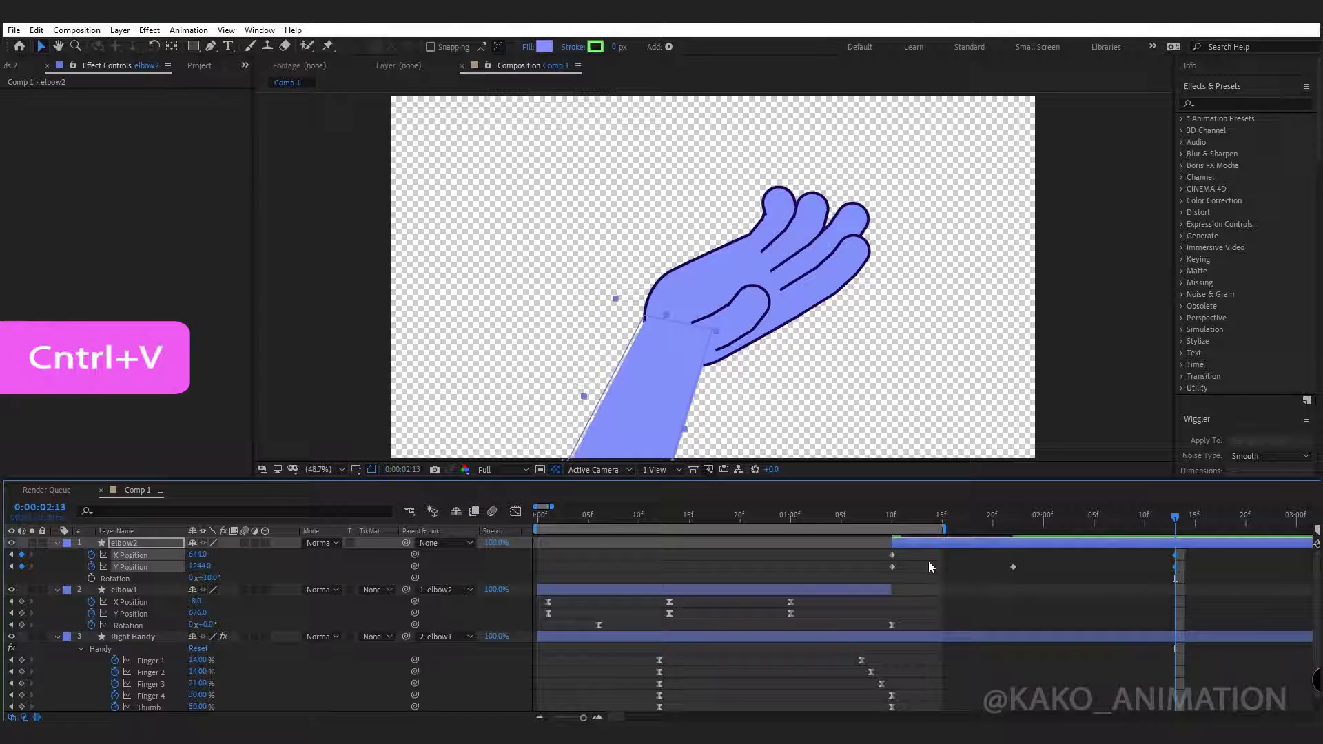
key("ctrl+v")
Shift the elbow2 layer earlier so its second Y position keyframe falls at 0:00:01:10, and trim its start just before that frame
left_click(887, 516)
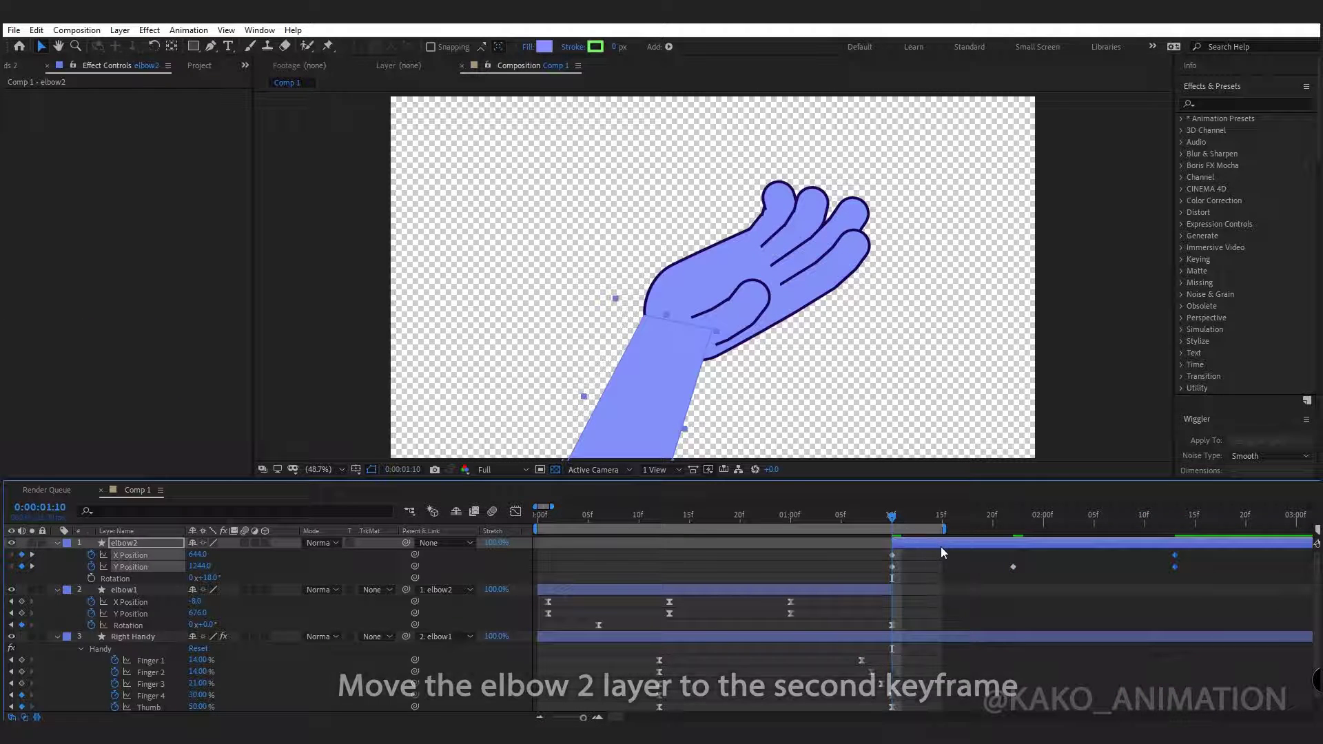
left_click_drag(1010, 545, 893, 543)
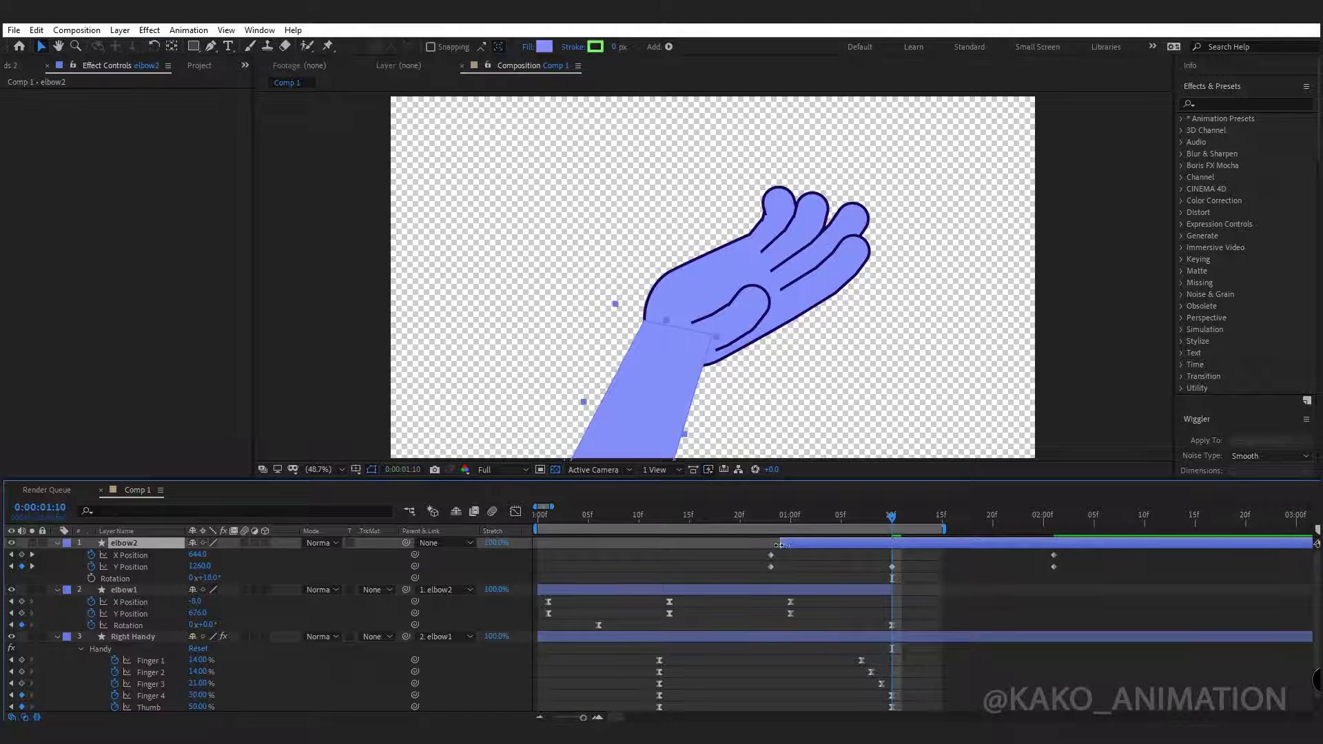
left_click_drag(779, 545, 803, 545)
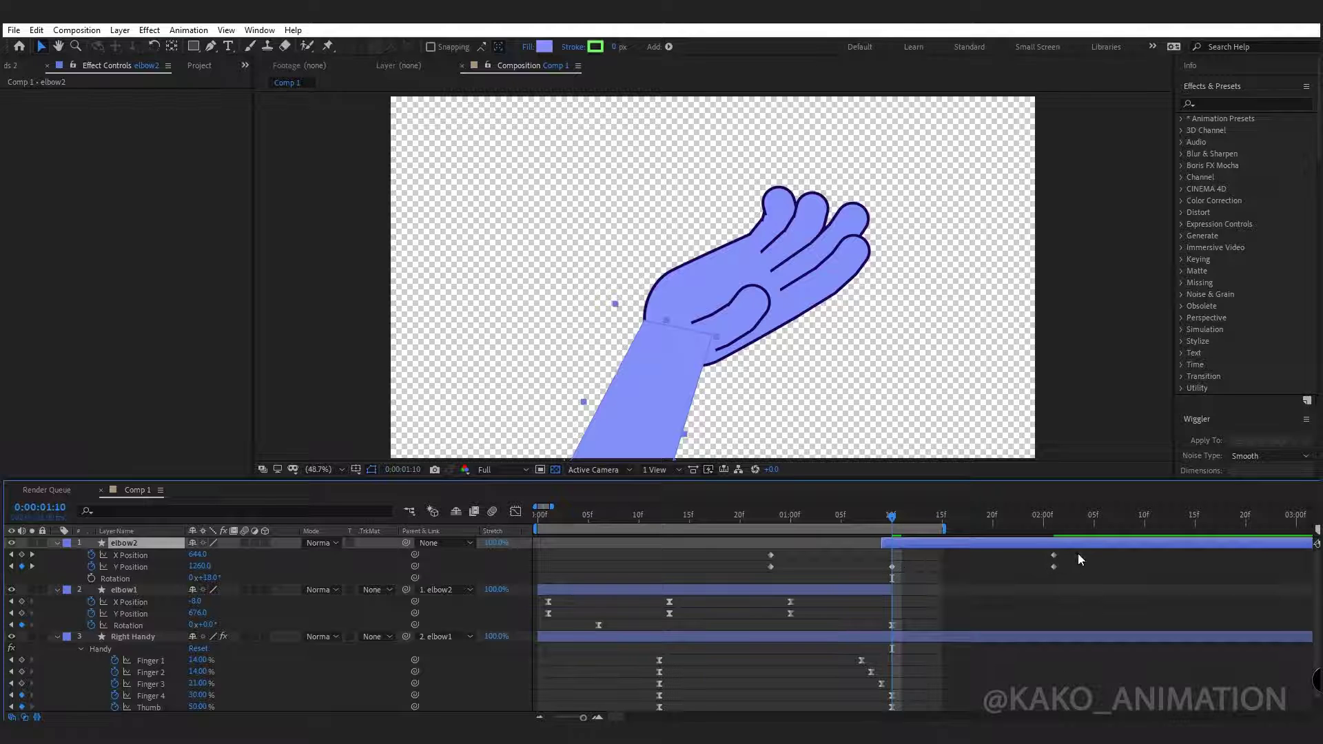
Apply Easy Ease to elbow2's position keyframes from 0:00:01:10 onward, and add the expression loopOut() to its Y position
left_click_drag(1079, 554, 857, 573)
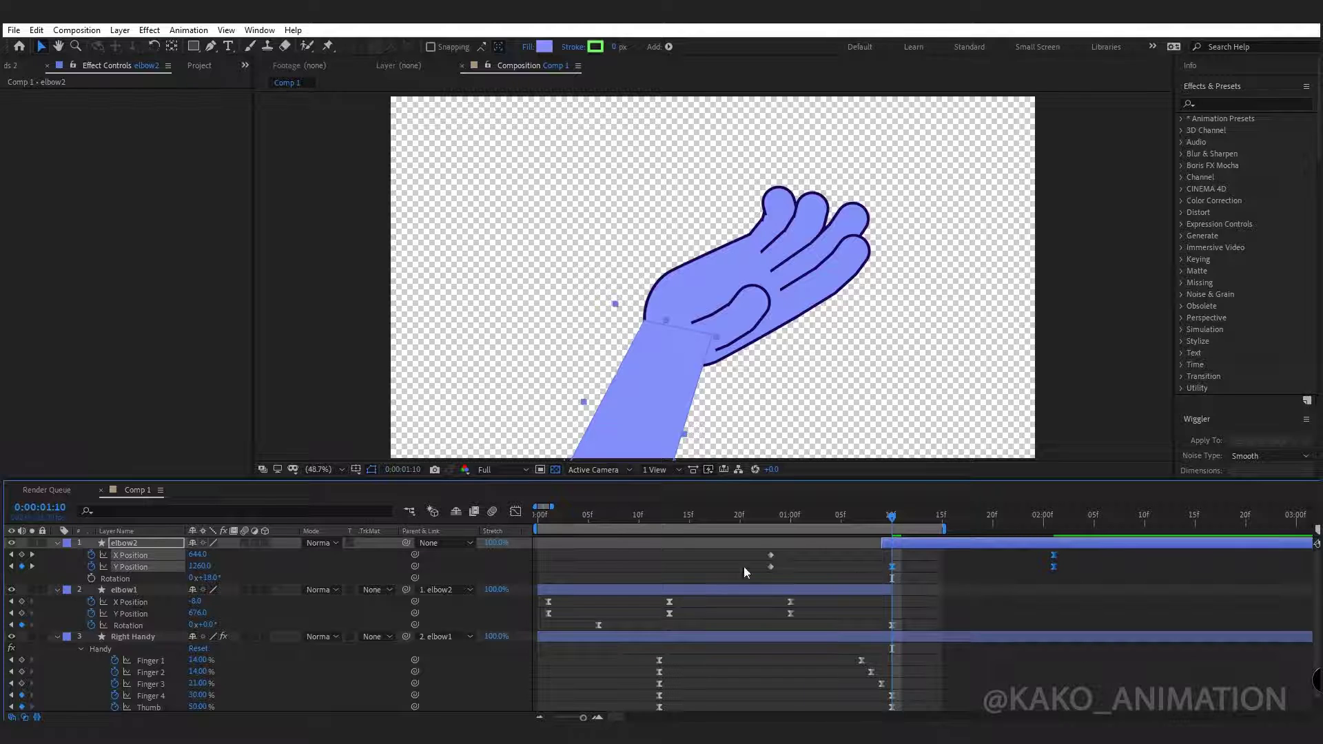
left_click(89, 567, "alt")
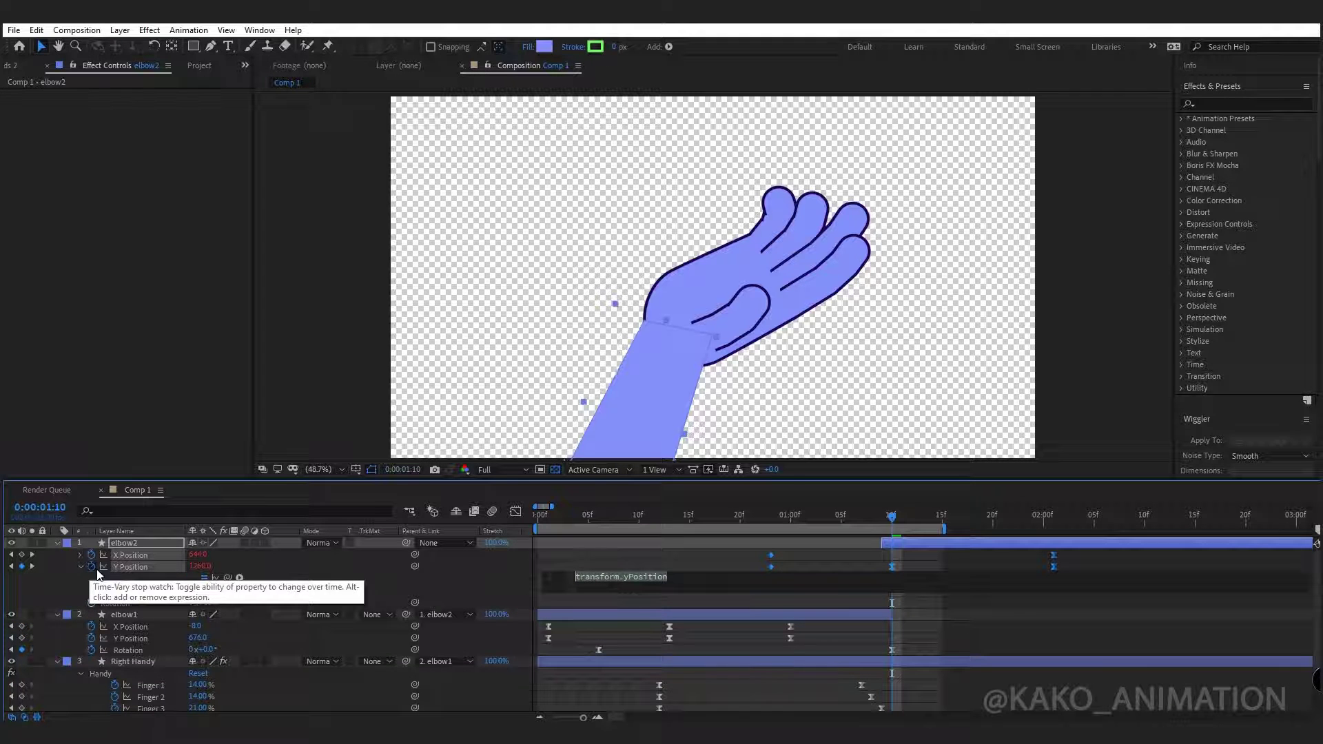
type("loo")
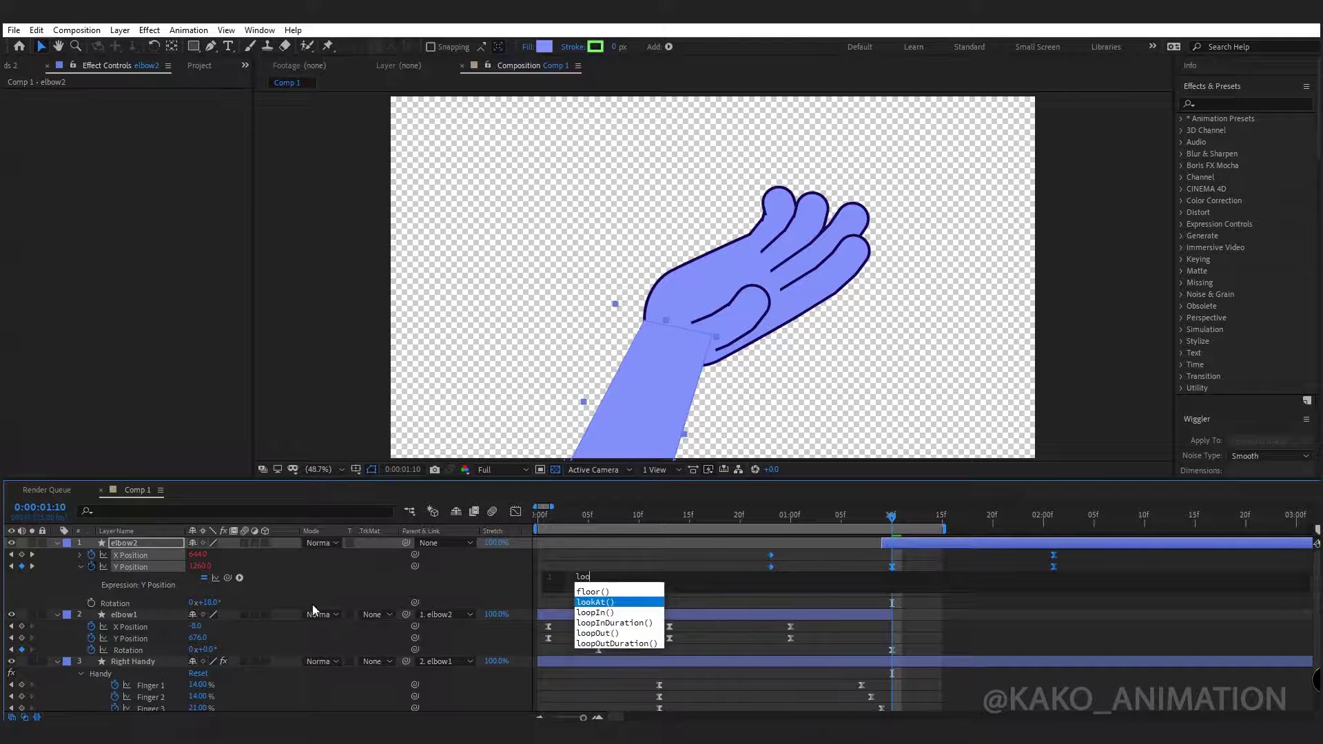
double_click(594, 633)
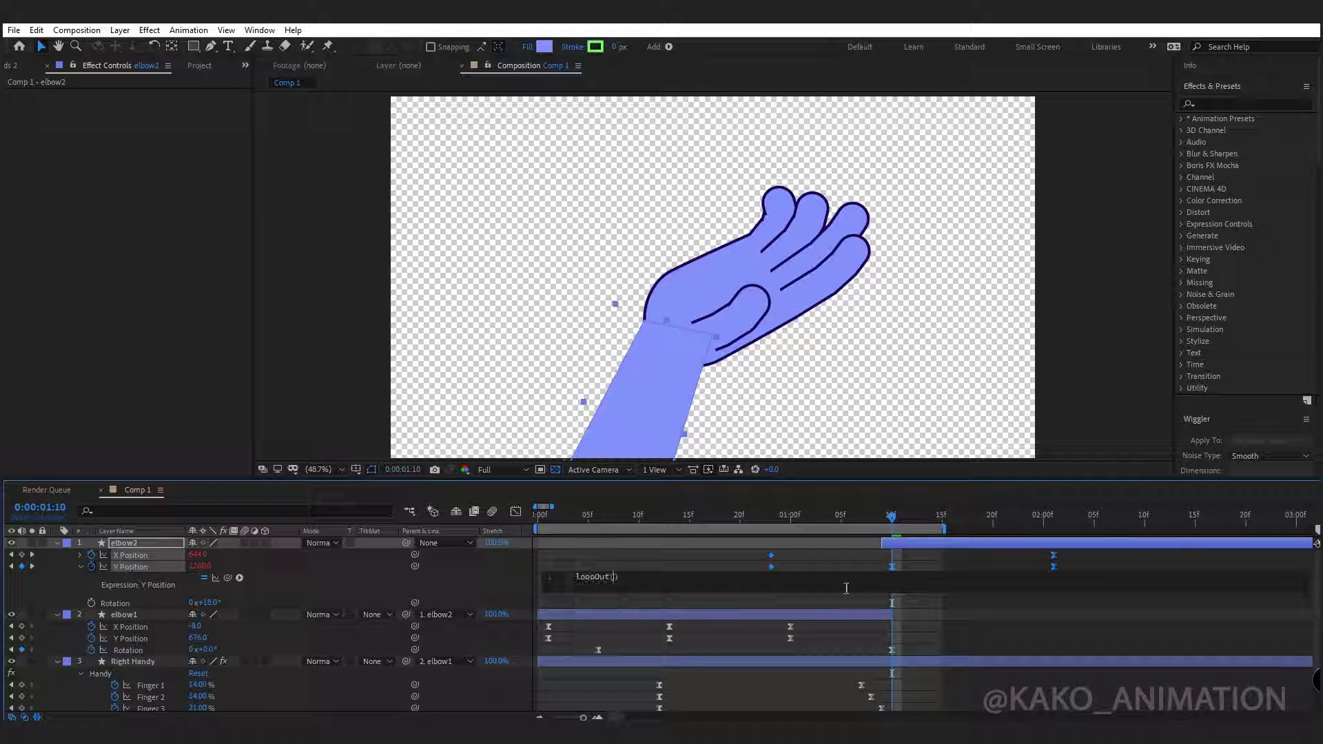
left_click(960, 565)
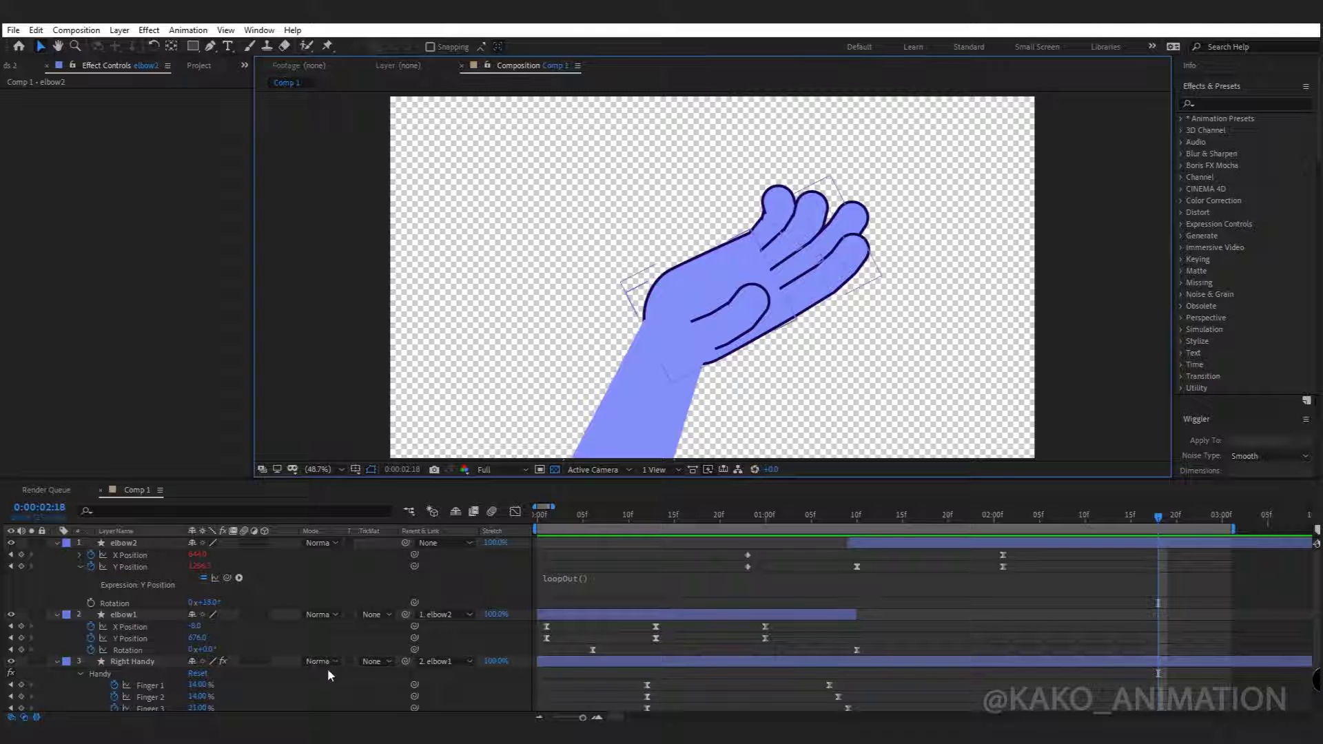
Duplicate the Right Handy layer and set the copy's fill color to white (FFFFFF)
left_click(131, 661)
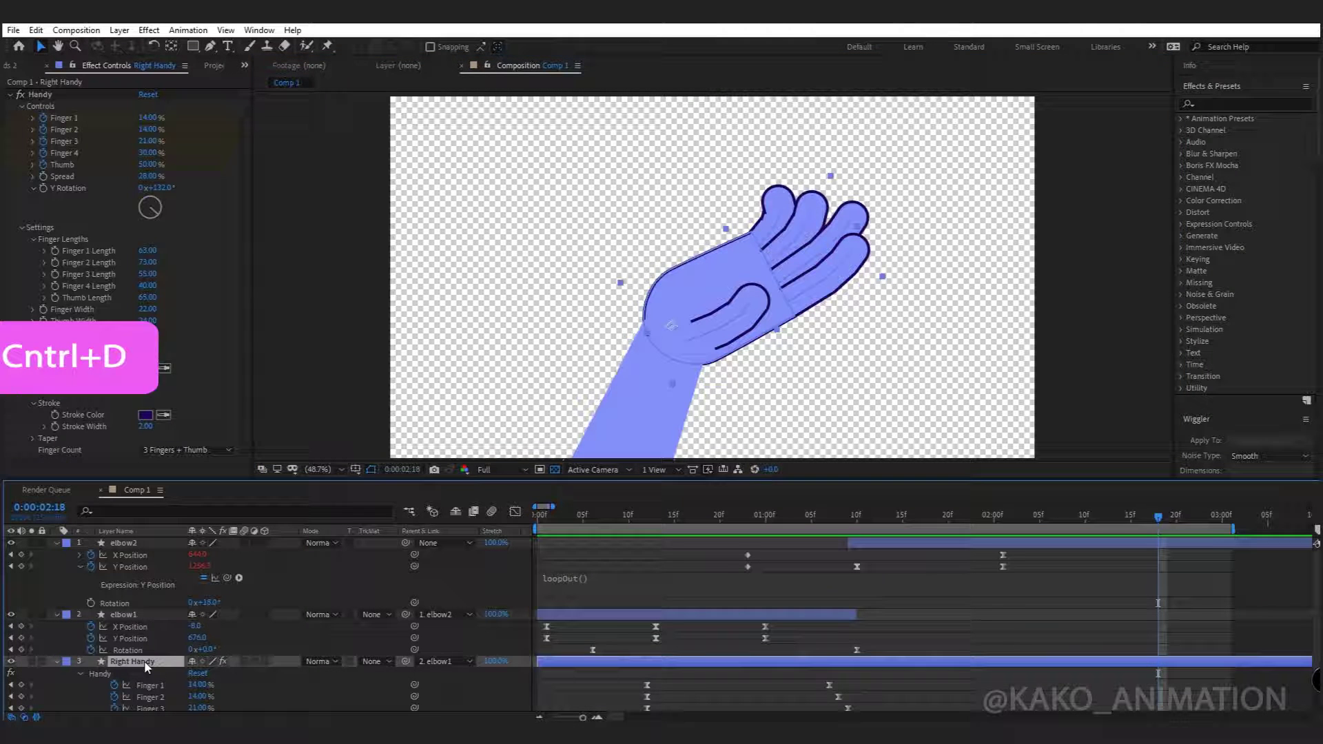
key("ctrl+d")
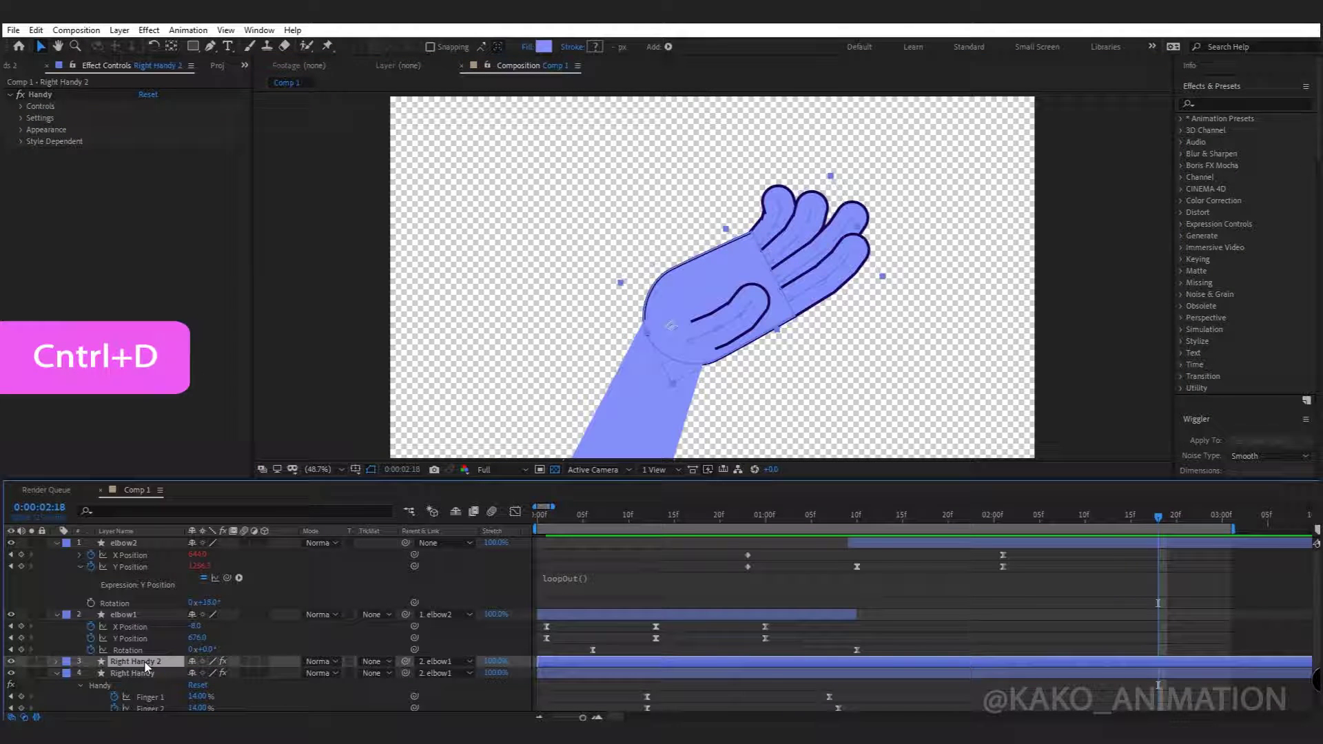
left_click(21, 130)
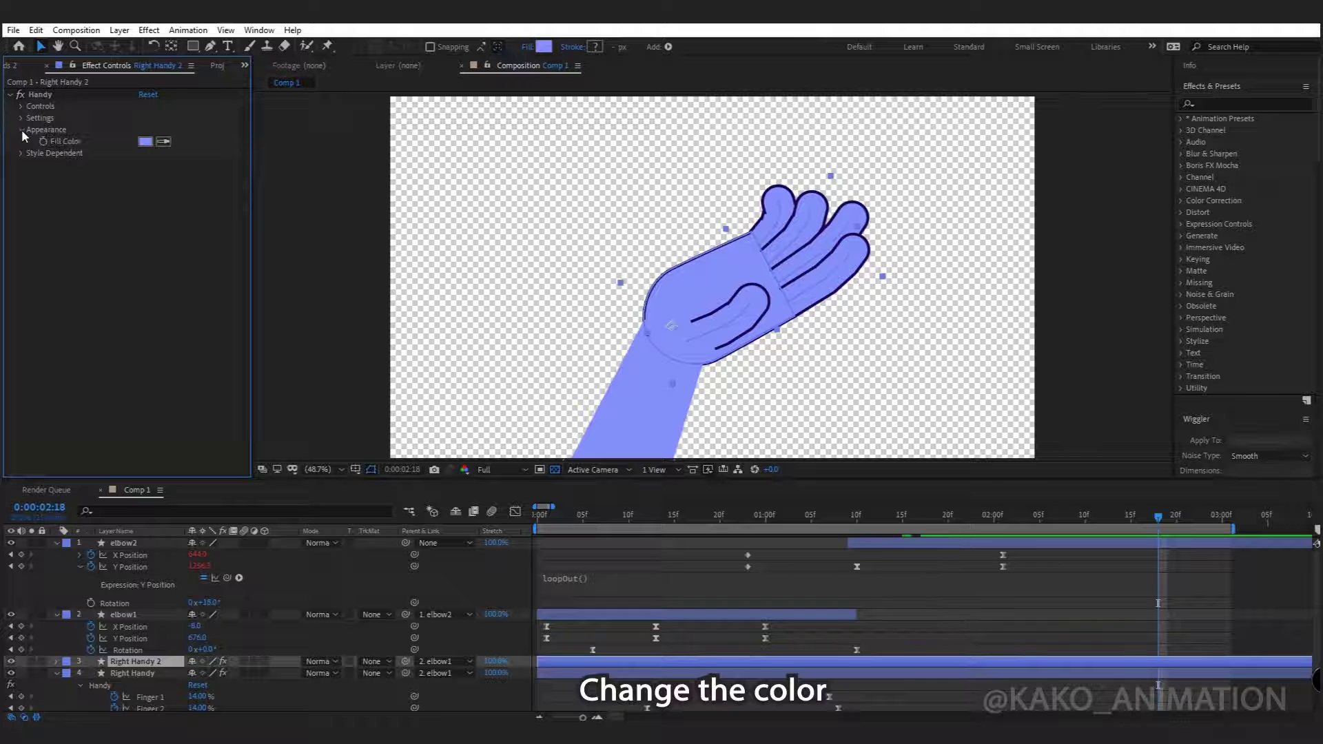
left_click(145, 141)
left_click(571, 495)
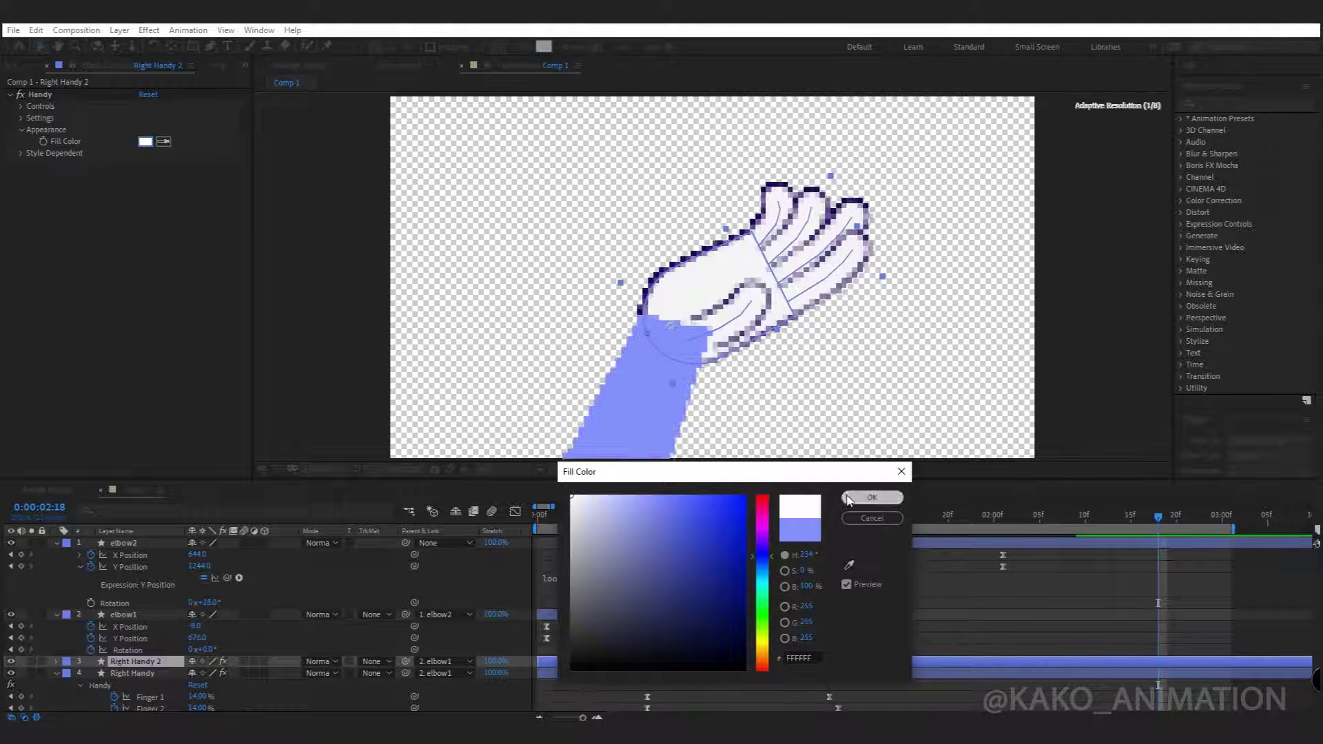
left_click(871, 498)
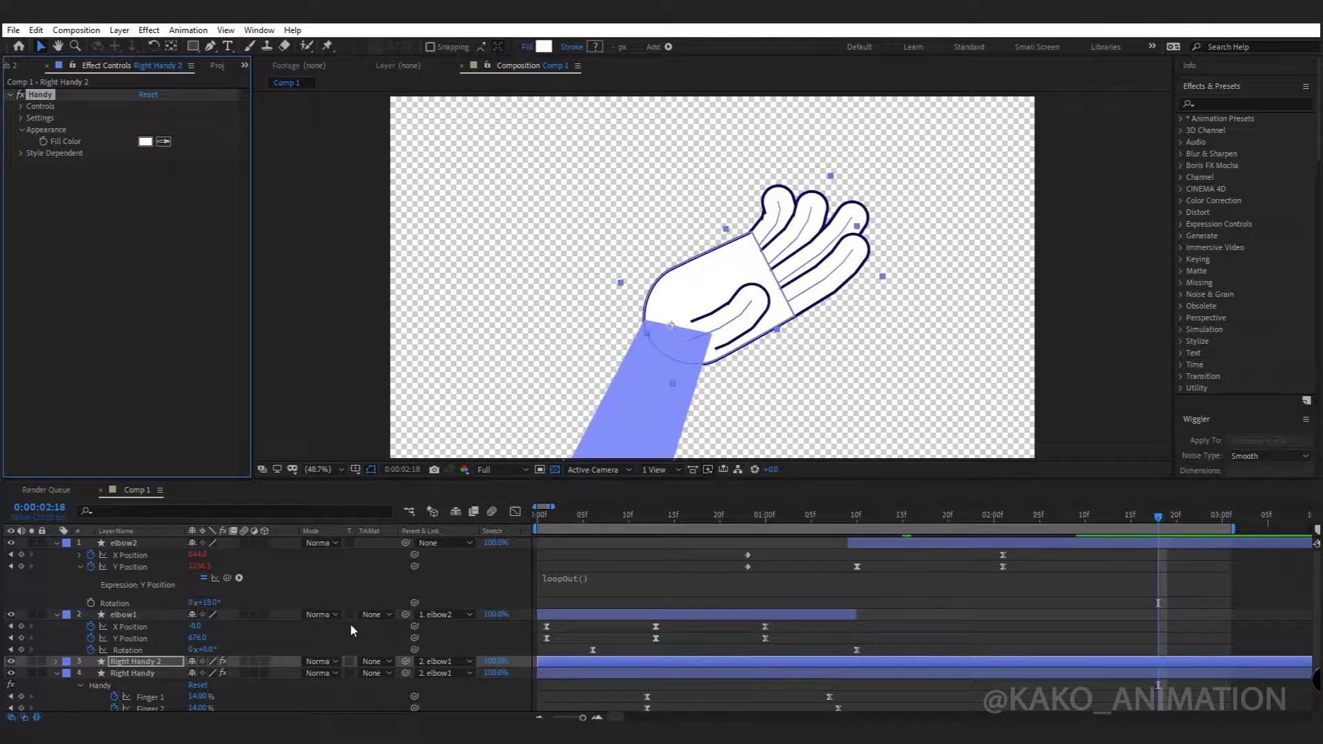
Draw a closed Pen tool mask on the white hand copy around its upper palm and two upper fingers
left_click(210, 47)
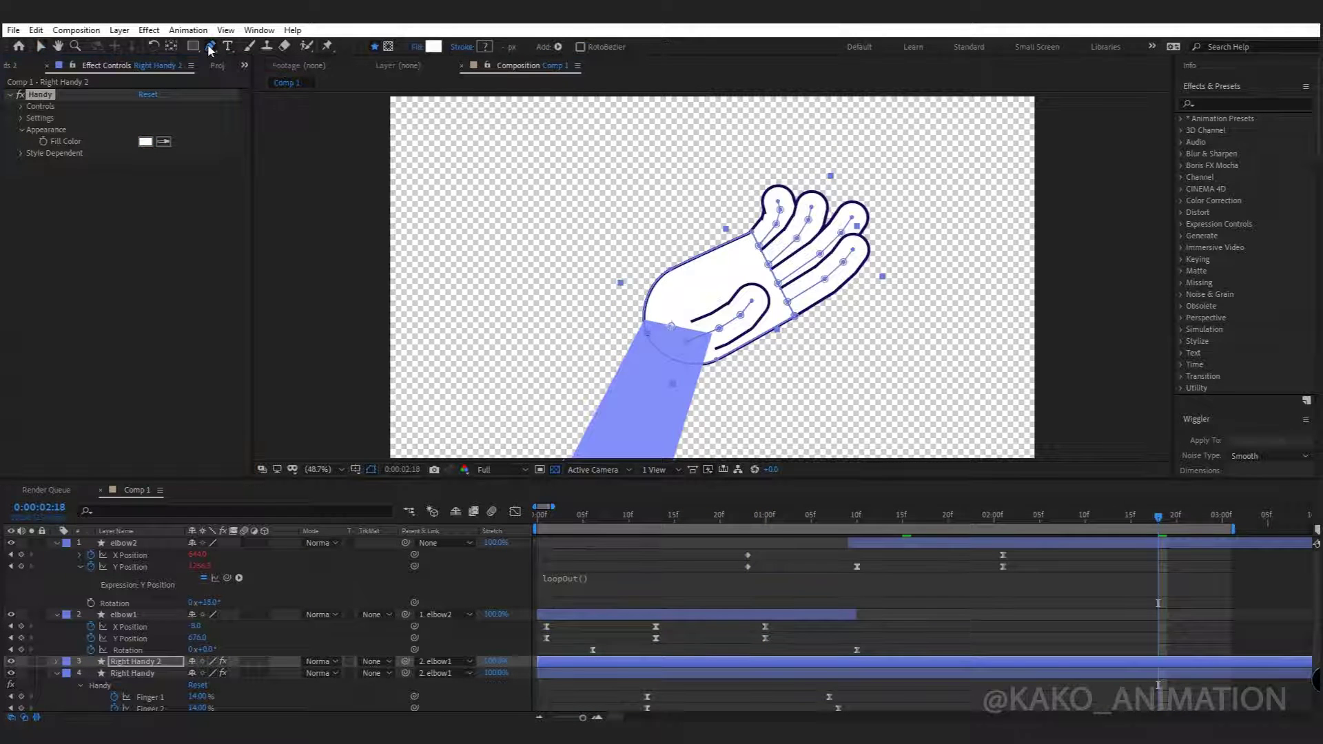
left_click(388, 47)
left_click(835, 197)
left_click_drag(802, 247, 793, 256)
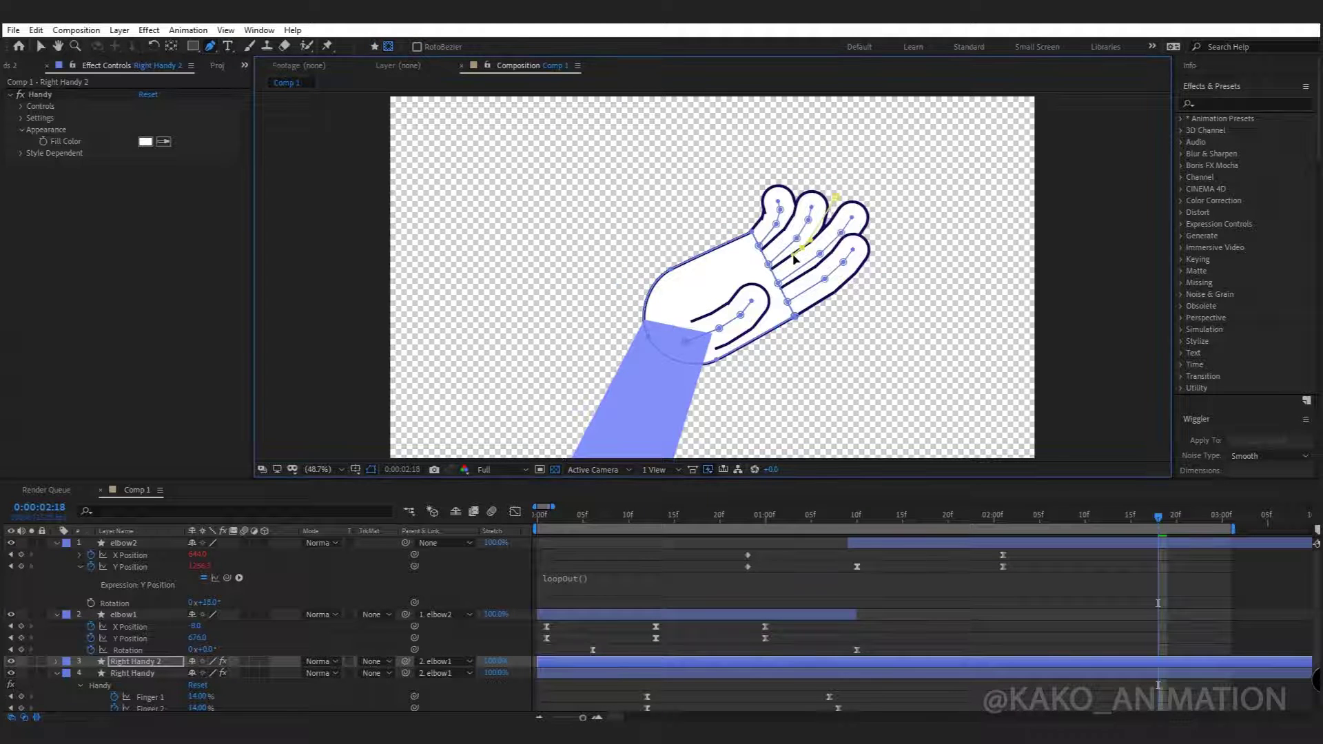
left_click(706, 296)
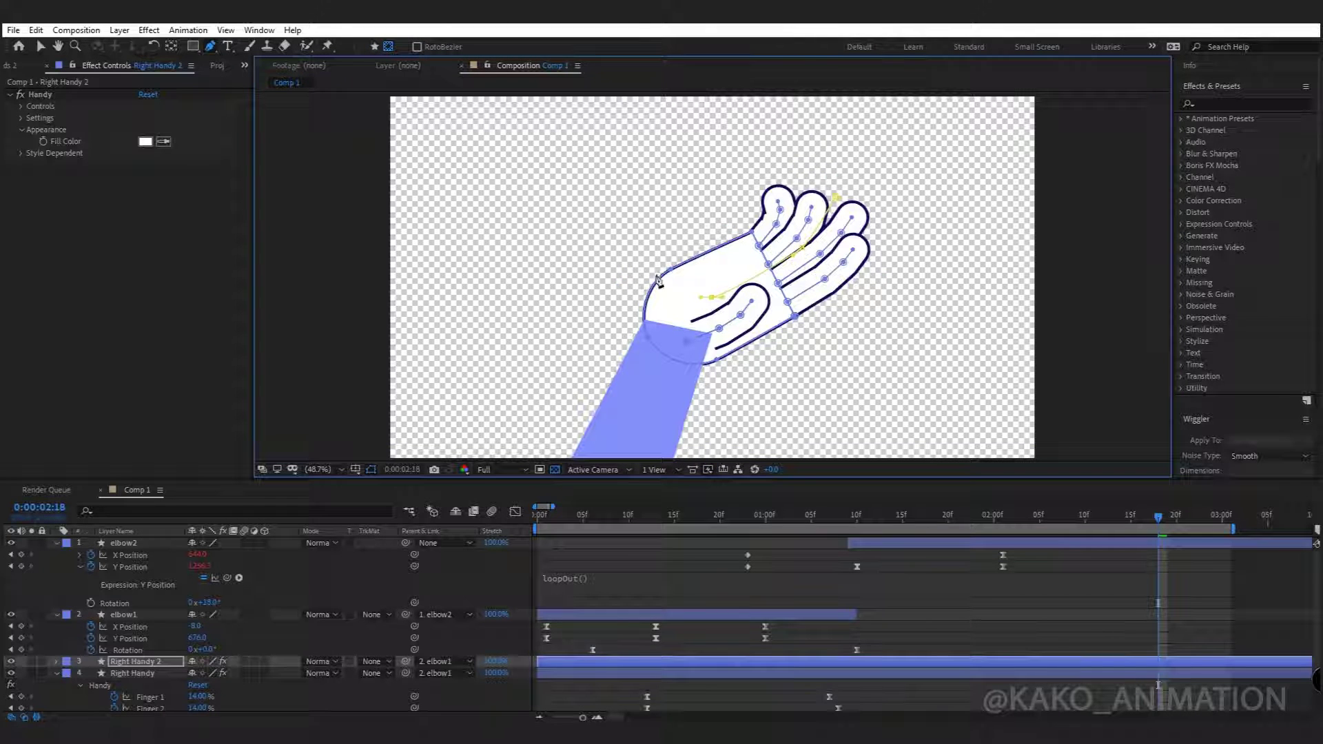
left_click(707, 191)
left_click(836, 198)
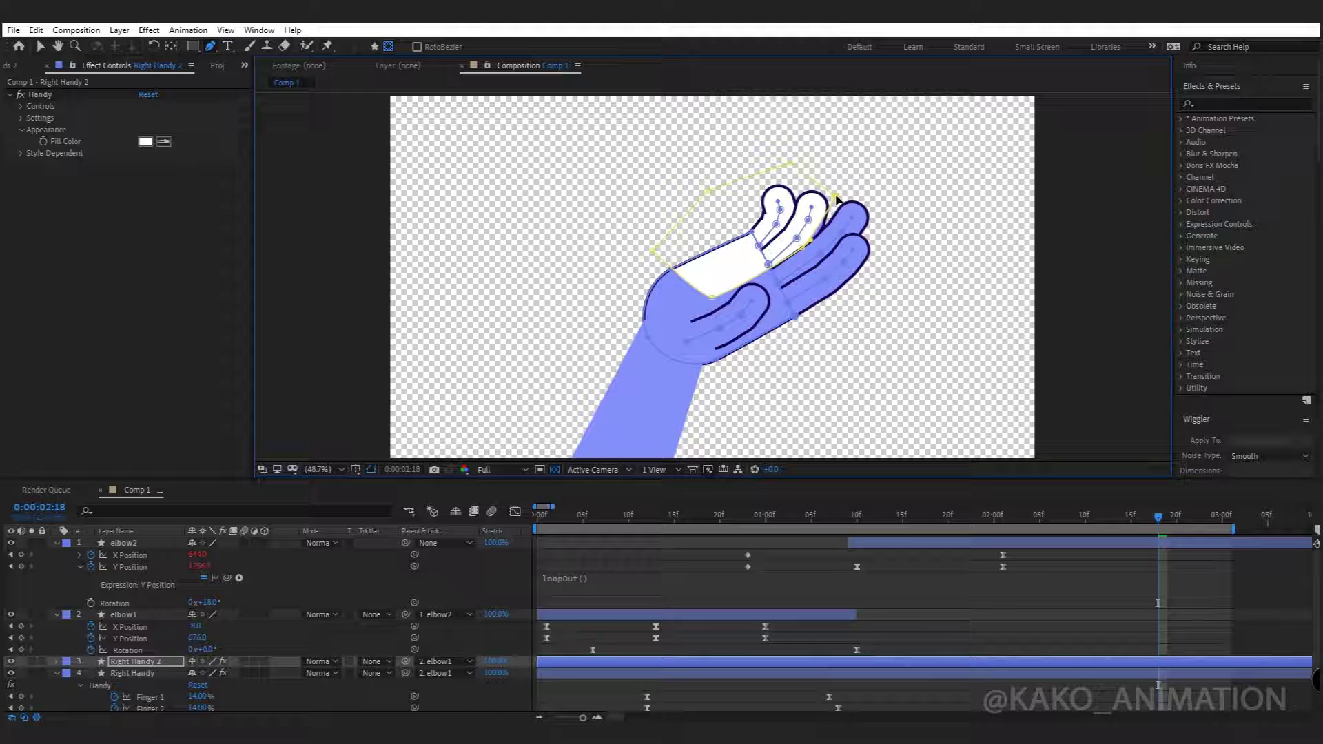
Feather the hand copy's mask by 42 pixels and nudge the mask's lower point on the palm slightly upward
key("f")
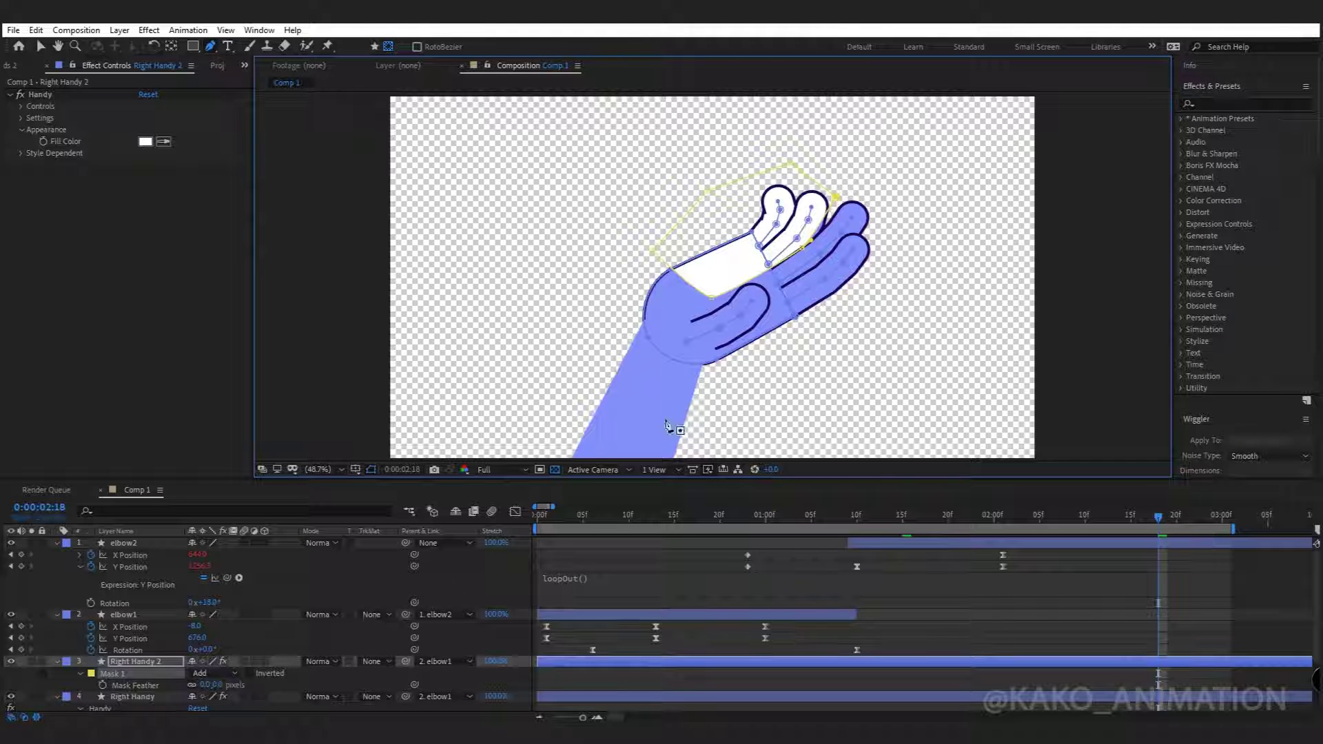
left_click(203, 685)
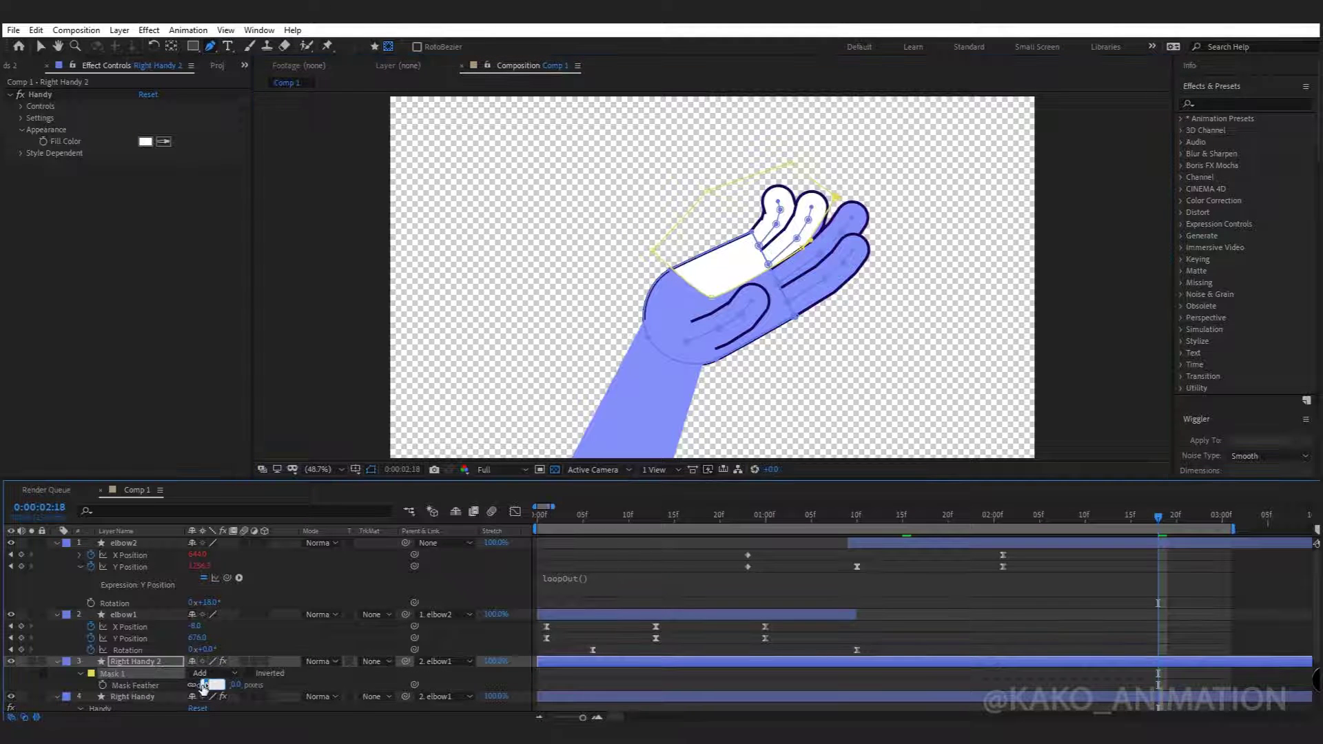
type("42")
key("Return")
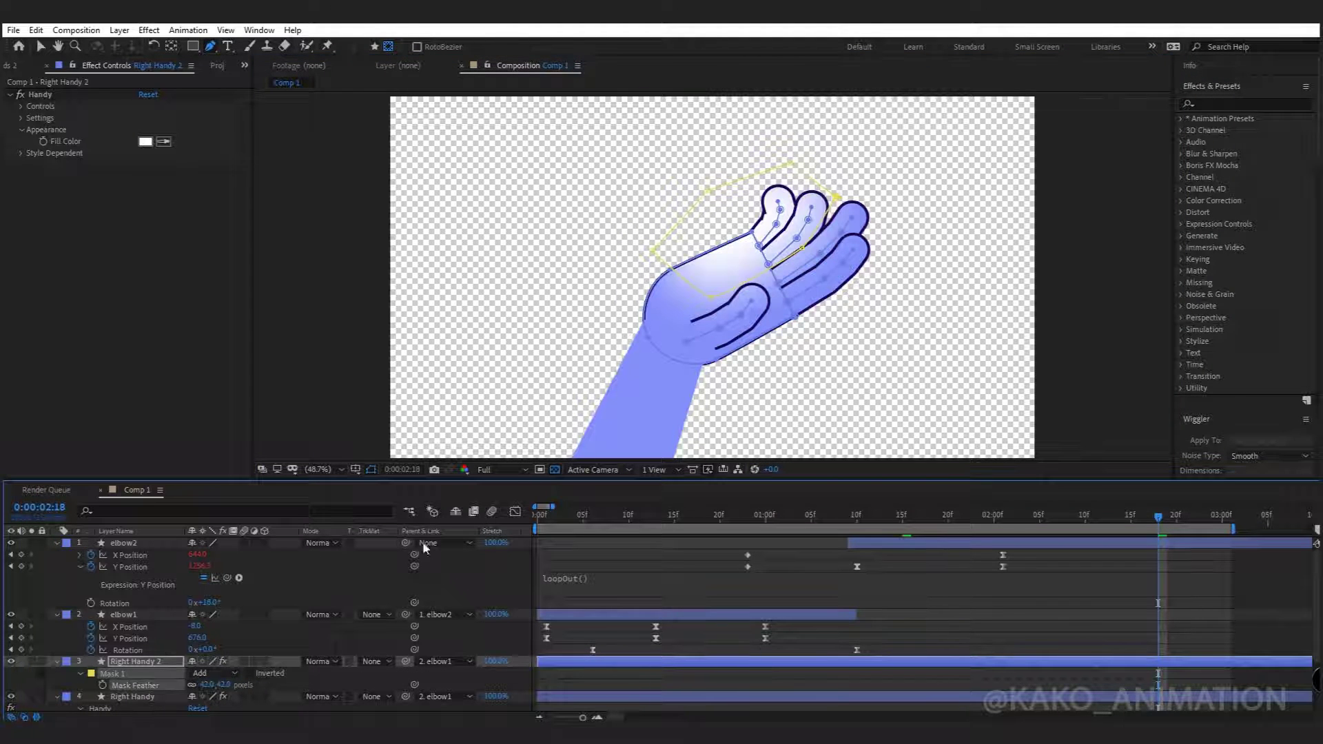
left_click(720, 297)
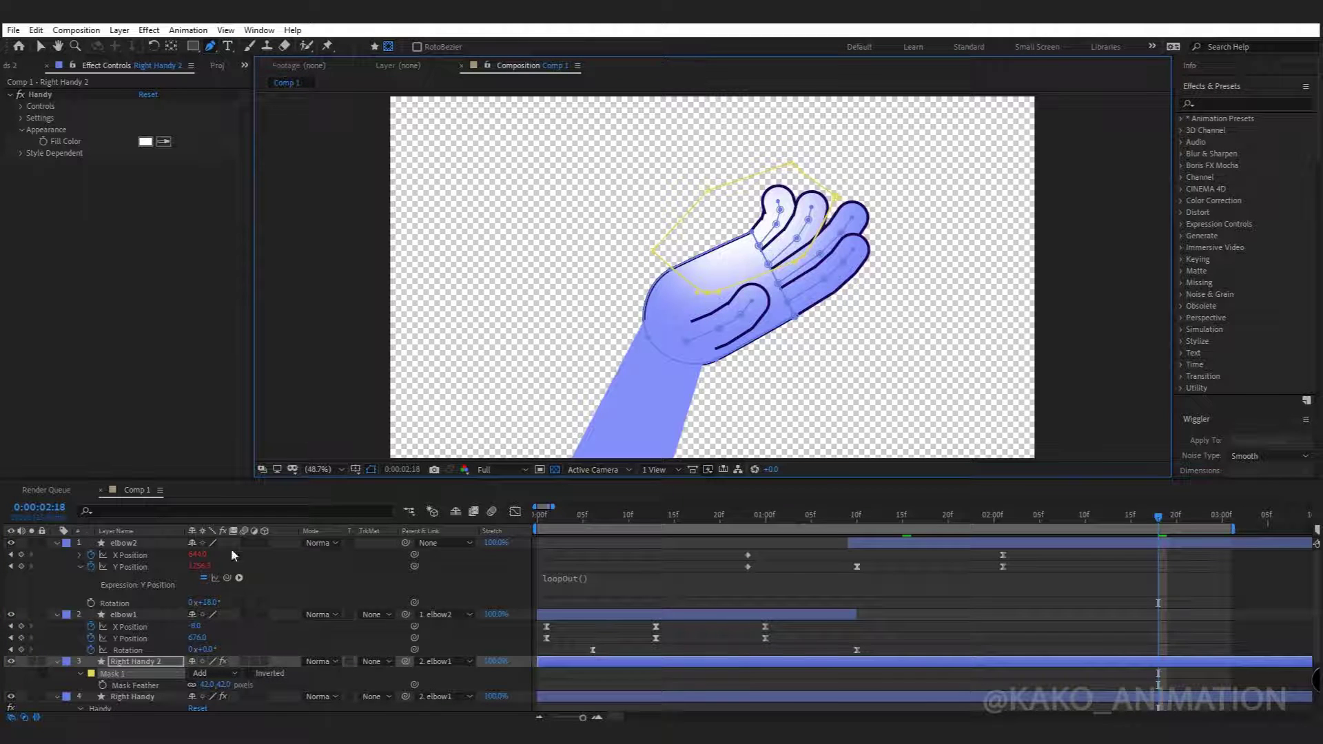
Add a Fill Color keyframe for the white hand copy's Handy effect at 0:00:00:22
left_click(58, 662)
left_click(58, 662)
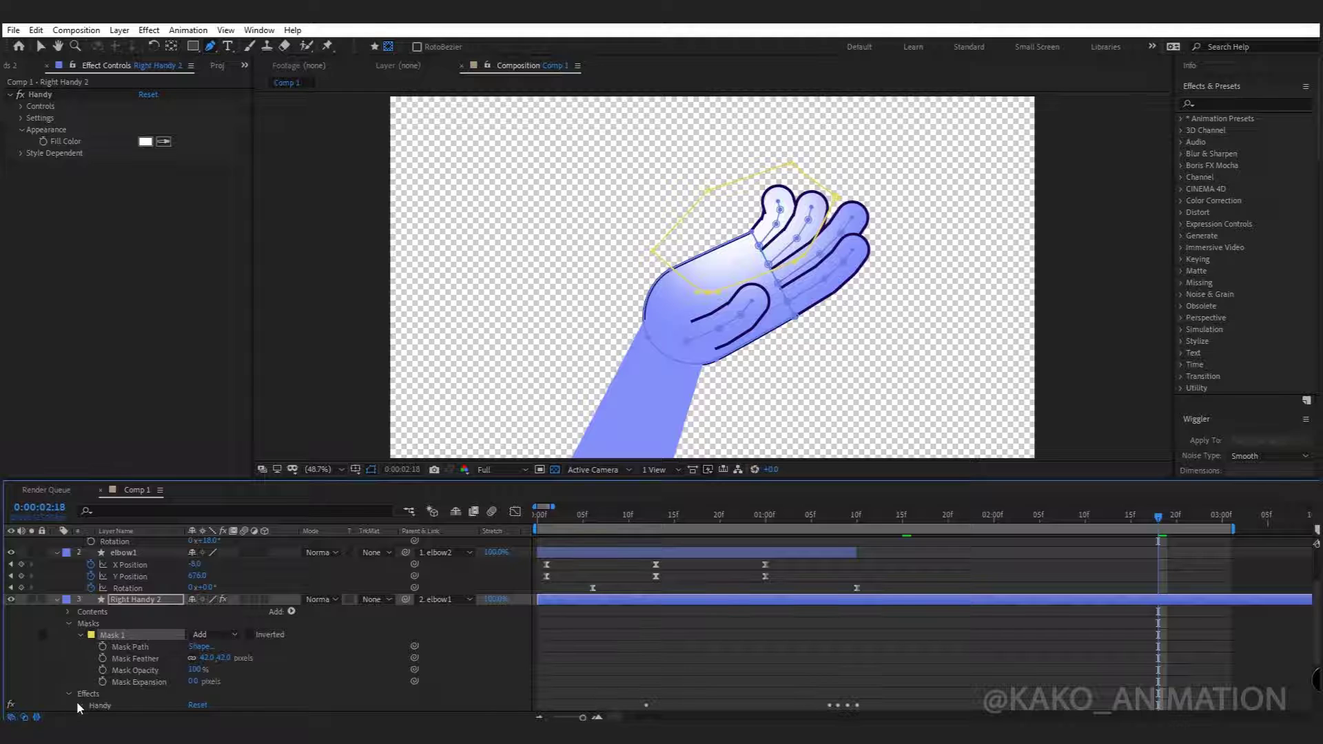
left_click(79, 703)
left_click(91, 682)
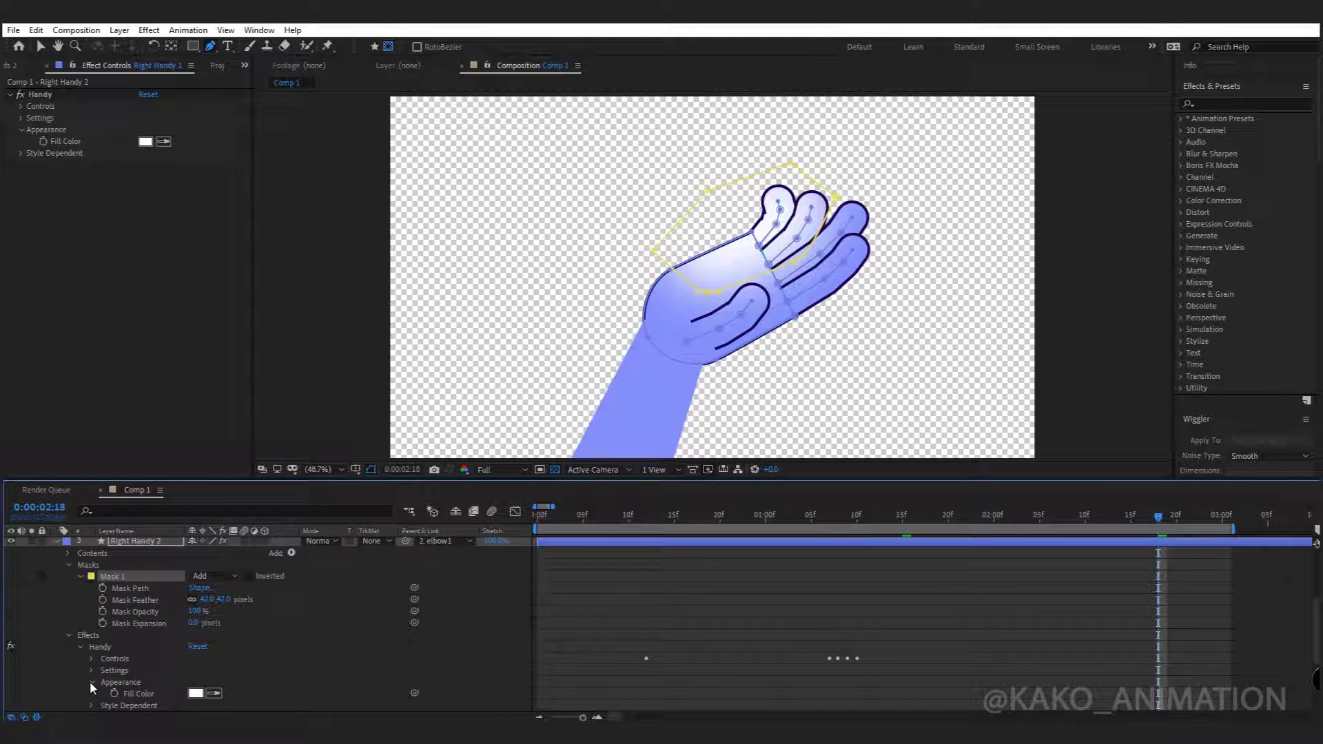
mouse_move(694, 510)
left_mouse_down()
mouse_move(684, 516)
mouse_move(719, 517)
left_mouse_up()
left_click(748, 520)
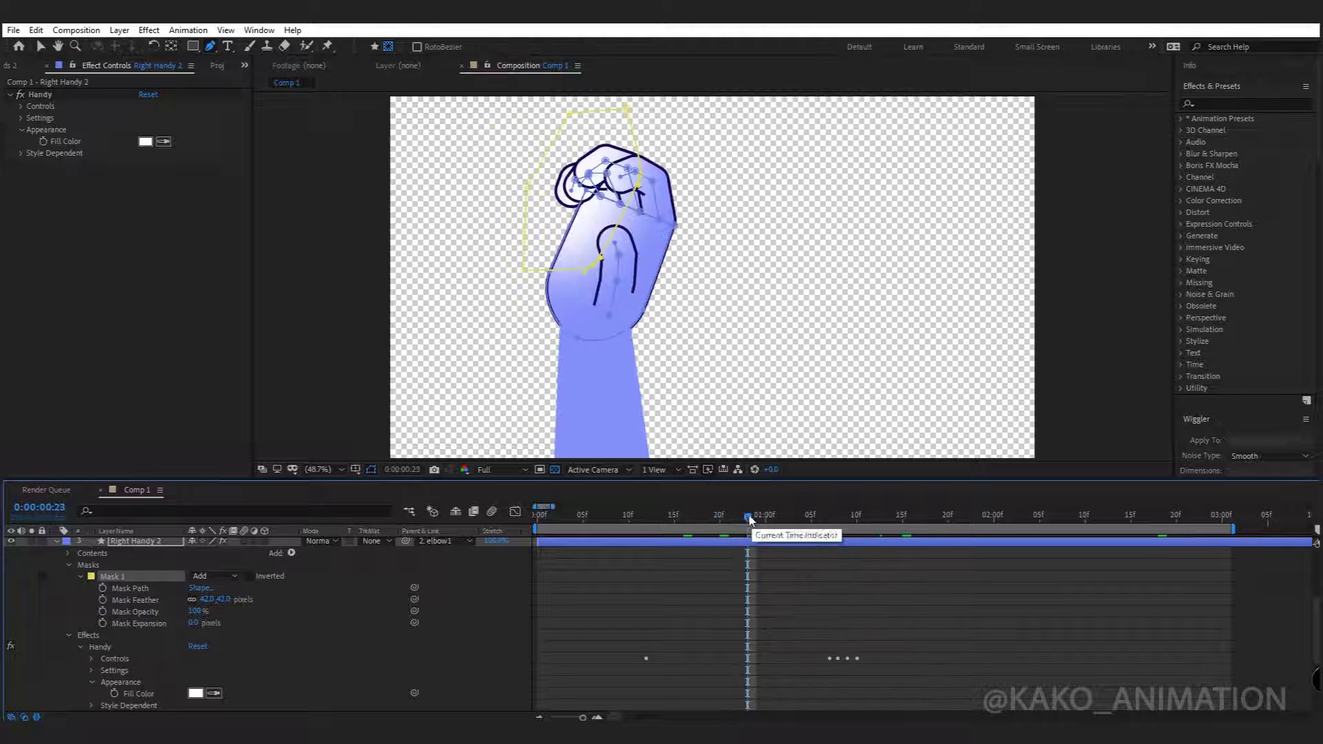
left_click(738, 519)
left_click(113, 693)
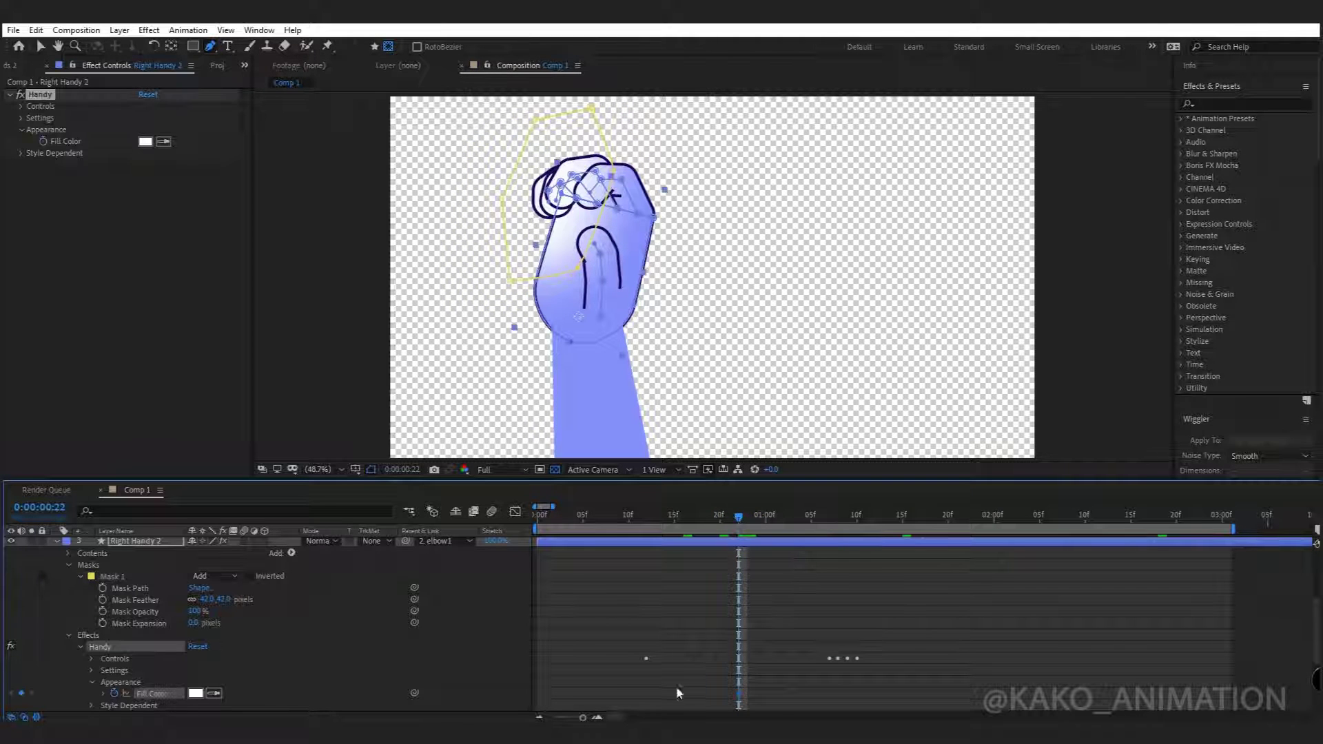
Change the hand copy's fill color to pink at 0:00:01:07
key("k")
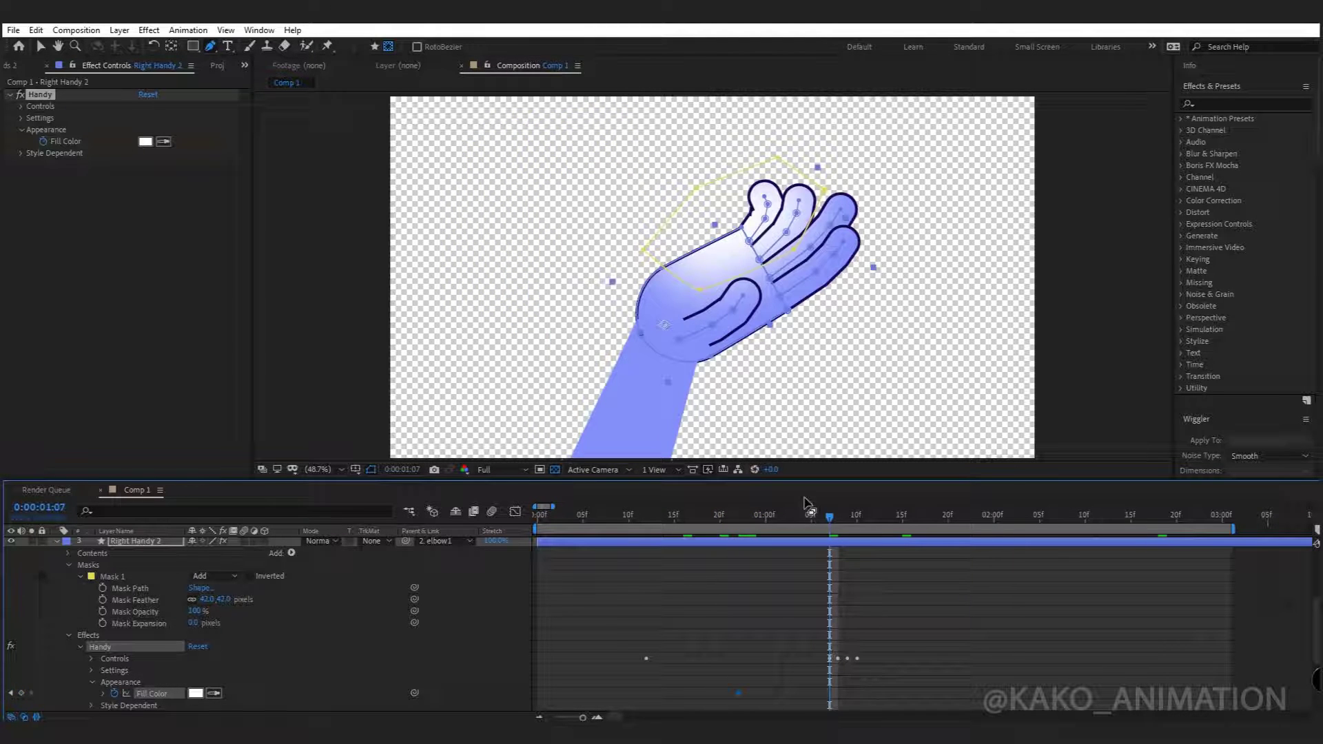
left_click(195, 693)
left_click(631, 497)
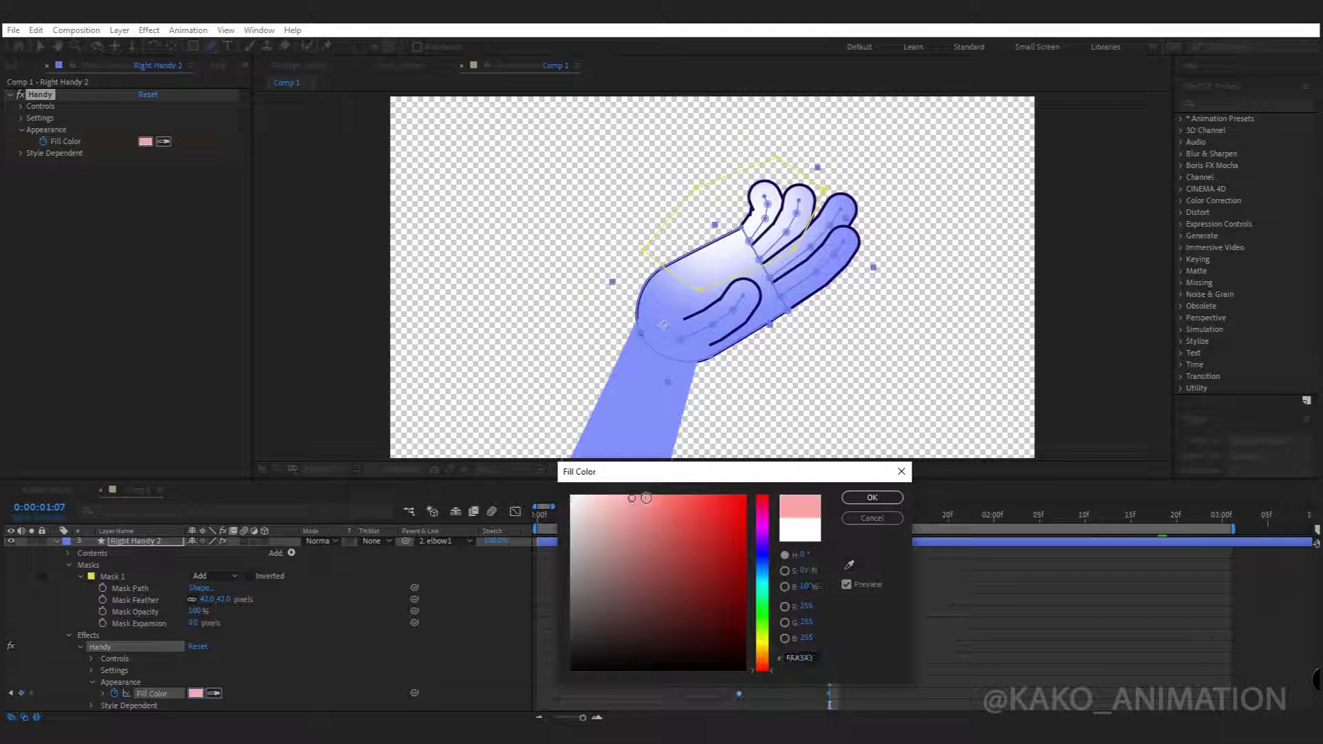
left_click(762, 523)
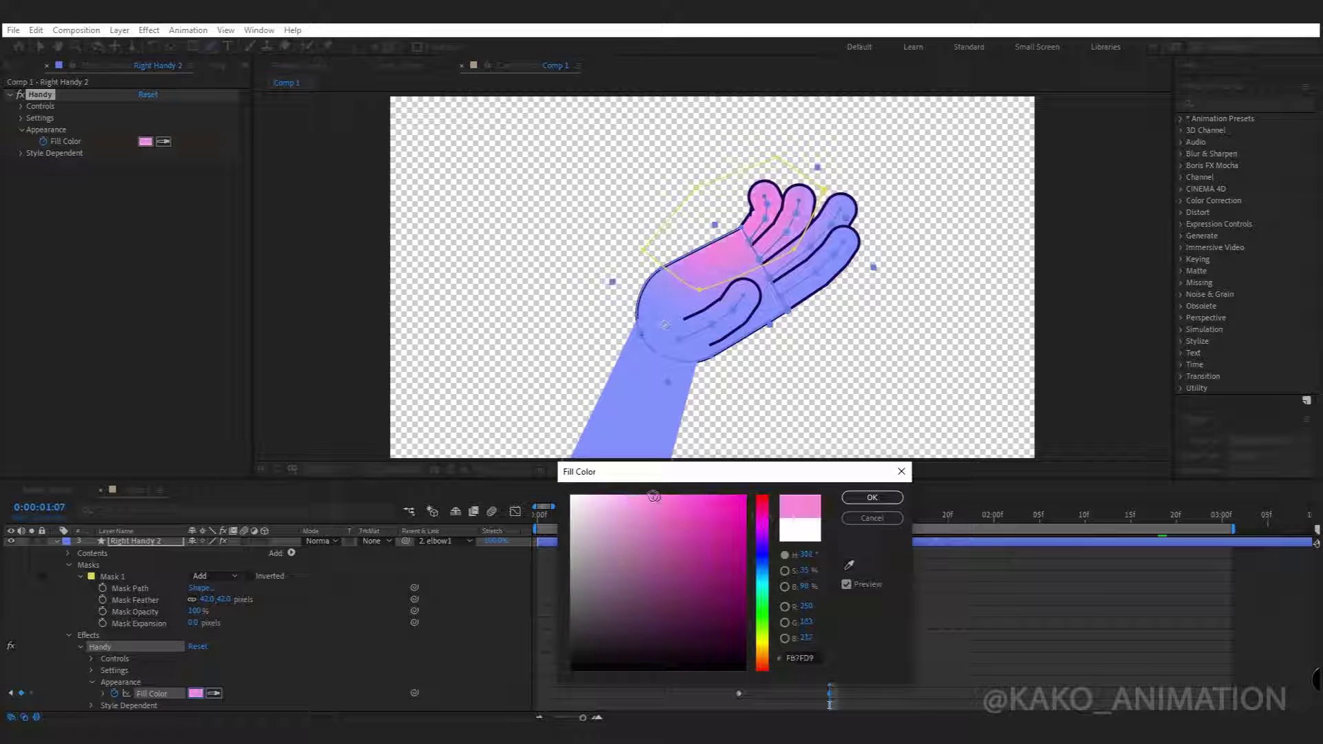
left_click(871, 497)
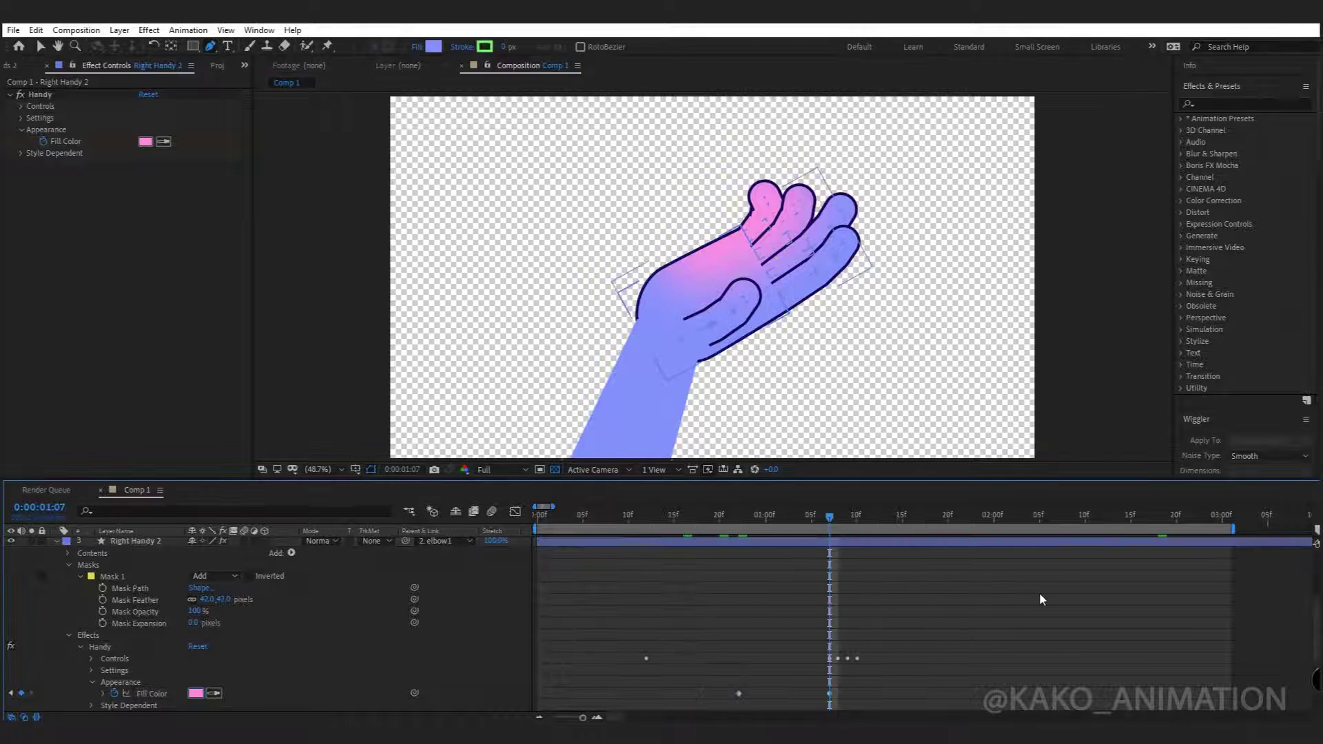
Move the Fill Color keyframes earlier to 0:00:00:20 and 0:00:01:05, and preview the color change
left_click(711, 516)
left_click(734, 522)
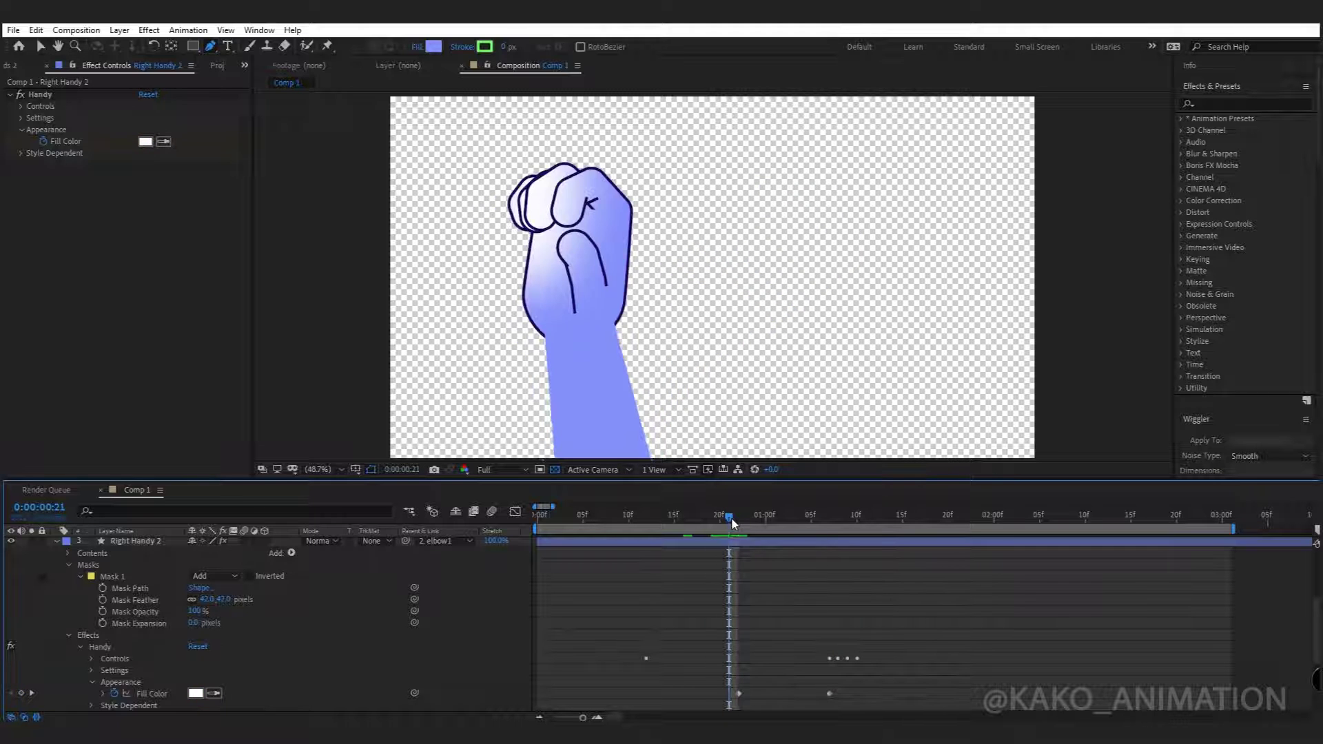
left_click_drag(738, 693, 719, 698)
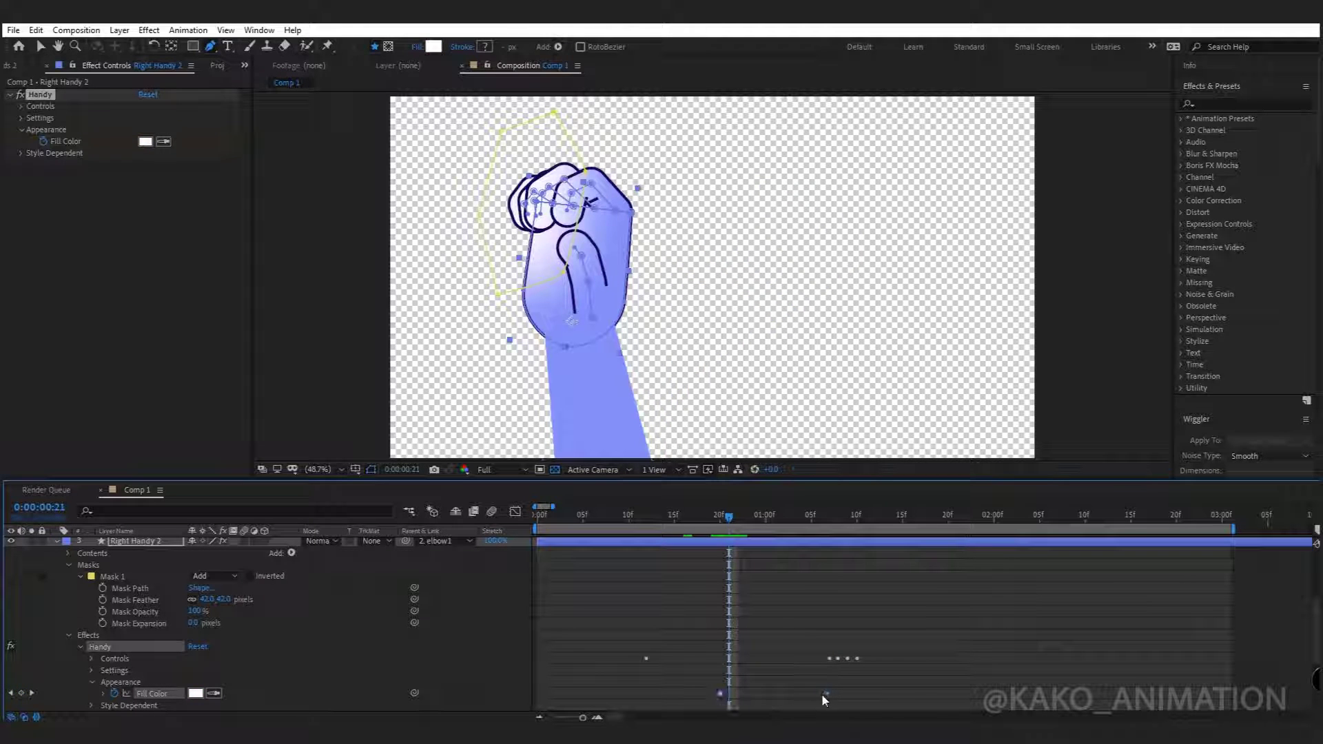
left_click_drag(815, 695, 810, 695)
left_click(681, 522)
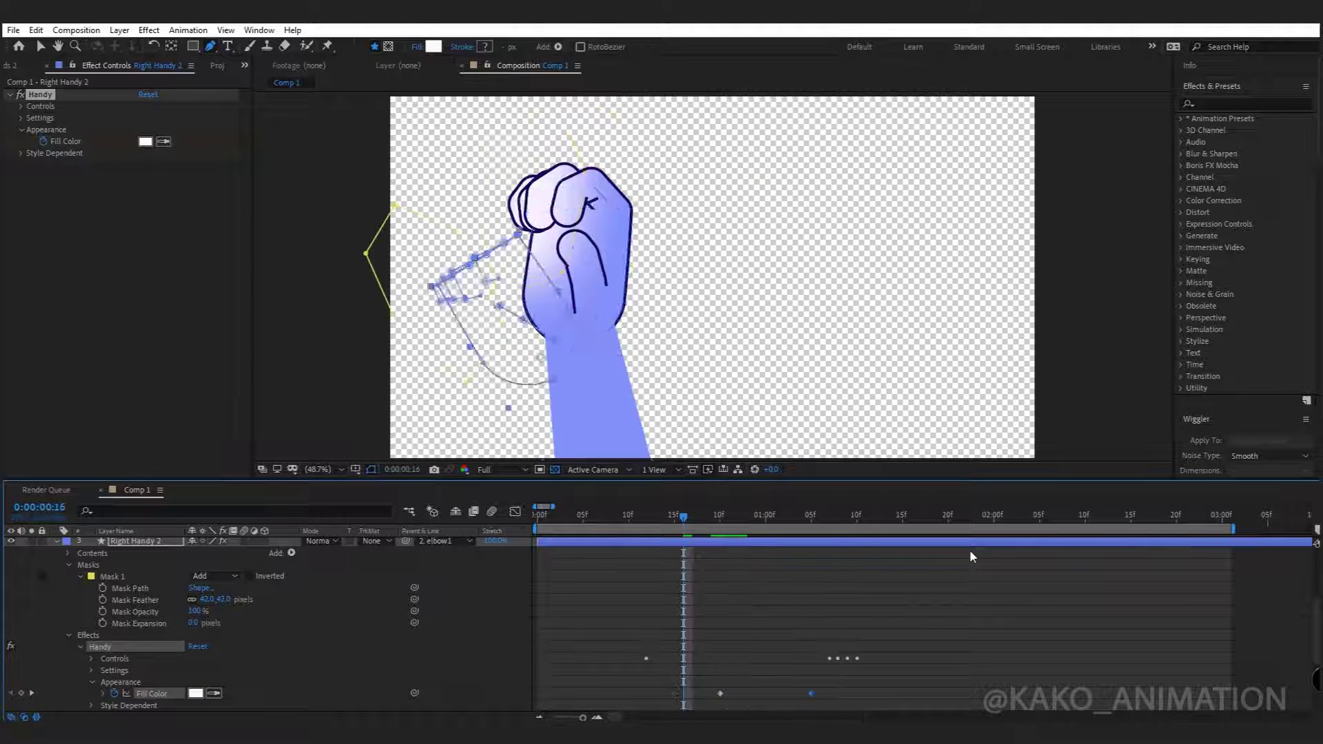
key("space")
key("space")
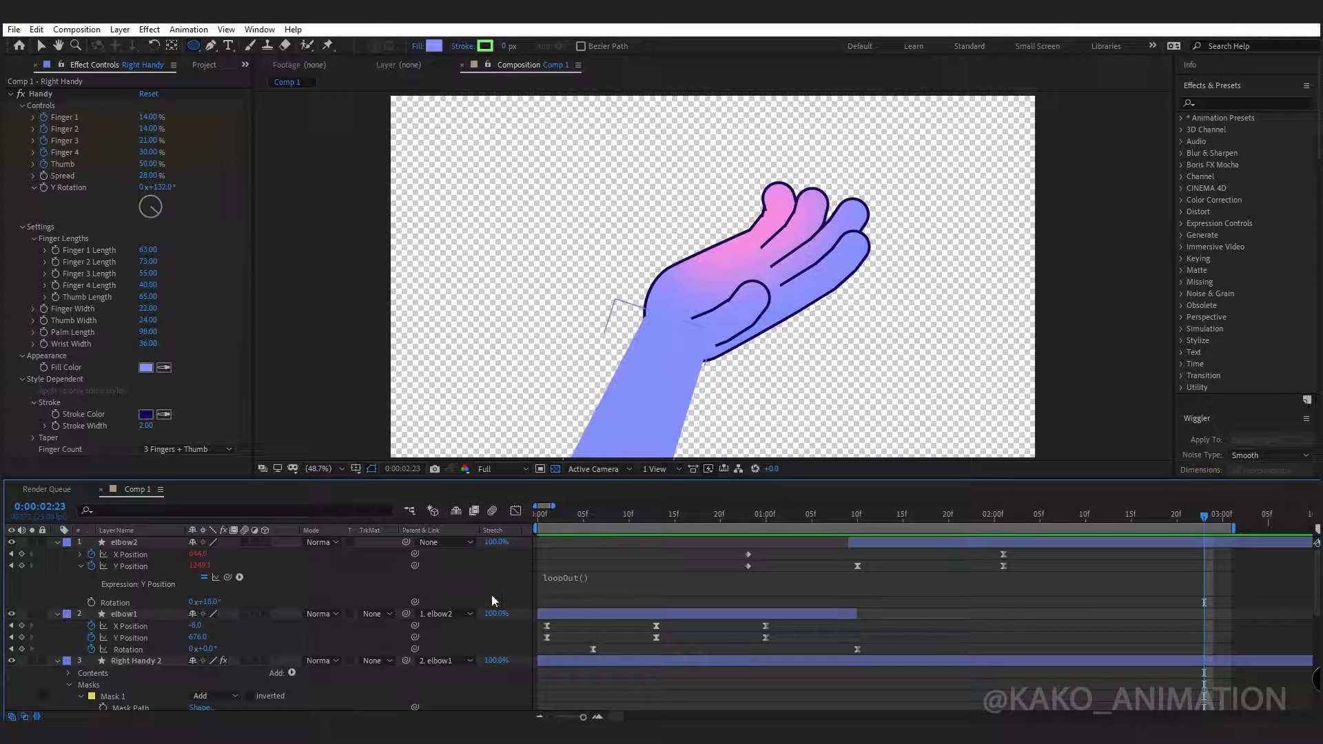
Create a dark purple 1920 x 1080 px solid and duplicate it
right_click(445, 585)
mouse_move(475, 433)
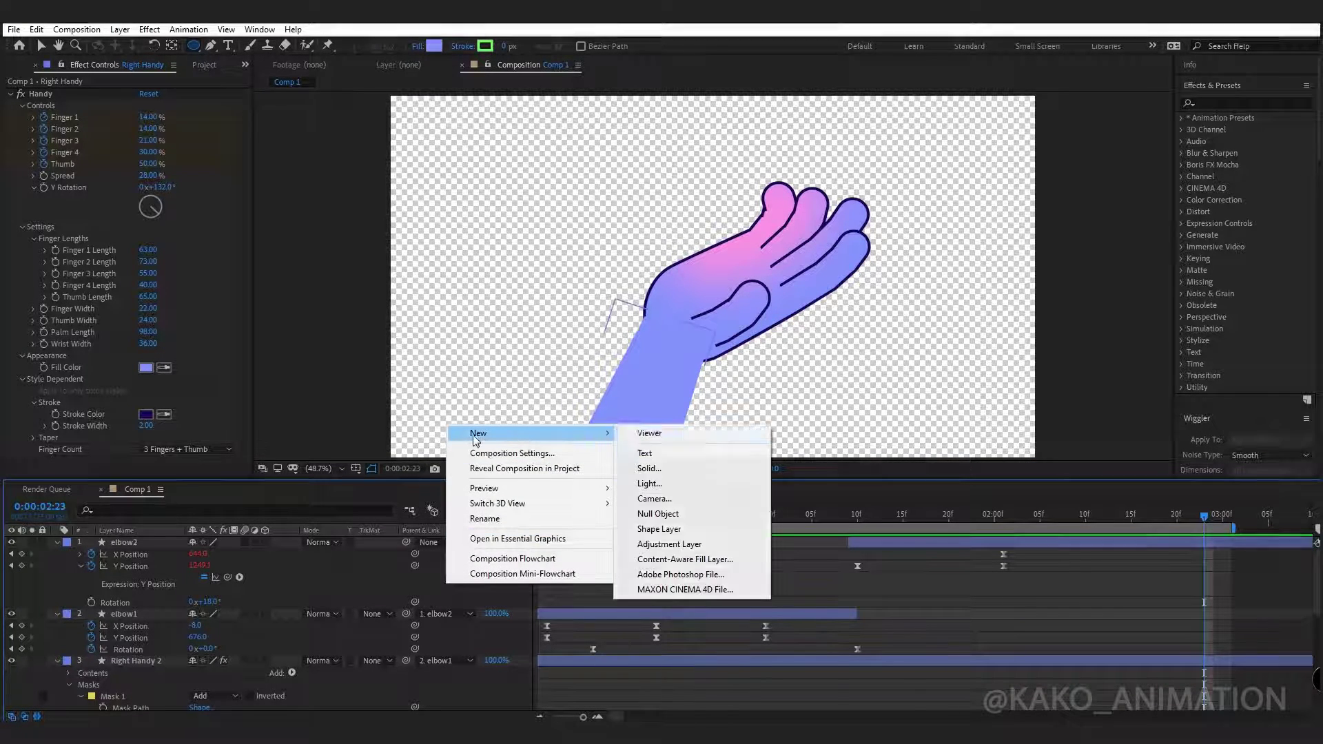
left_click(649, 469)
left_click(1149, 474)
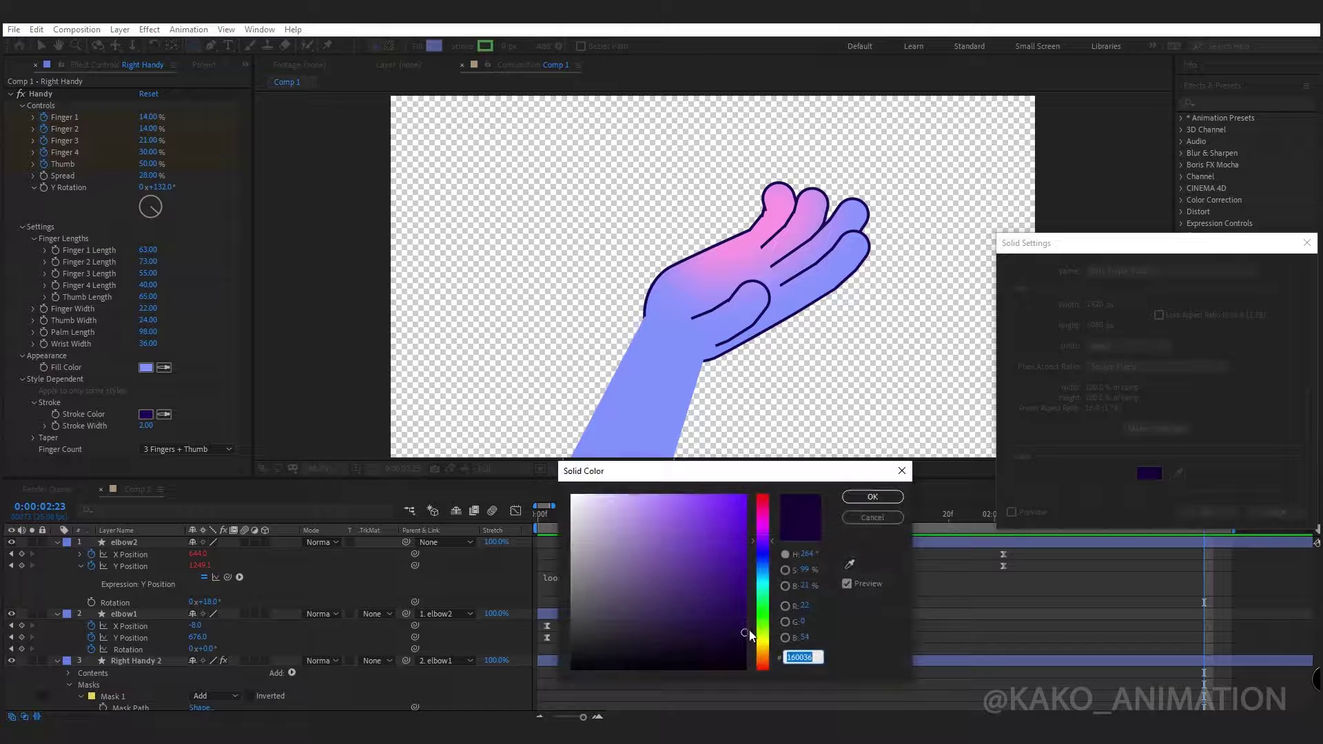
left_click(745, 636)
left_click(872, 496)
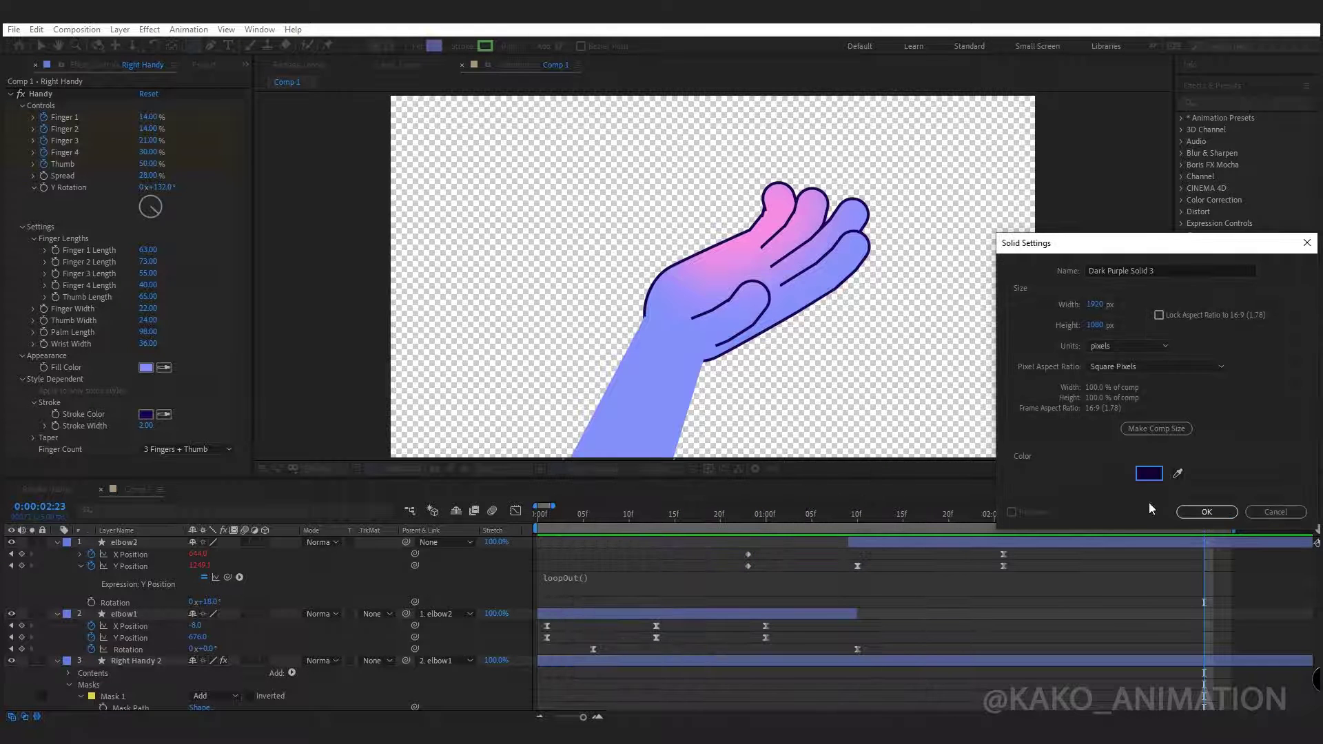
left_click(1197, 512)
key("ctrl+d")
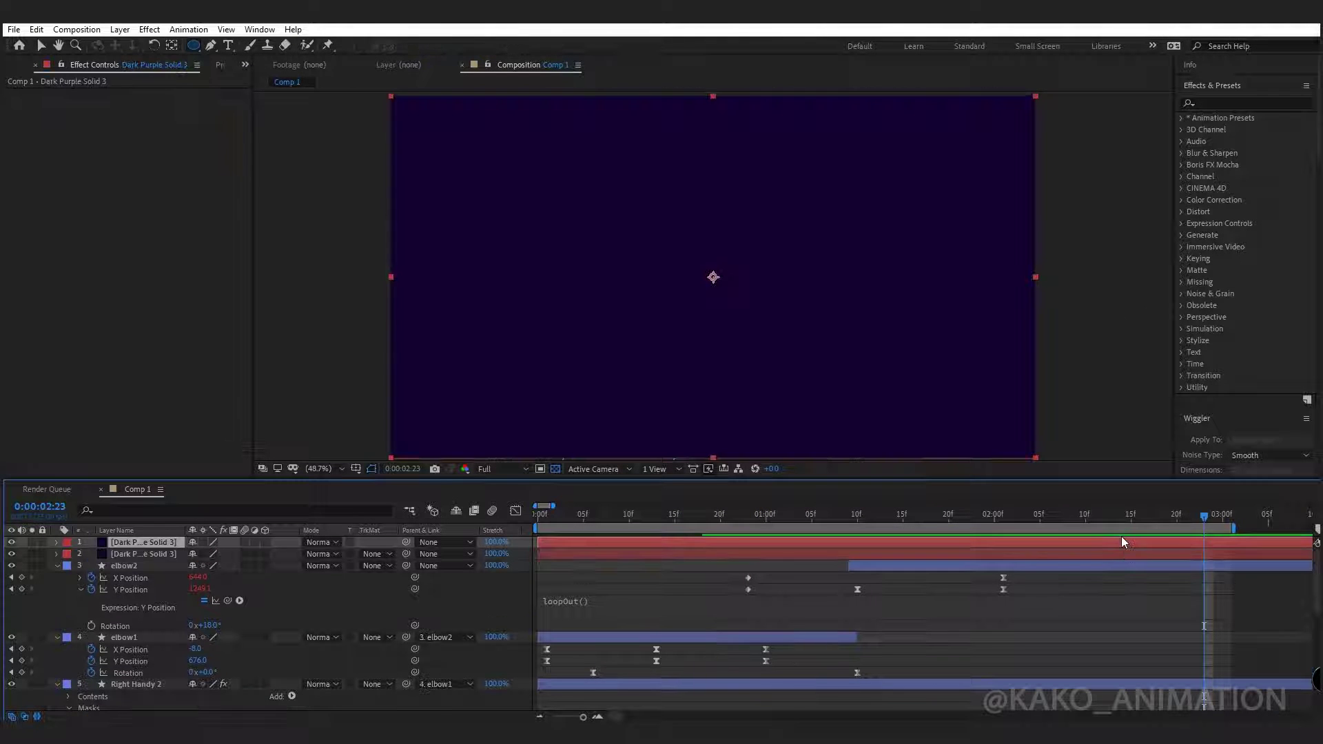
Apply a 4-Color Gradient effect to the upper dark purple solid and set Color 2 and Color 3 to cyan
left_click(149, 30)
mouse_move(180, 233)
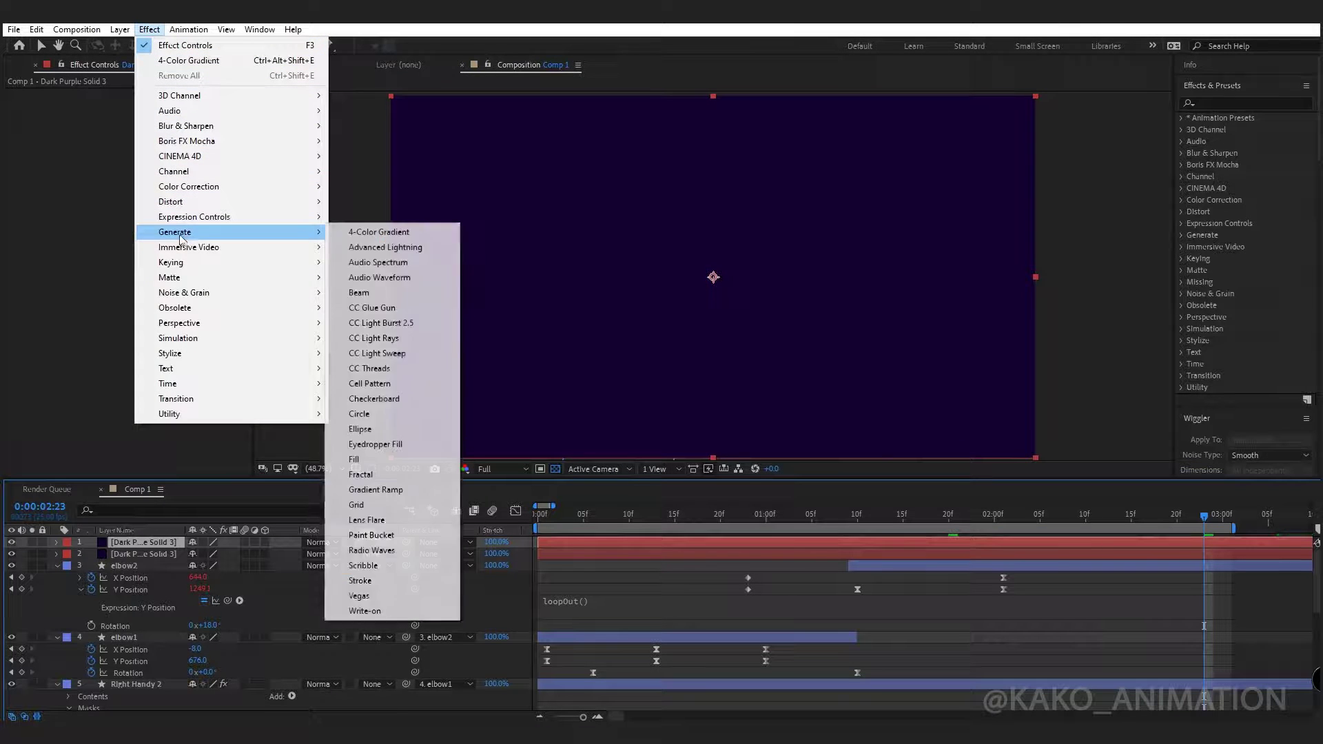
left_click(375, 232)
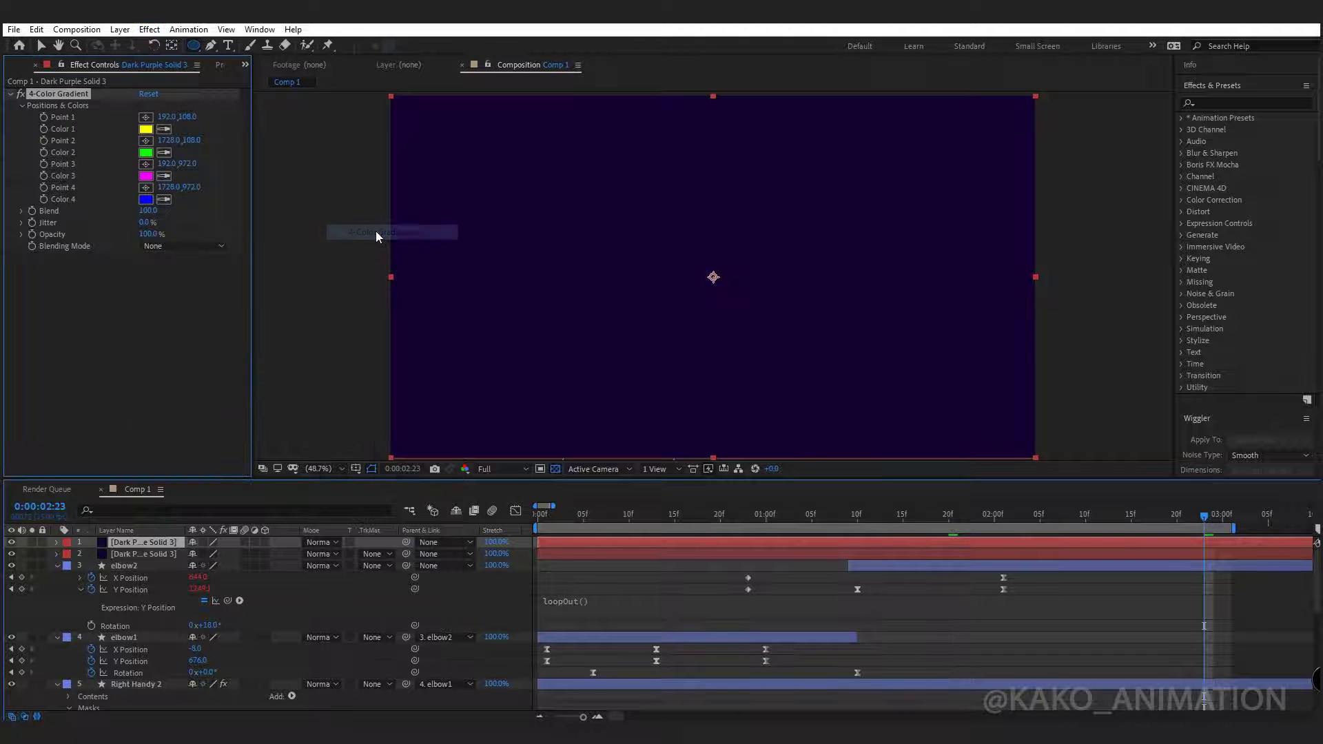
left_click(147, 154)
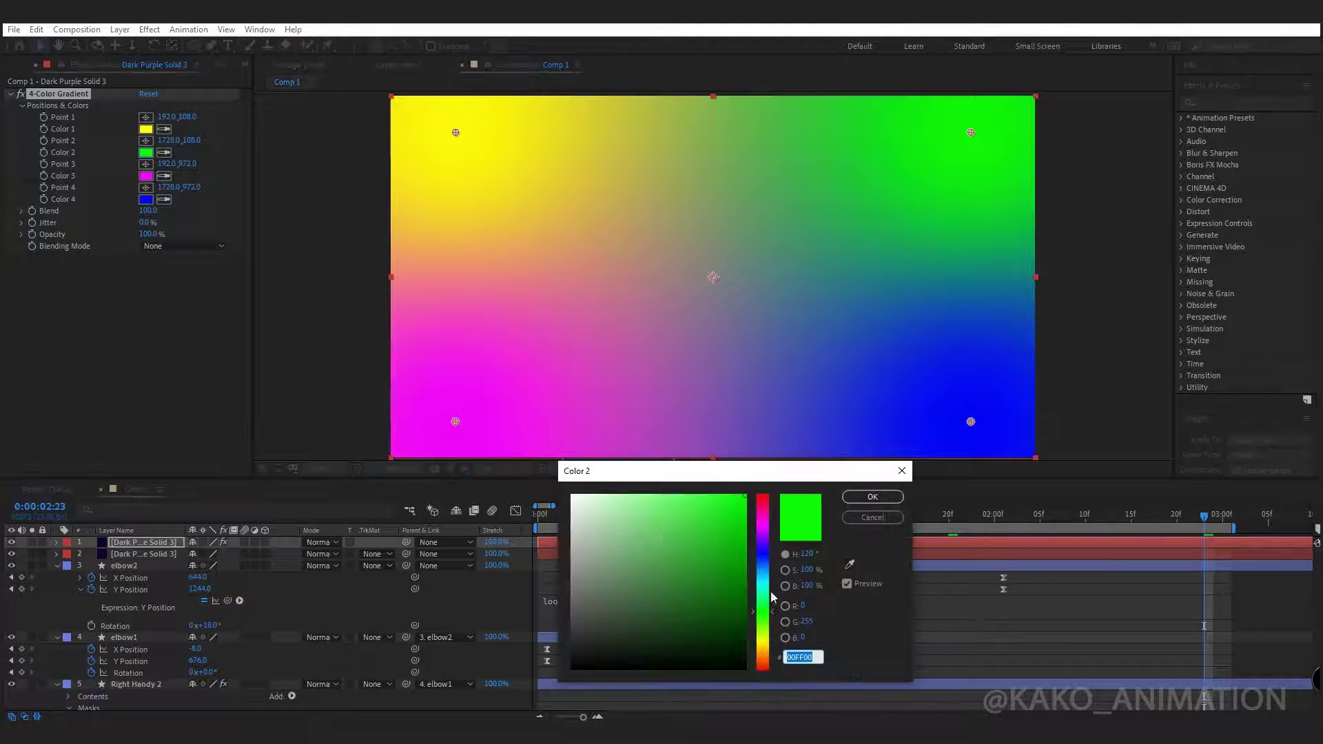
left_click(764, 583)
left_click(872, 497)
left_click(164, 176)
left_click(146, 153)
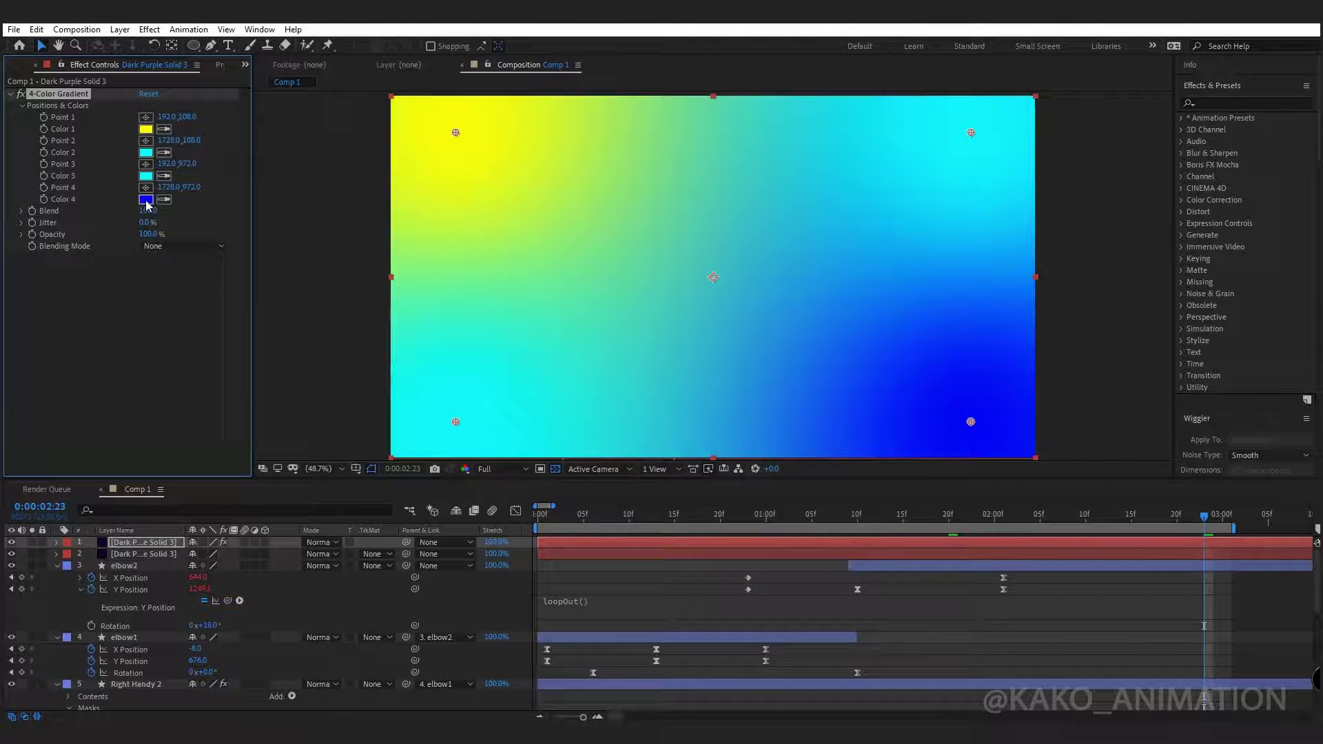
Set the gradient's Color 4 and Color 1 to blue-violet, and shift Point 3 to about 278, 939 and Point 2 to about 1648, 147
left_click(146, 201)
left_click_drag(761, 572, 767, 549)
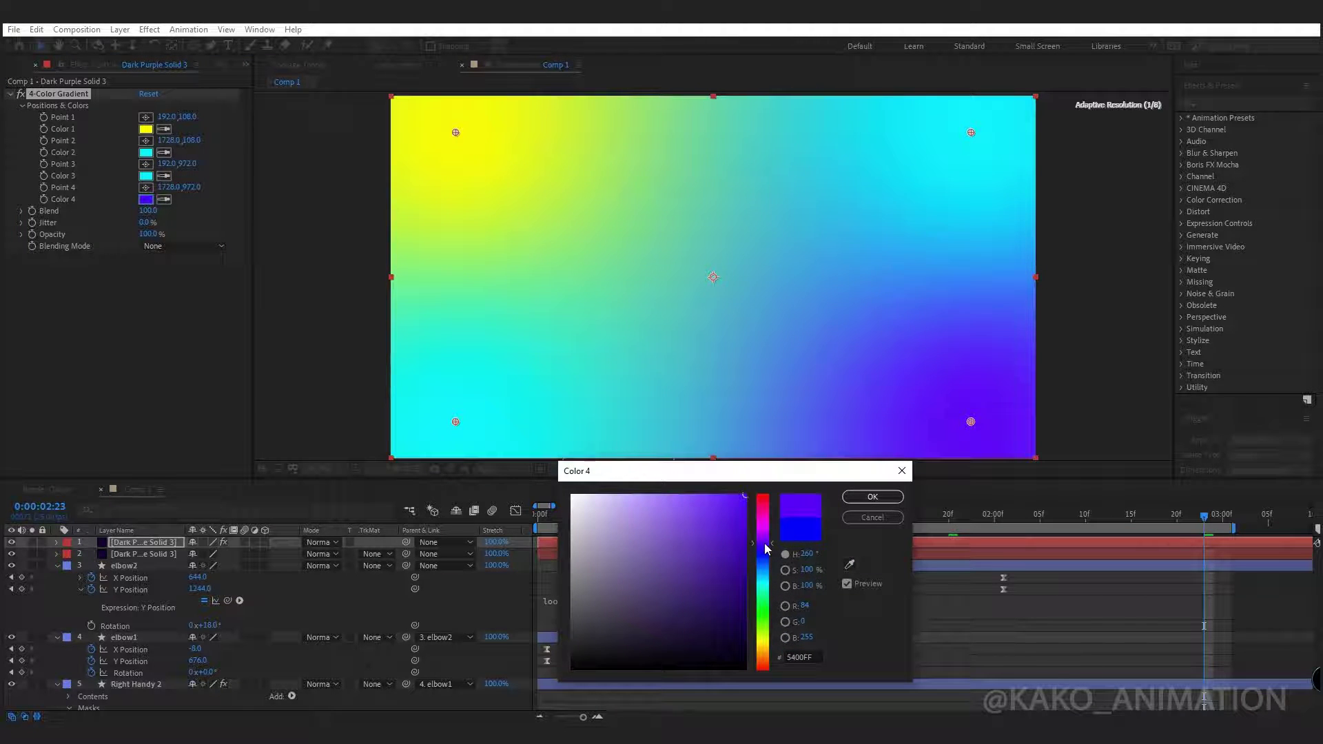
left_click(870, 497)
left_click(149, 199)
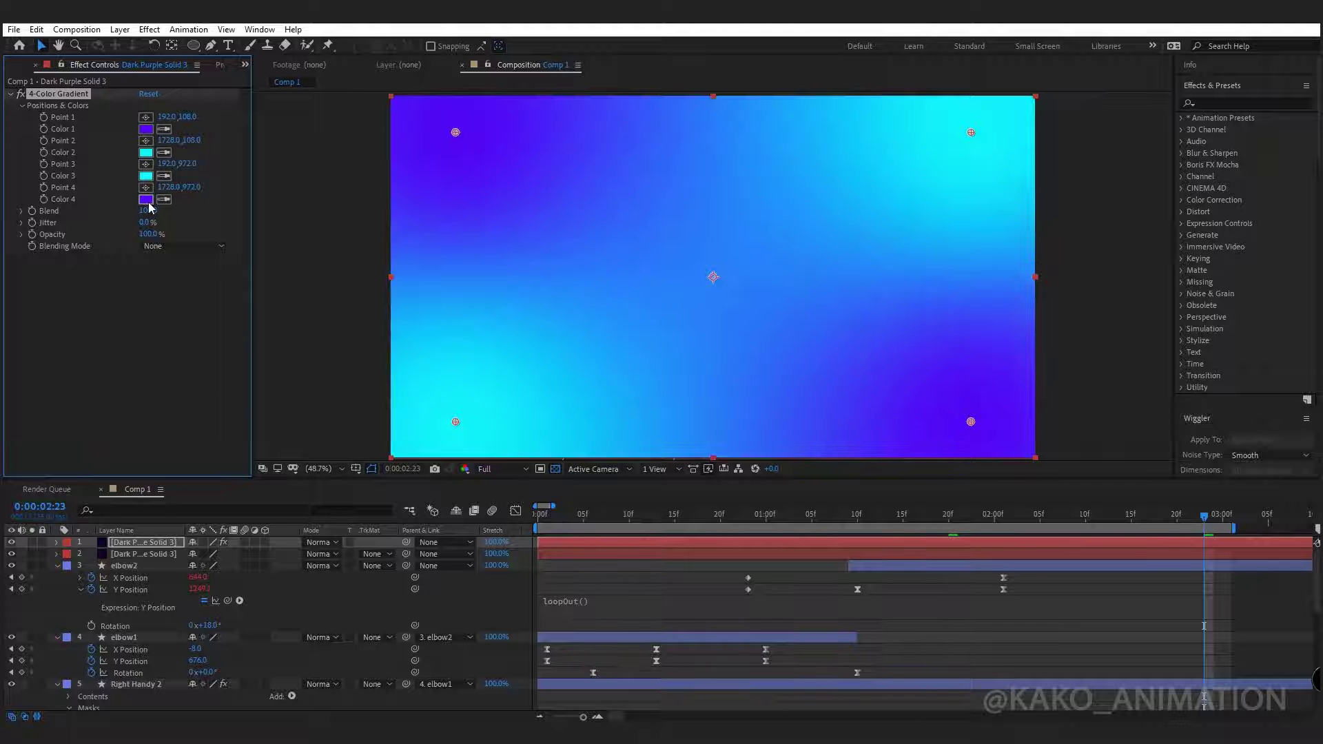
left_click_drag(447, 419, 485, 408)
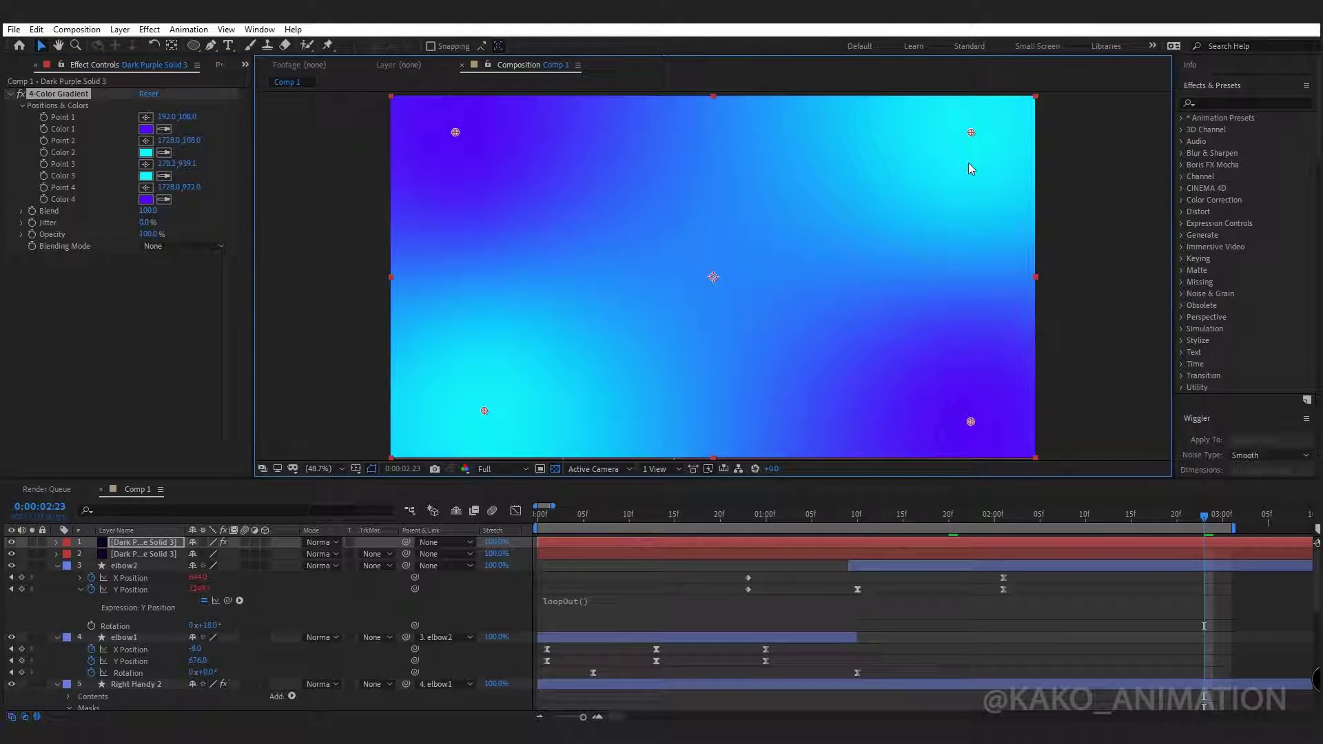
left_click_drag(967, 133, 944, 148)
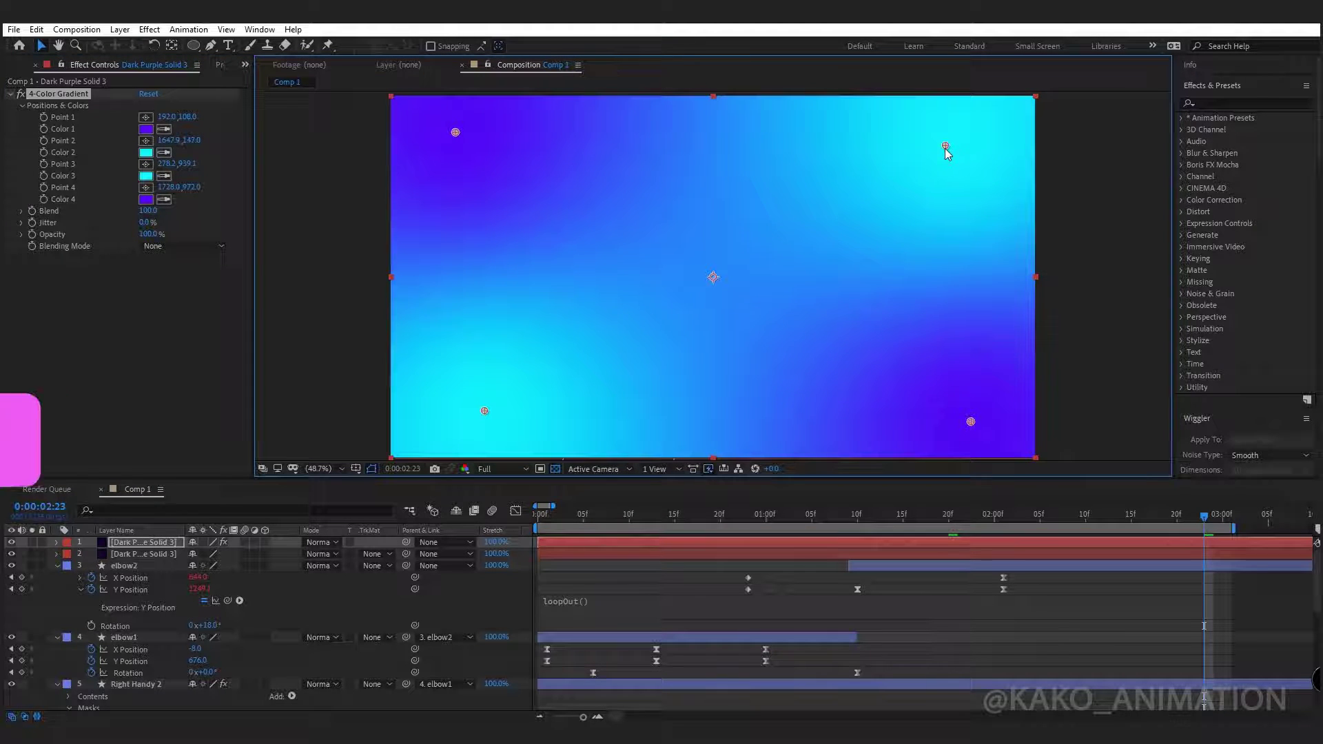
Set the gradient solid's opacity to 20%
left_click(128, 546)
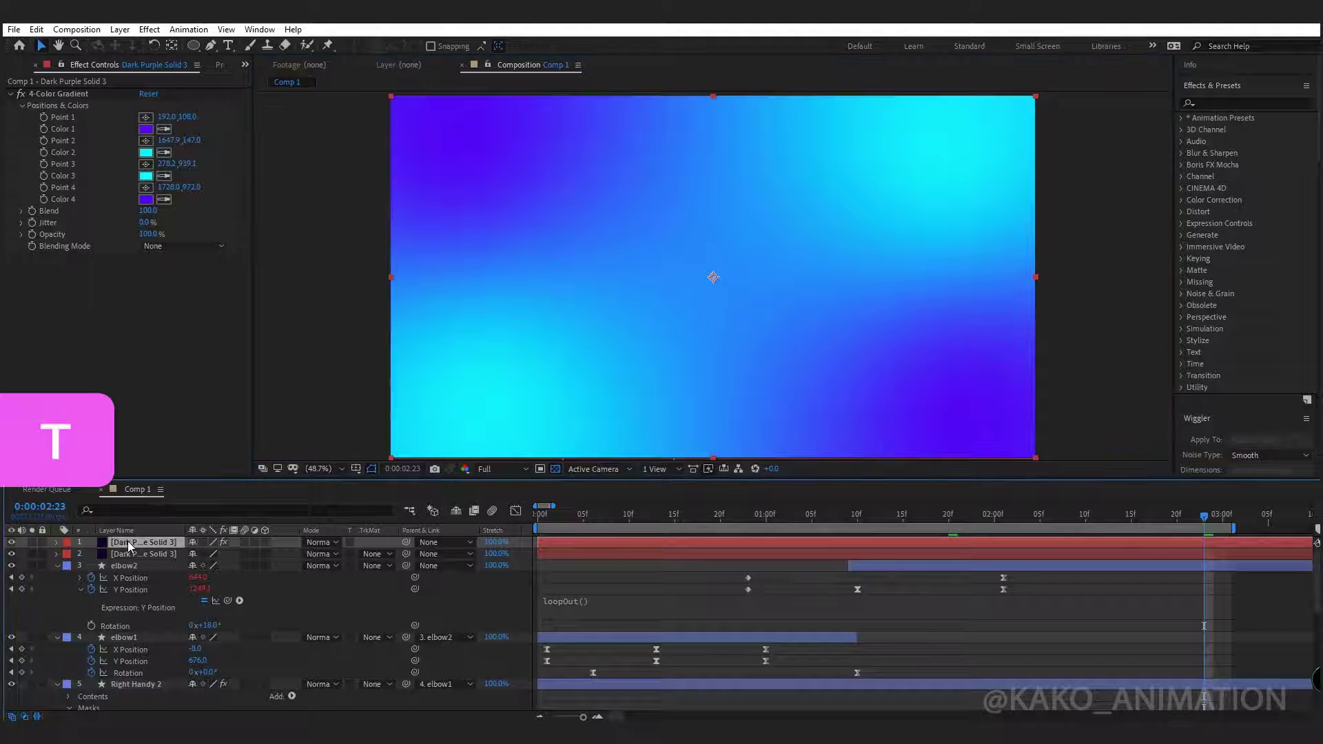
key("t")
left_click(196, 554)
type("20")
key("Return")
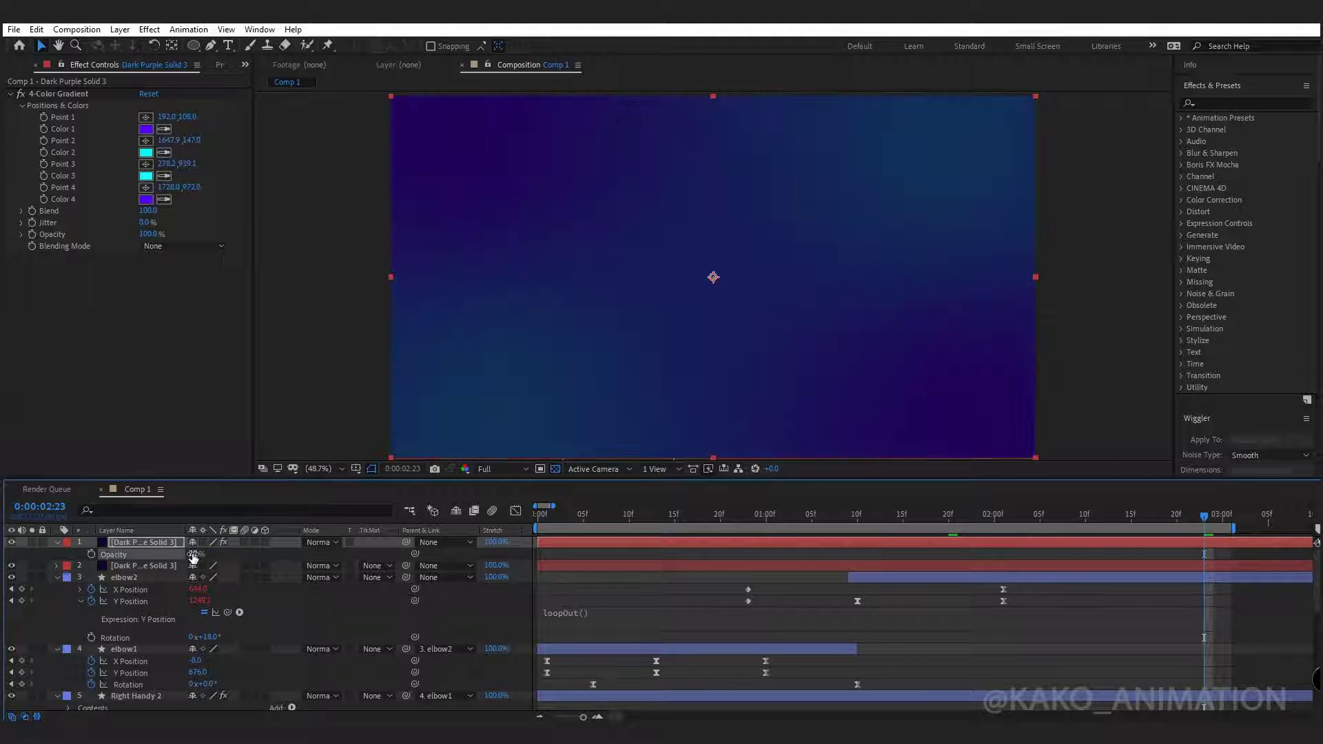
Draw a large elliptical mask across the frame's full width on the gradient solid and set its mode to Subtract
left_click(194, 45)
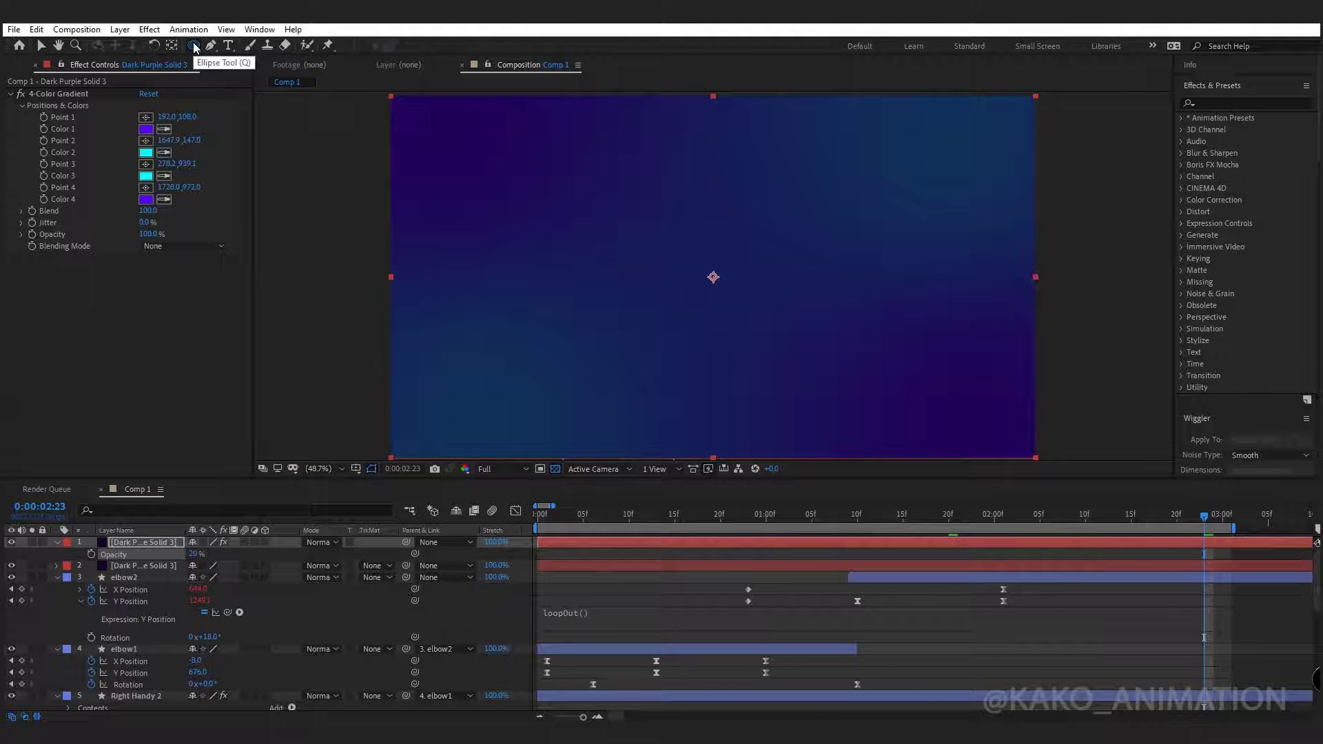
left_click_drag(391, 97, 1031, 411)
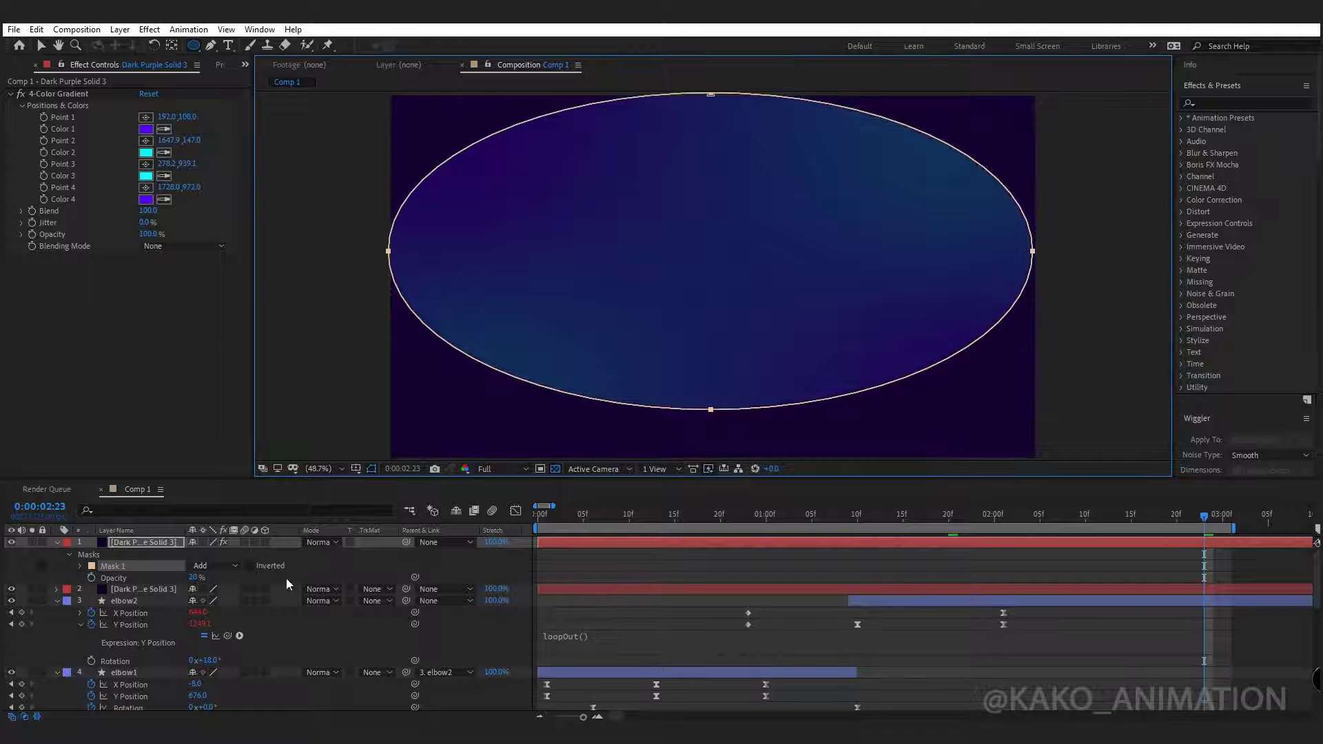
left_click(213, 564)
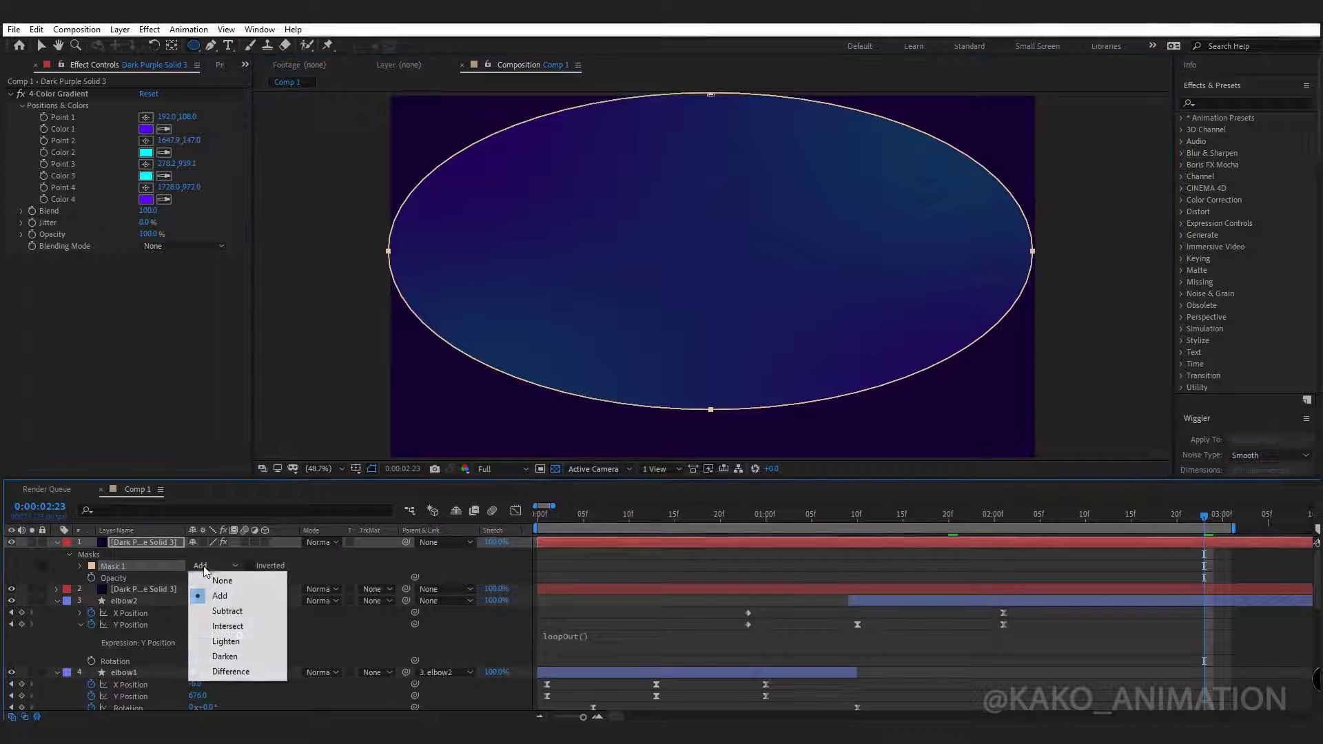
left_click(216, 609)
Set the elliptical mask's feather to 950 pixels
key("f")
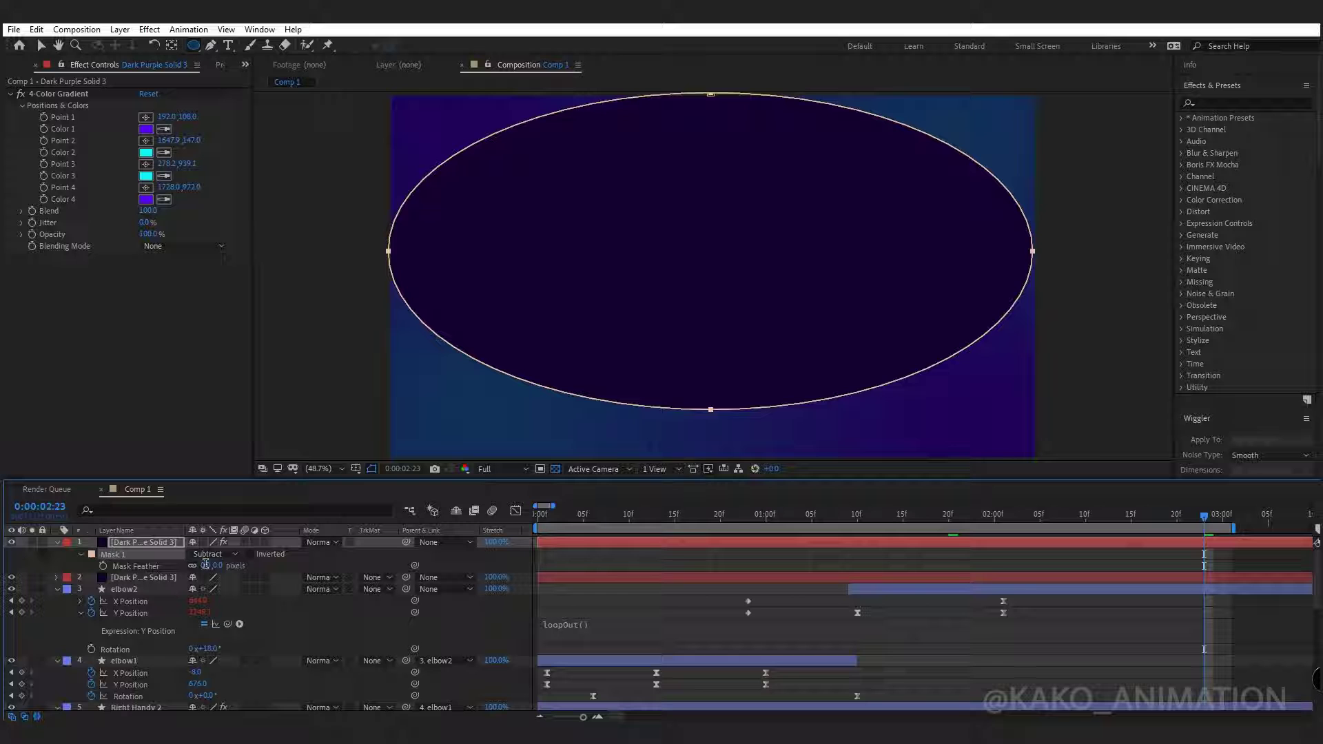
left_click(207, 565)
key("Return")
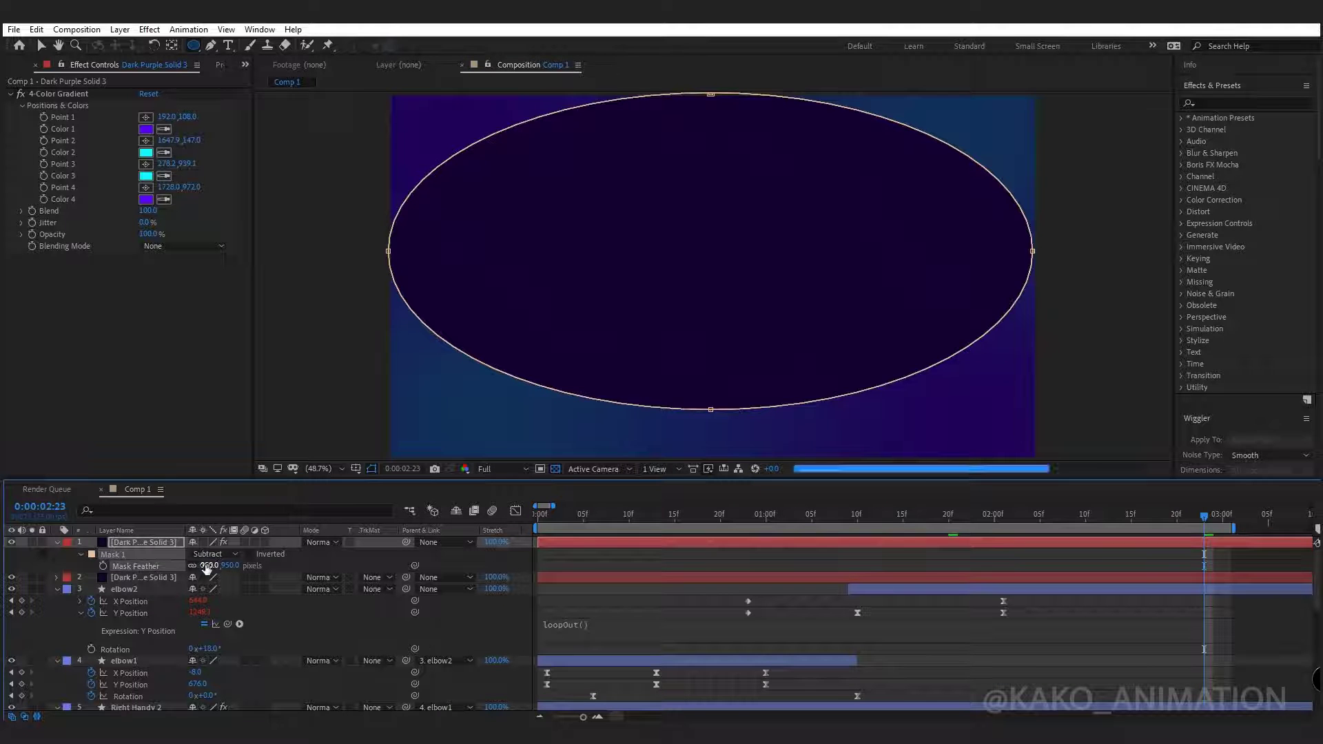
Send both dark purple solids beneath all the hand and elbow layers as the background
left_click(144, 577)
left_click(143, 542, "shift")
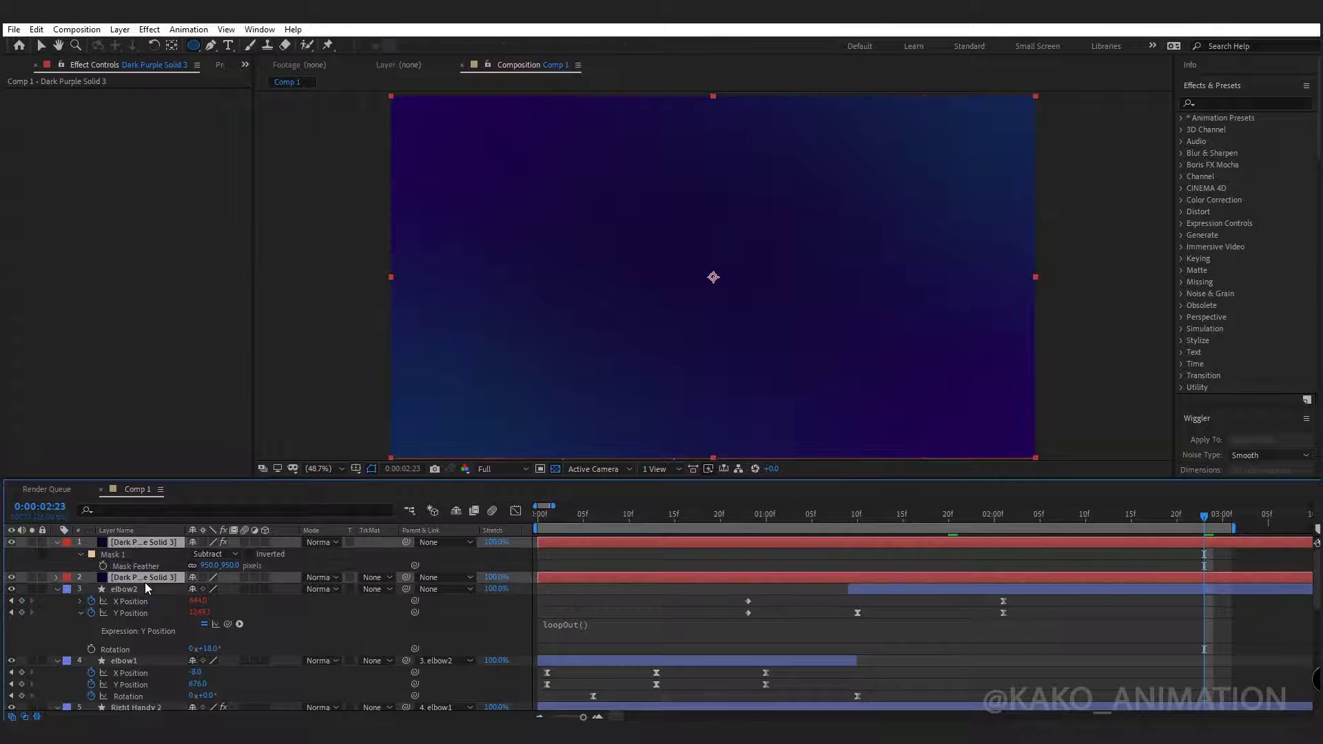
left_click_drag(145, 580, 97, 706)
key("ctrl+shift+bracketleft")
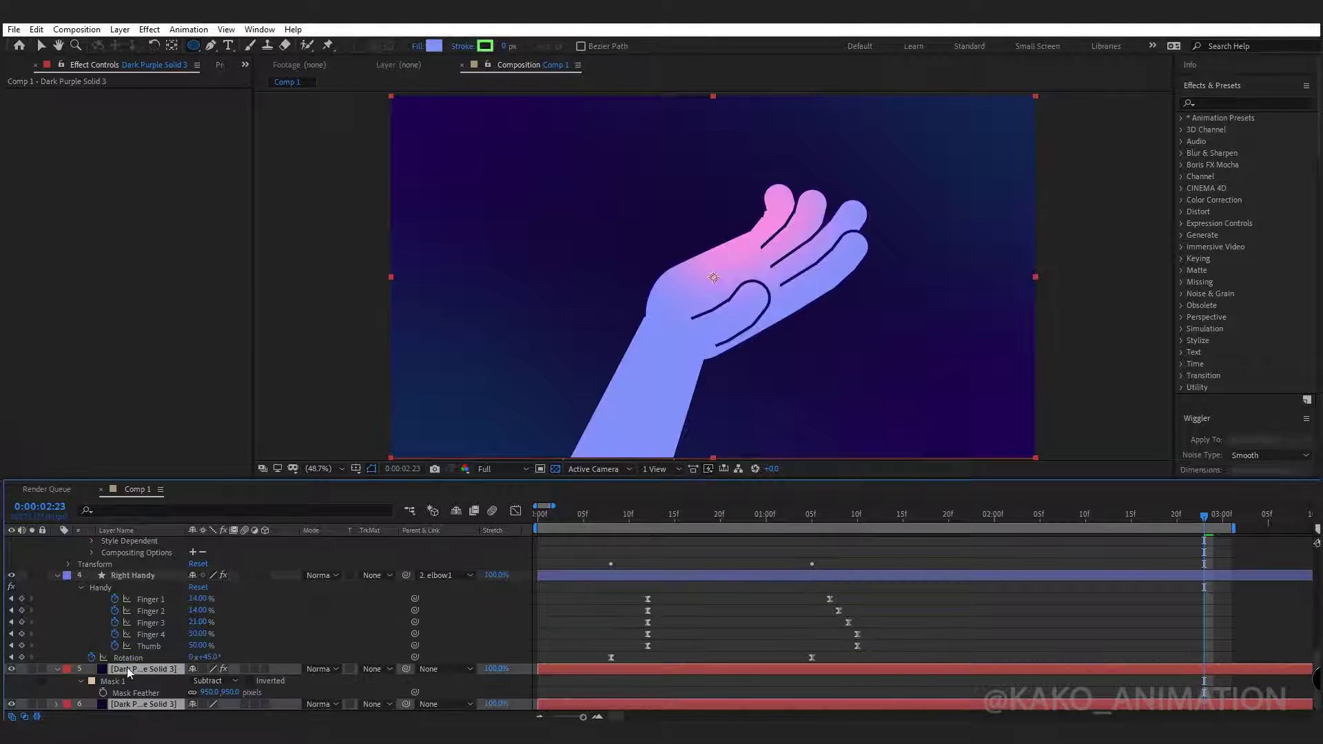
Bring the Texture image from the desktop into Comp 1 as the top layer and set its blending mode to Divide
left_click(1242, 12)
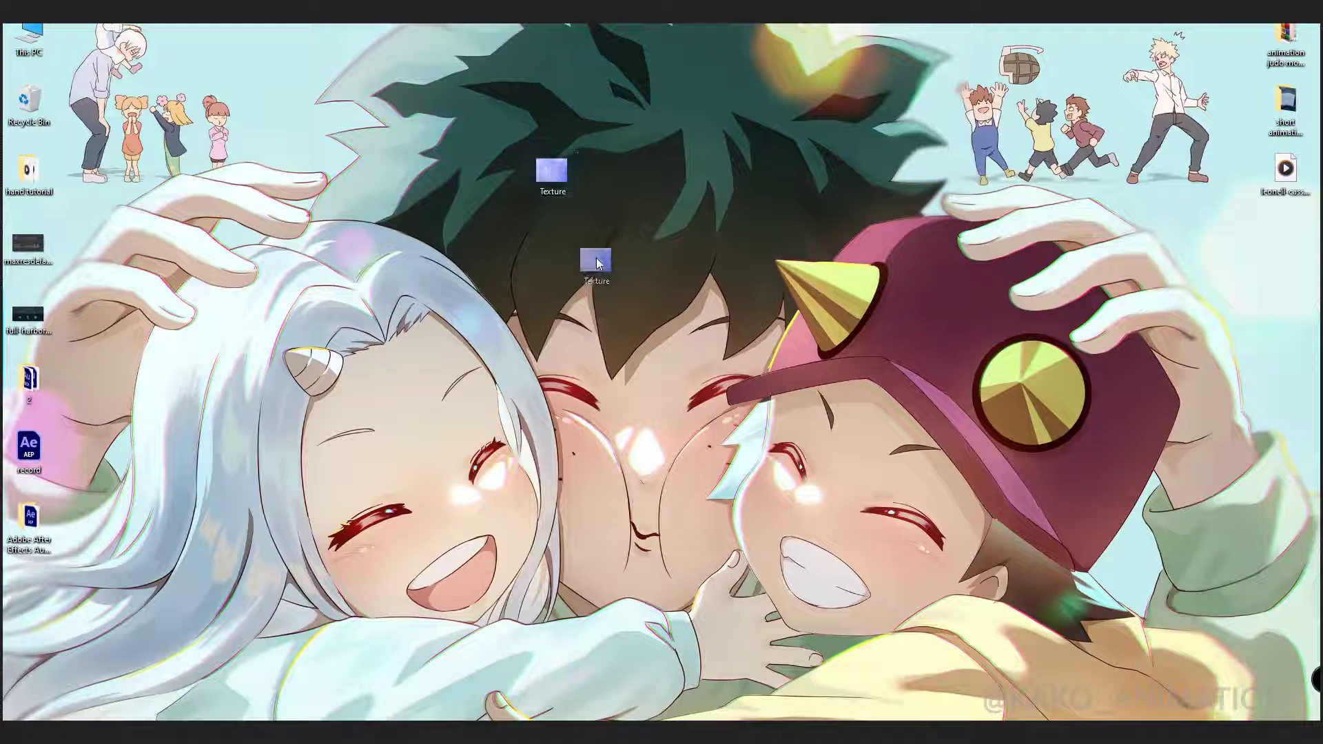
left_click_drag(655, 741, 571, 339)
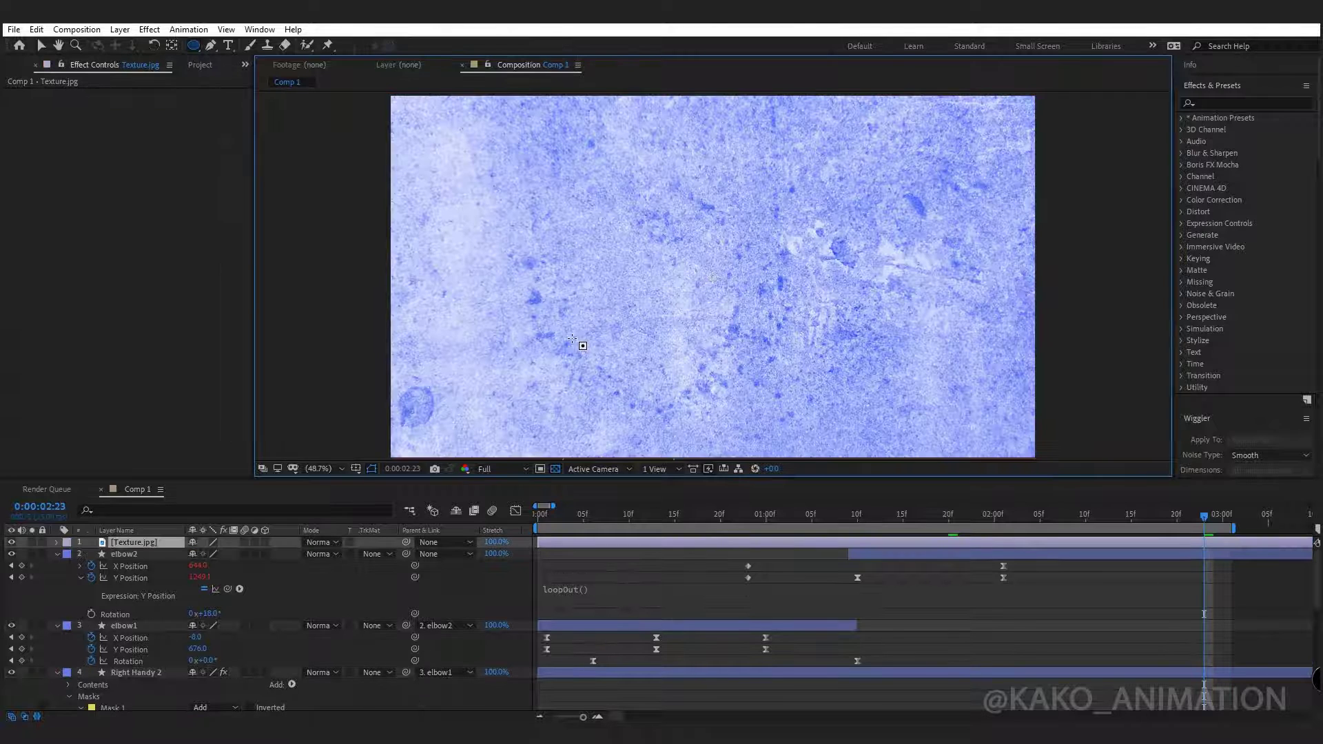
left_click(314, 542)
left_click(379, 549)
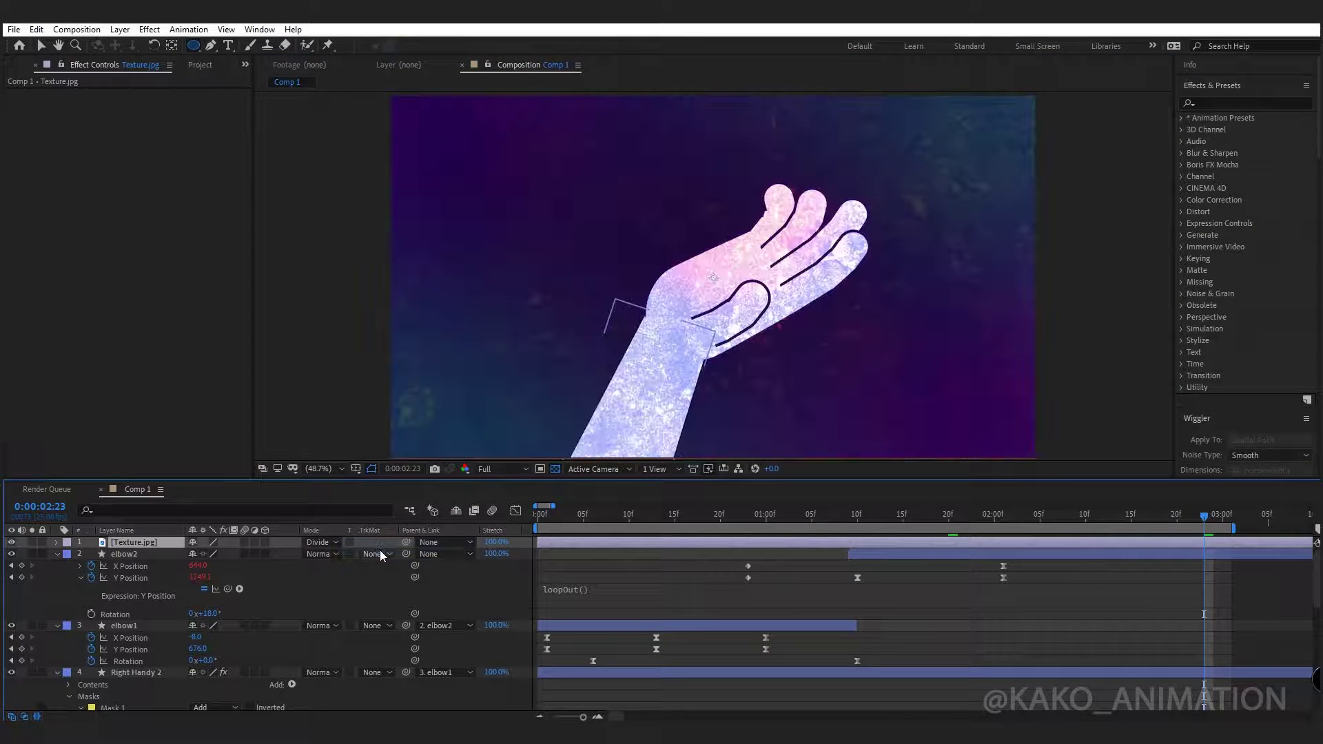
Try the Overlay blending mode on the texture layer, and return it to Divide
left_click(332, 542)
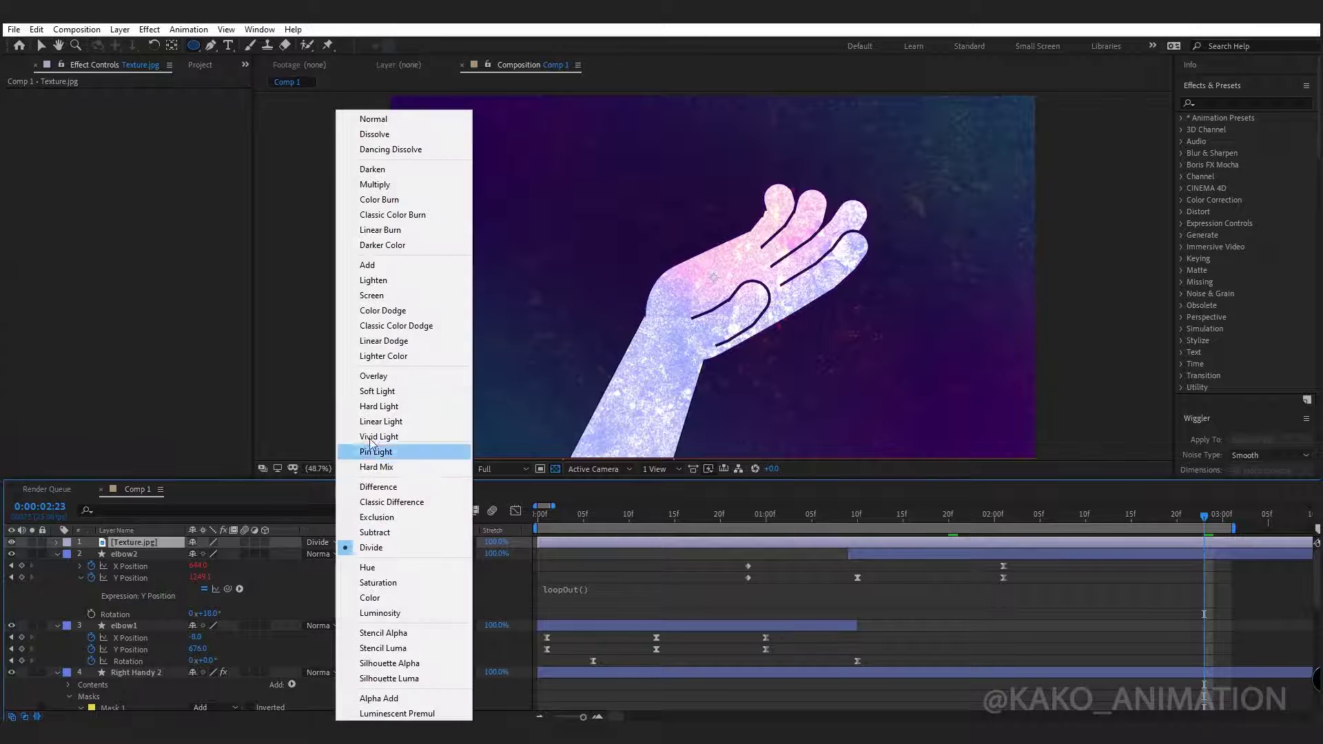
left_click(373, 376)
left_click(318, 542)
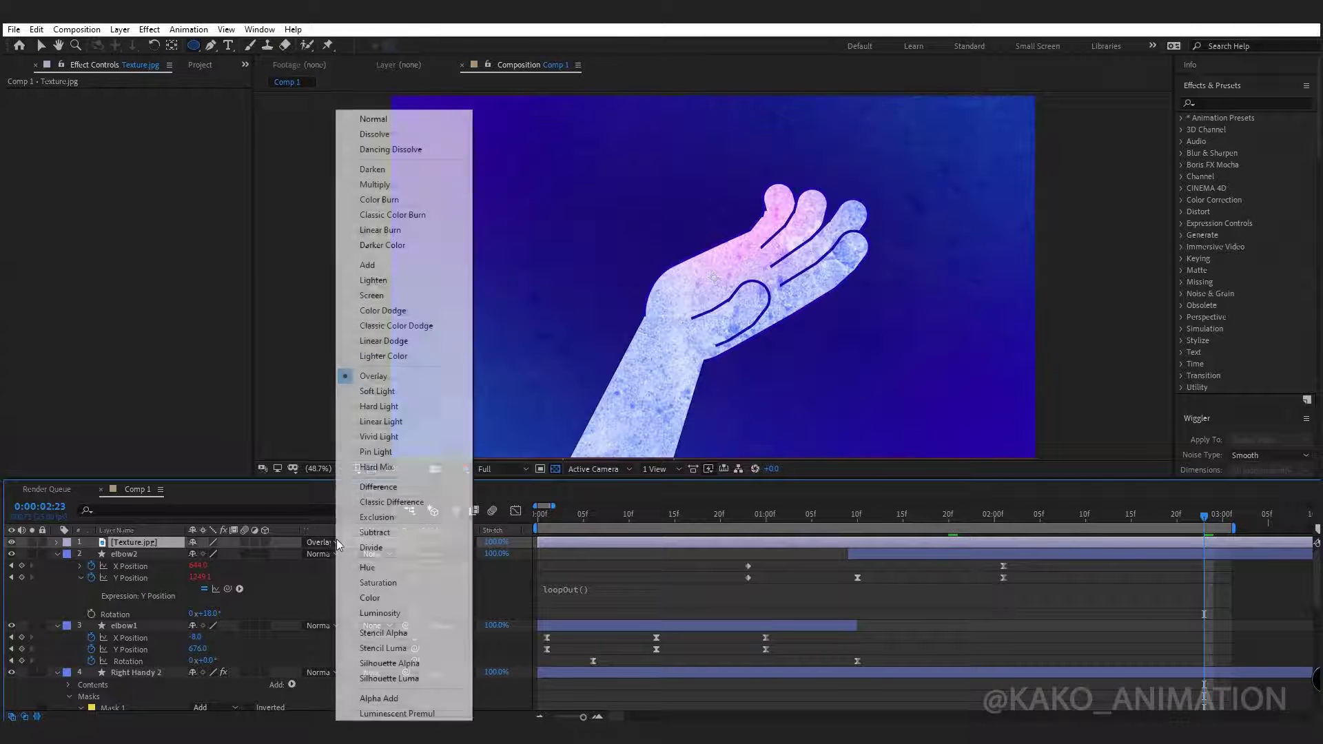
left_click(371, 549)
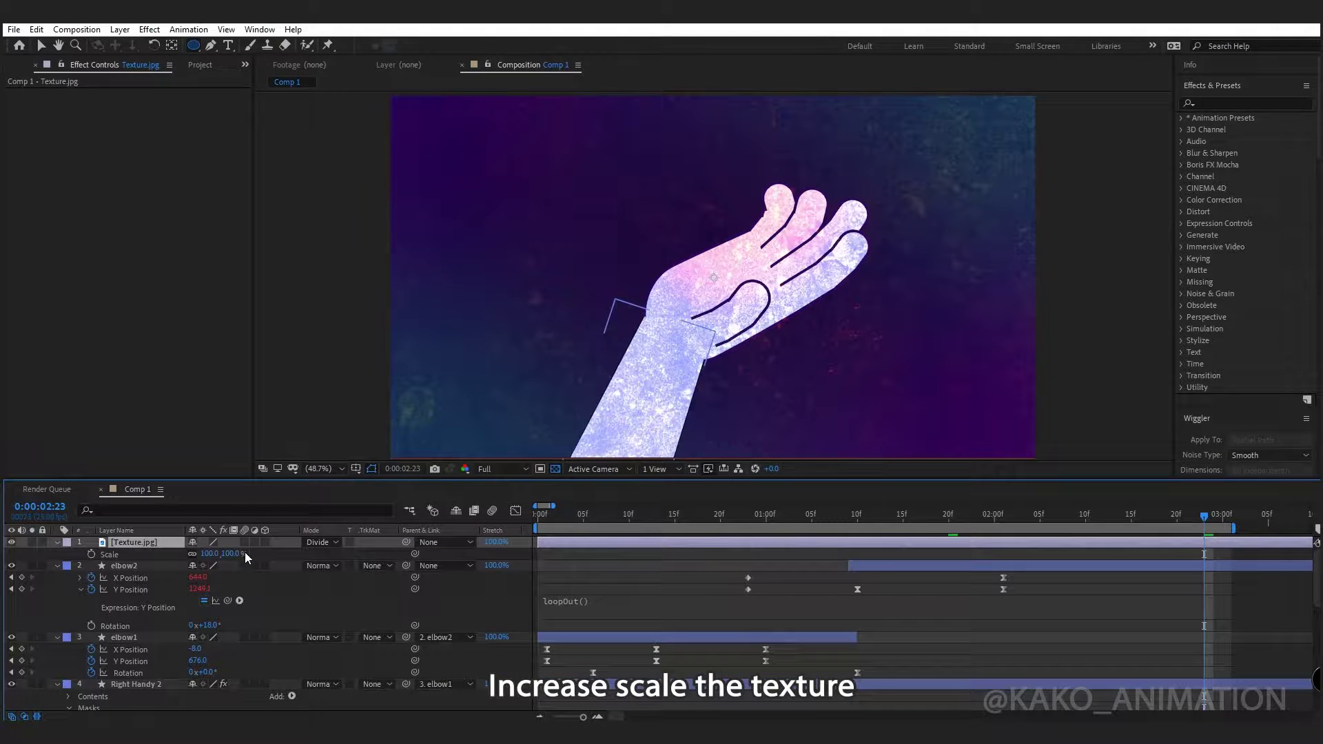
Scale the texture layer to 113% and add a Position keyframe for it at 0:00:00:00
left_click(211, 554)
type("113")
left_click(171, 542)
key("p")
left_click_drag(577, 523, 471, 513)
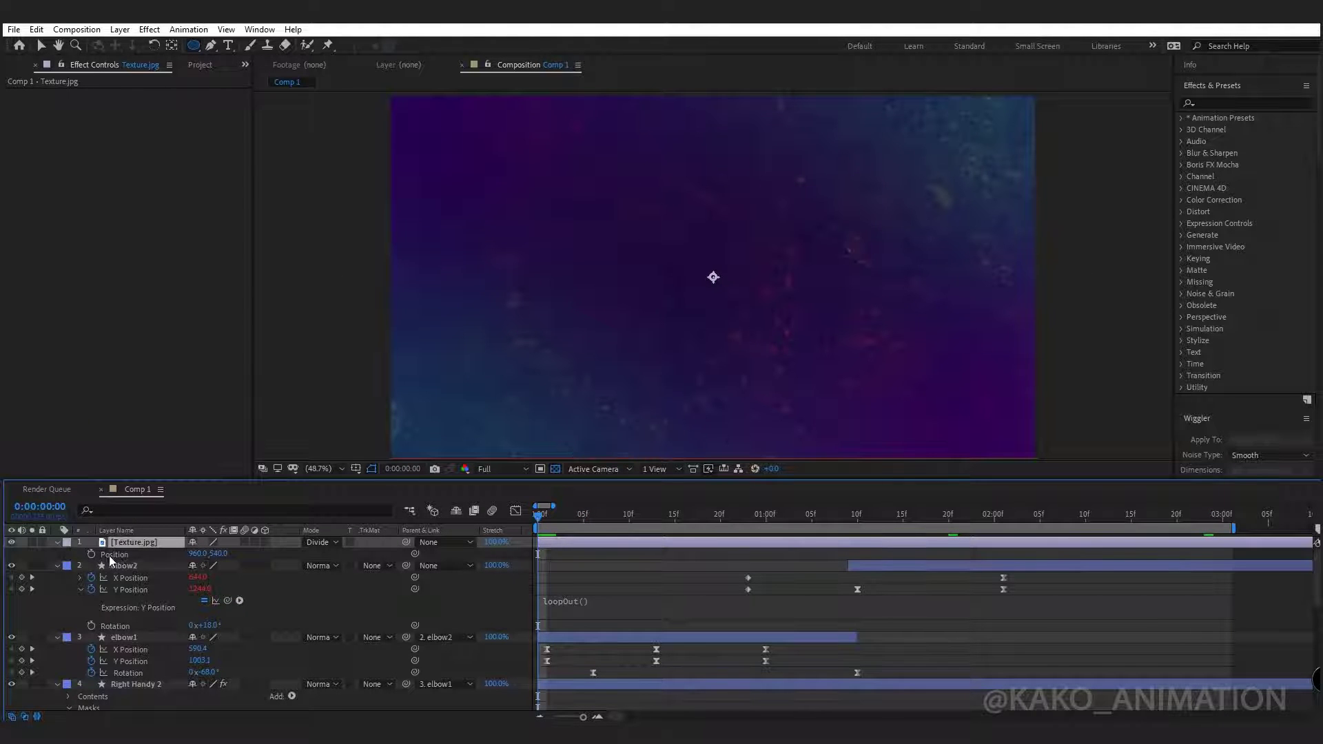
left_click(92, 554)
Move the texture up and to the right at 0:00:00:05, to a position of about 1192, 452
key("Page_Down")
key("Page_Down")
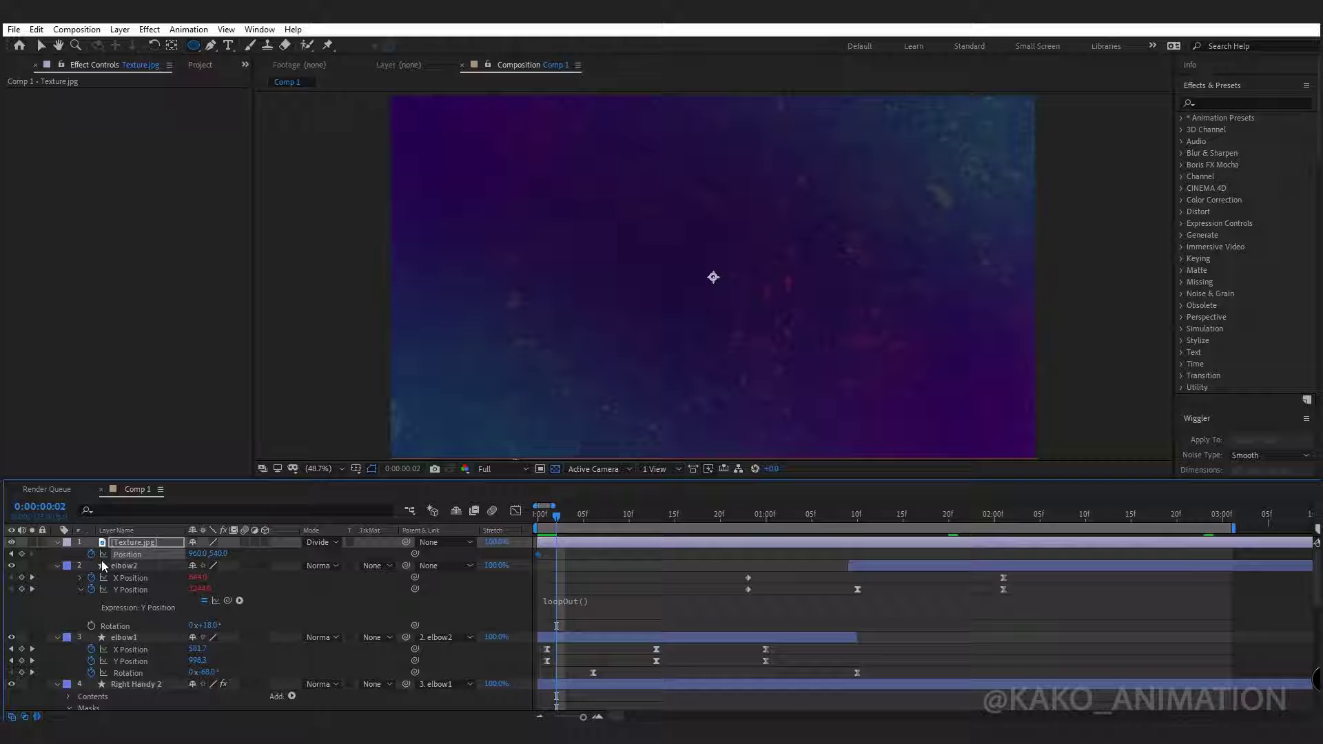
key("Page_Down")
key("Page_Down")
key("Page_Down")
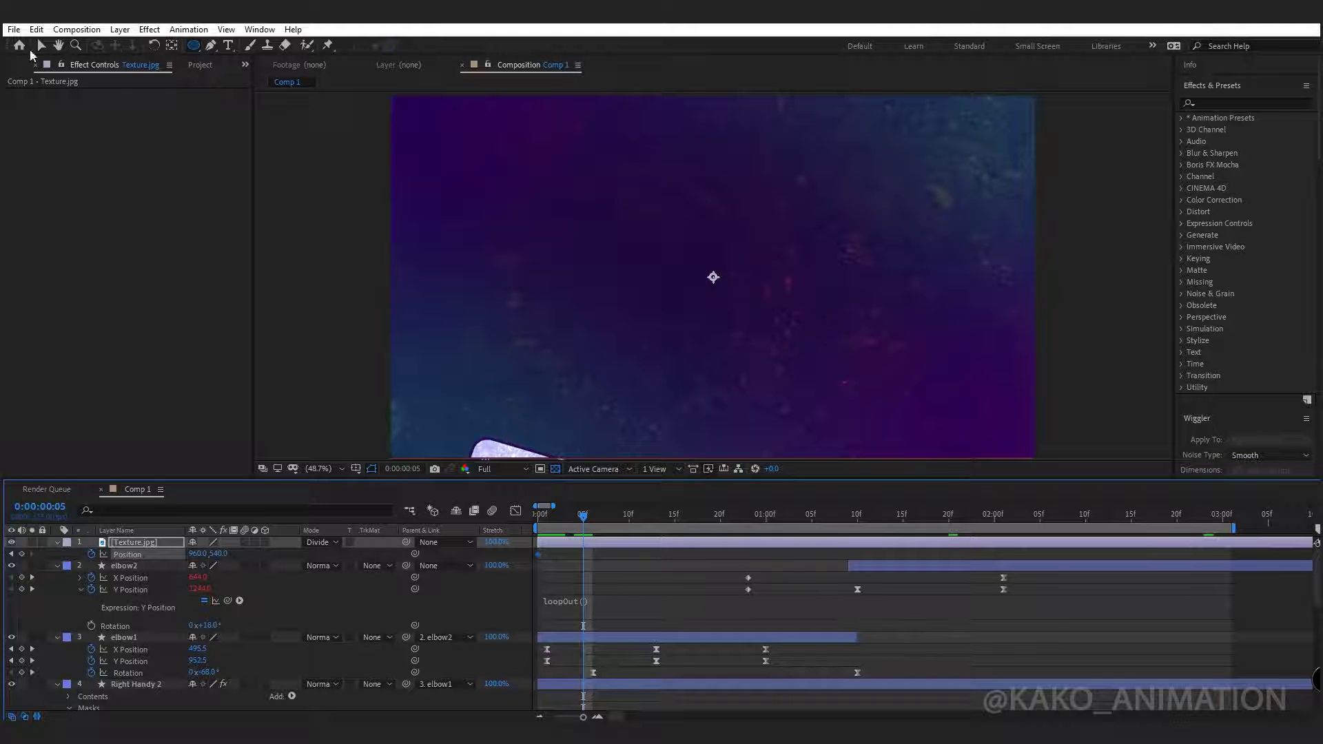
left_click(40, 45)
left_click_drag(765, 359, 834, 331)
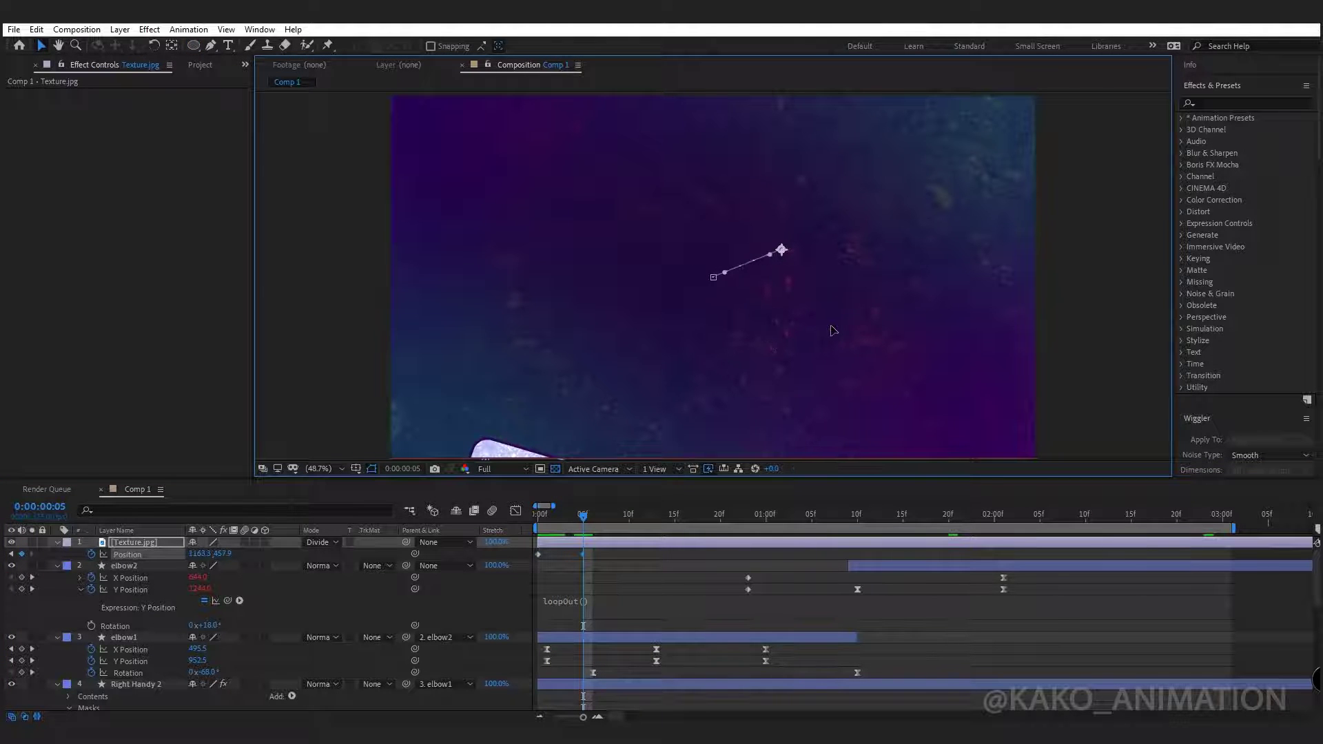
Move the texture down and to the left at 0:00:00:10, to a position of about 1048, 610
key("Page_Down")
key("Page_Down")
key("Page_Down")
key("Page_Down")
key("Page_Down")
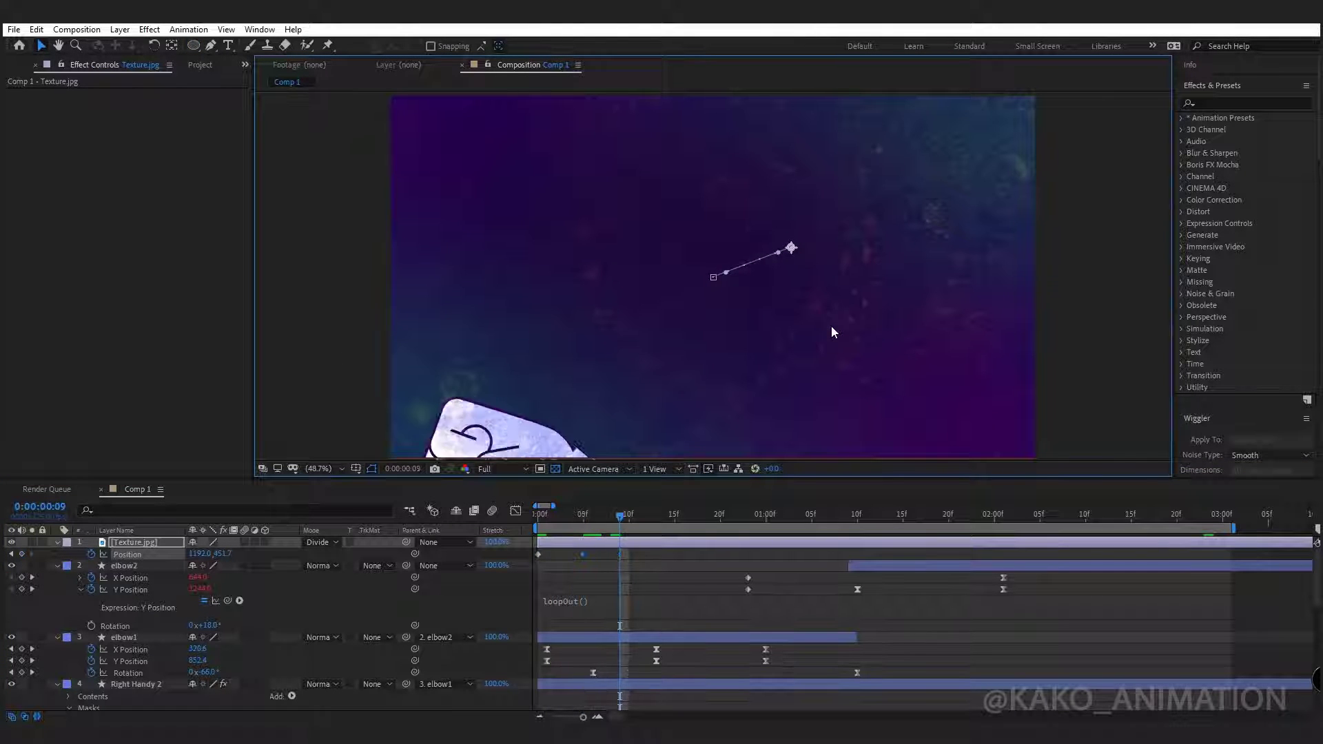
left_click_drag(791, 334, 789, 392)
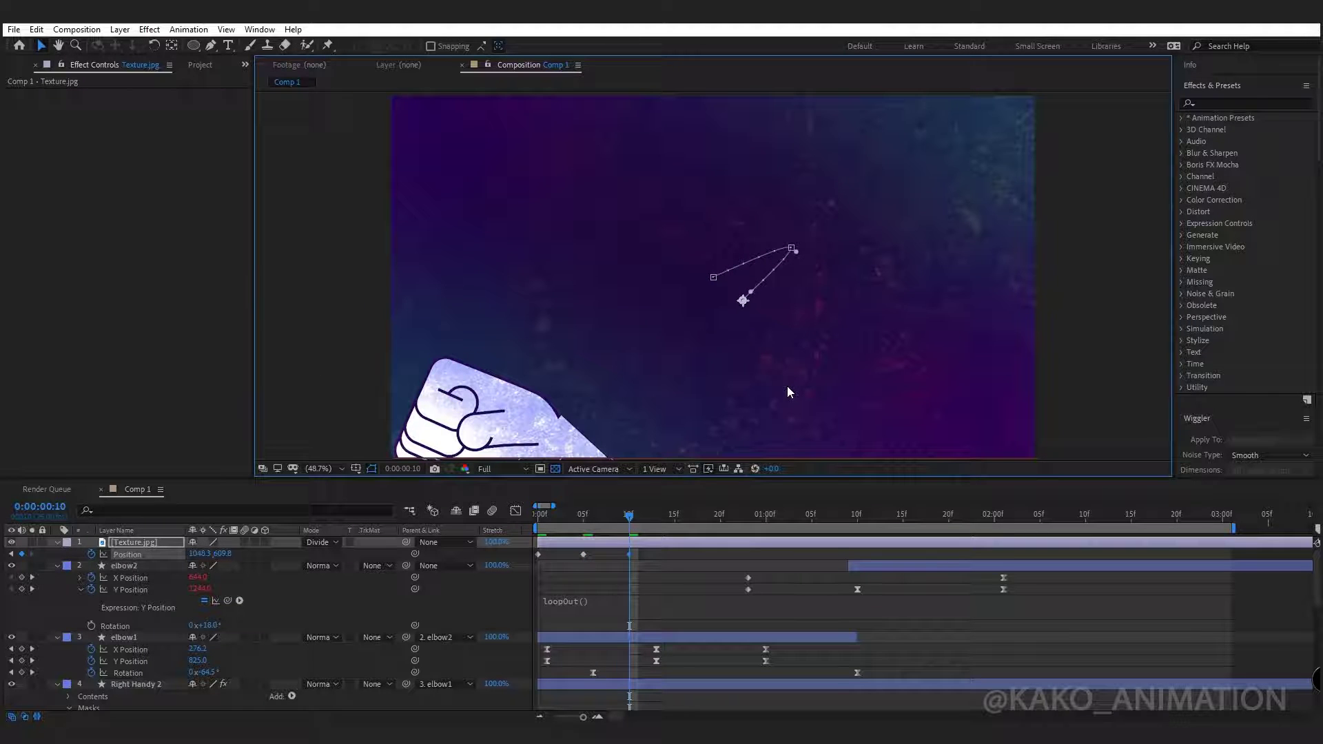
Copy the texture's first Position keyframe to 0:00:00:15 so its motion returns to the start
key("Page_Down")
key("Page_Down")
key("Page_Down")
key("Page_Down")
key("Page_Down")
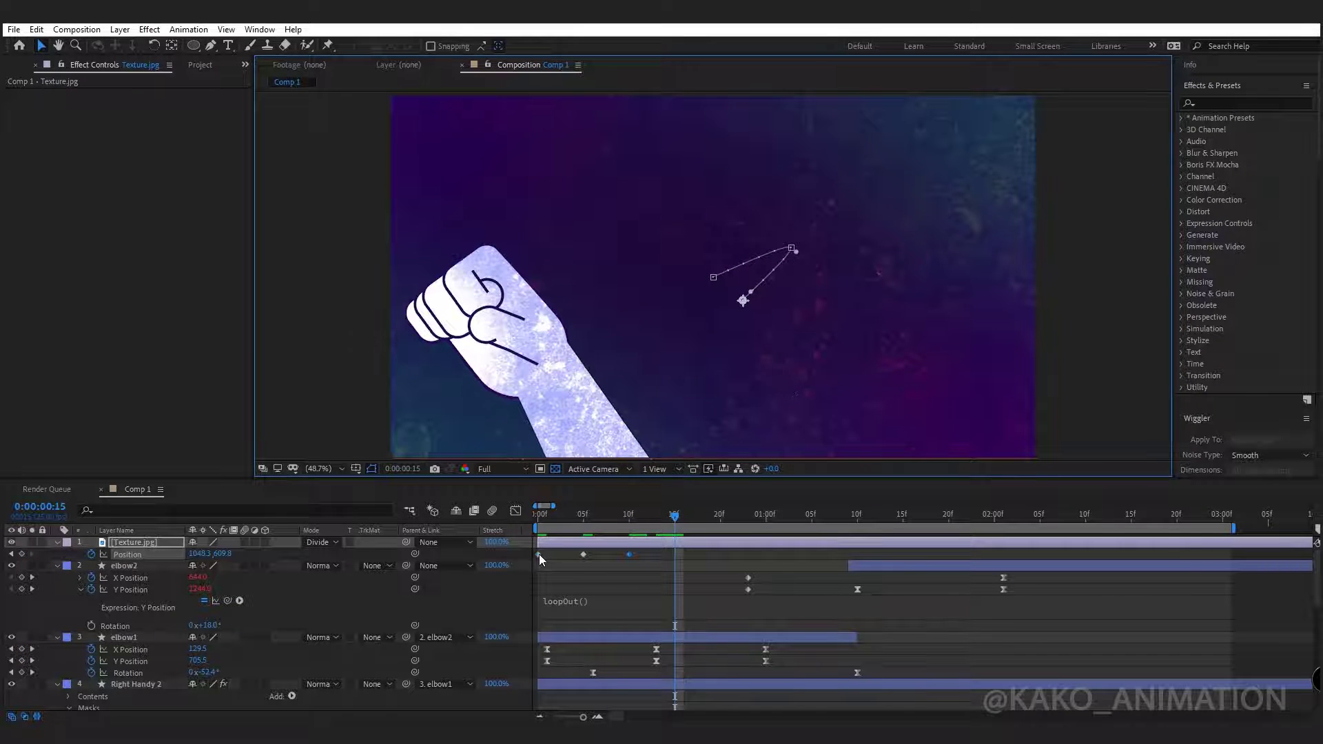
left_click(539, 554)
key("ctrl+v")
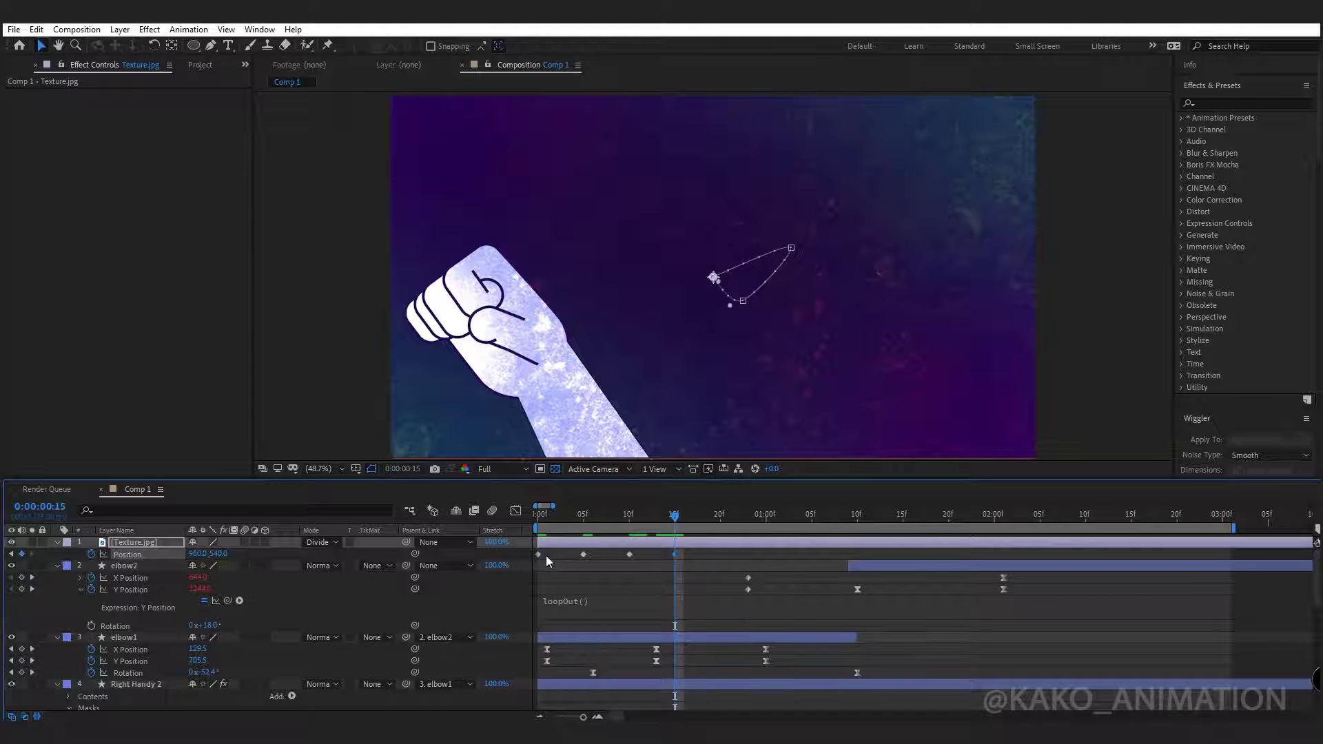
Convert all four of the texture's Position keyframes to hold keyframes
left_click_drag(698, 550, 540, 558)
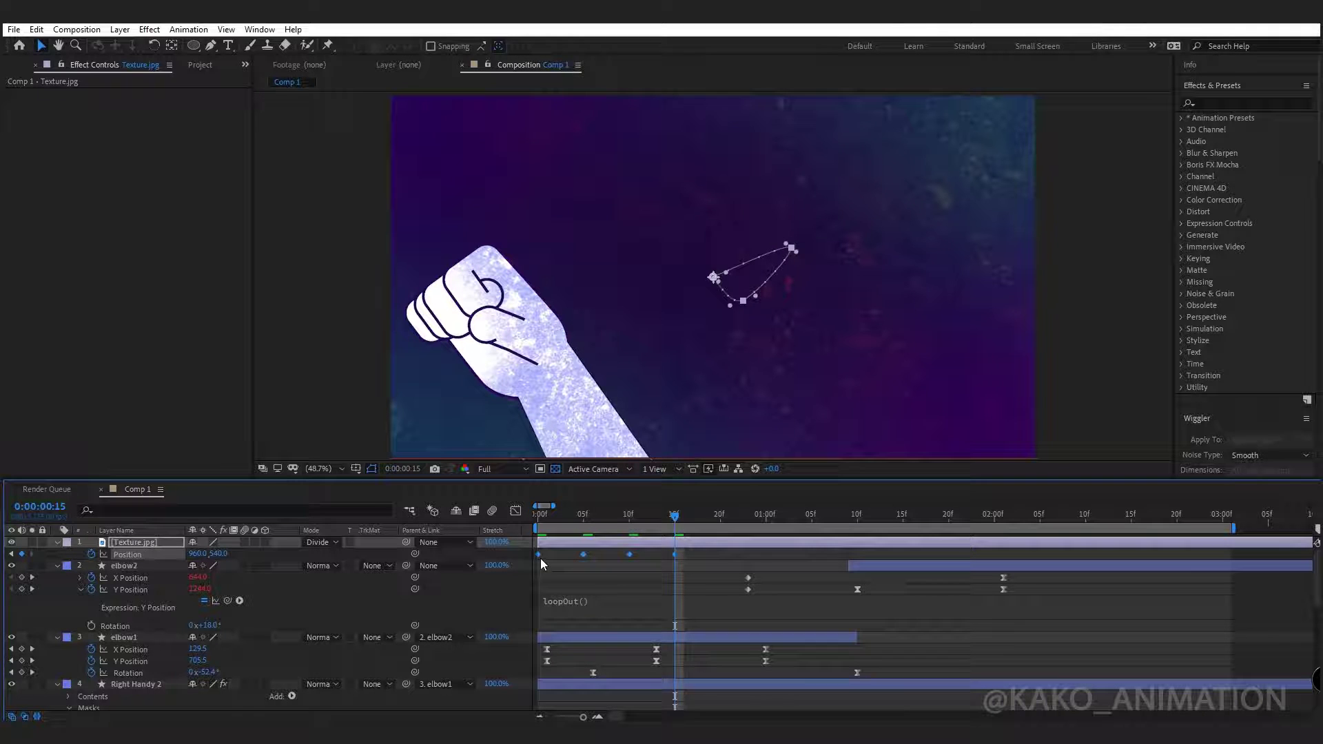
right_click(539, 555)
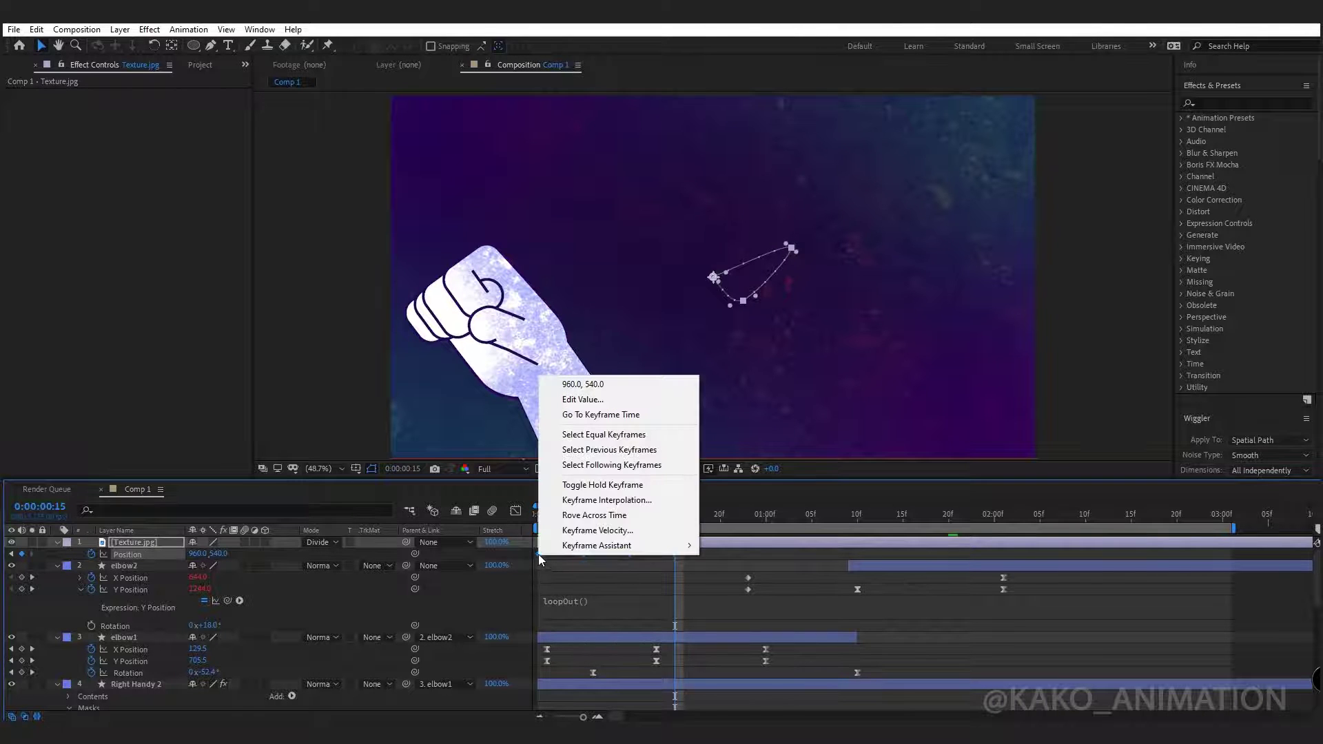
left_click(602, 484)
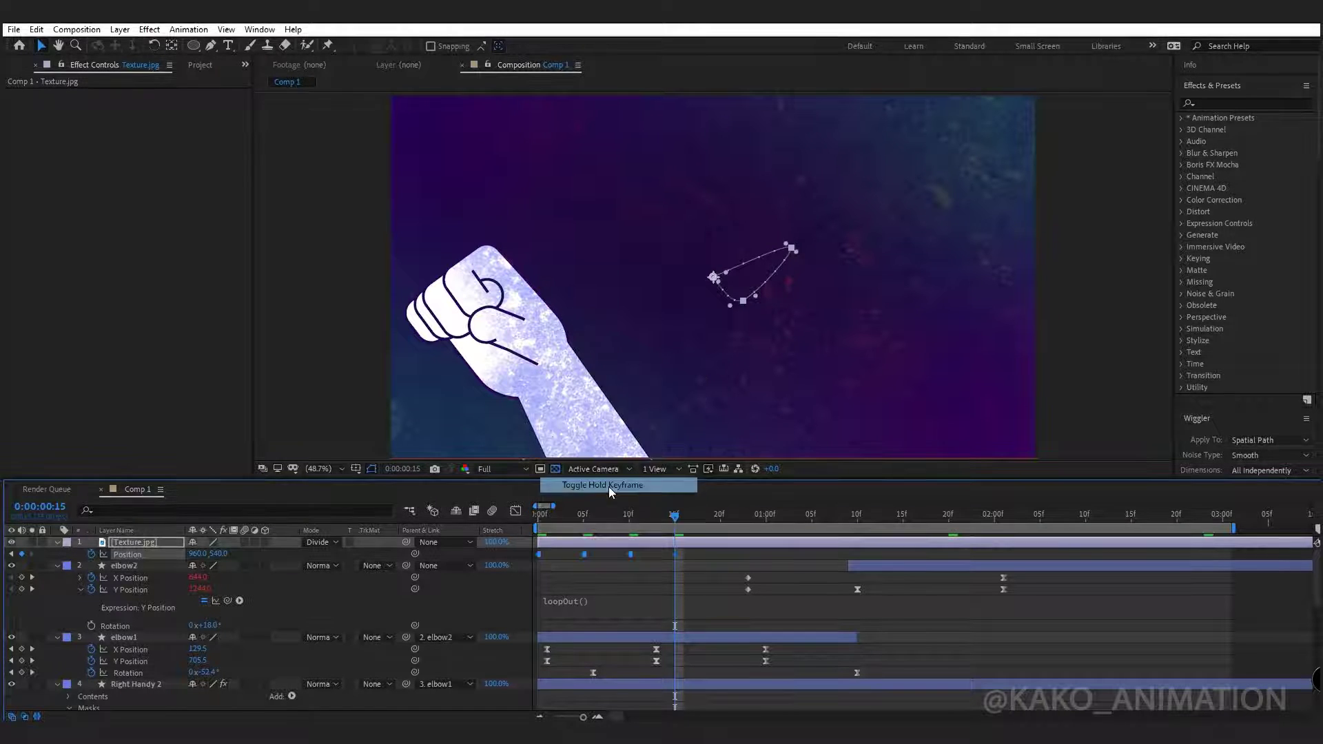
Add a loopOut() expression to the texture layer's Position so its held keyframes repeat
left_click(93, 557, "alt")
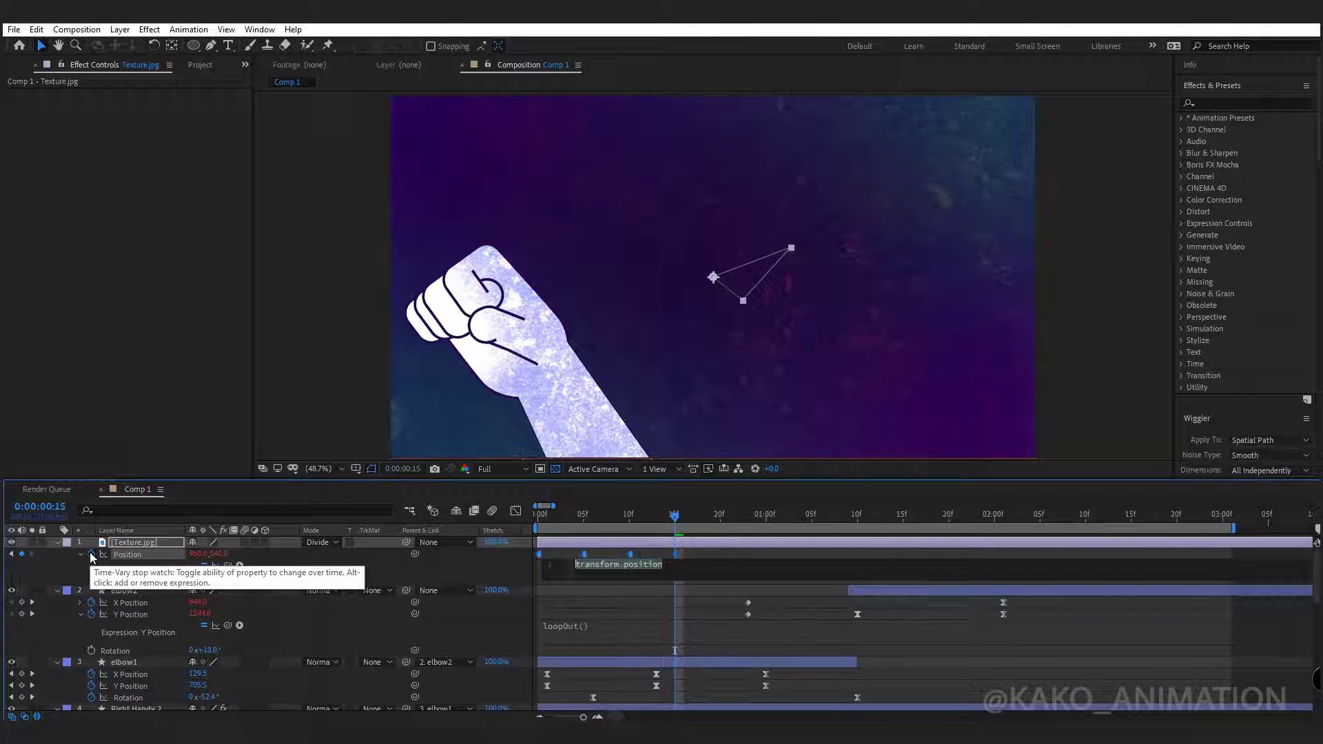
type("loop")
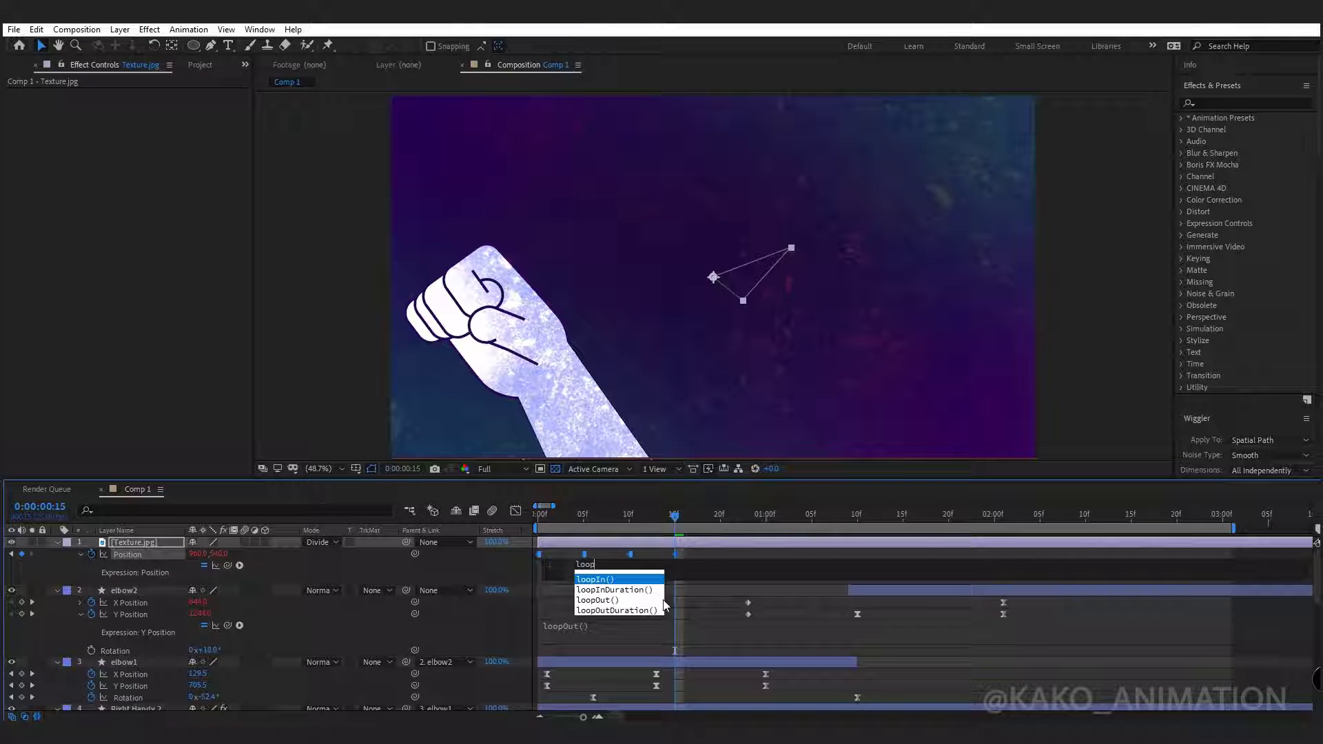
left_click(587, 601)
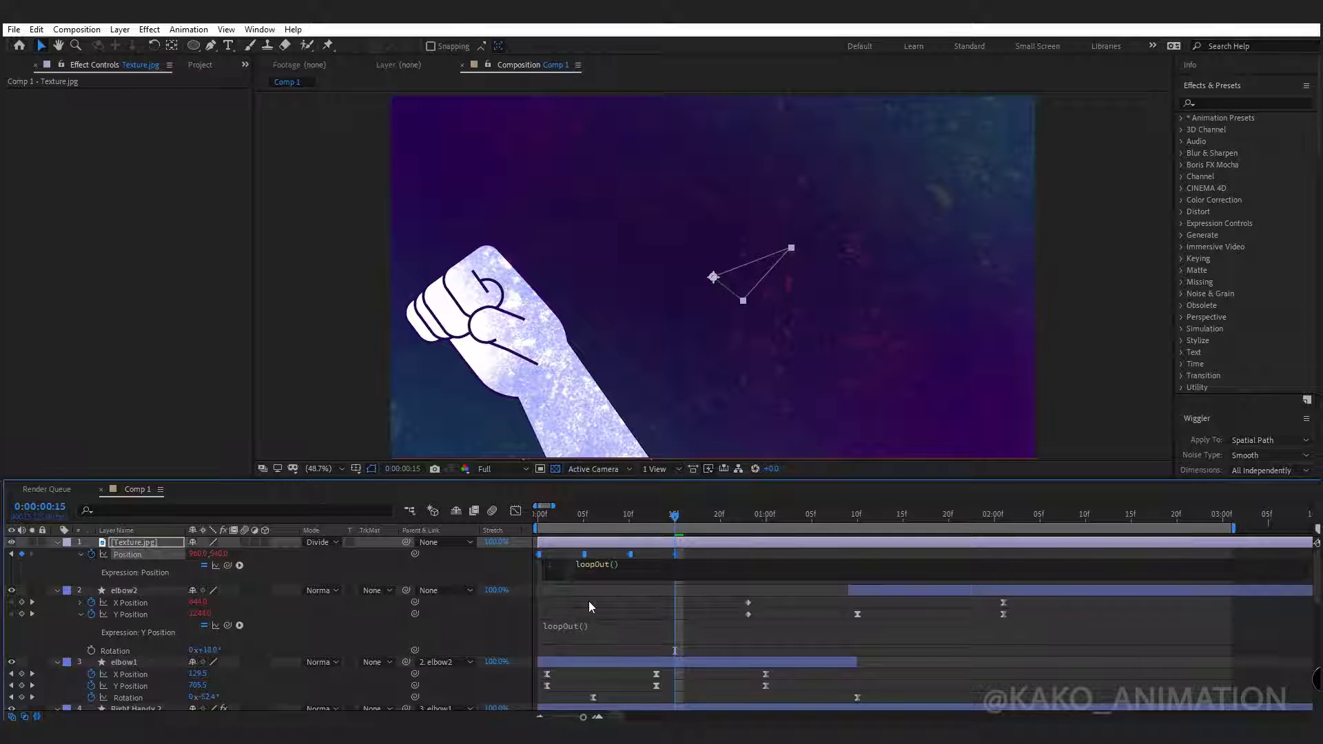
left_click(520, 570)
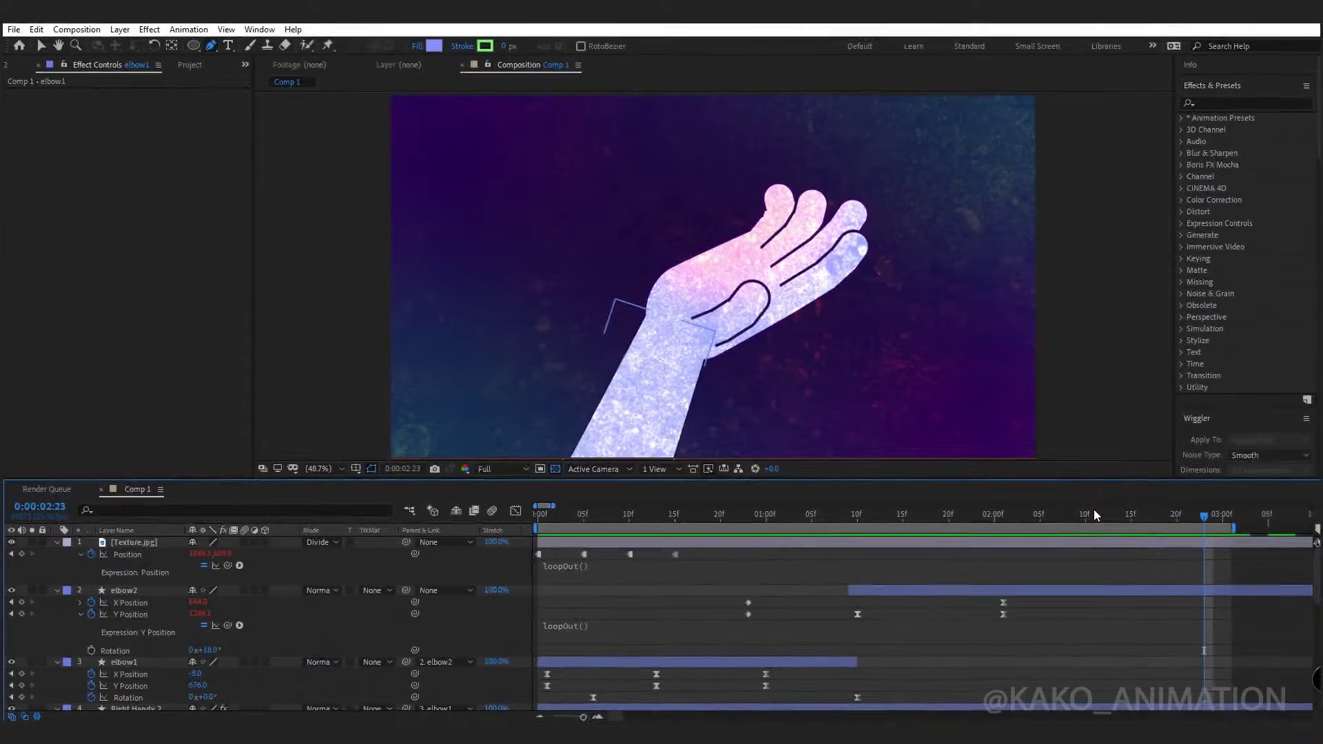
Create a white 1920 x 1080 solid layer named White Solid 1
right_click(476, 559)
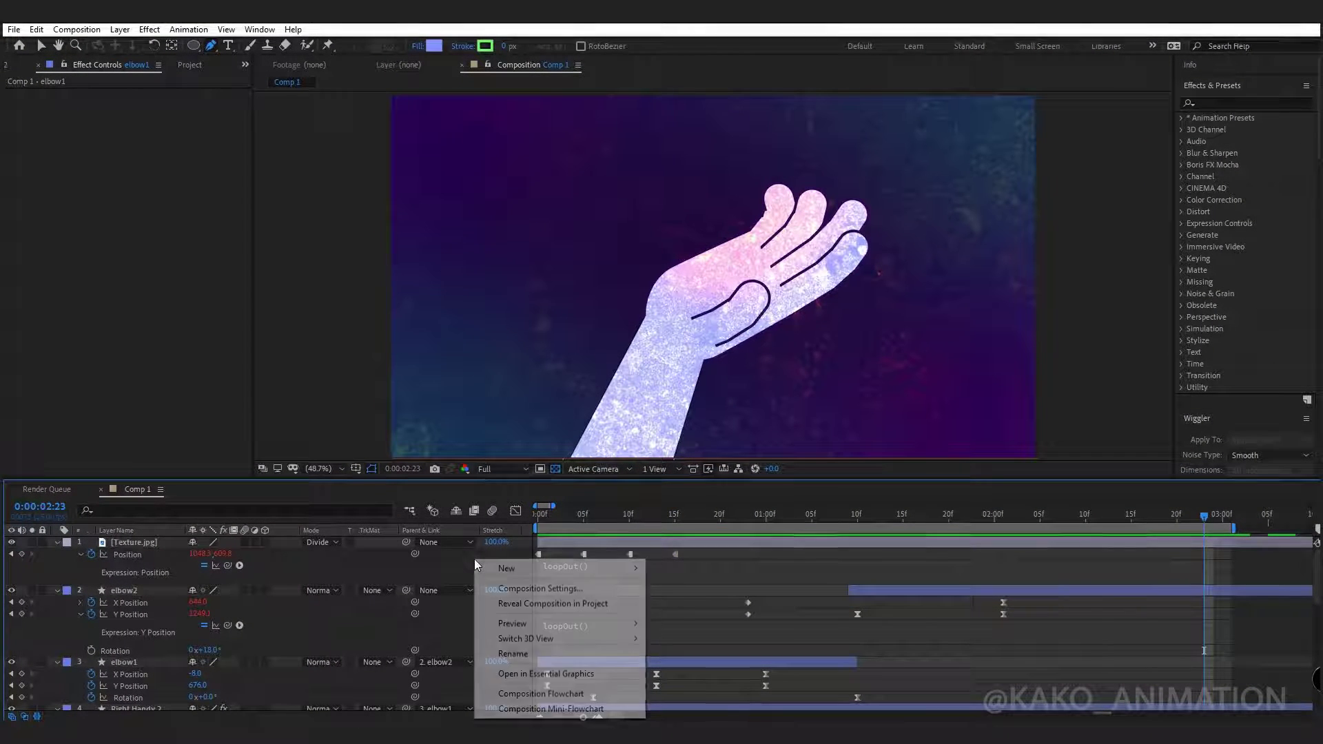
mouse_move(551, 569)
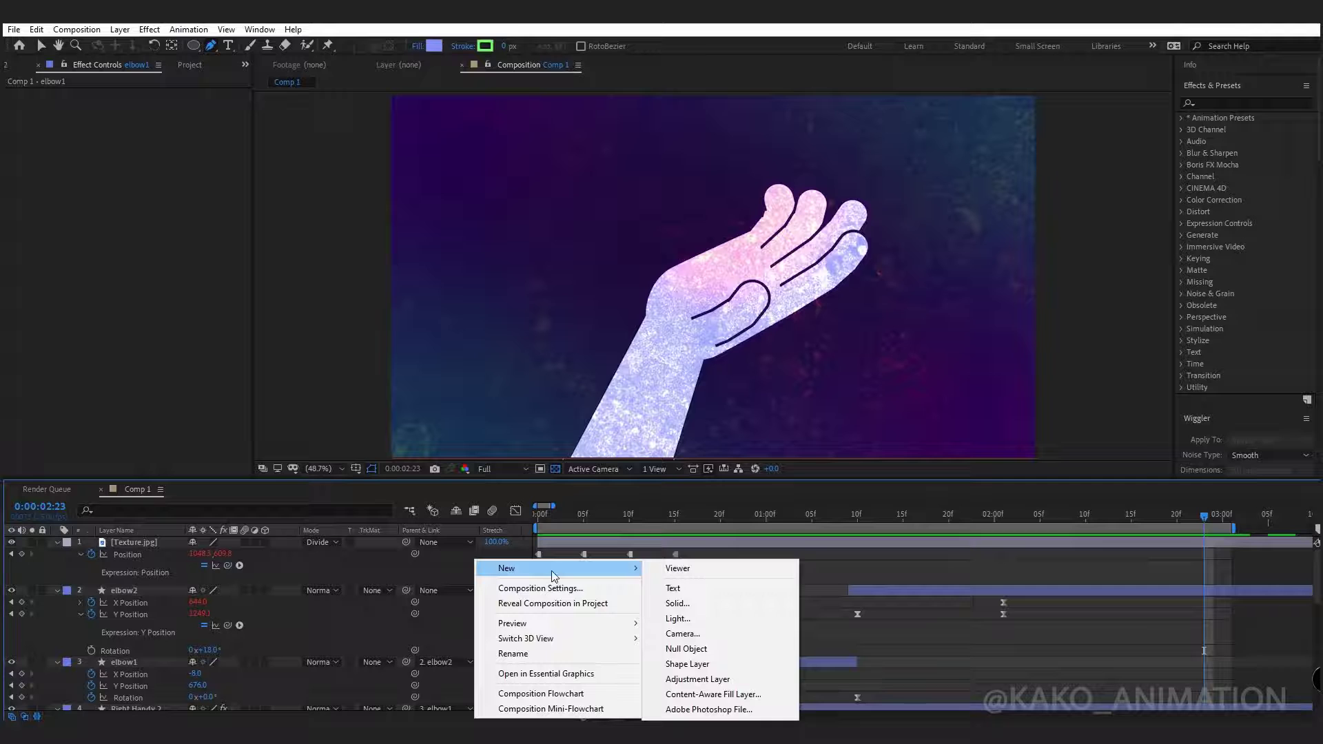
left_click(671, 603)
left_click(1145, 475)
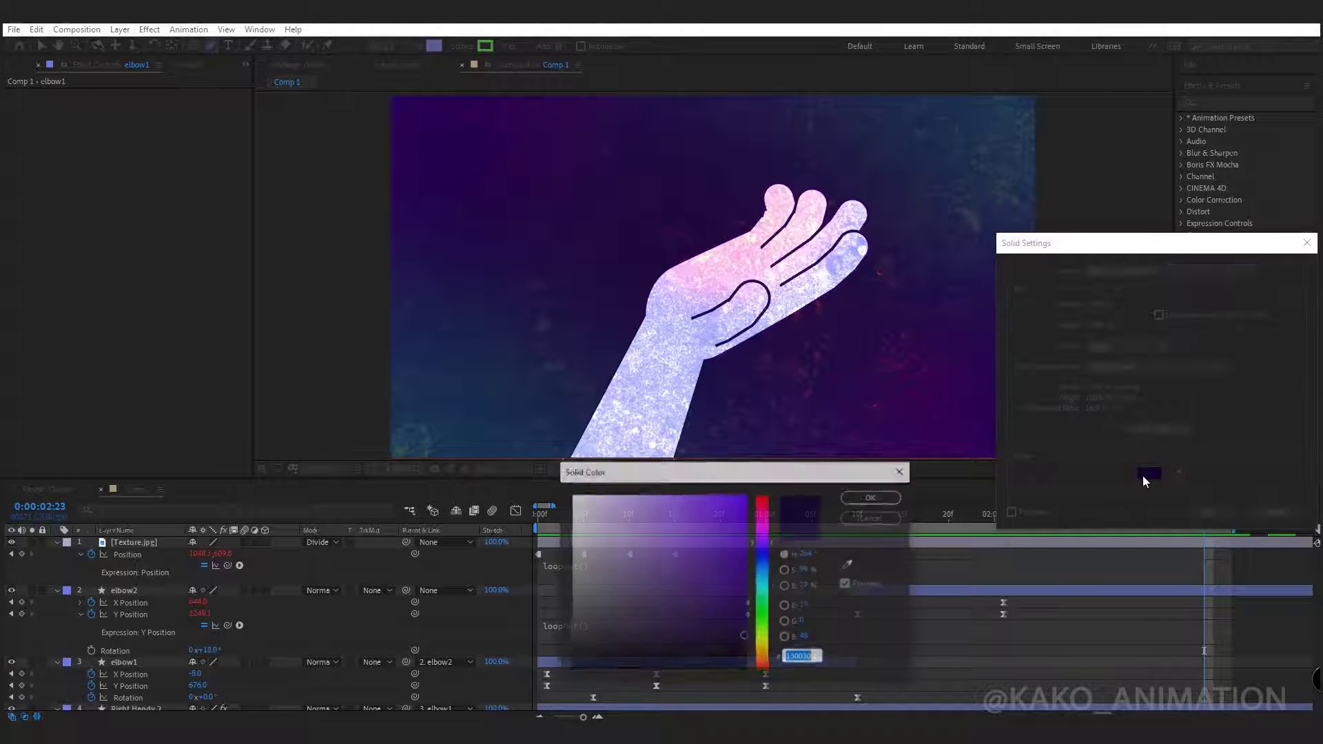
left_click_drag(620, 500, 549, 496)
left_click(872, 497)
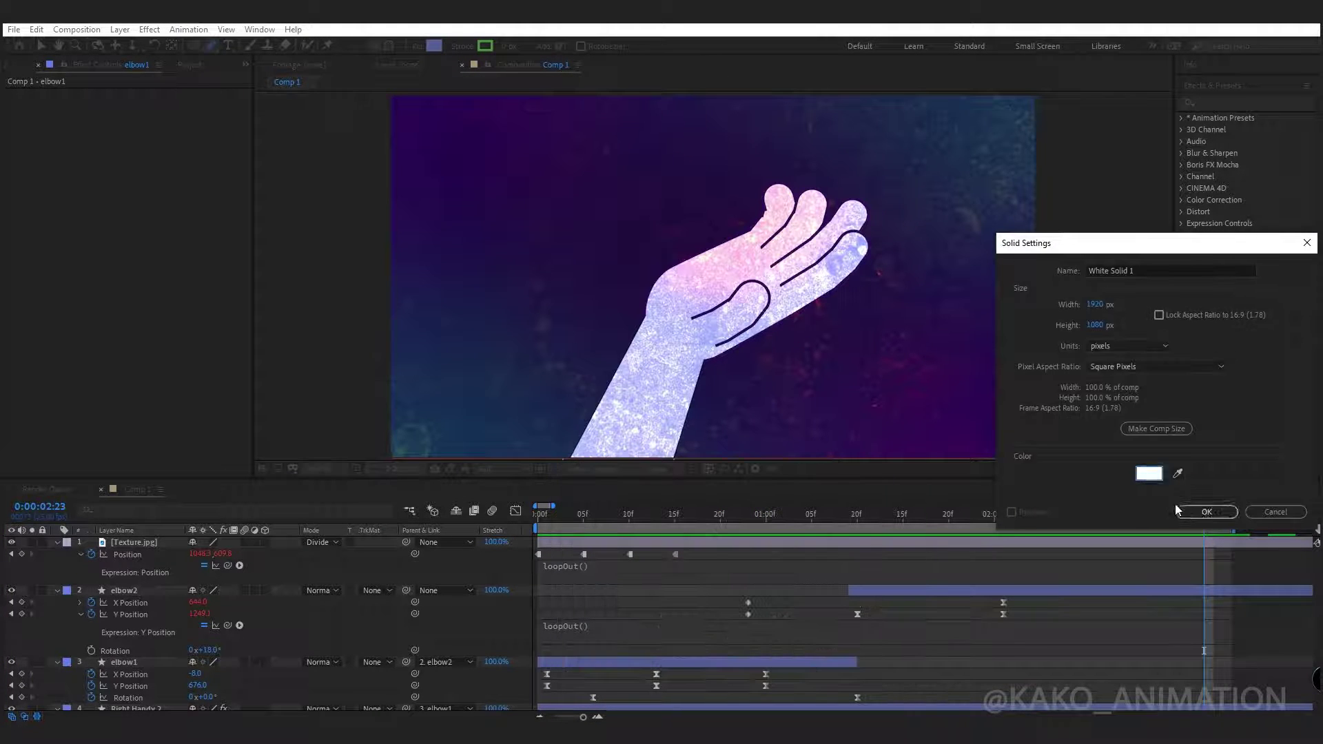
left_click(1201, 510)
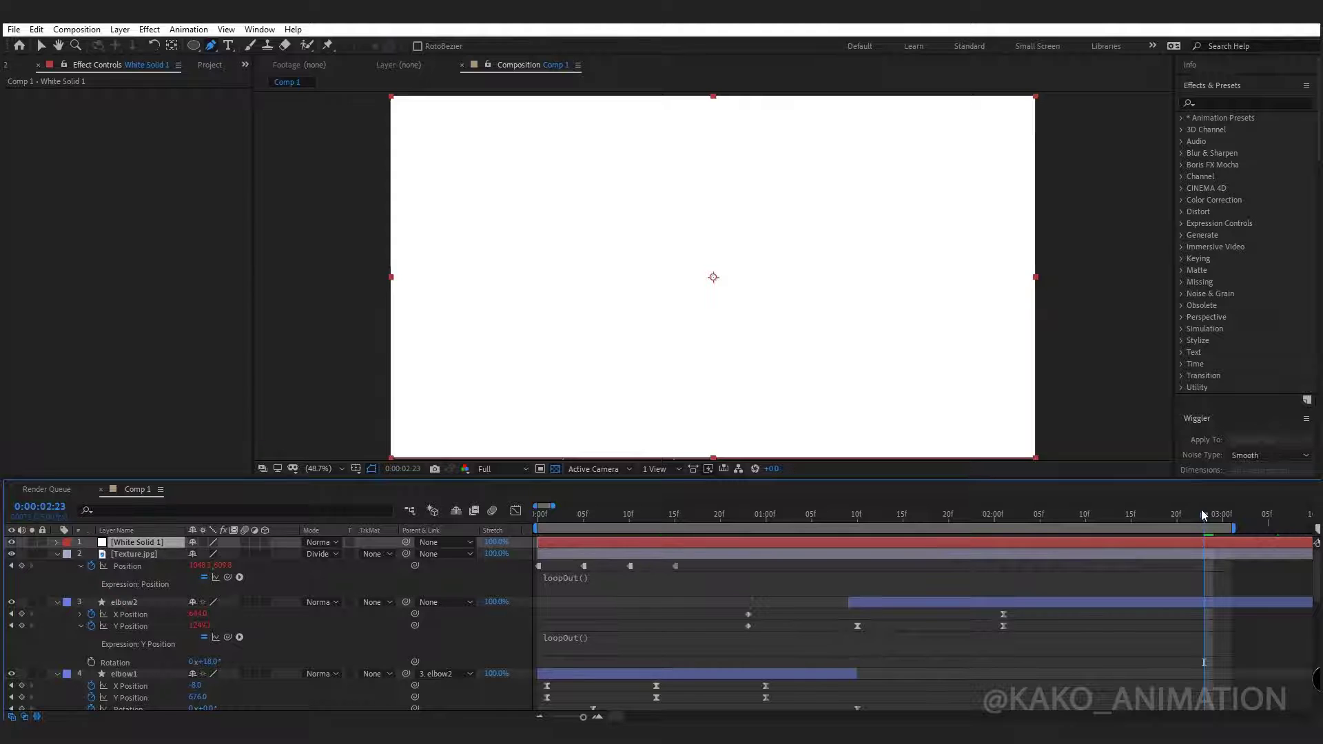
Apply the CC Particle World effect to the white solid and set its Birth Rate to 1.0
left_click(1219, 103)
type("parti")
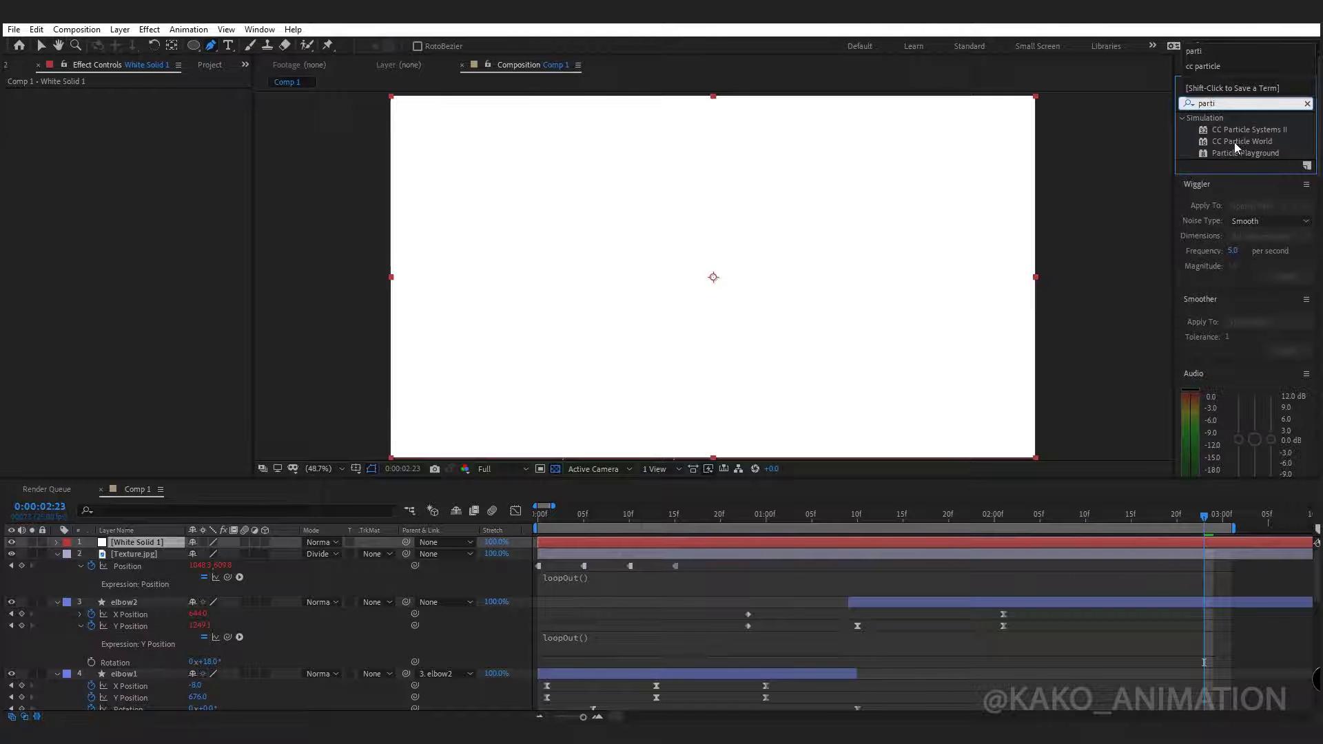
double_click(1234, 142)
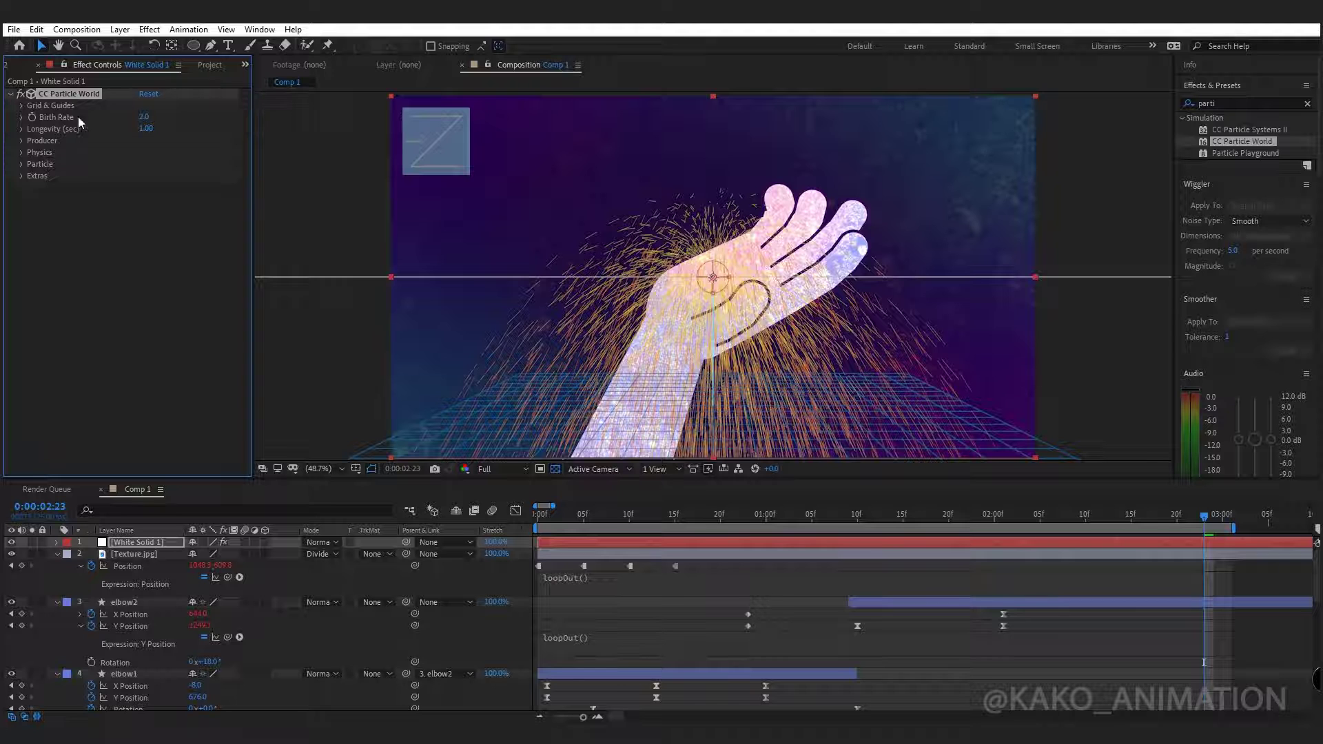
type("1")
key("Return")
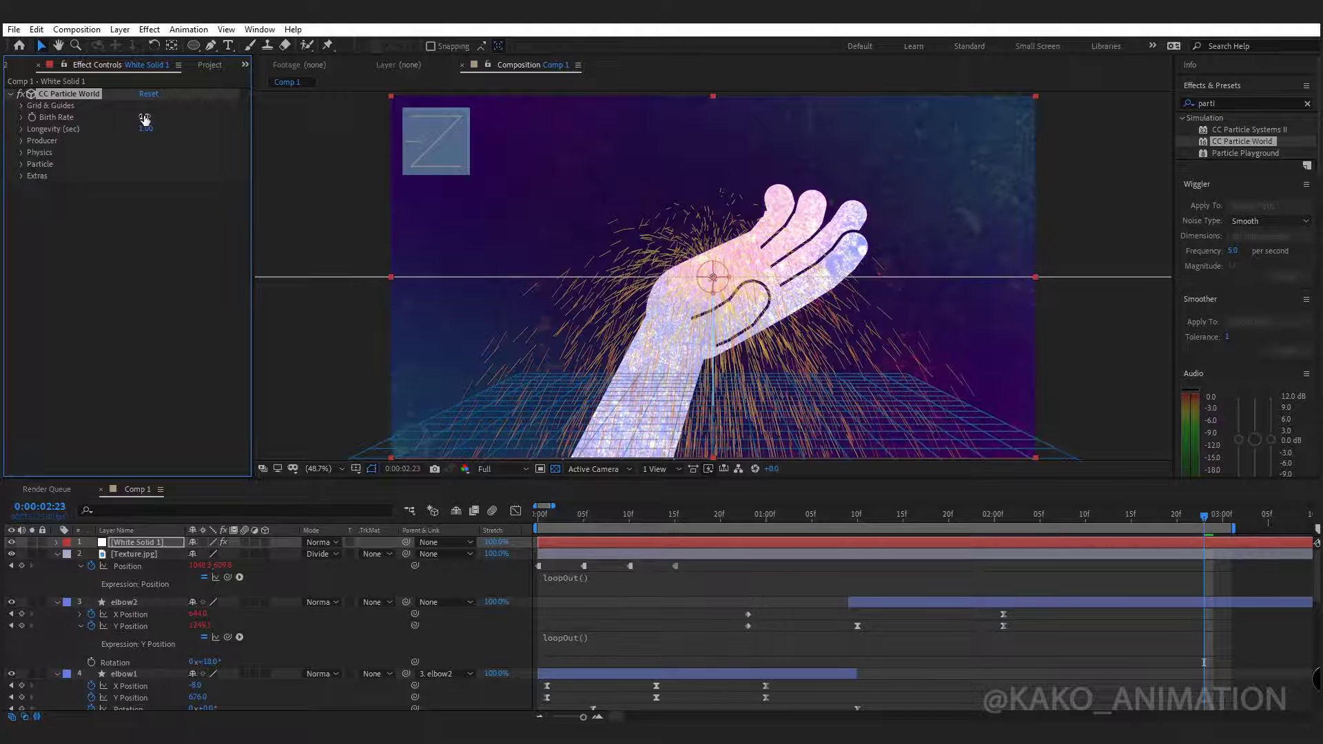
Set the Particle Type to Star, with a Birth Size of 0.050 and a Death Size of 0.100
left_click(22, 164)
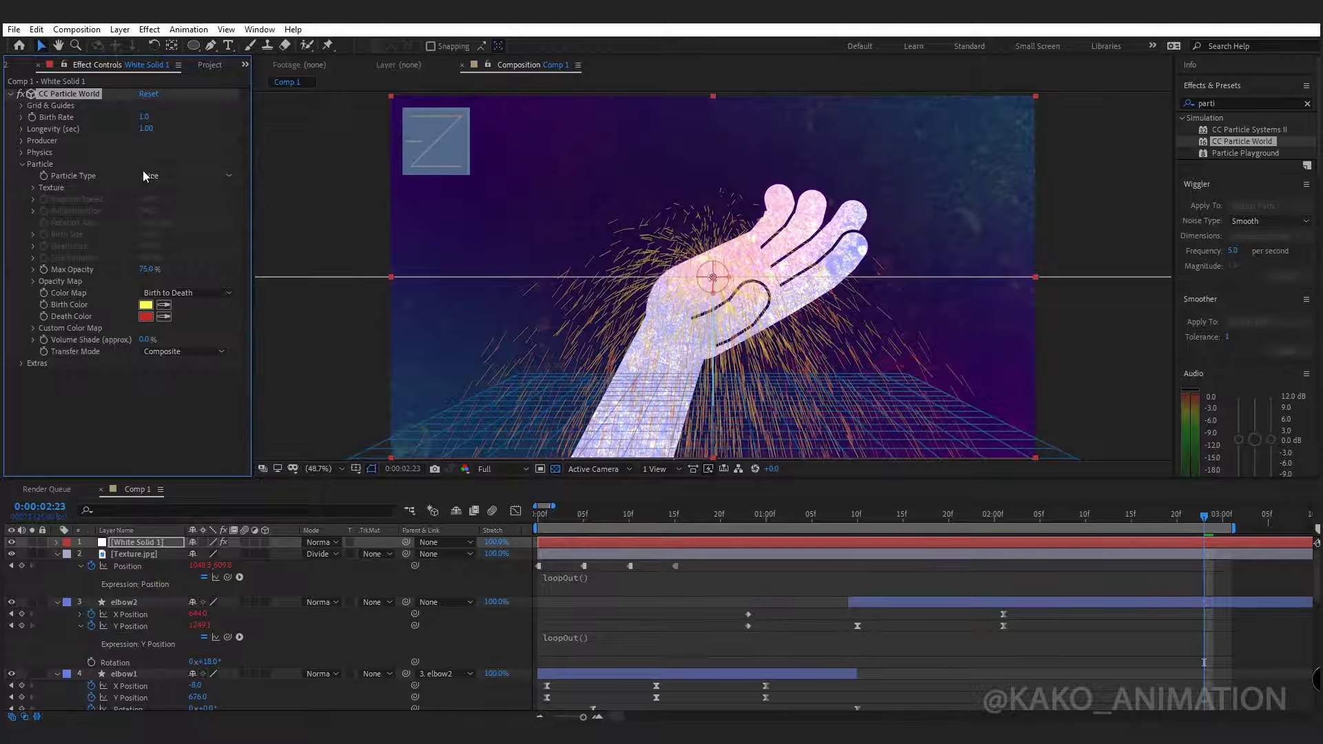
left_click(186, 176)
left_click(173, 206)
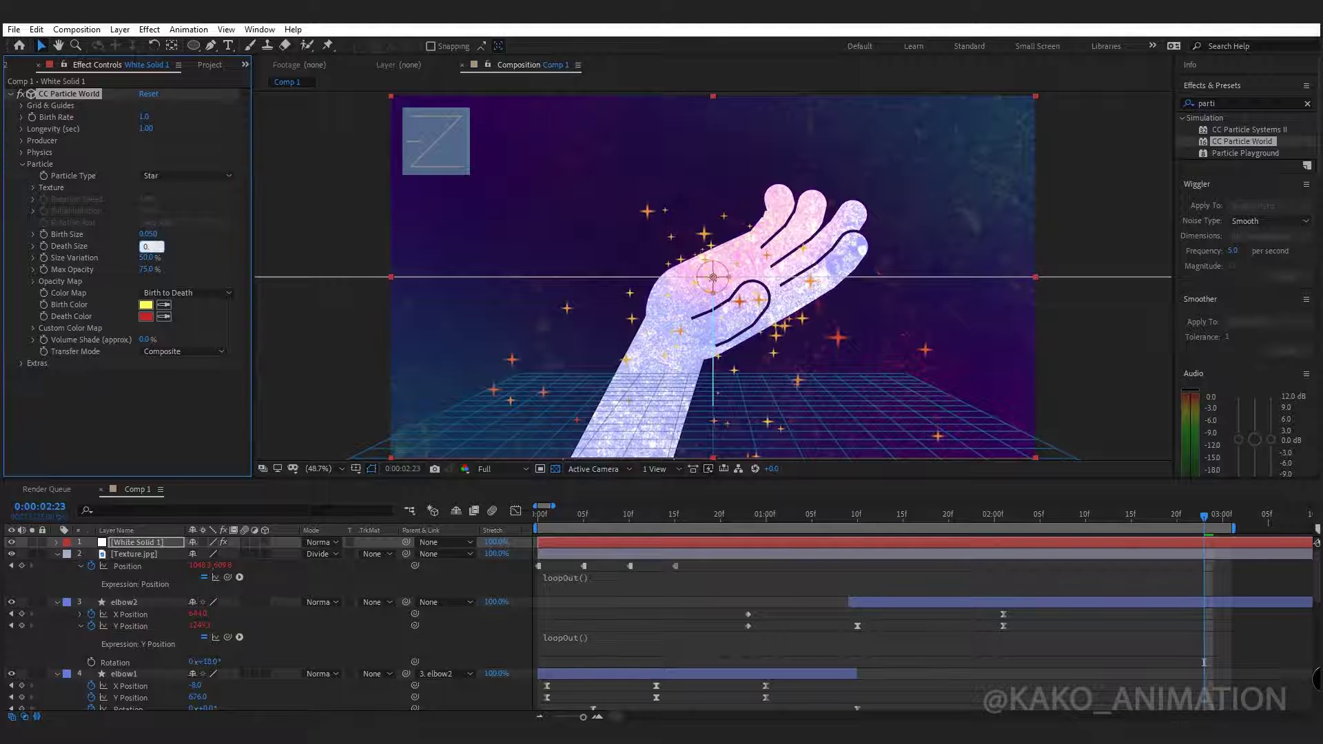
key("Return")
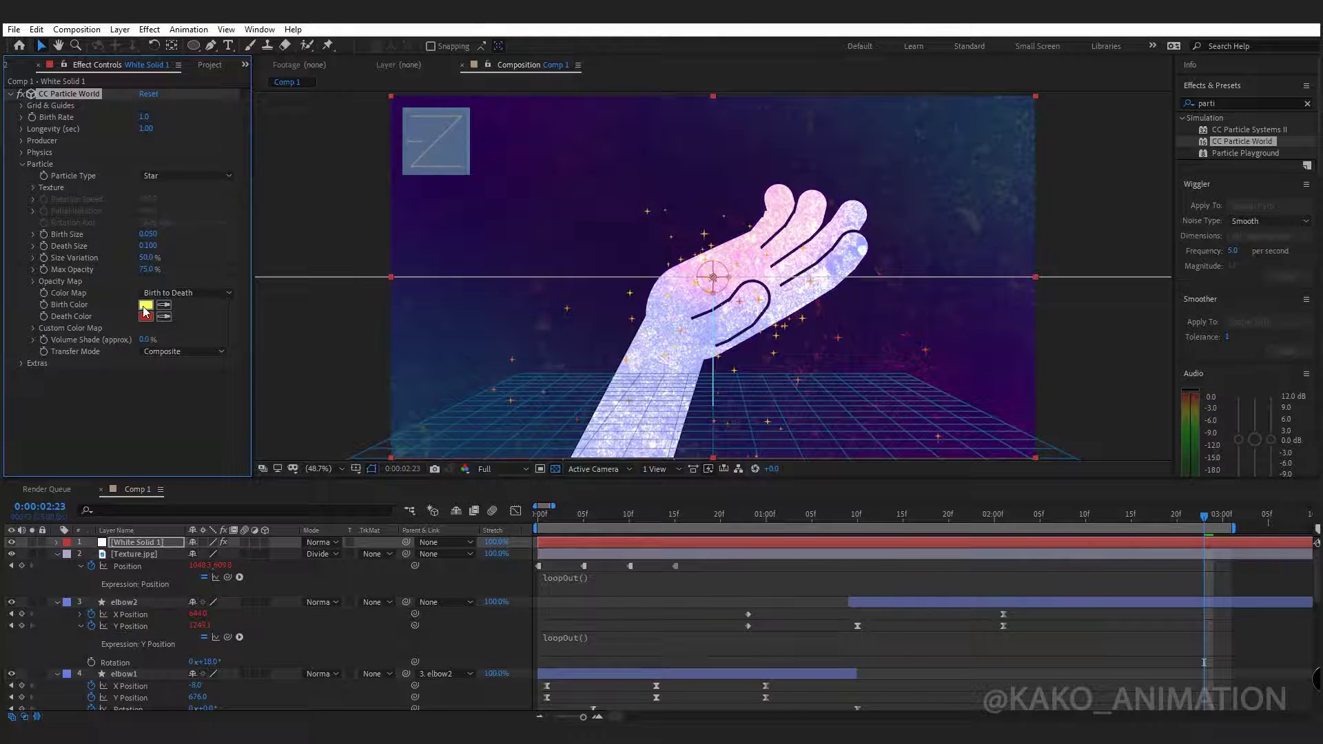
Set the particles' Birth Color to near white and choose a pinkish-purple Death Color
left_click(144, 305)
left_click(765, 525)
left_click(634, 500)
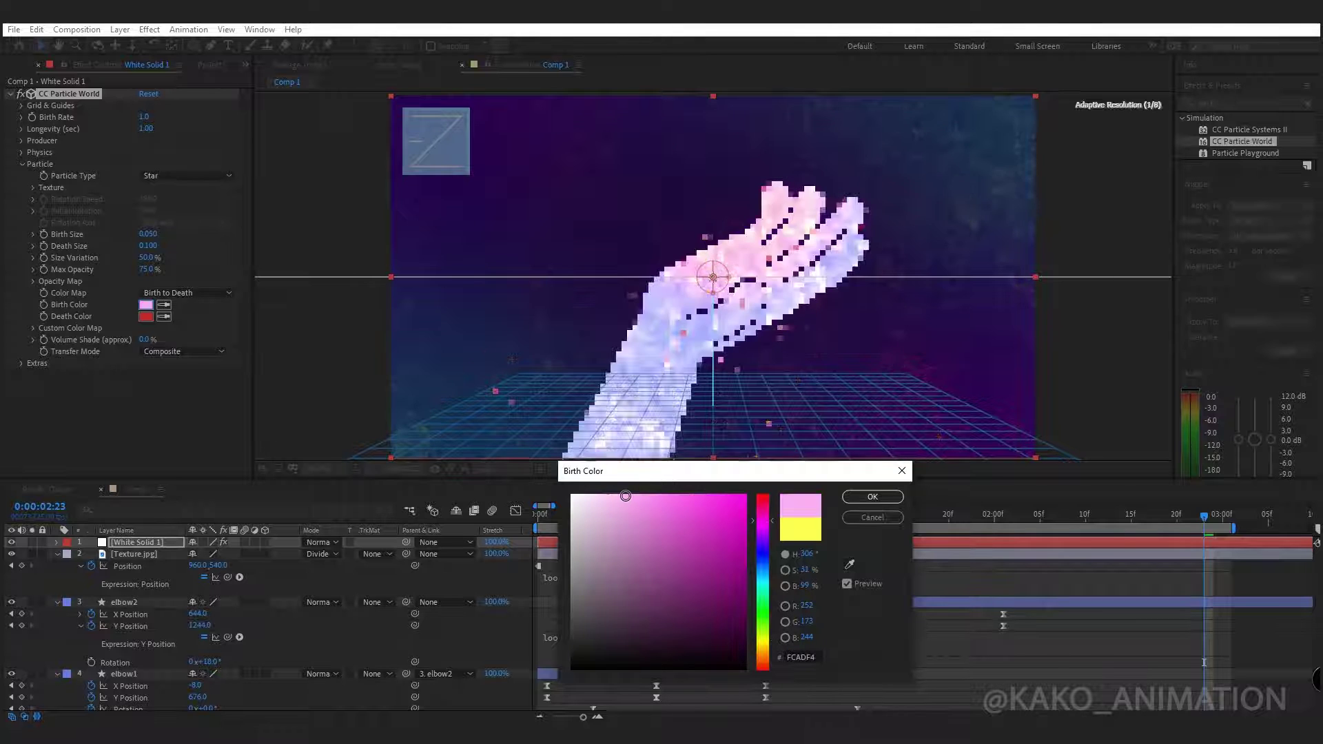
left_click_drag(634, 500, 586, 493)
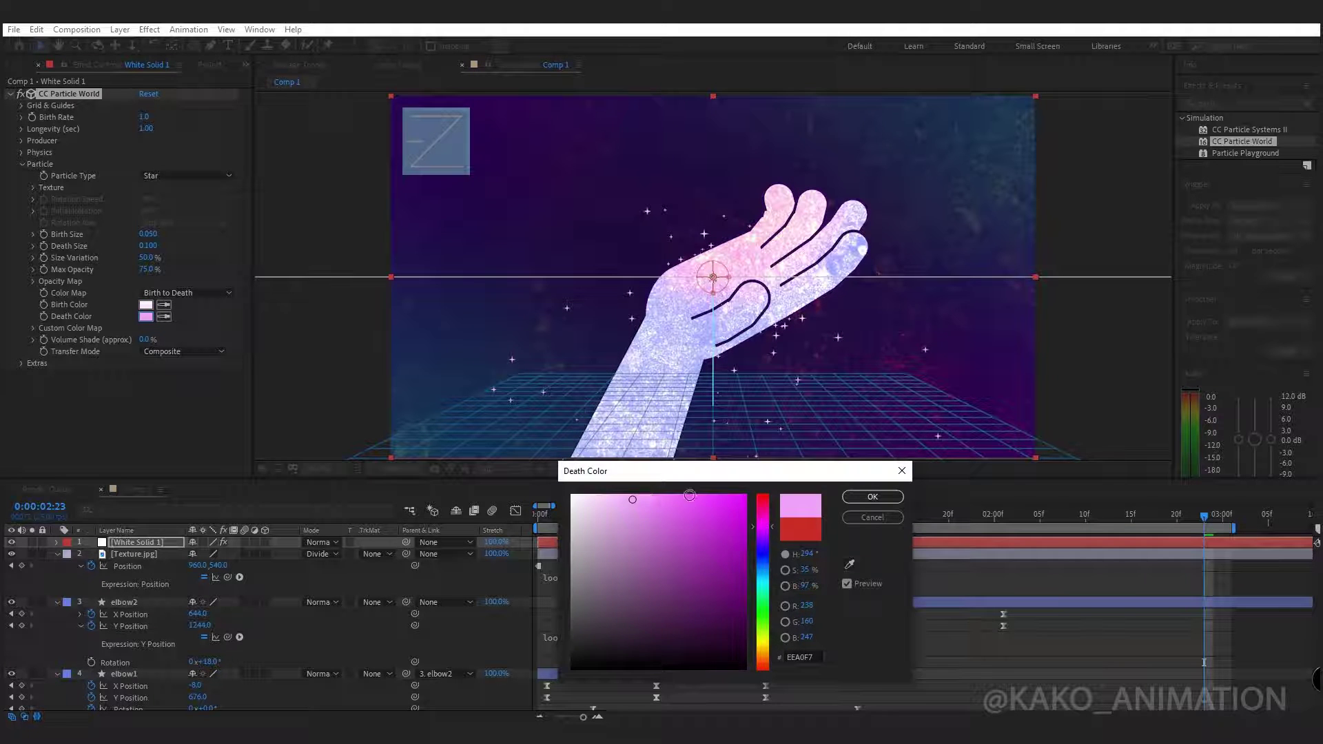
key("Return")
left_click(22, 164)
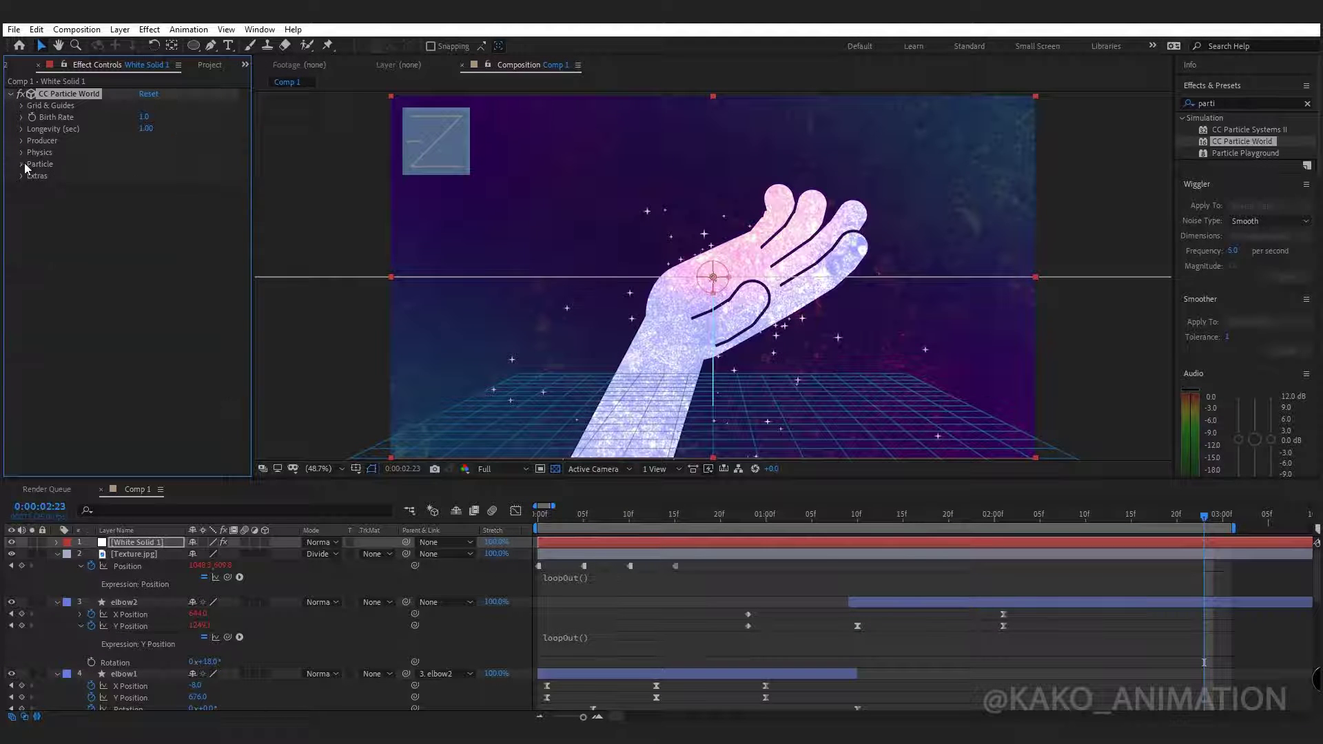
Set the particle physics to zero Velocity and zero Gravity
left_click(21, 153)
left_click(145, 175)
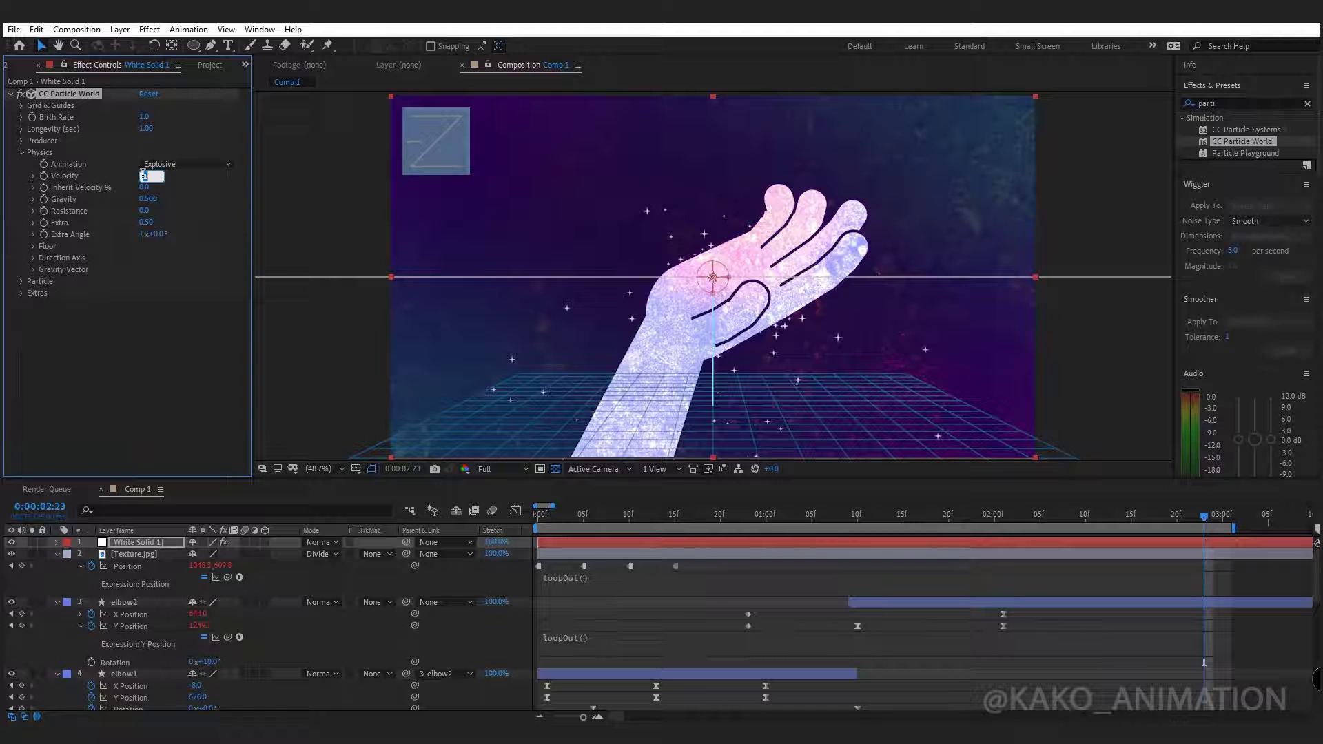
type("0.00")
left_click(148, 199)
type("0.000")
key("Return")
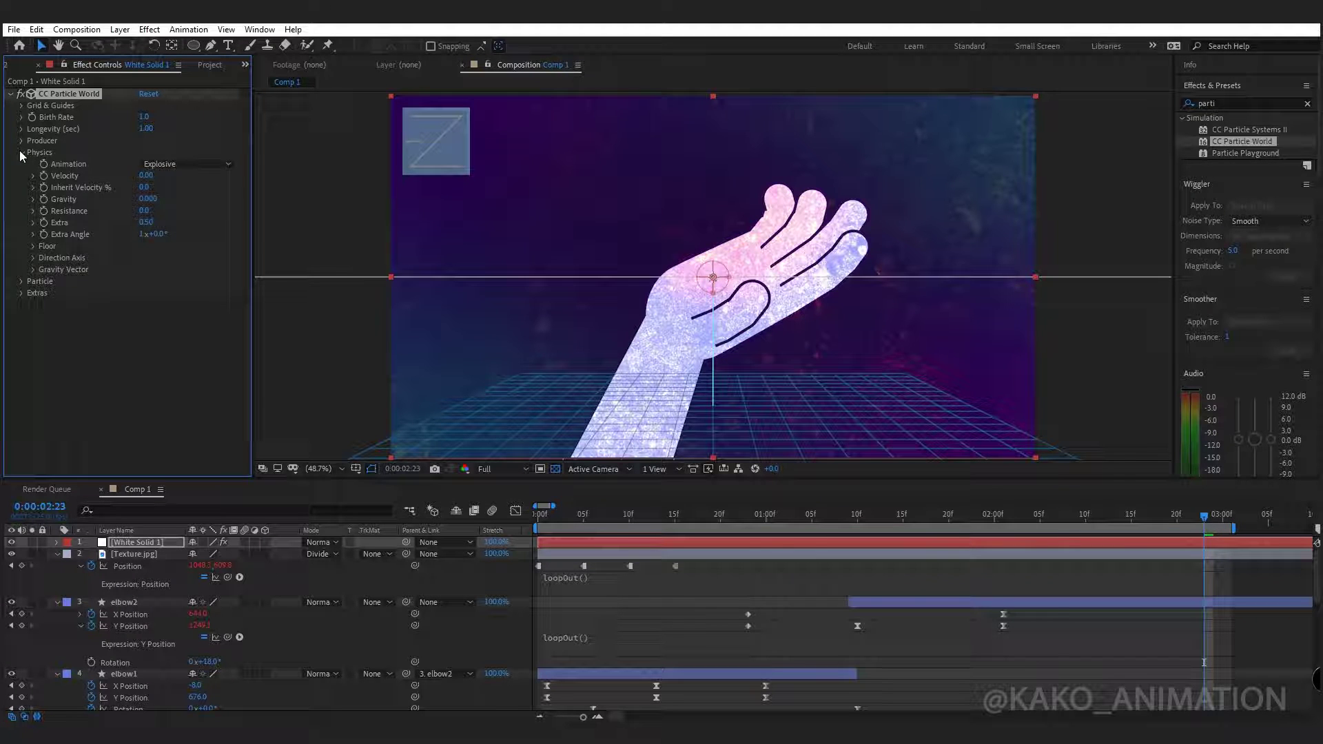
left_click(22, 153)
Widen the particle producer to Radius X 0.625 and Radius Y about 0.49, and place the white solid directly above the dark background solid
left_click(22, 141)
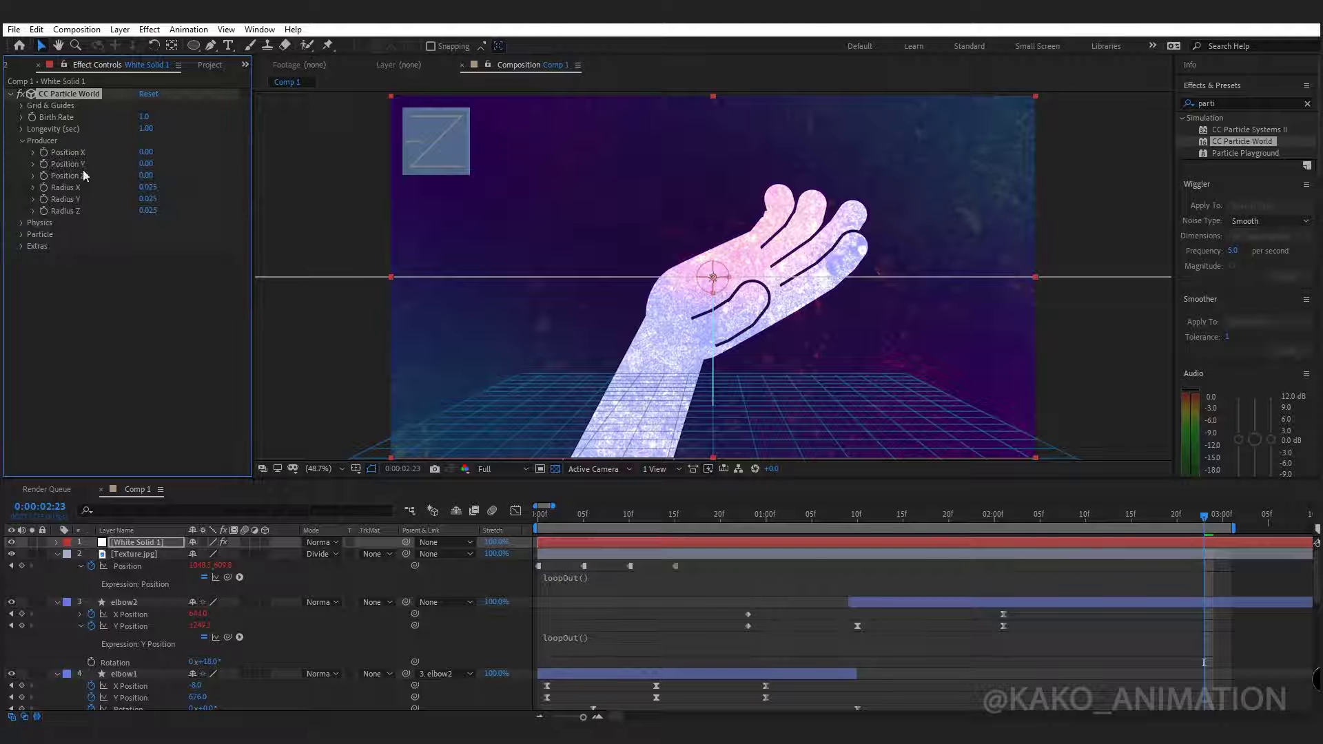
mouse_move(147, 192)
left_mouse_down()
mouse_move(184, 193)
mouse_move(159, 198)
mouse_move(175, 195)
mouse_move(166, 186)
left_mouse_up()
left_click_drag(131, 544, 131, 598)
left_click_drag(131, 710, 129, 661)
Keyframe the white solid's Opacity from 0% at 0:00:00:18 to 100% at 0:00:01:00
key("t")
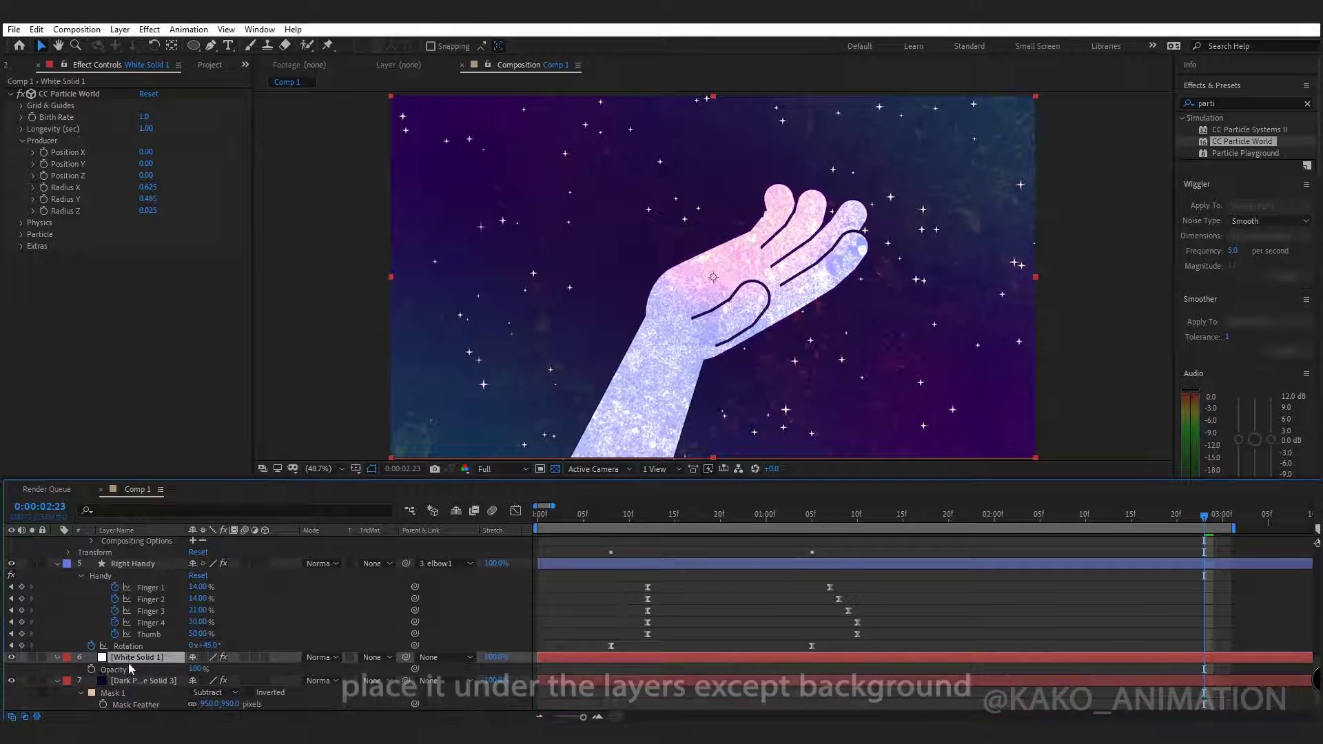
left_click(679, 517)
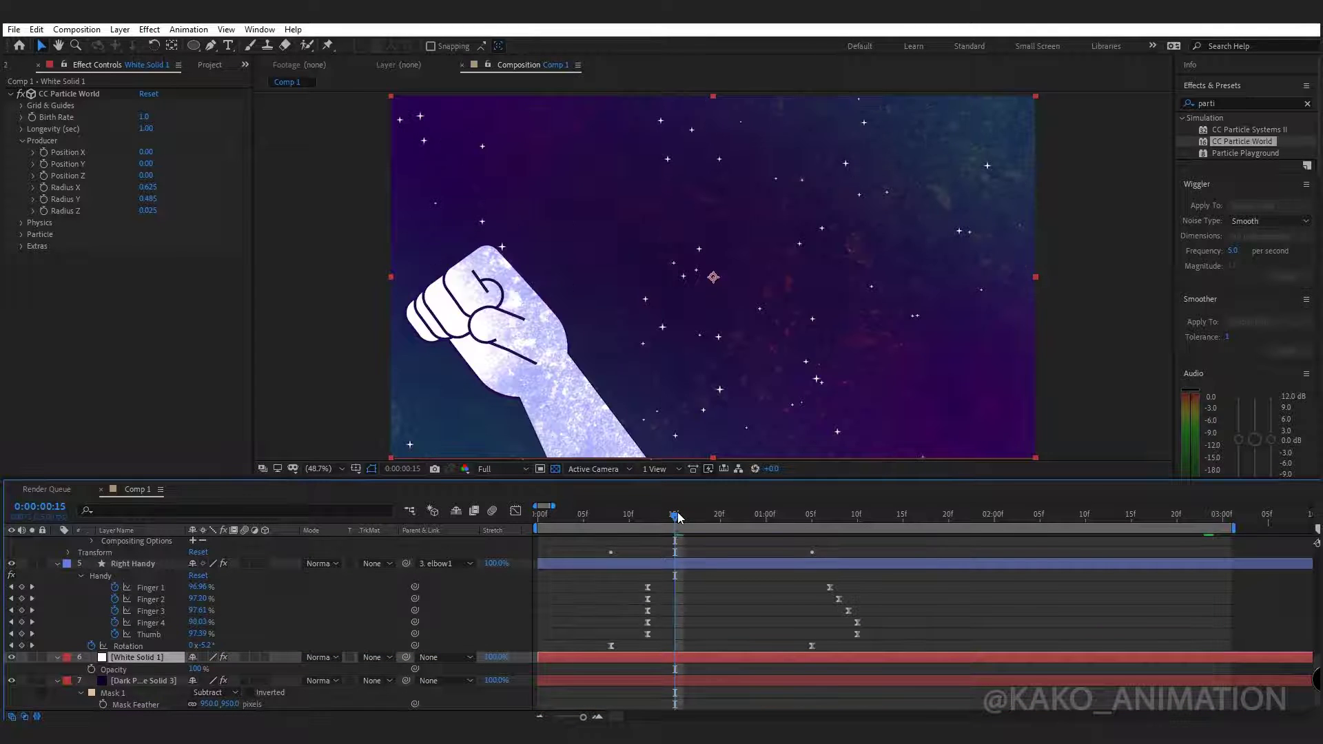
left_click_drag(677, 516, 703, 517)
left_click(91, 669)
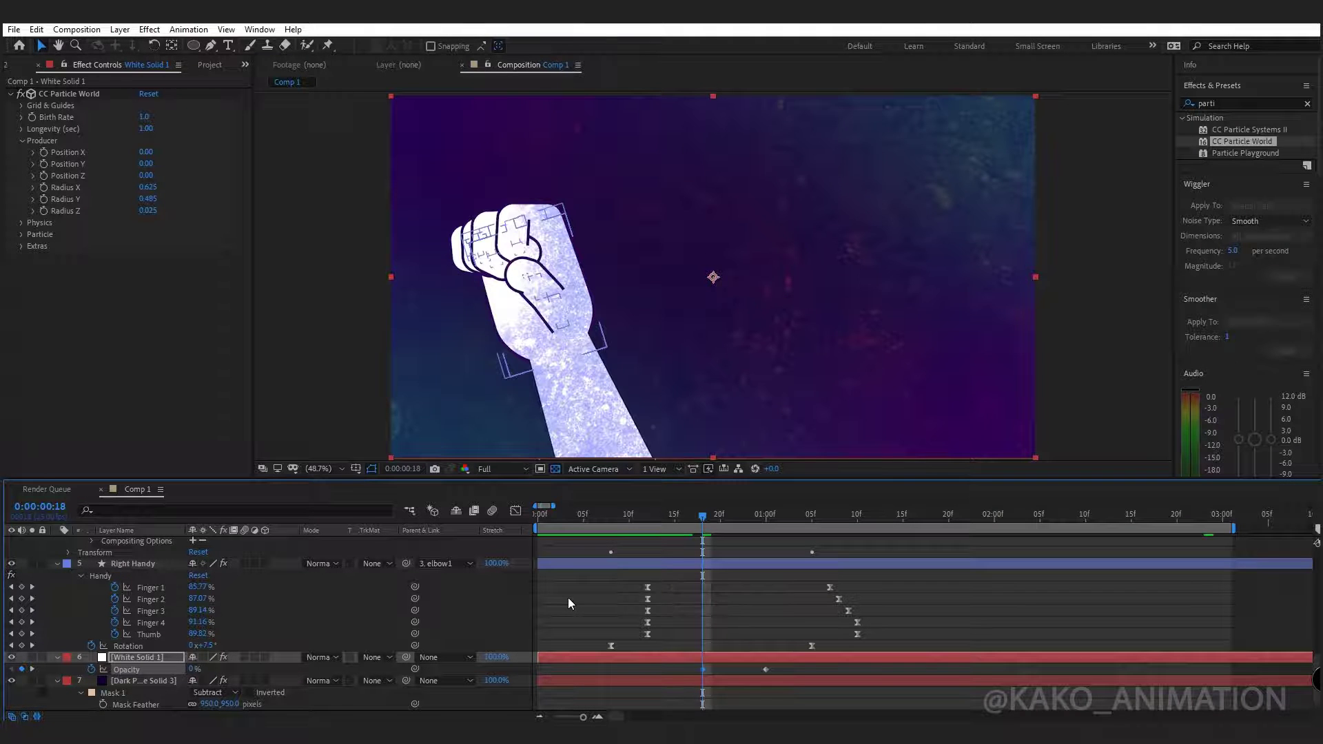
Check the star fade-in against the hand motion and shift the solid's Opacity keyframes to 0:00:00:20 and about 0:00:01:03
key("Page_Down")
key("Page_Down")
key("Page_Down")
key("Page_Down")
key("Page_Down")
key("Page_Down")
key("Page_Down")
key("Page_Down")
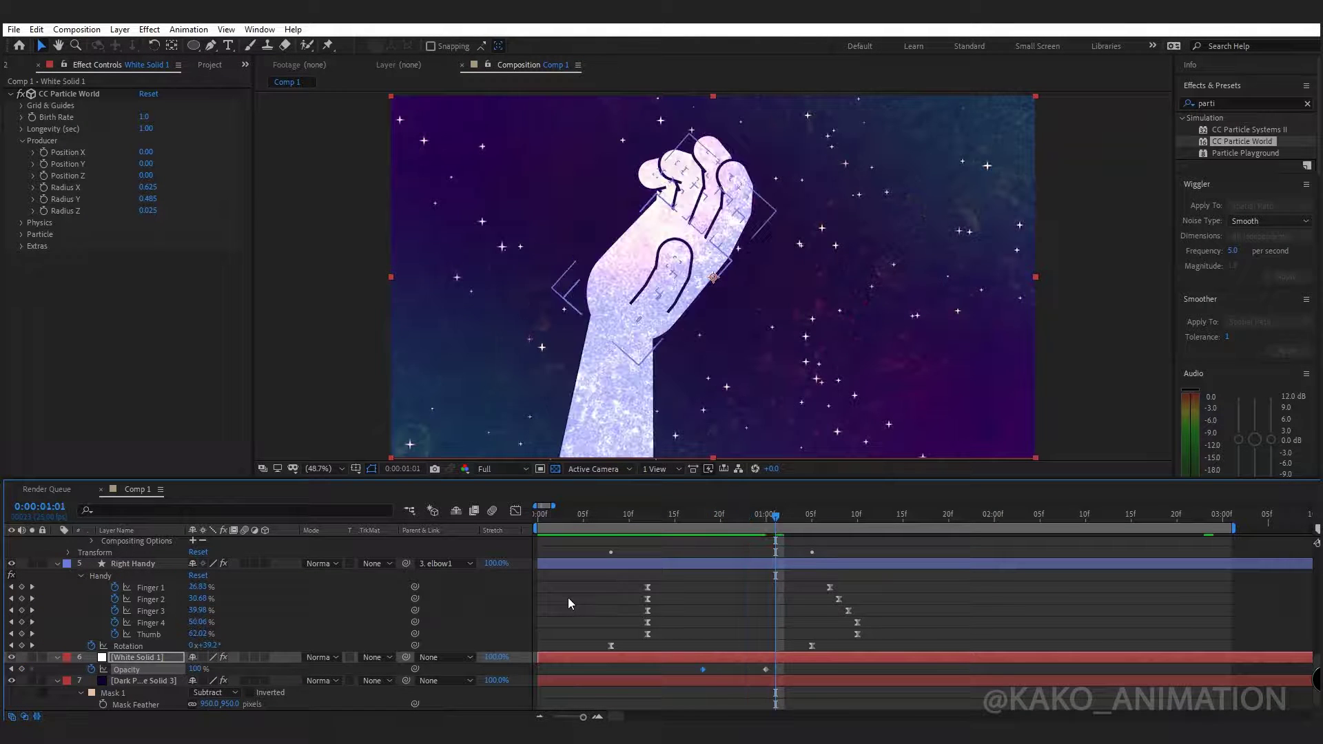
left_click_drag(767, 669, 719, 669)
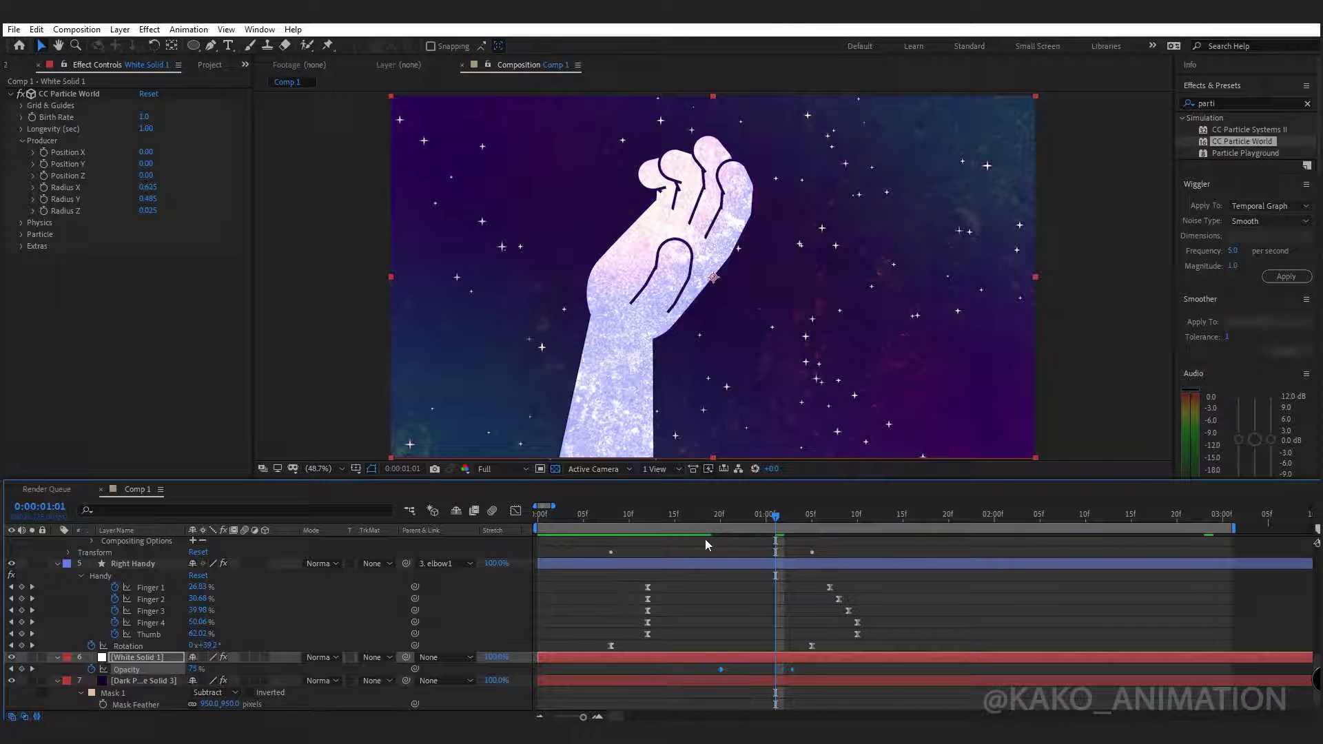
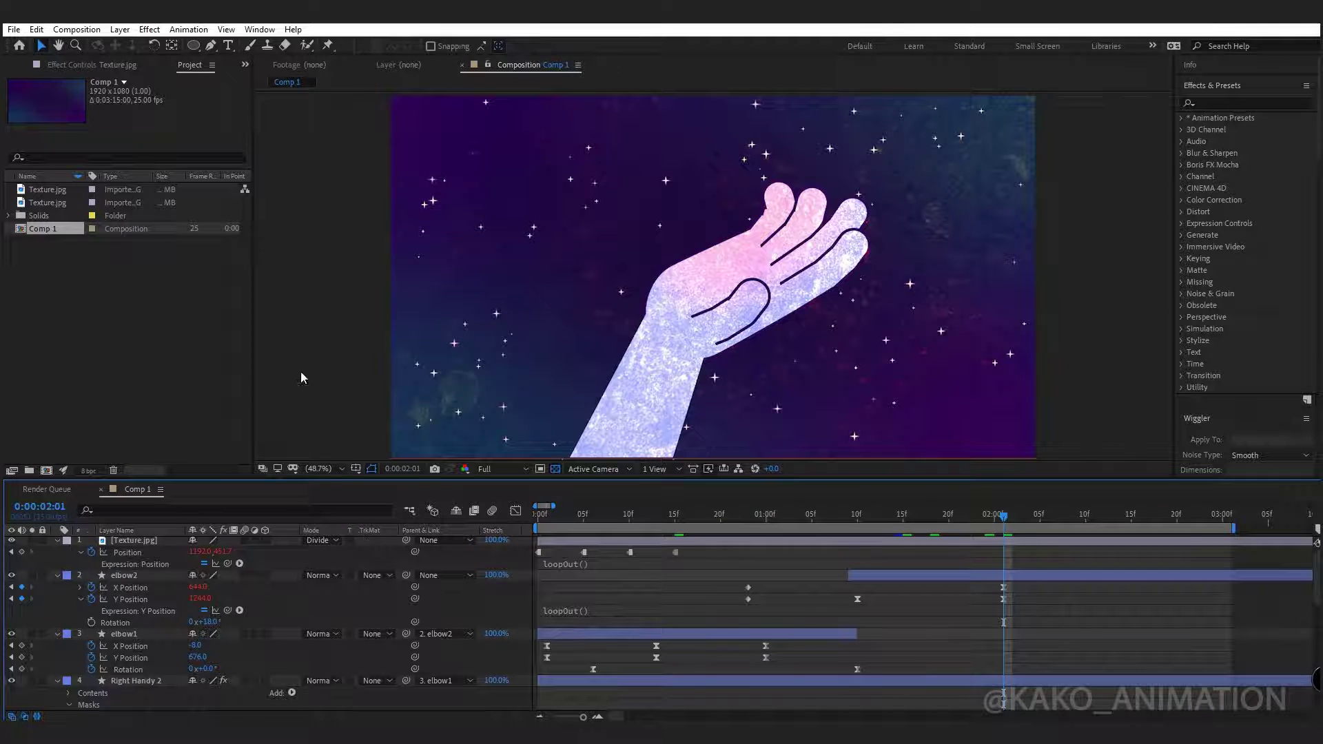
Draw a small star shape in the upper-left area of the composition with a 14 px stroke
left_click(199, 49)
left_click(243, 106)
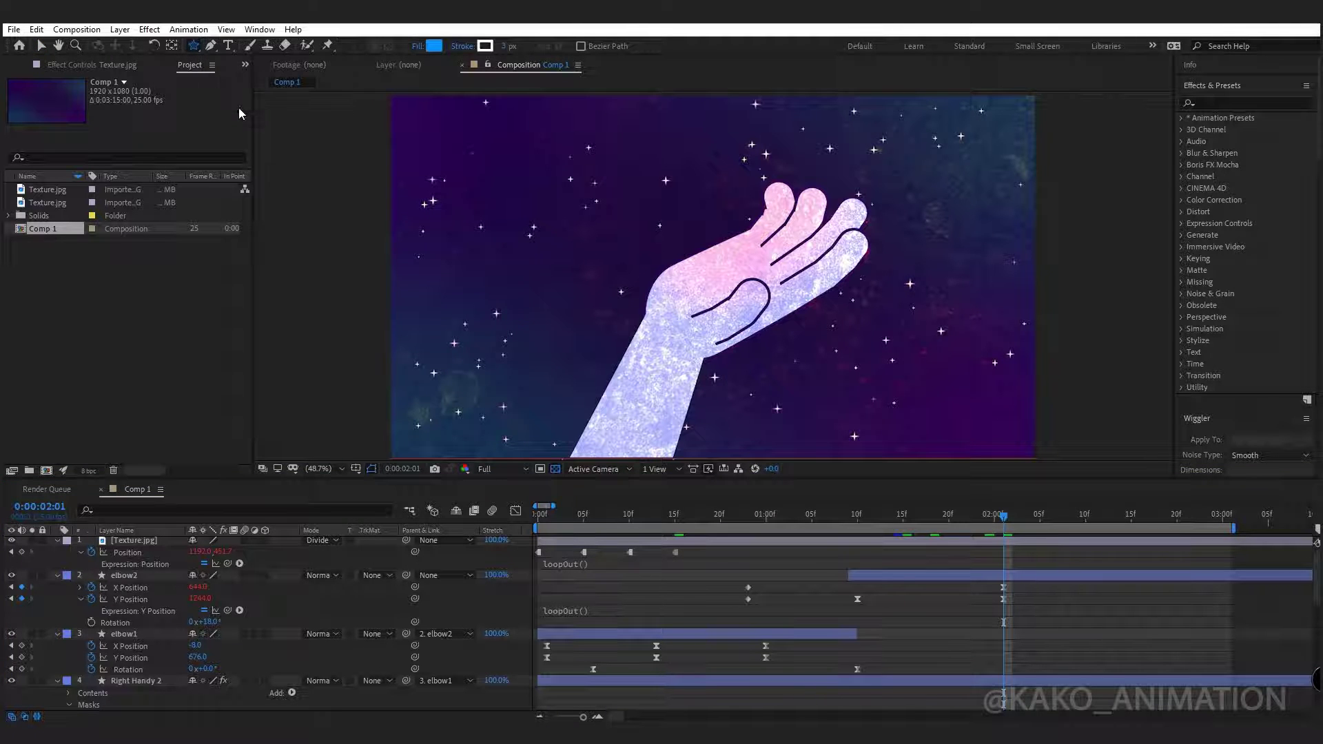
mouse_move(479, 152)
left_mouse_down()
mouse_move(496, 169)
mouse_move(485, 162)
left_mouse_up()
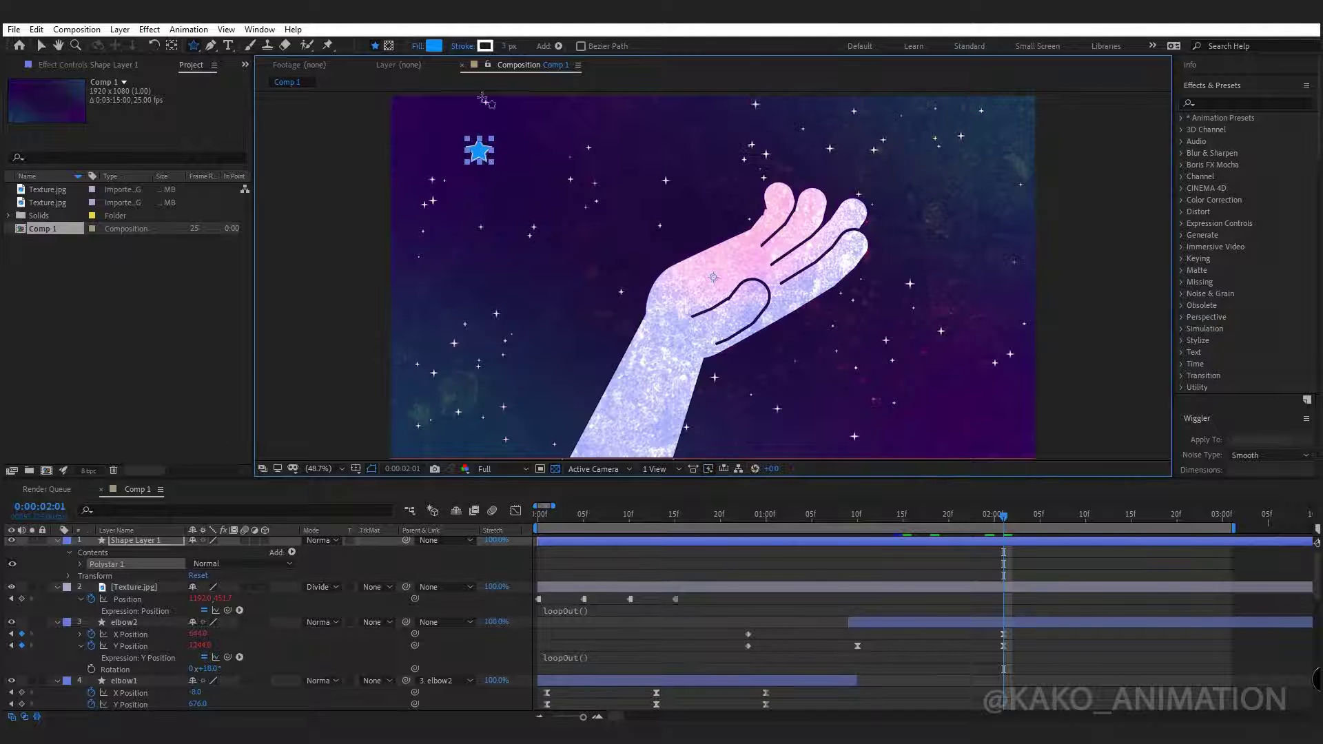
key("Return")
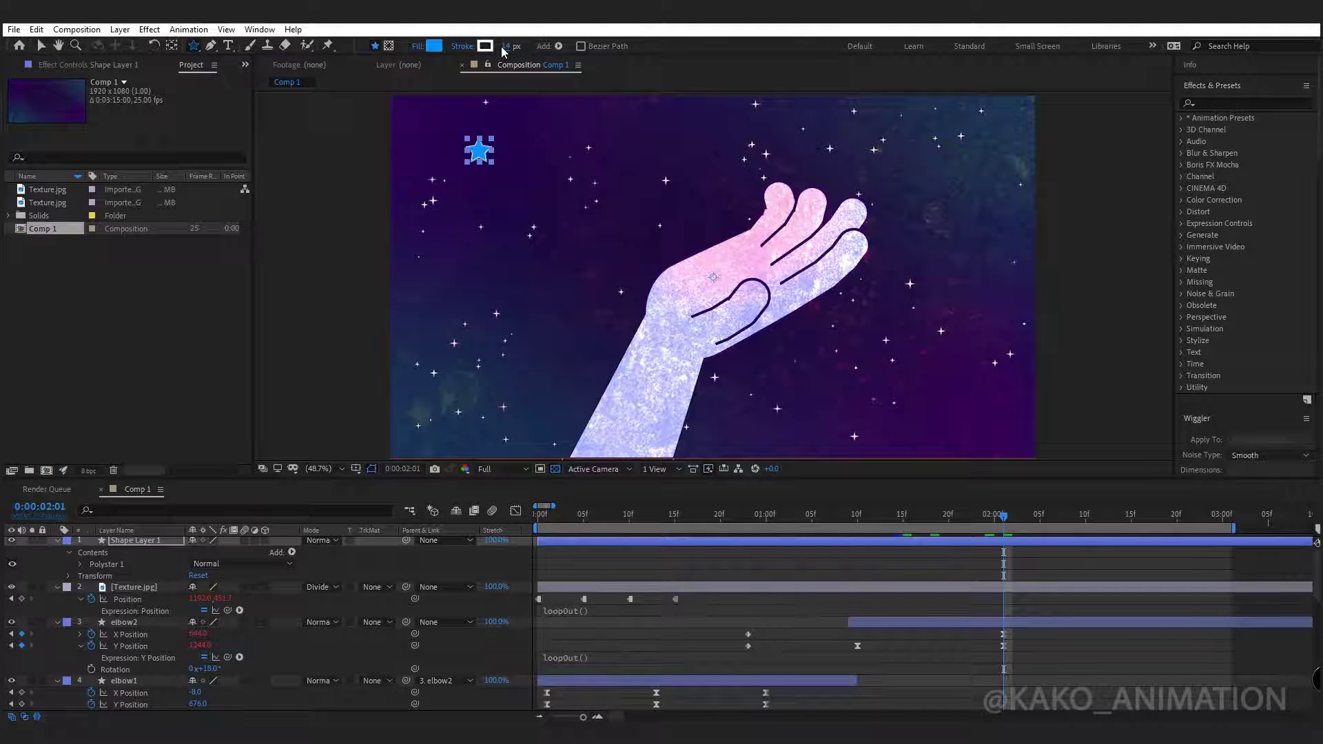
Set the star's fill color to pink FA73FF and copy its hex code
left_click(434, 45)
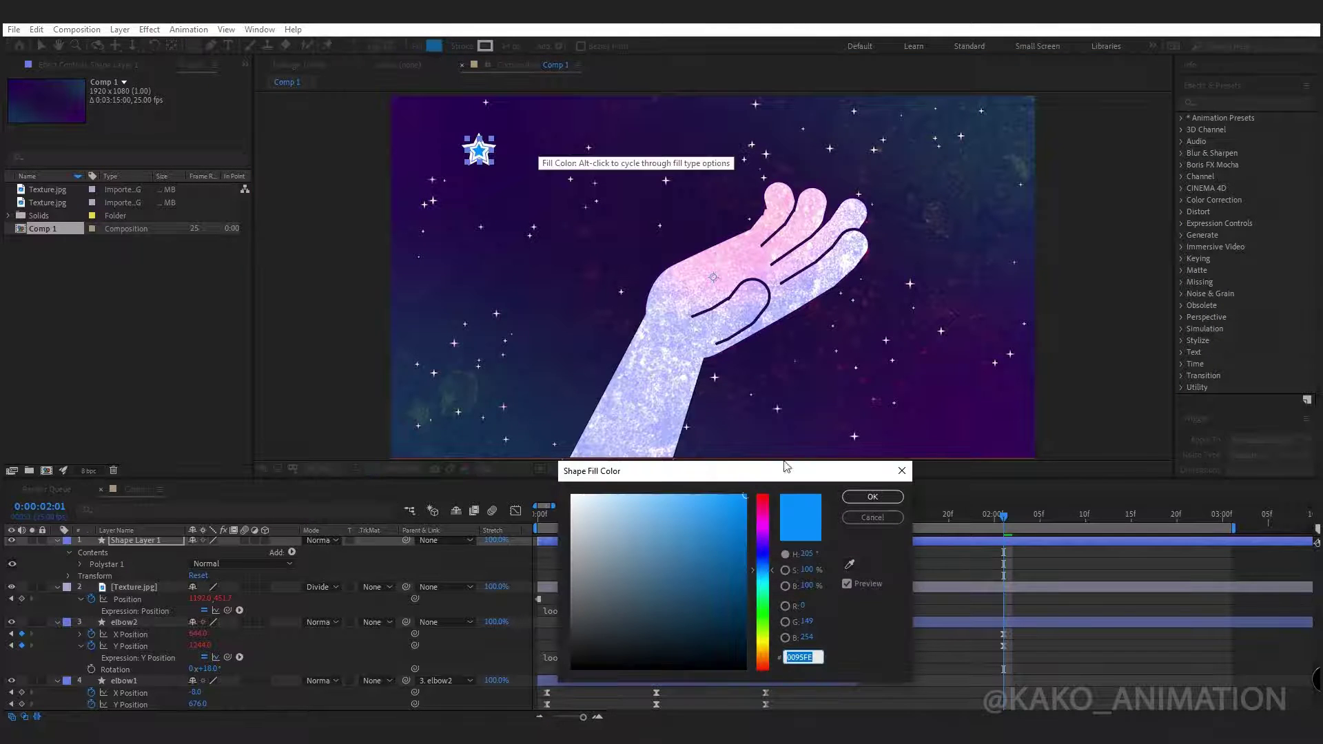
left_click(762, 525)
left_click(667, 494)
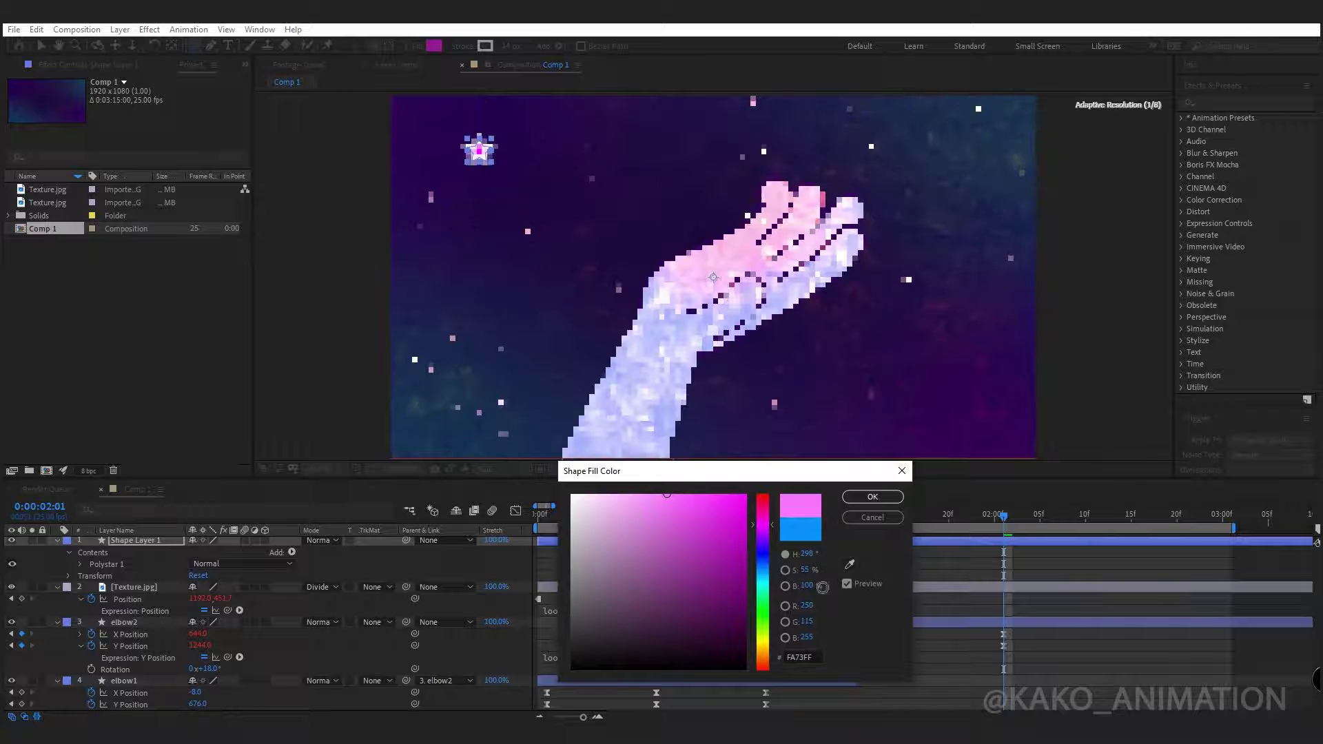
left_click(802, 657)
key("ctrl+c")
left_click(882, 502)
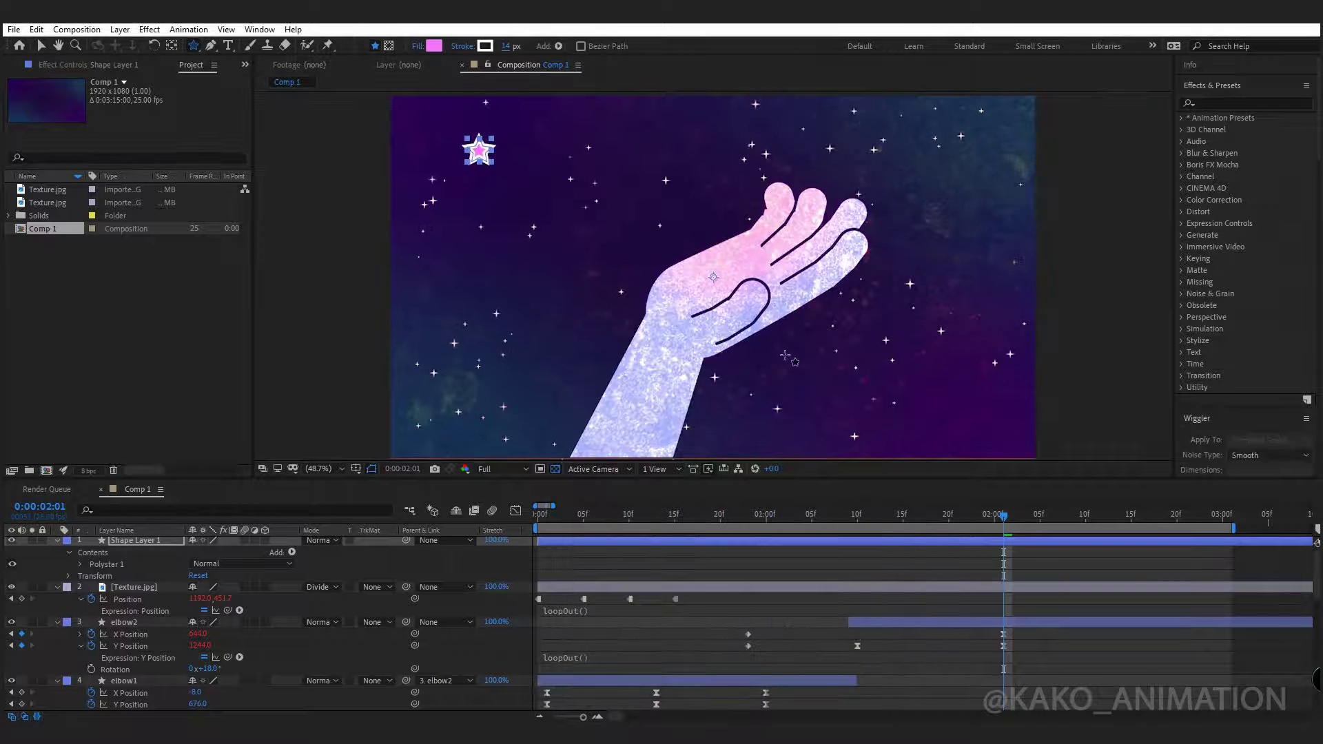
Give the star's stroke the same FA73FF color as its fill and expand its Polystar 1 contents
left_click(485, 46)
key("ctrl+v")
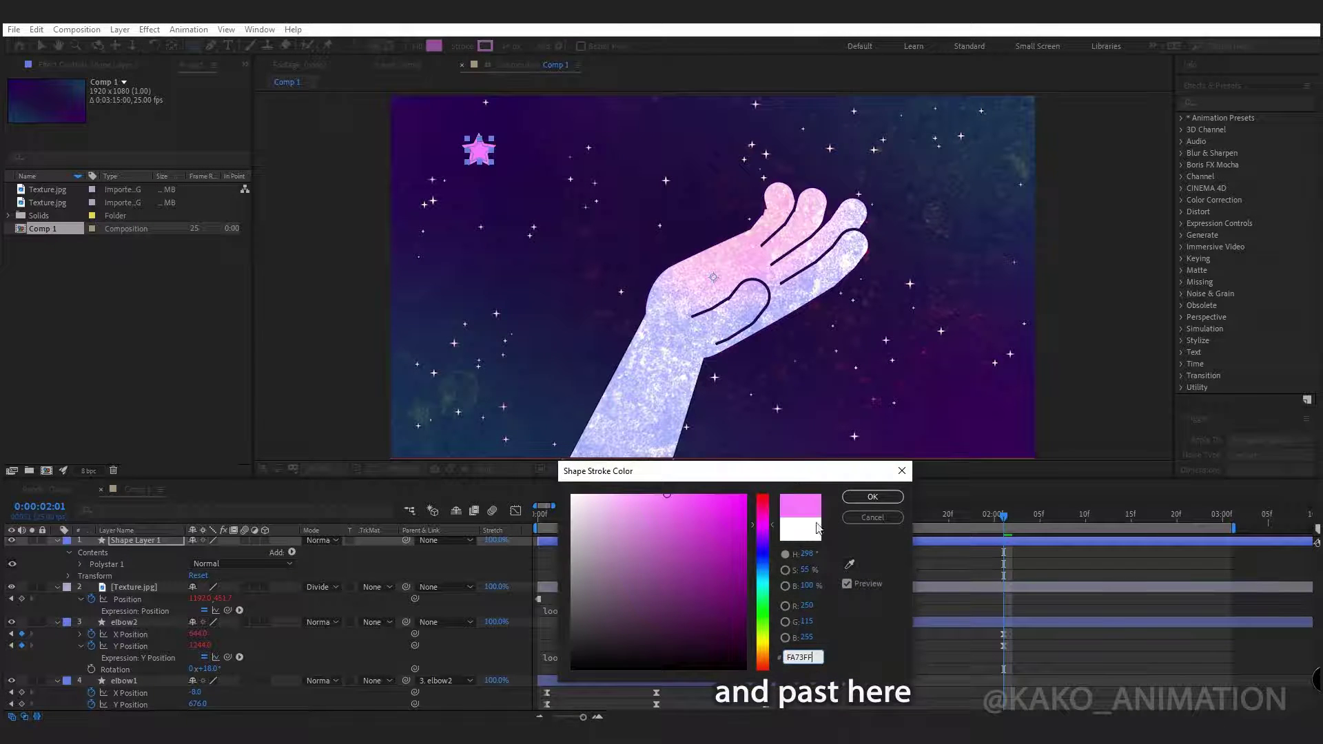
left_click(872, 496)
left_click(80, 565)
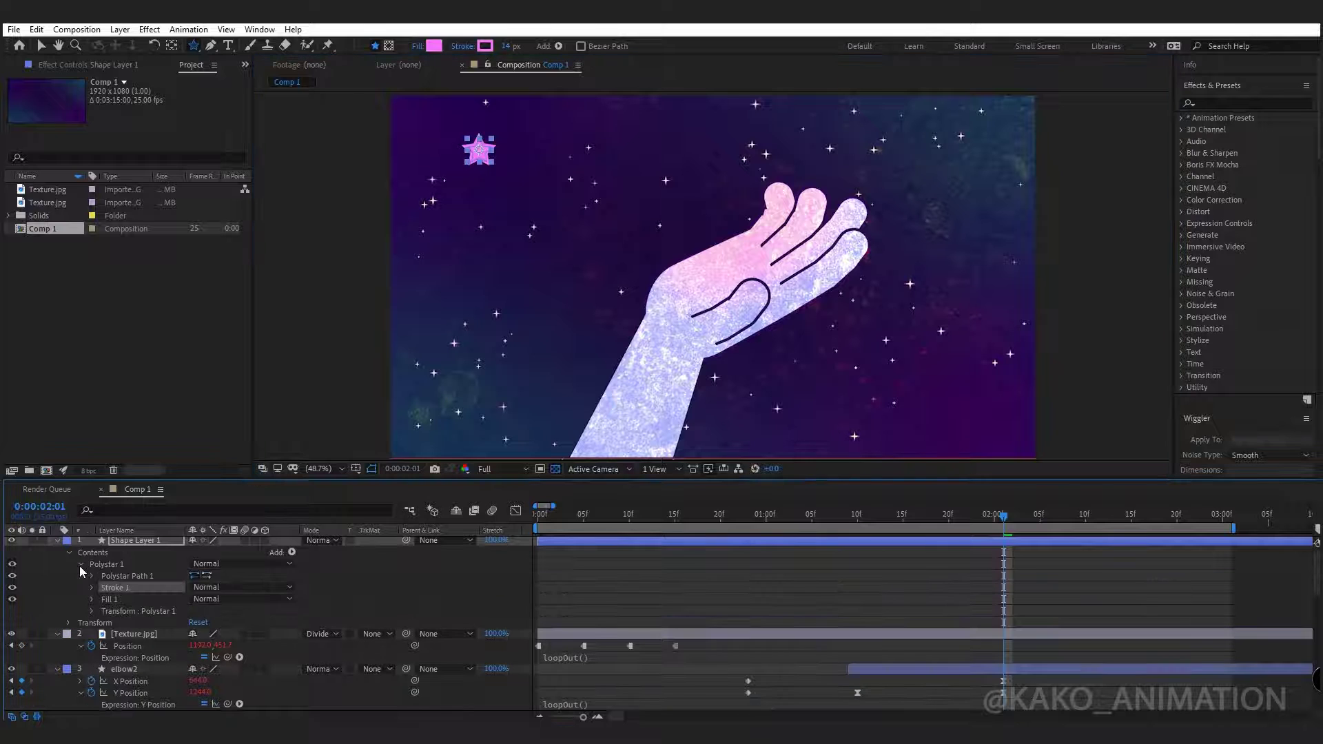
Set the pink star's stroke to Round Cap and Round Join, and collapse its layer
left_click(90, 588)
left_click(196, 648)
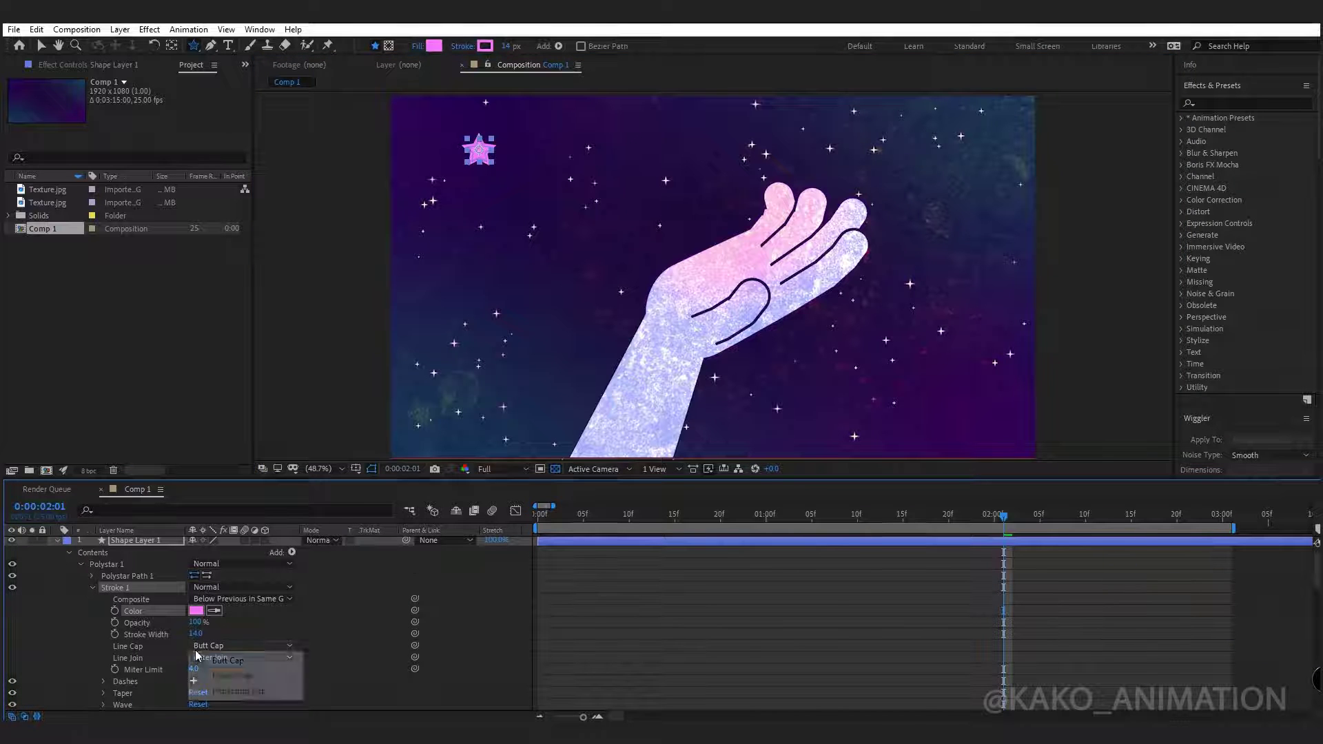
left_click(200, 675)
left_click(207, 658)
left_click(234, 687)
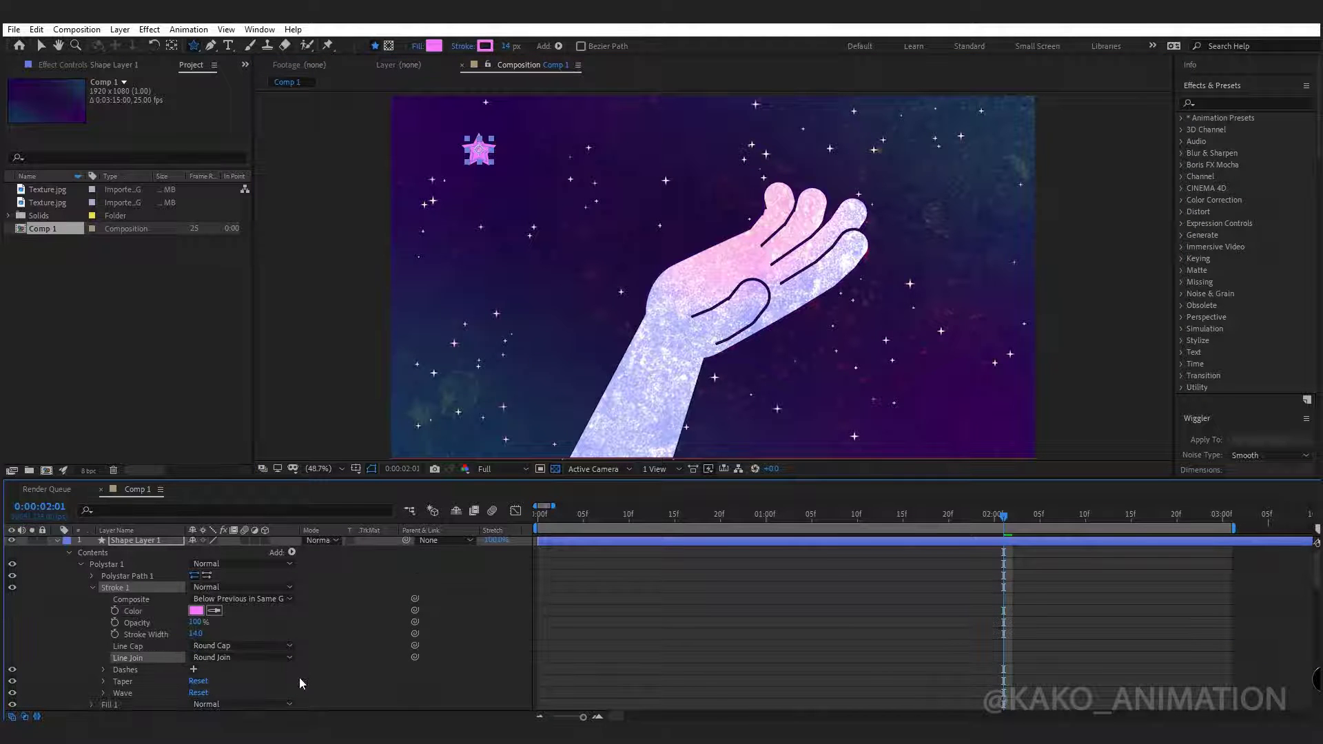
left_click(60, 540)
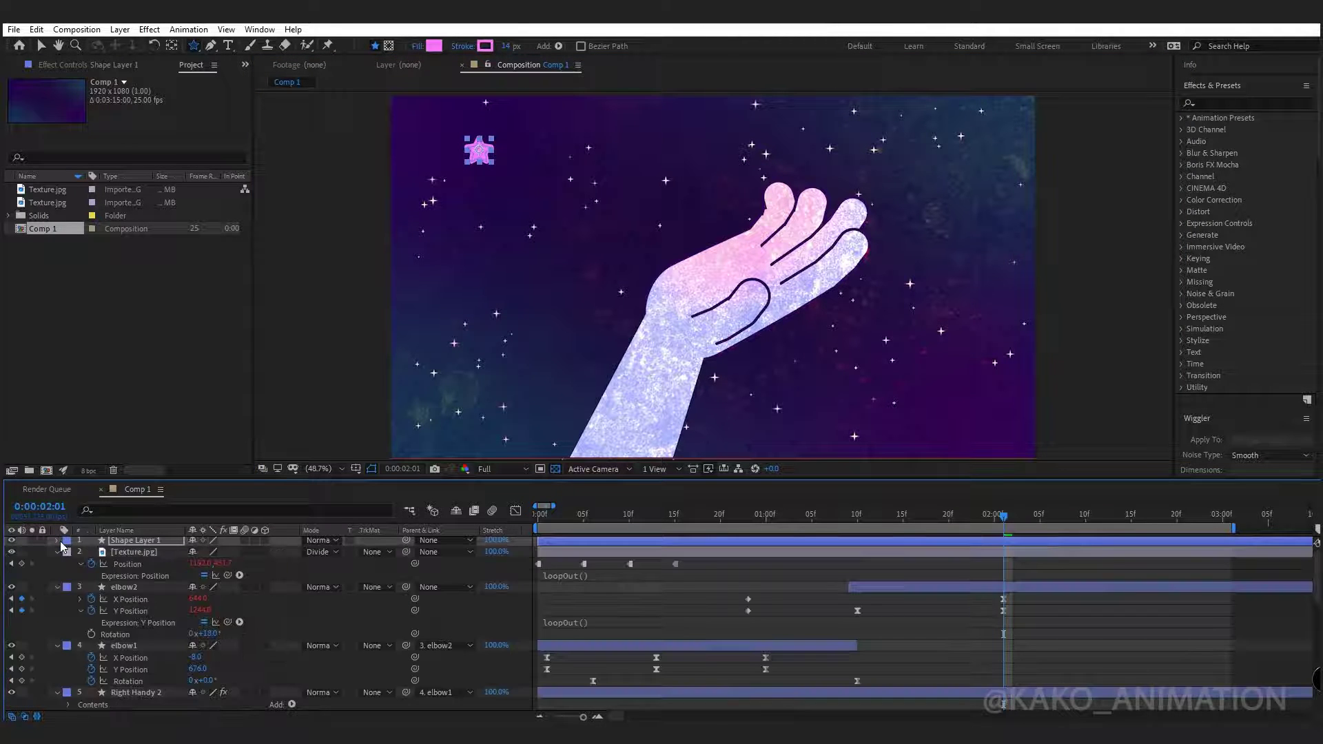
Duplicate the pink star layer three times and spread the copies into a two-by-two group
left_click(120, 543)
key("ctrl+d")
key("ctrl+d")
key("ctrl+d")
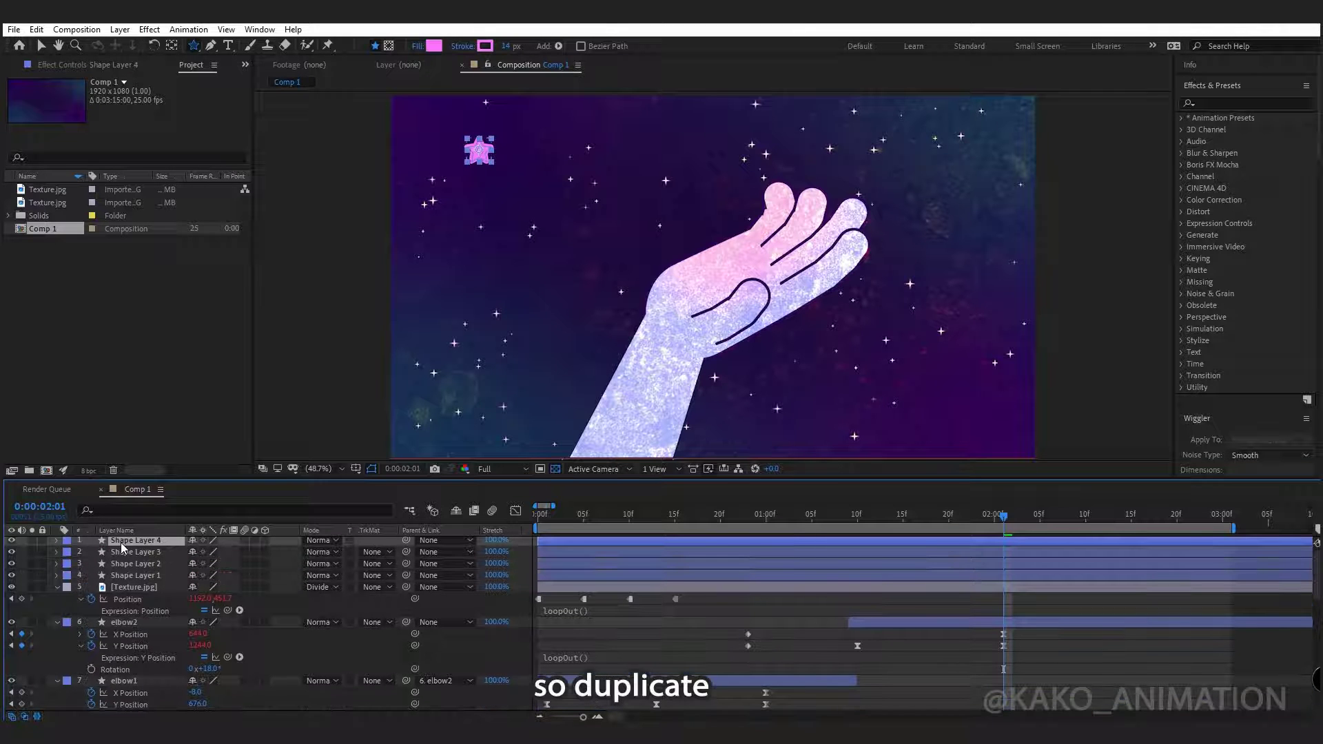
left_click(41, 46)
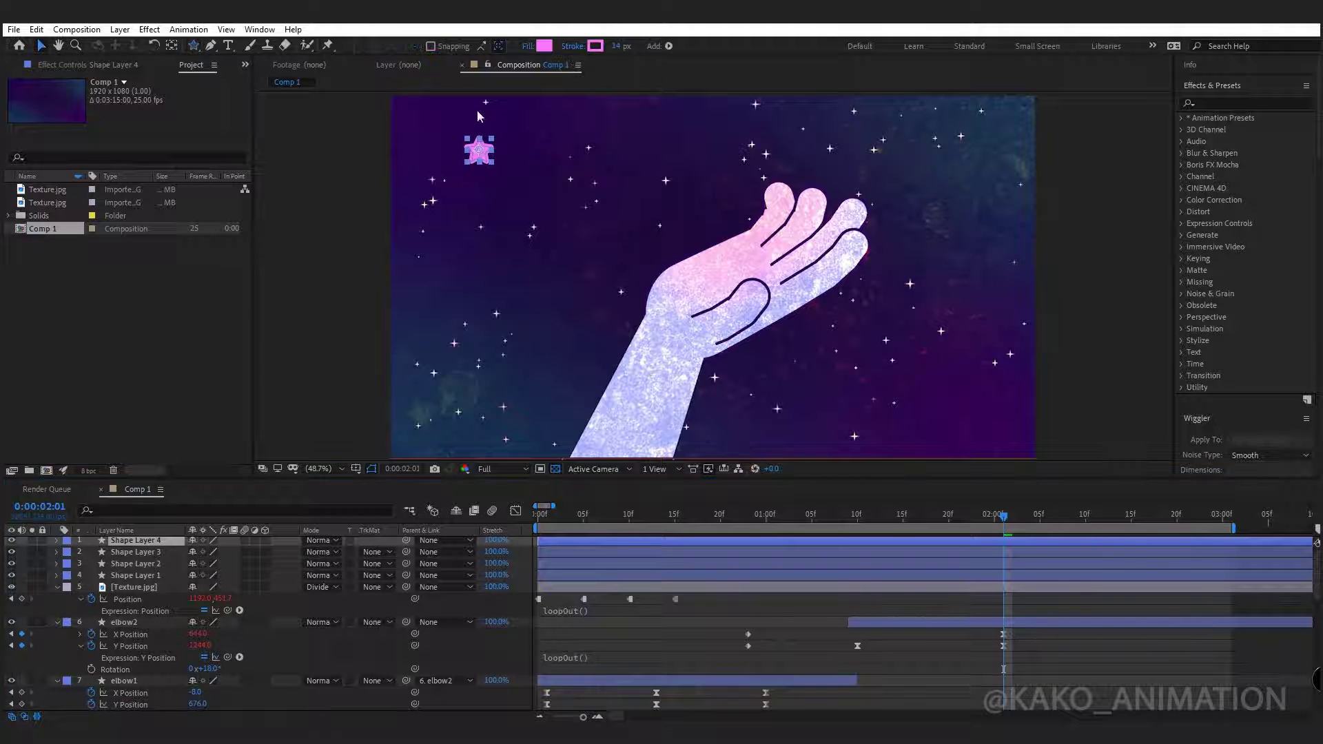
left_click_drag(476, 148, 535, 191)
Recolor the lower-right star's fill and stroke to yellow FFF773
left_click(541, 48)
left_click_drag(761, 622, 762, 642)
left_click(872, 496)
left_click(596, 47)
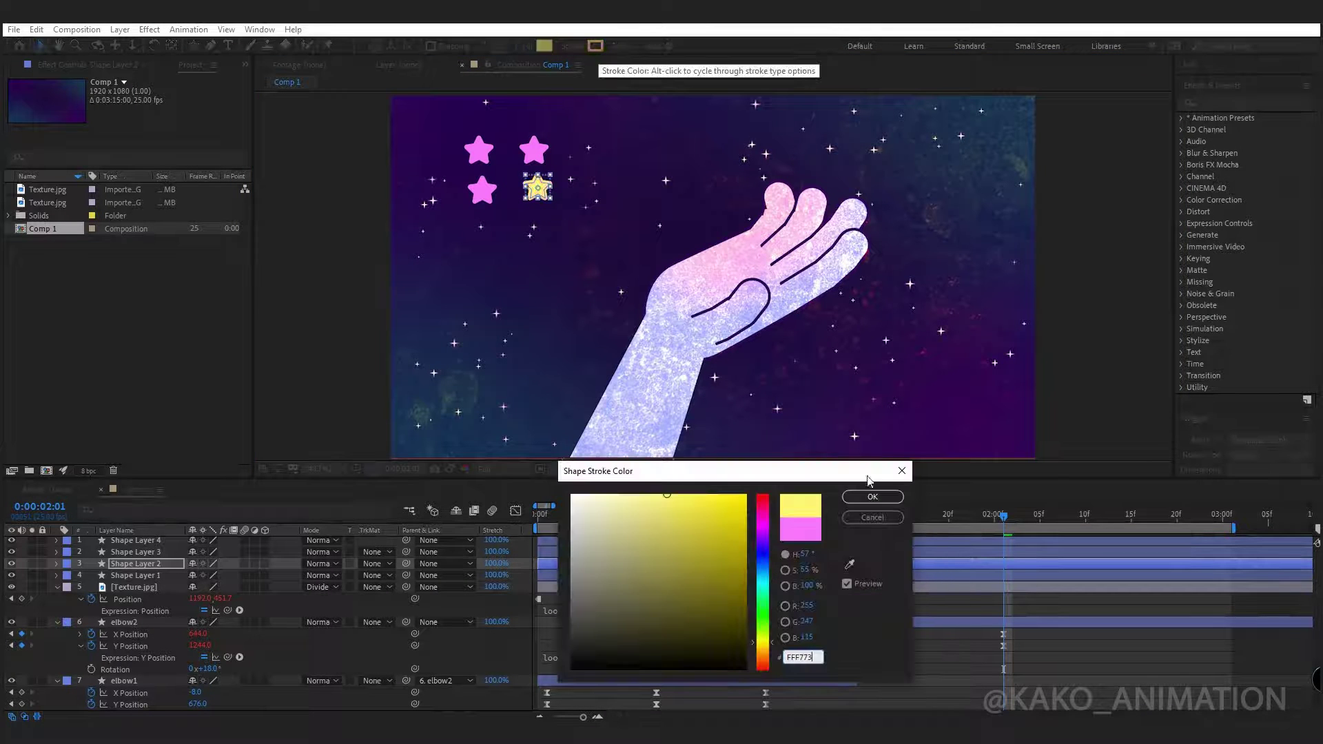
left_click(872, 496)
Recolor the upper-right star's fill and stroke to the same bright cyan
left_click(534, 150)
left_click(544, 46)
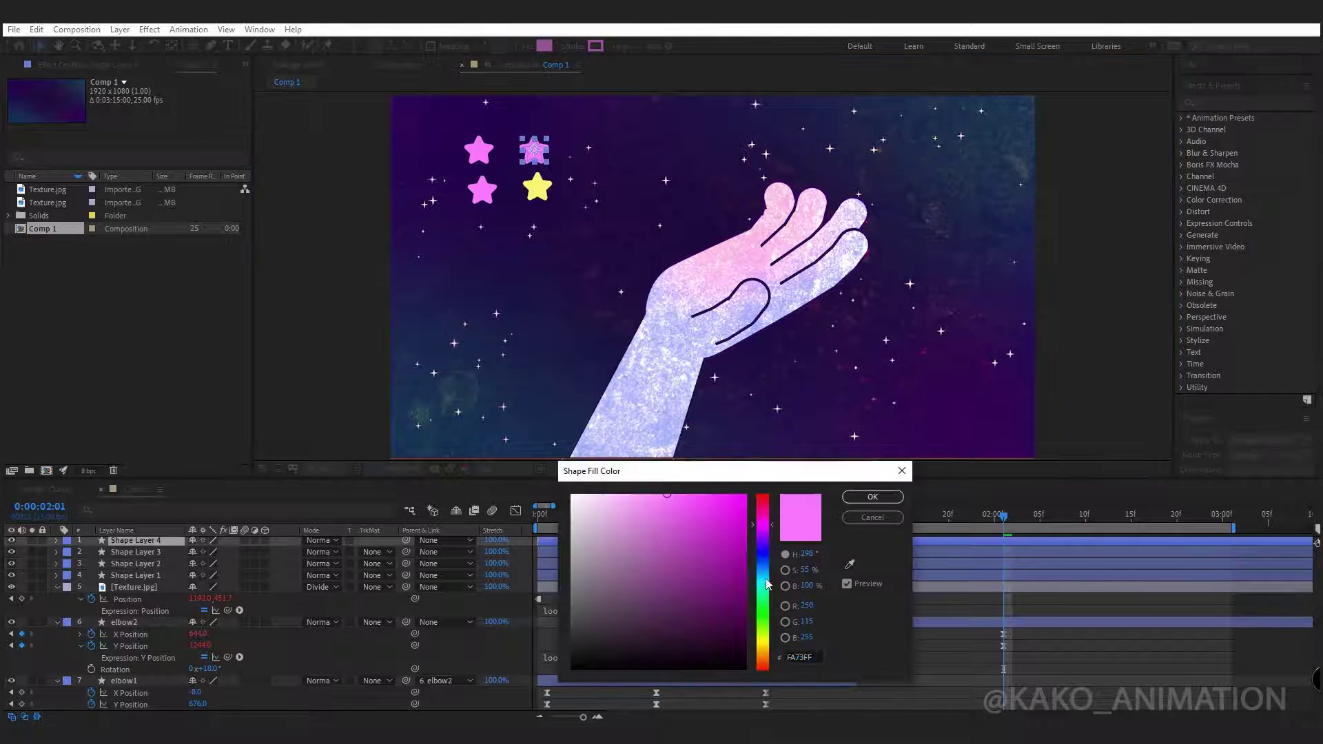
left_click(763, 579)
left_click(746, 495)
left_click(764, 584)
key("ctrl+c")
left_click(869, 497)
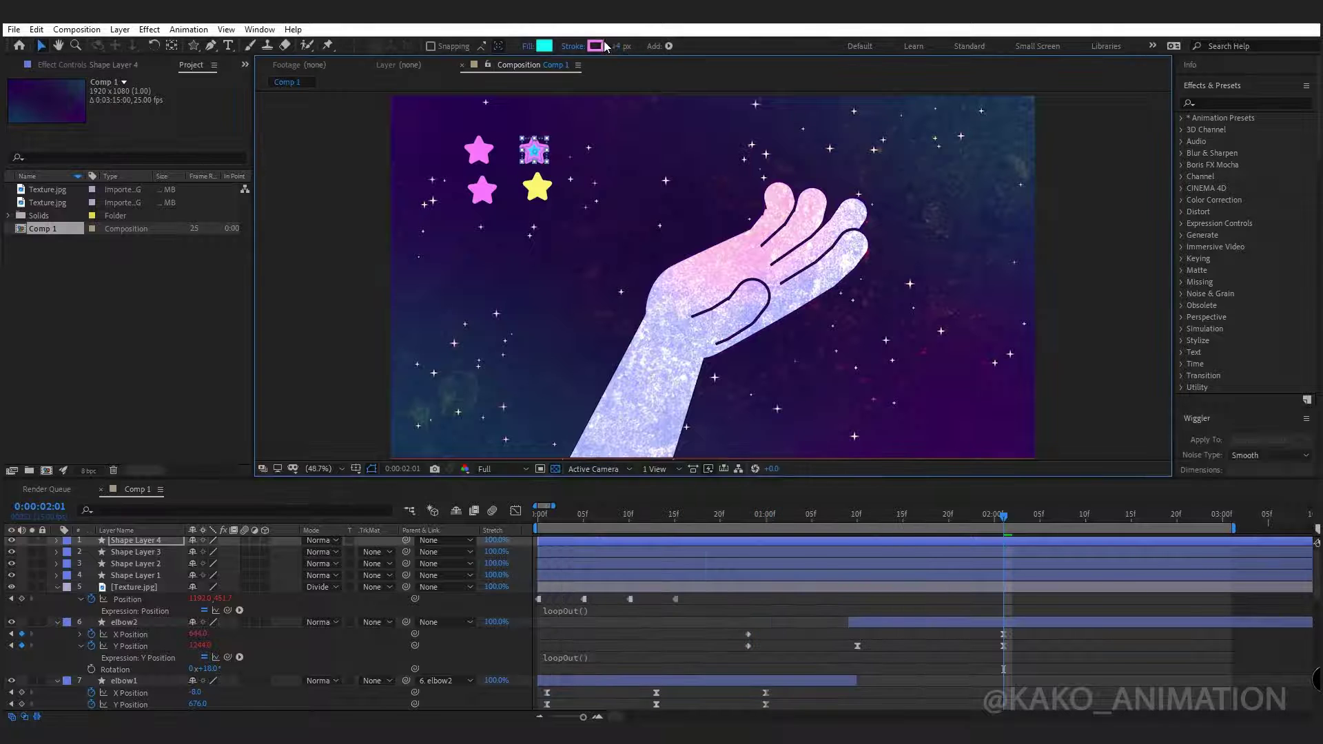
left_click(597, 46)
key("ctrl+v")
left_click(867, 497)
Recolor the lower-left star's fill and stroke to green 58FE67
left_click(490, 193)
left_click(544, 46)
left_click(764, 604)
left_click(695, 495)
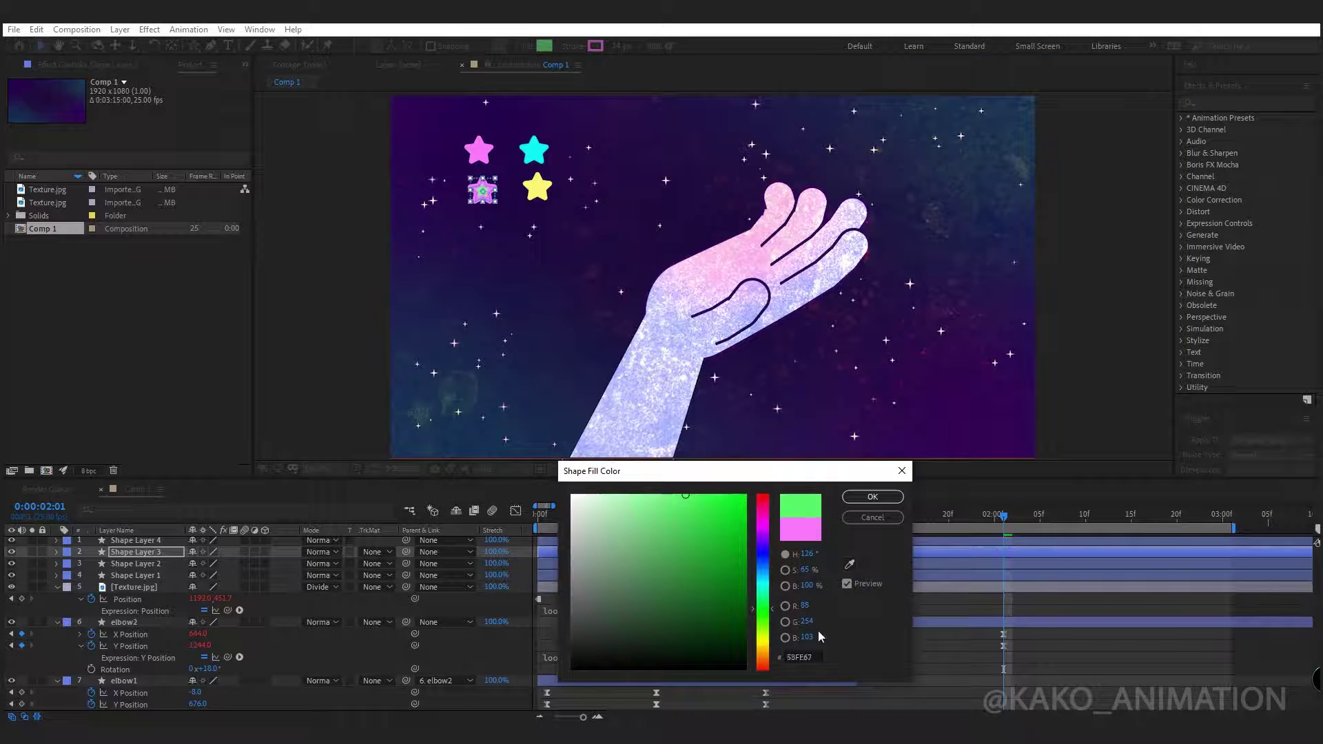
left_click(801, 657)
key("ctrl+c")
left_click(871, 497)
left_click(596, 46)
key("ctrl+v")
left_click(870, 497)
Reveal Scale on all four star layers and set the cyan and green stars to 80%
left_click(138, 574)
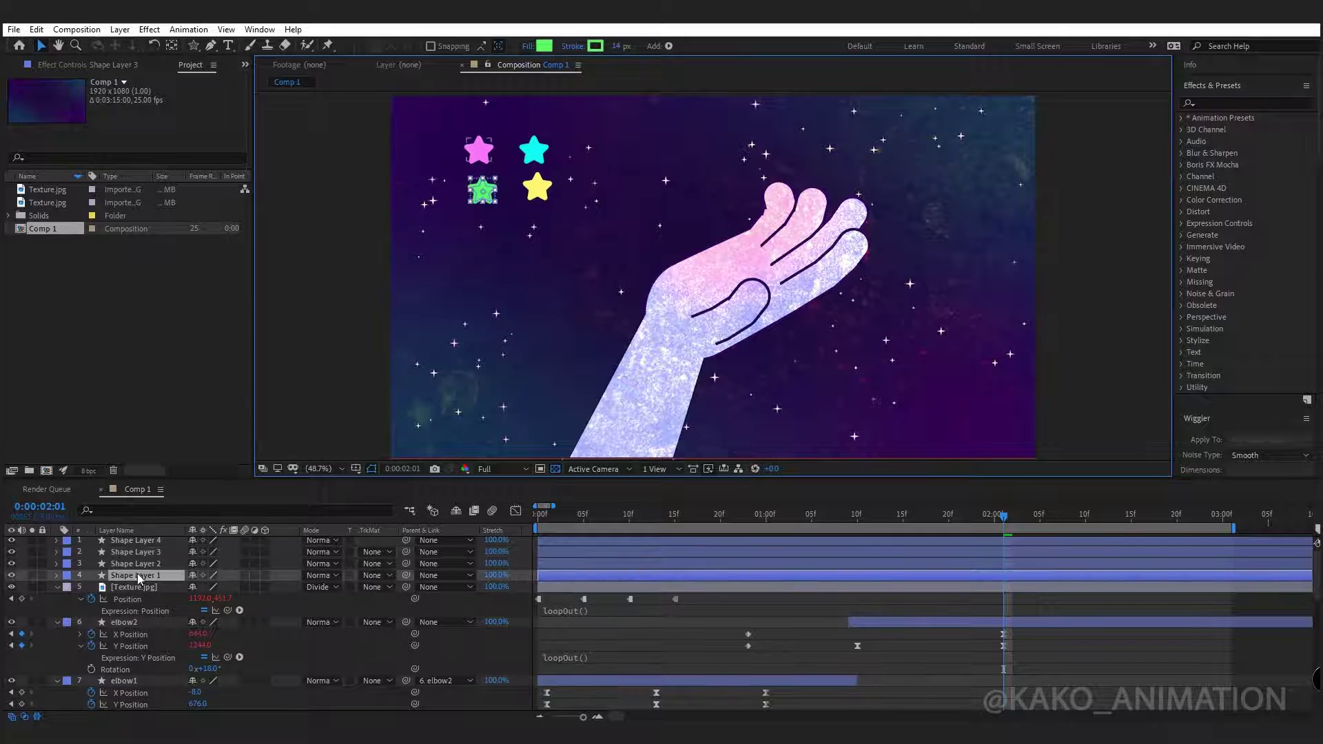
left_click(143, 540, "shift")
key("s")
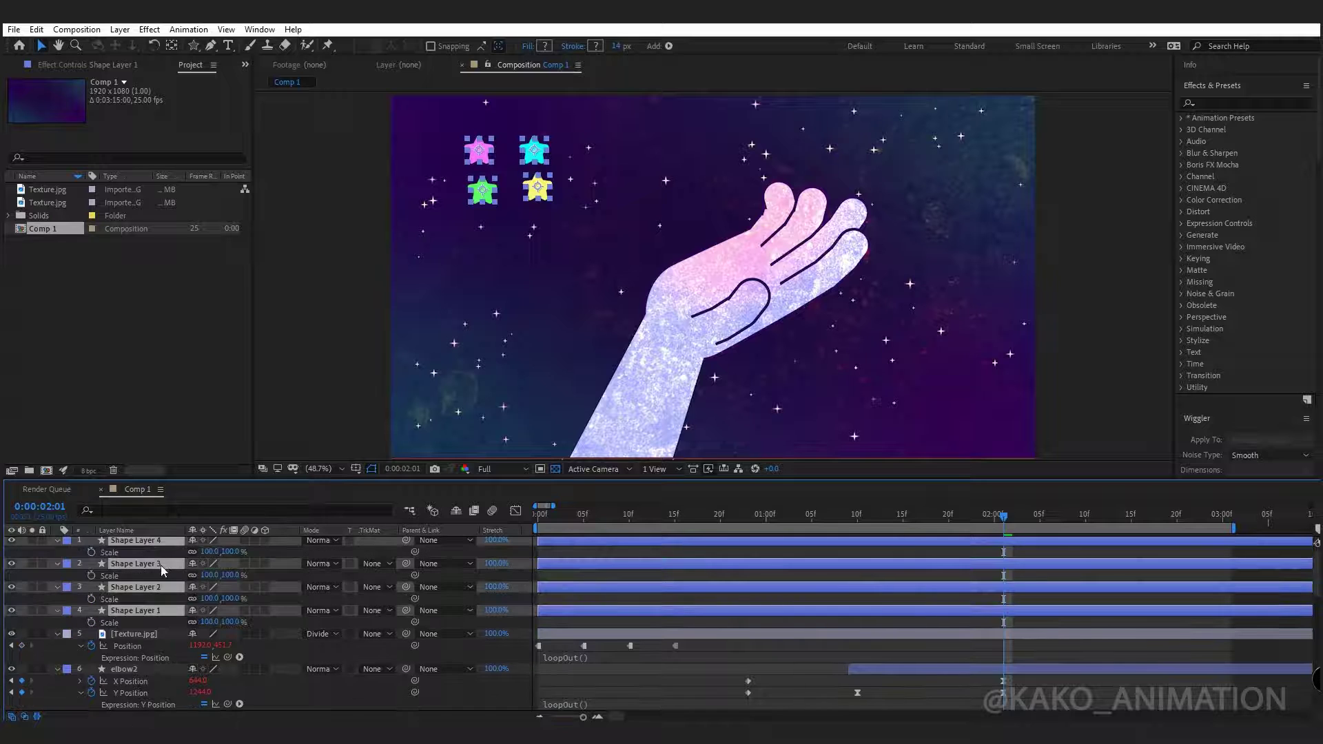
left_click(164, 541)
left_click(208, 551)
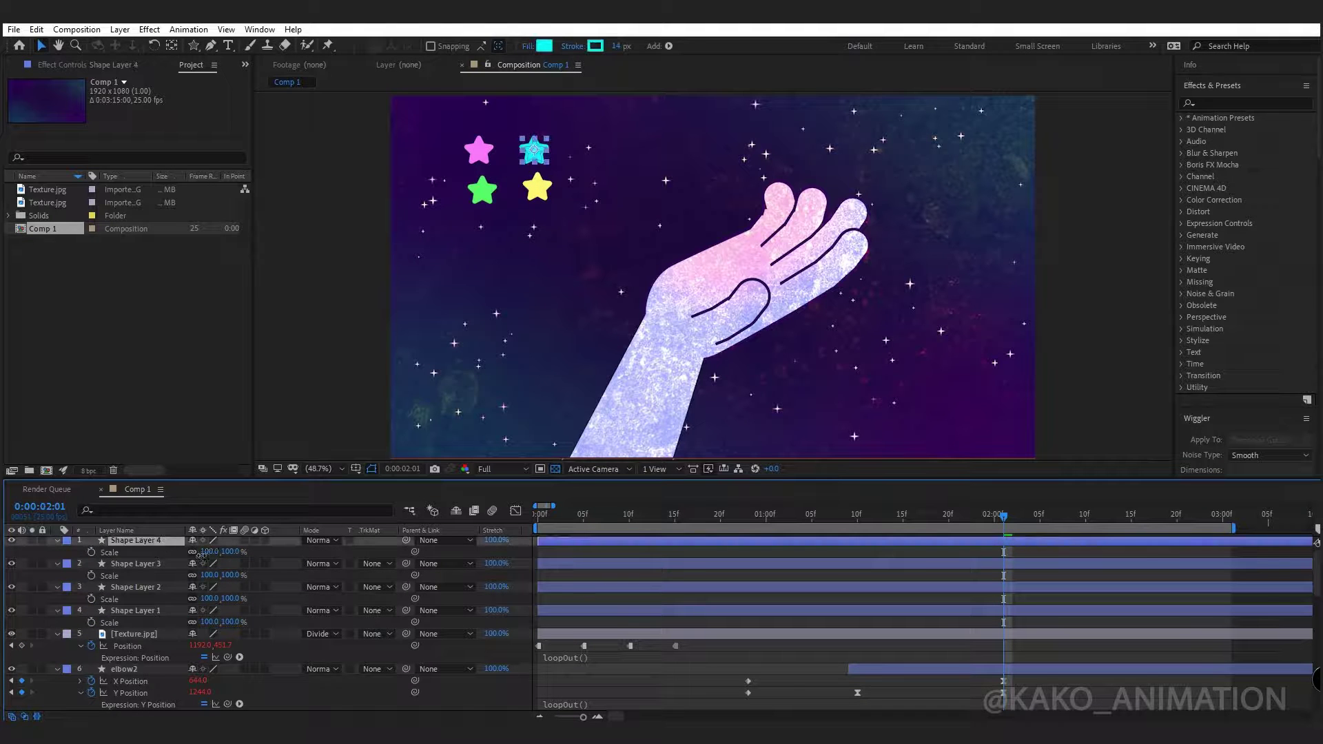
type("80")
key("Return")
left_click(154, 565)
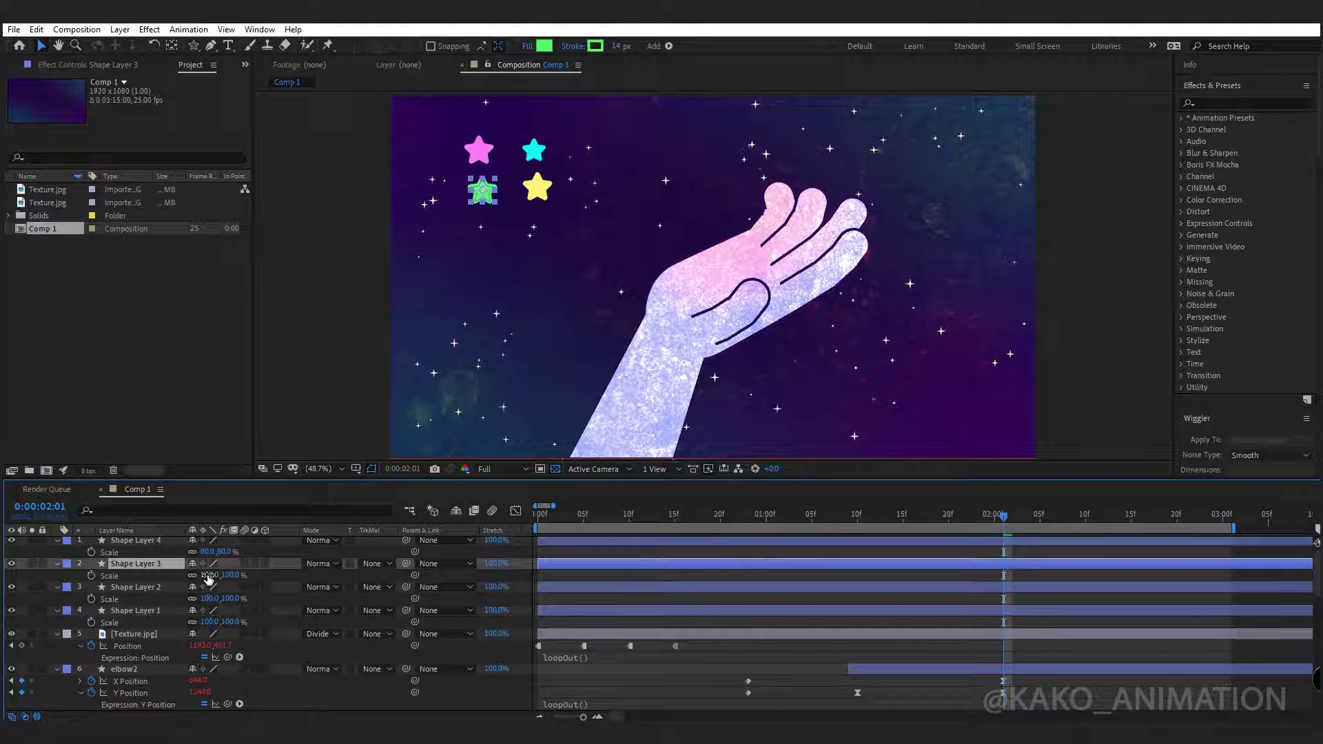
type("80")
key("Return")
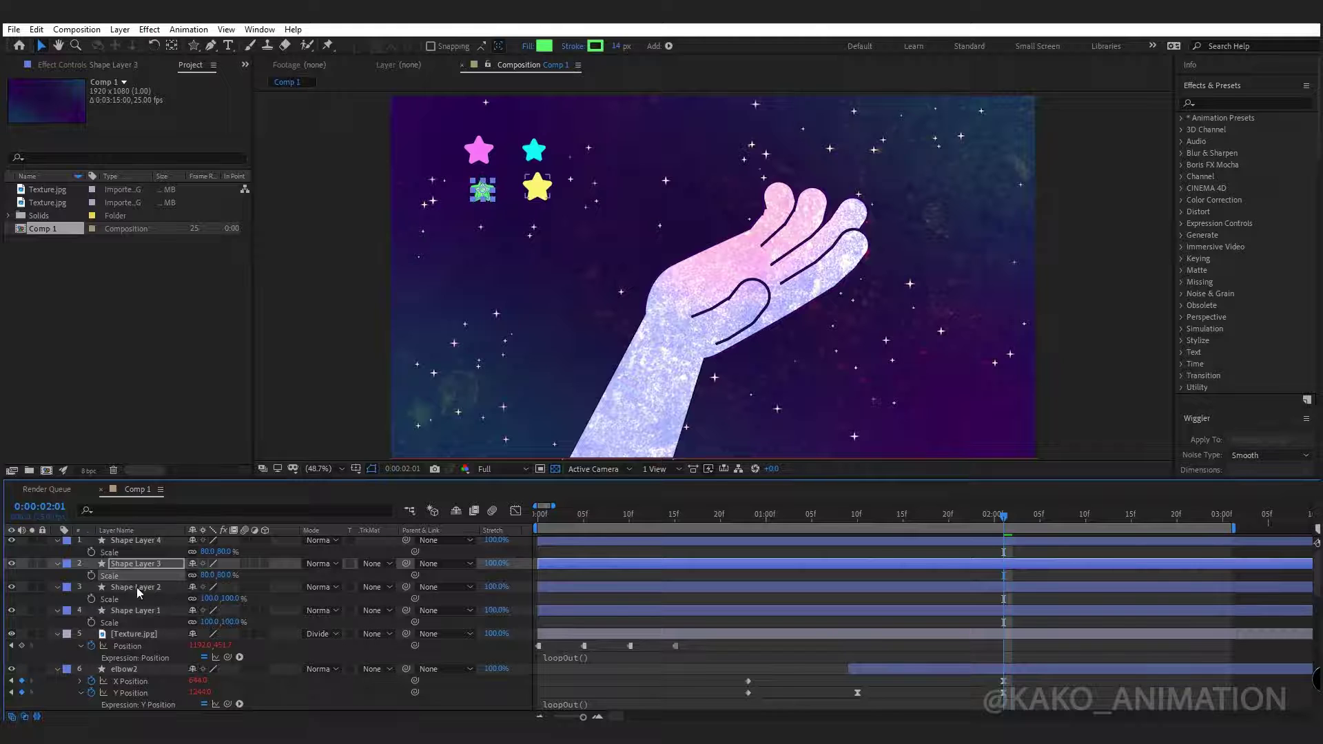
Set the pink star's scale to 95%
left_click(136, 587)
left_click(138, 610)
left_click(210, 622)
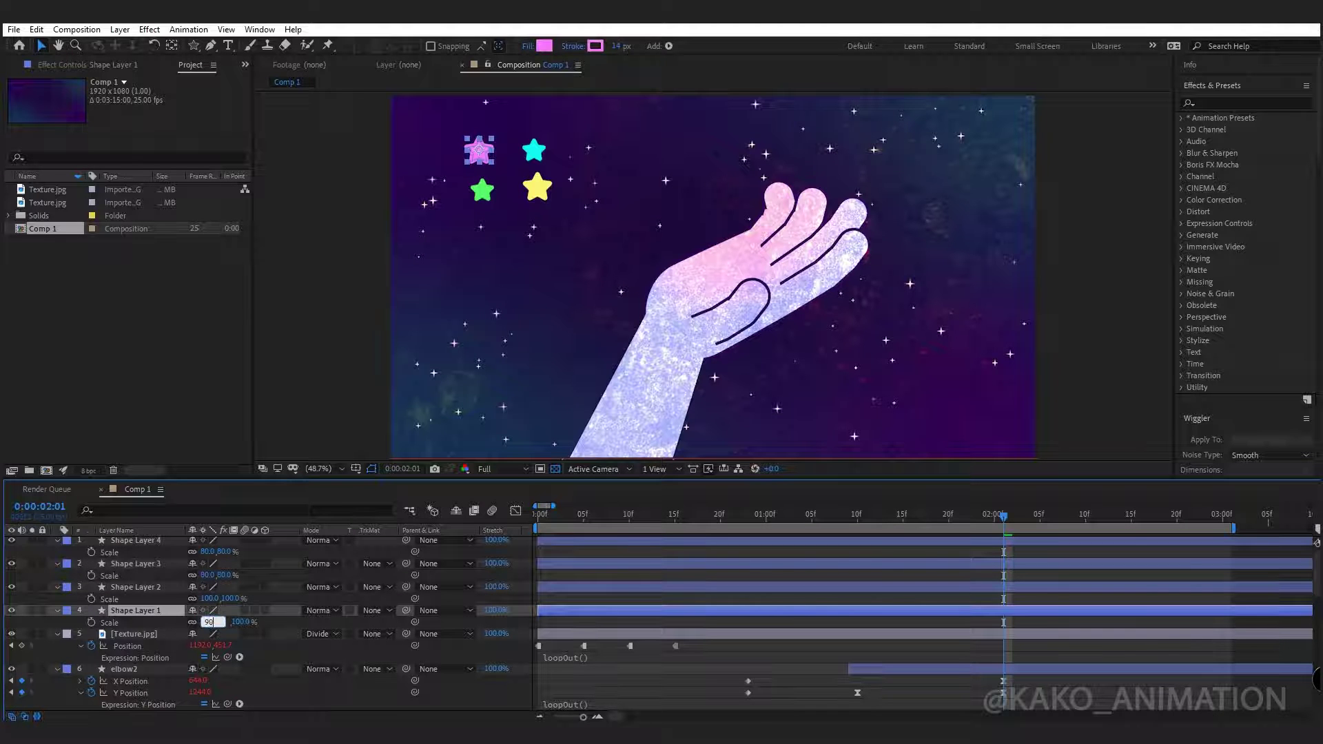
key("Return")
left_click(208, 622)
type("95")
key("Return")
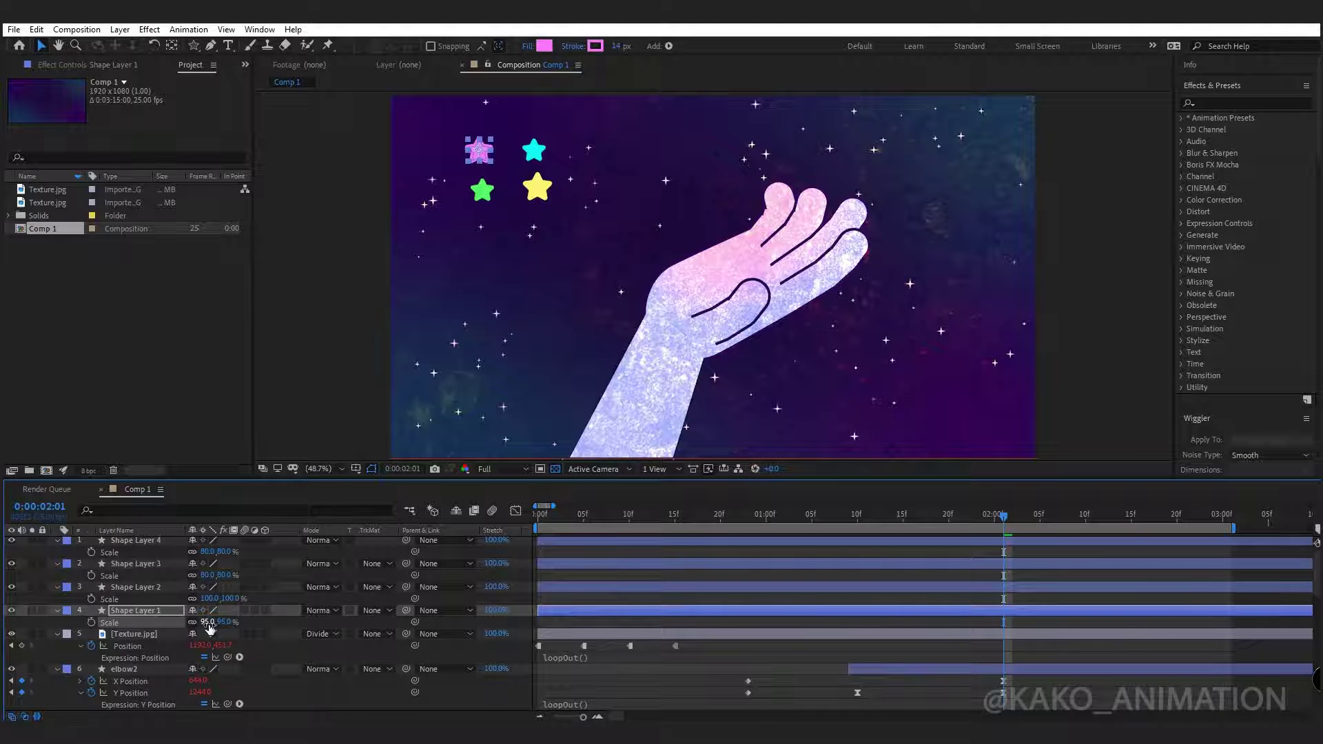
Draw a curved crescent moon below the stars with the Pen tool on a new shape layer
key("F2")
left_click(210, 47)
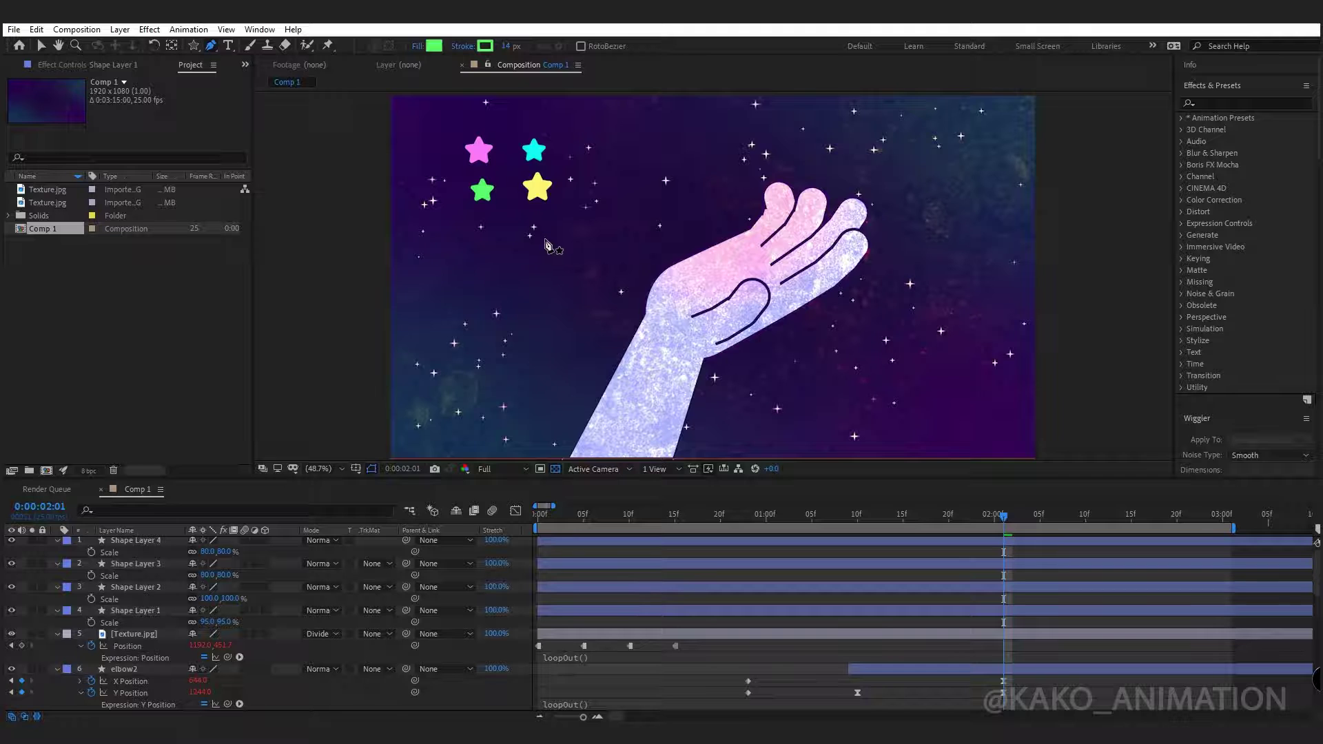
scroll(544, 244, "up", 3)
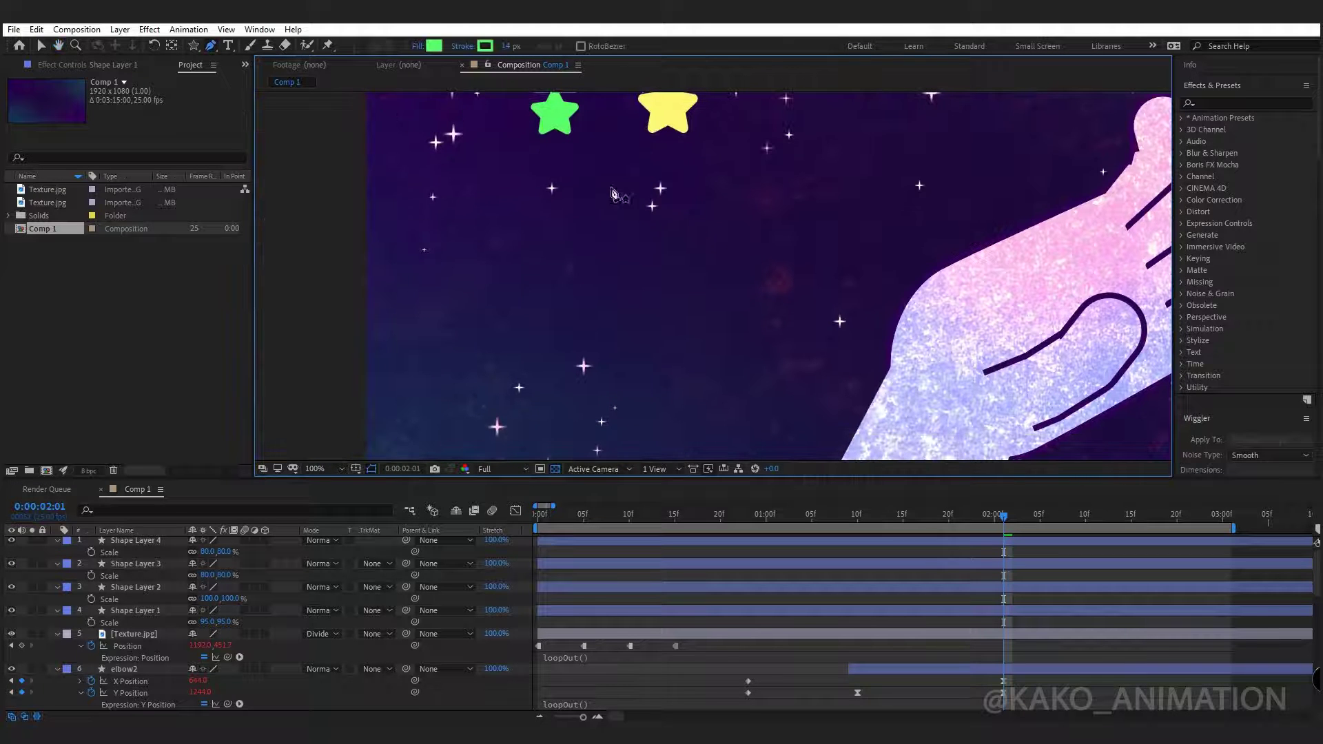
left_click(612, 182)
left_click_drag(669, 249, 670, 285)
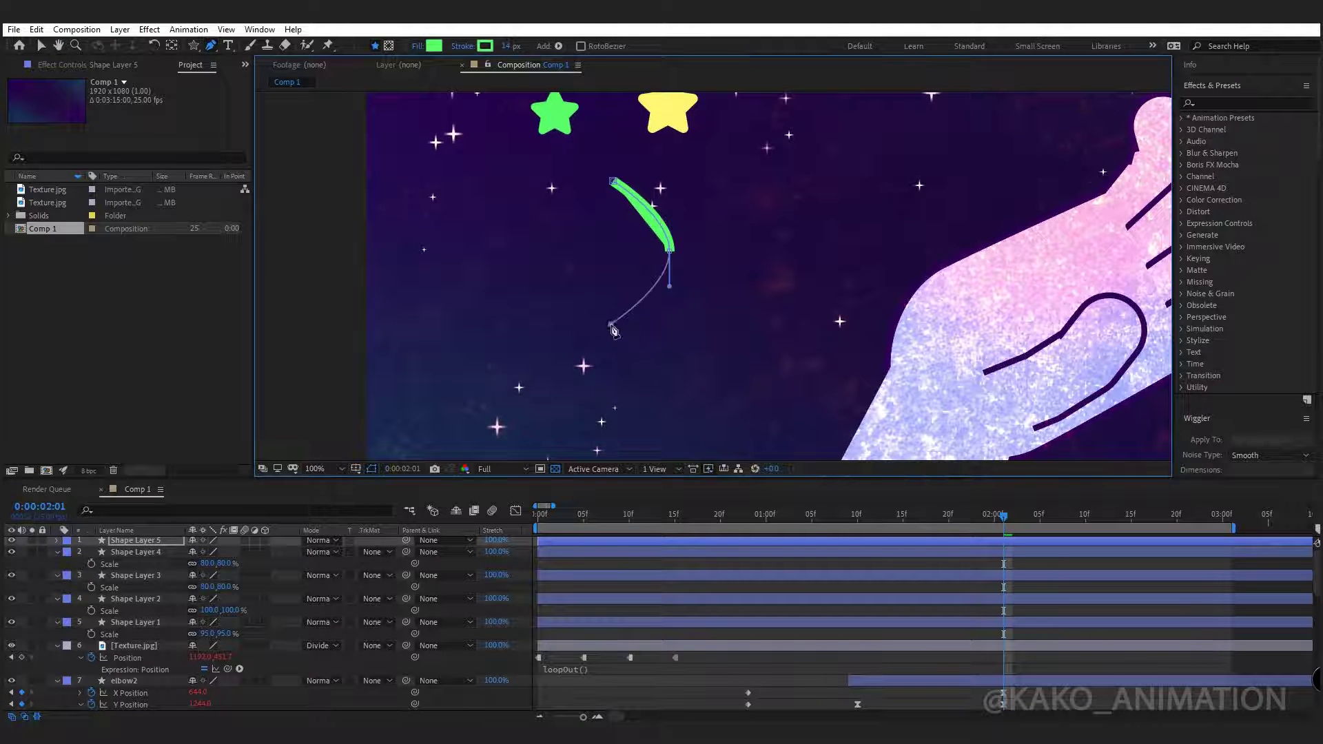
left_click(634, 250)
left_click(612, 181)
left_click_drag(634, 251, 636, 282, "alt")
left_click_drag(611, 181, 610, 185)
left_click_drag(610, 323, 635, 286)
left_click_drag(633, 222, 633, 212)
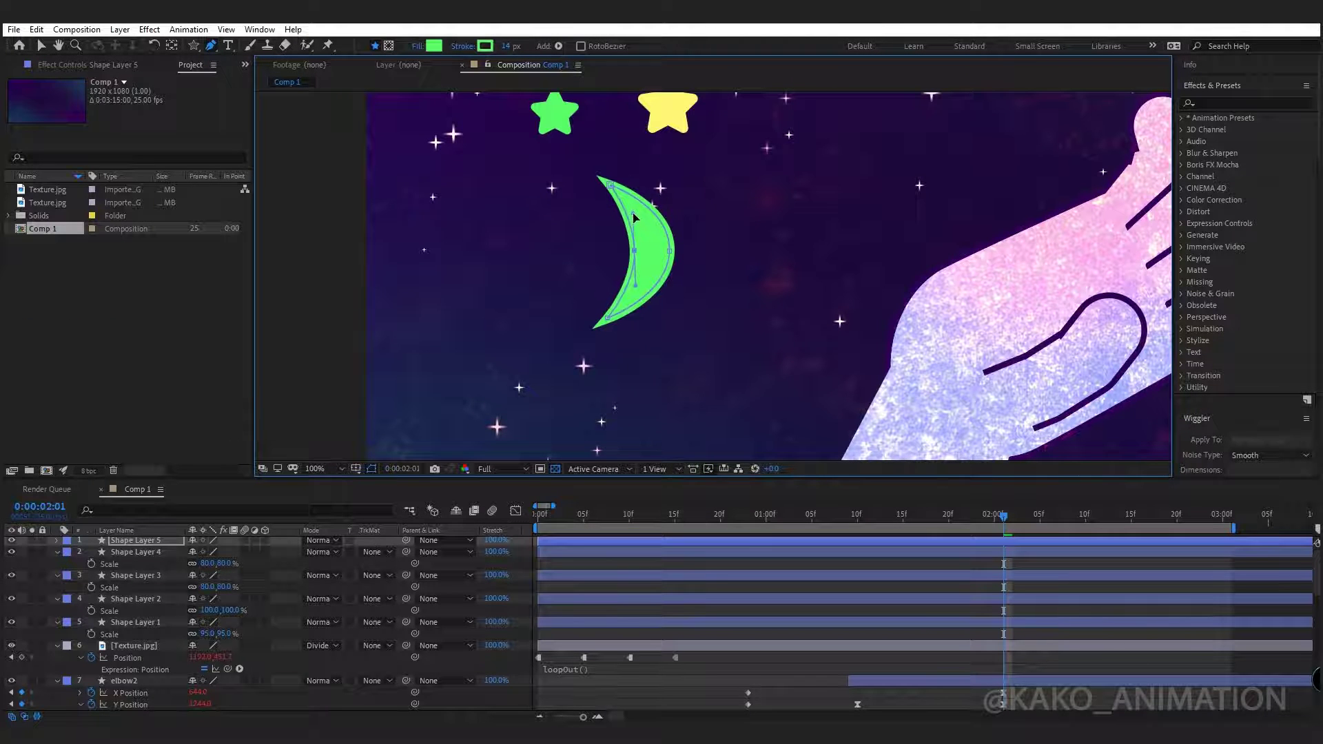
Label the moon layer orange and set its stroke to Round Cap and Round Join
left_click(67, 540)
left_click(97, 537)
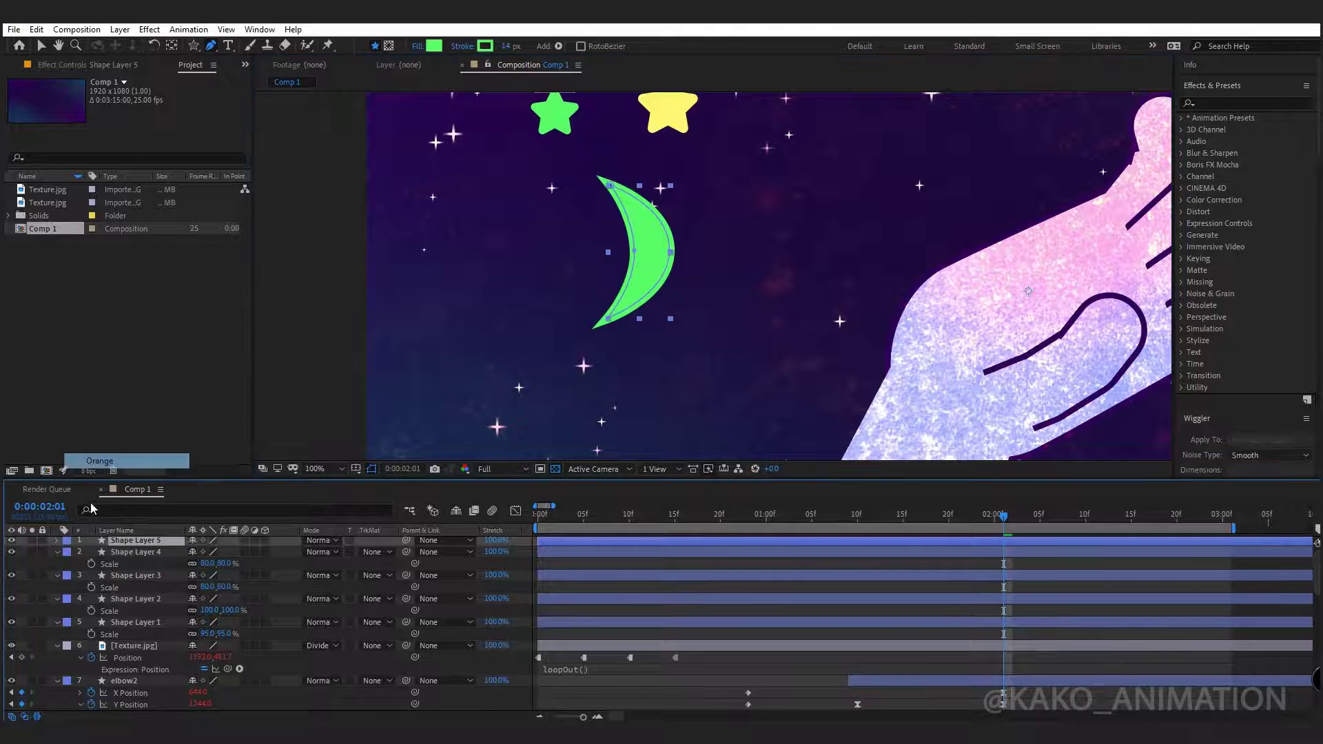
left_click(58, 541)
left_click(69, 553)
left_click(81, 565)
left_click(96, 589)
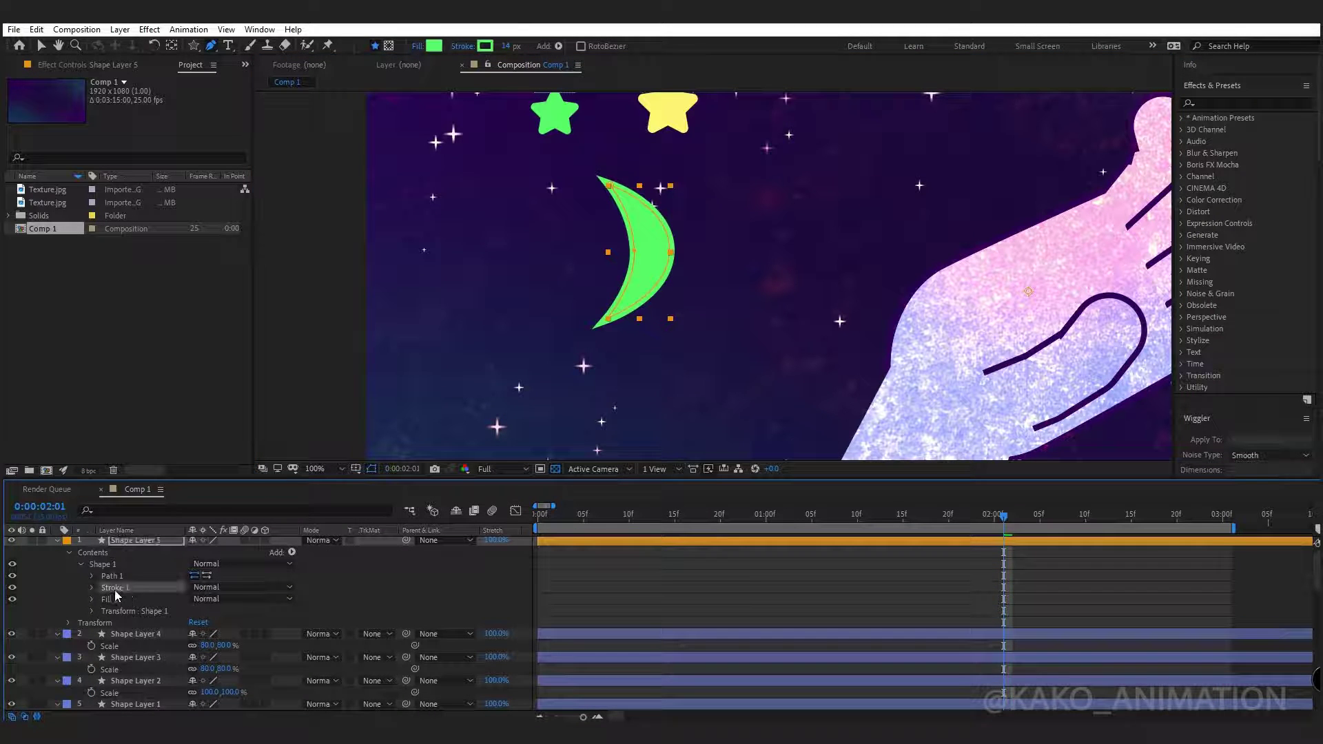
left_click(91, 588)
left_click(222, 646)
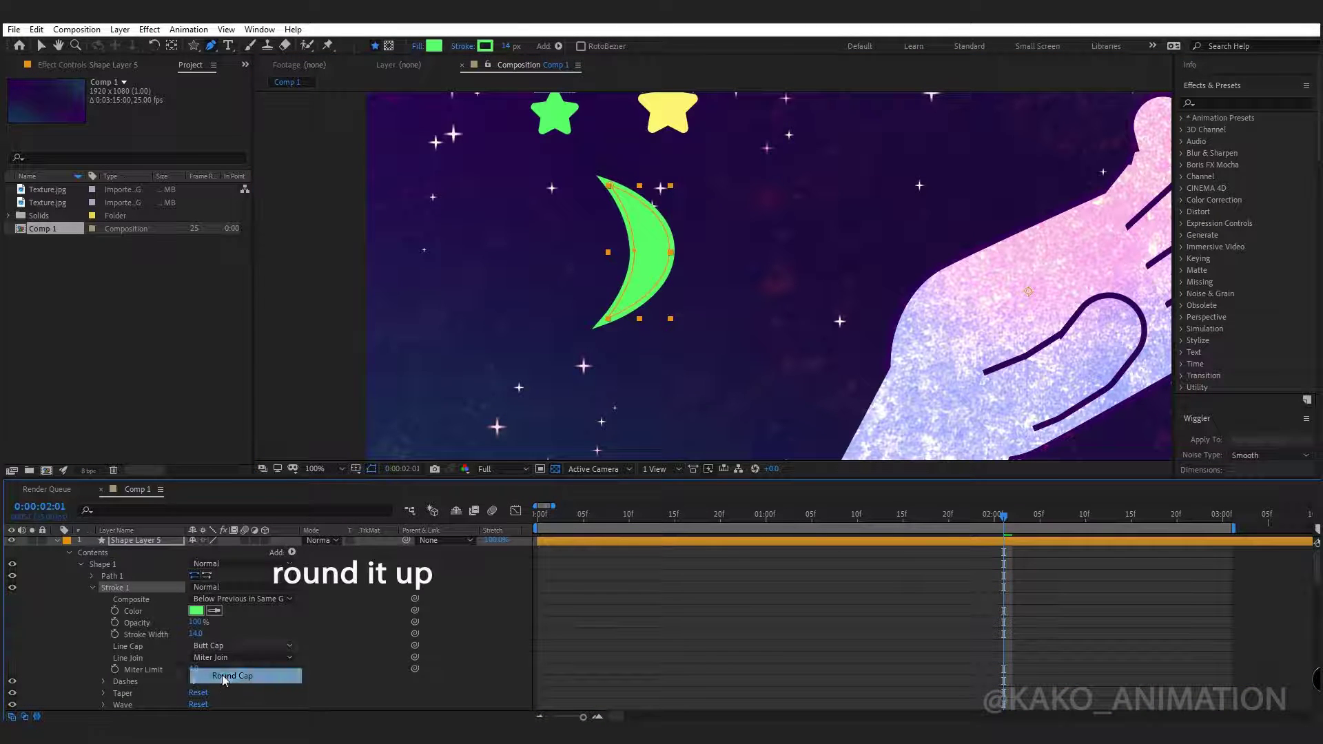
left_click(222, 675)
left_click(228, 686)
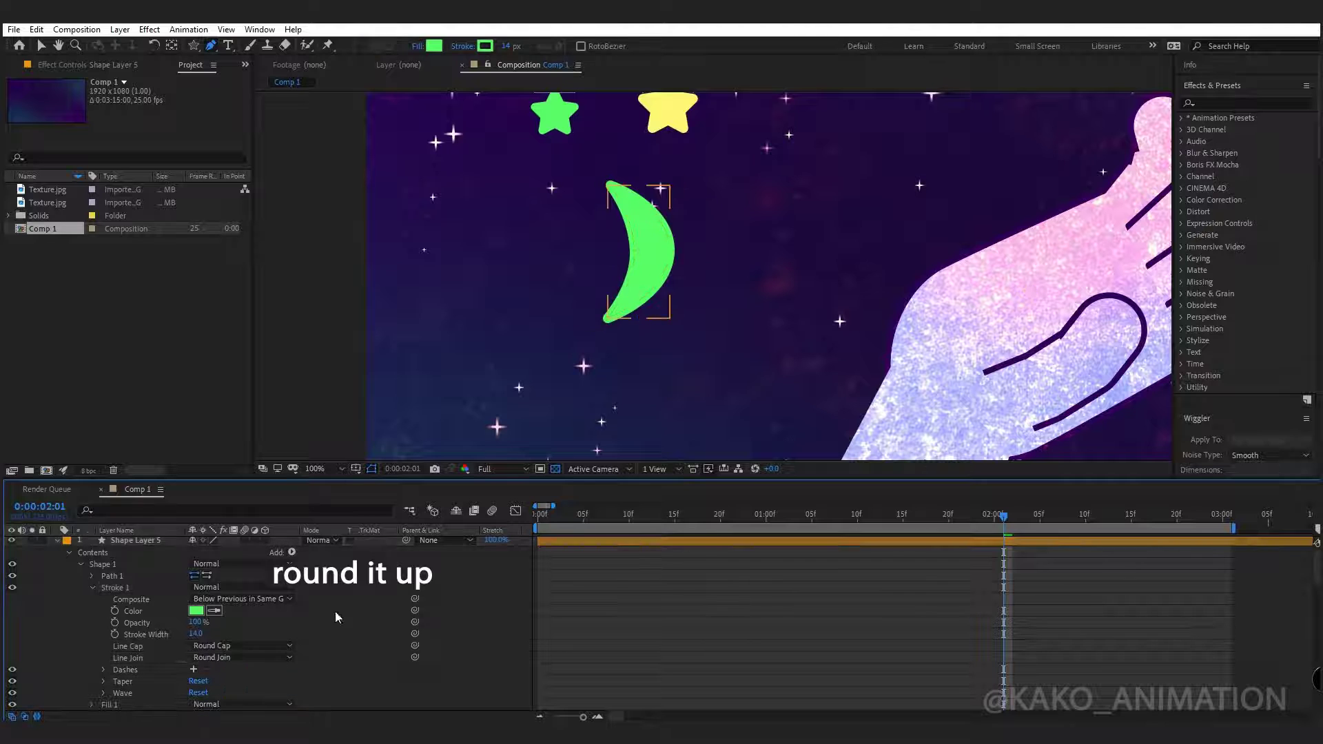
Change the moon's fill and stroke color to white
left_click(143, 540)
left_click(434, 46)
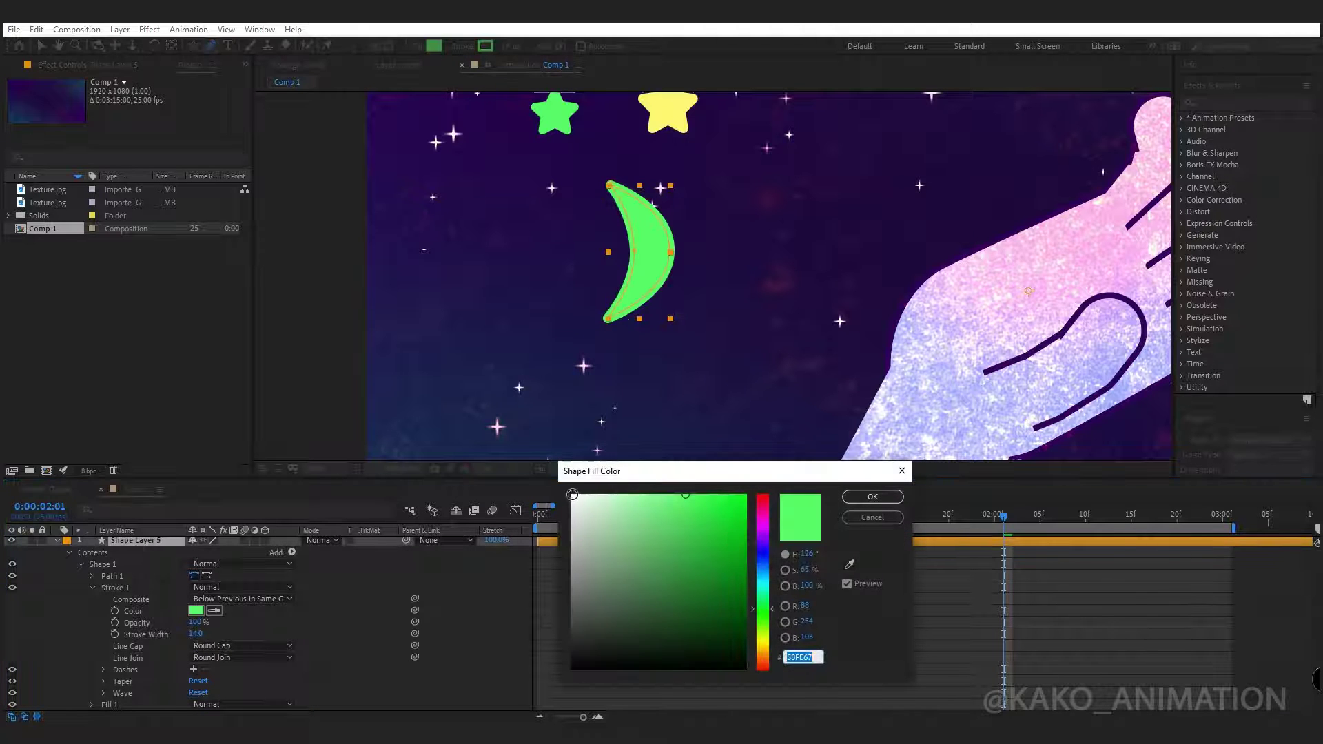
left_click(572, 495)
left_click(854, 497)
left_click(485, 45)
left_click(573, 495)
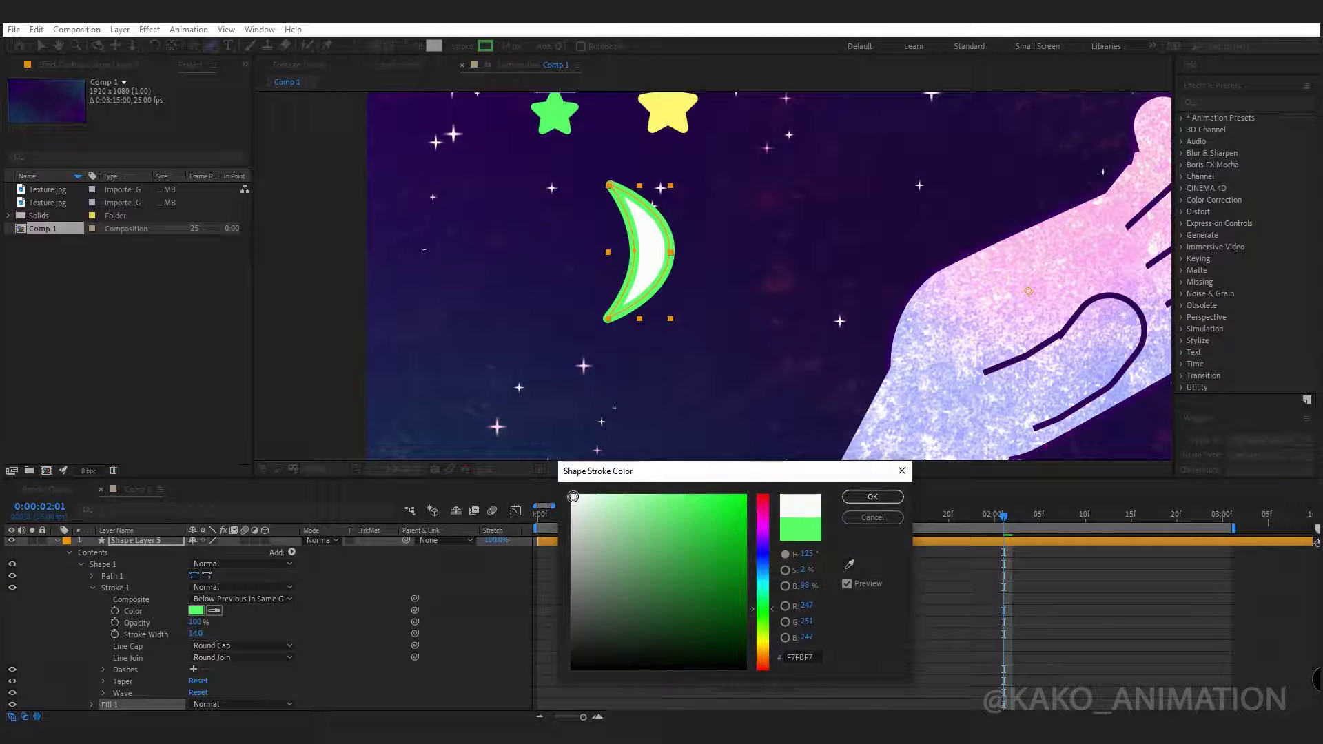
left_click(870, 497)
Collapse the moon layer and move the moon to just above the hand's palm
key("comma")
key("comma")
key("comma")
key("comma")
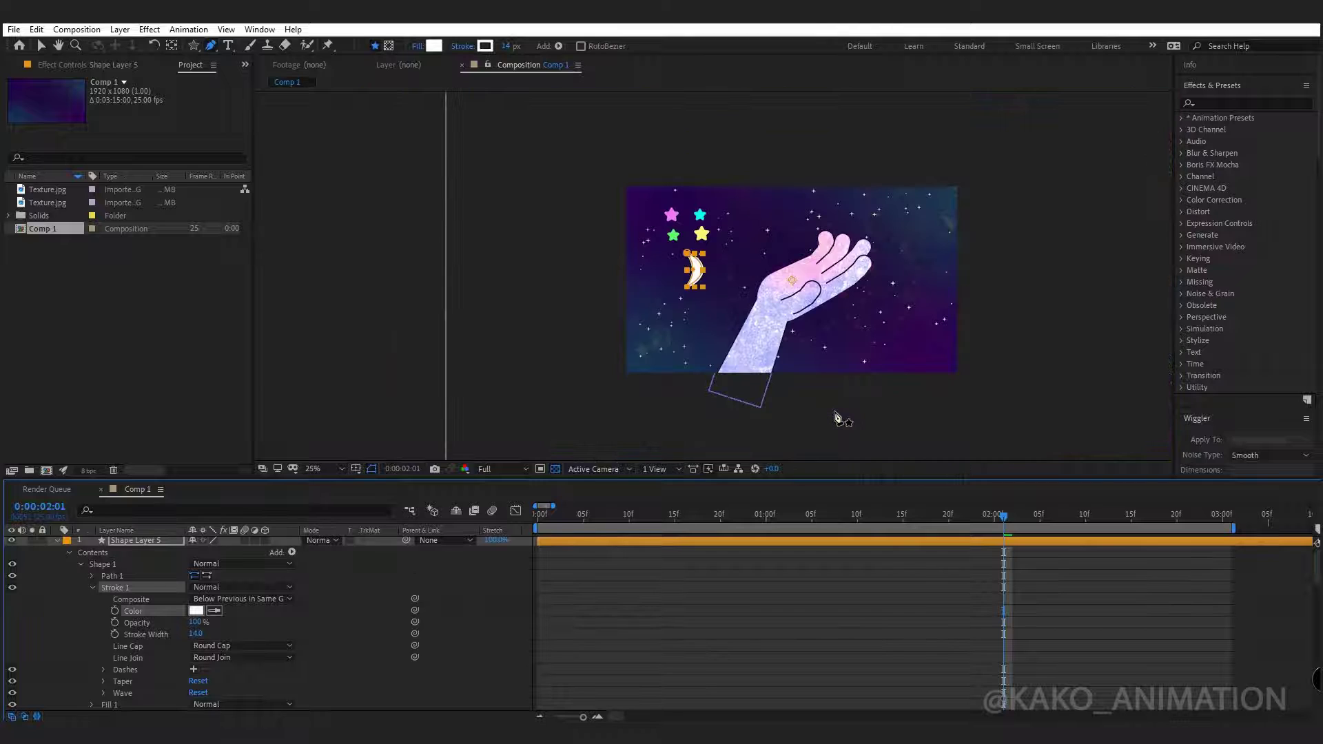
left_click(319, 466)
left_click(320, 486)
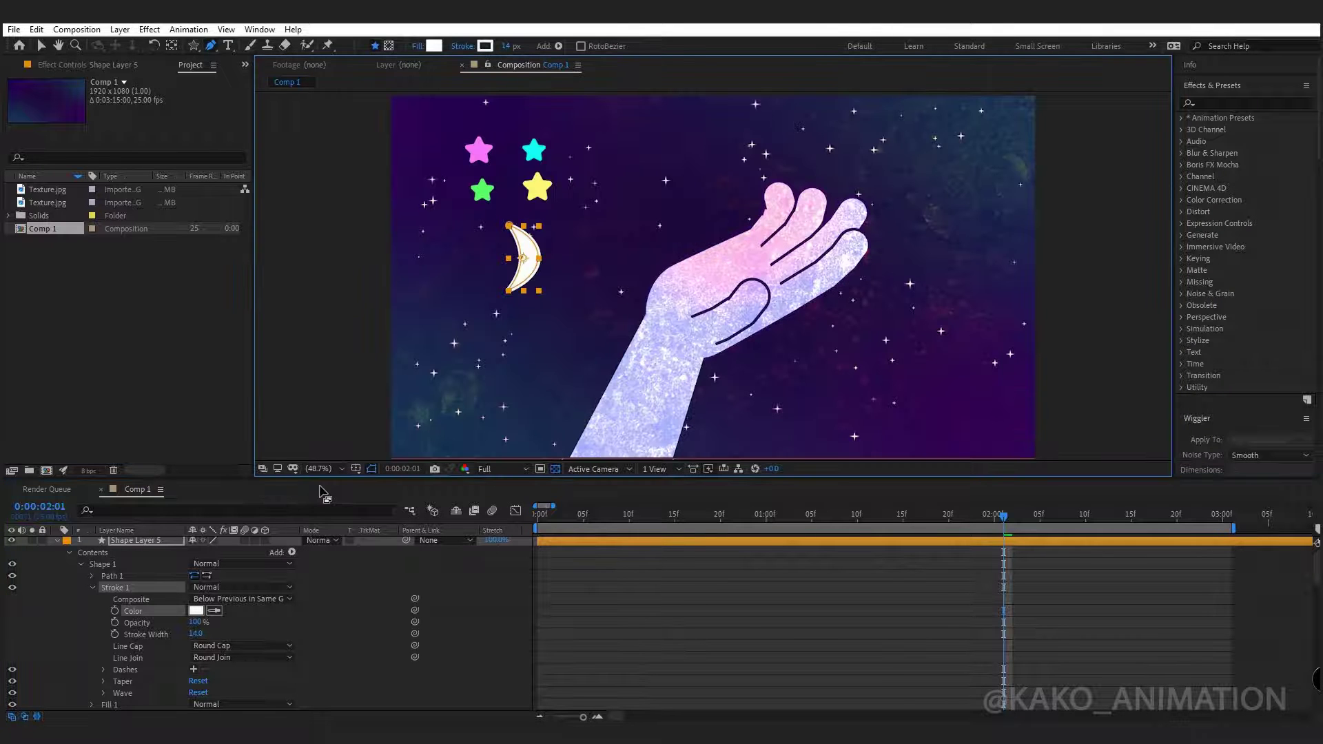
key("v")
left_click(532, 269)
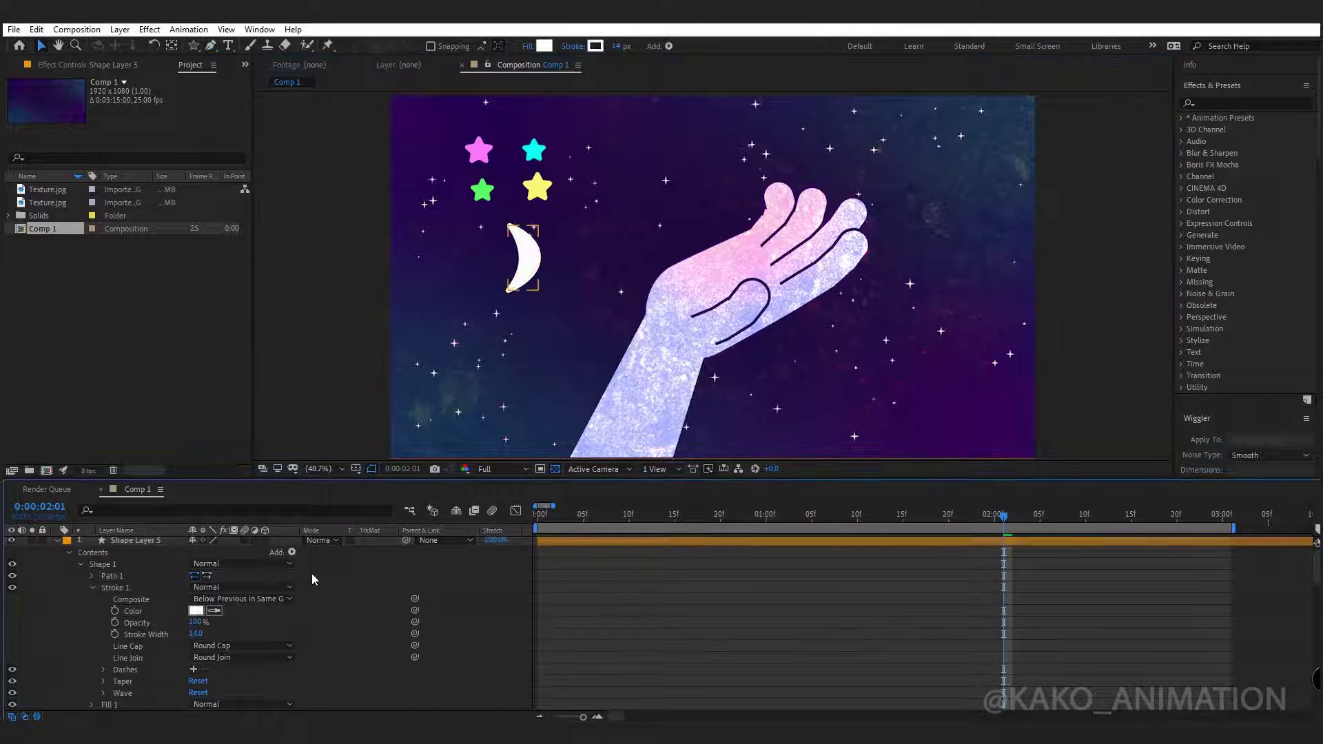
left_click(57, 540)
left_click(118, 541)
left_click_drag(531, 266, 705, 210)
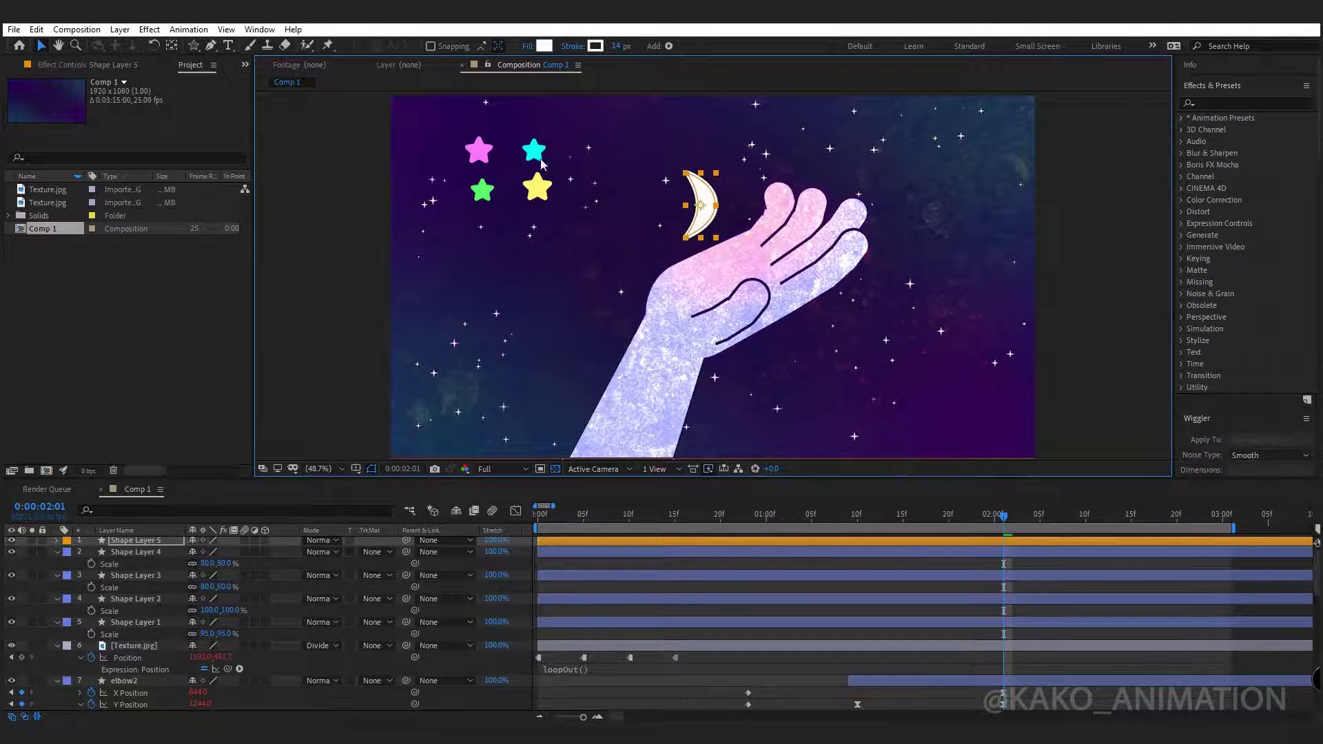
Arrange the stars around the moon: cyan above, yellow and green on its left, pink on its right
left_click_drag(541, 164, 714, 158)
left_click_drag(535, 192, 660, 168)
left_click_drag(486, 155, 751, 193)
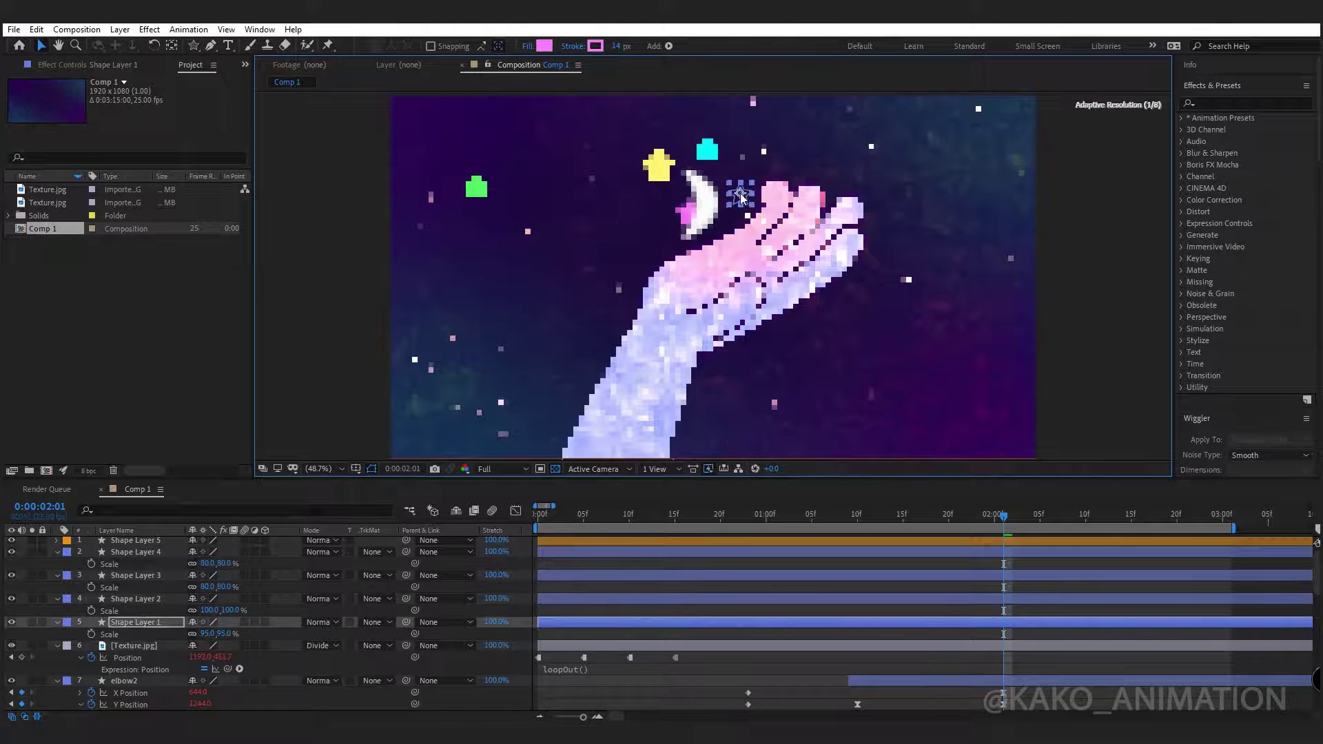
left_click_drag(477, 188, 664, 229)
left_click_drag(655, 167, 661, 186)
left_click_drag(707, 153, 666, 179)
left_click(741, 190)
Scale the moon to 95% and parent its layer to Right Handy
left_click(158, 542)
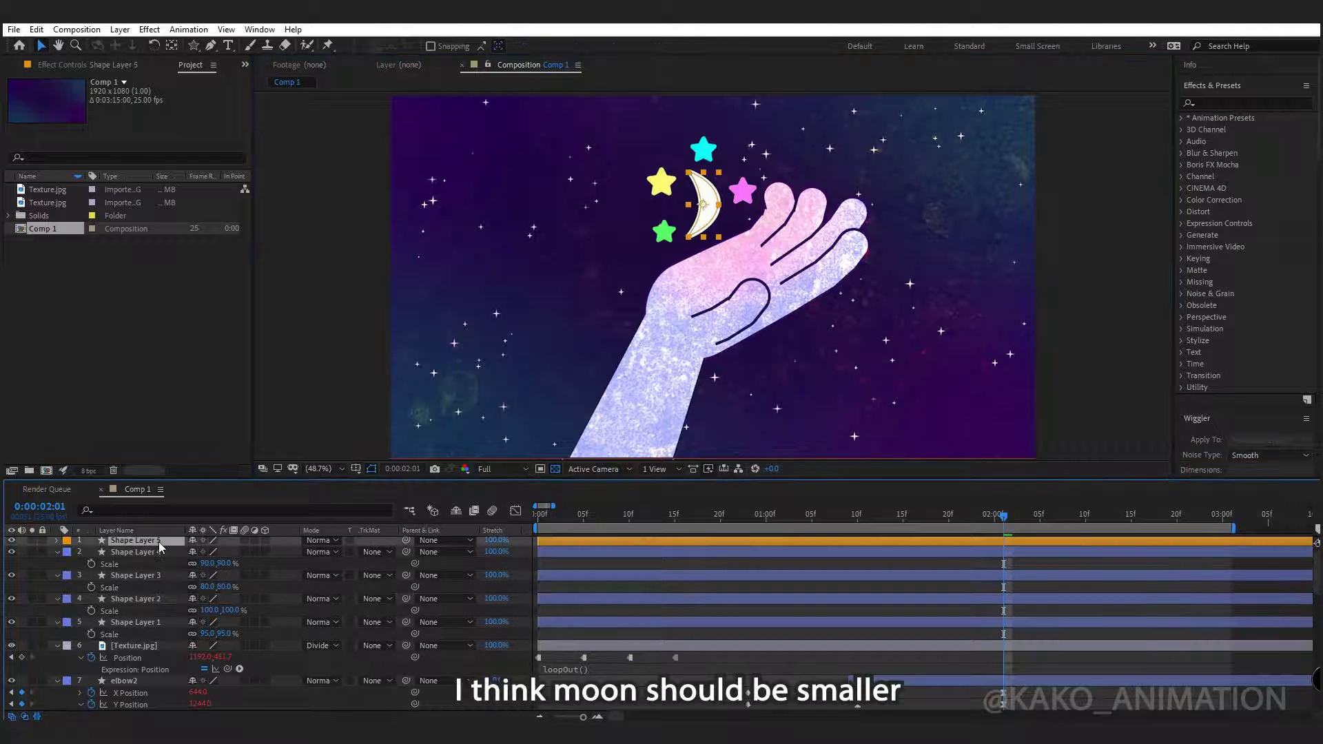
key("s")
left_click(205, 553)
type("95")
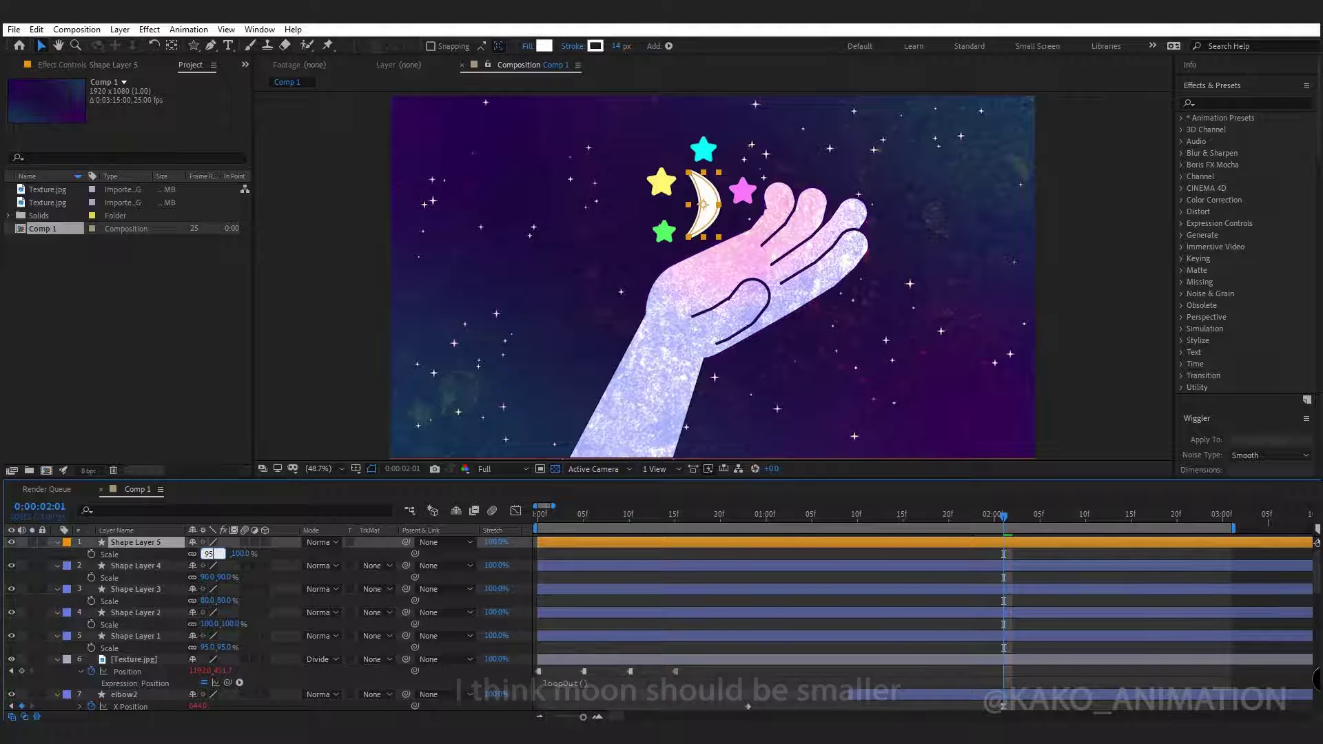
key("Return")
left_click(437, 542)
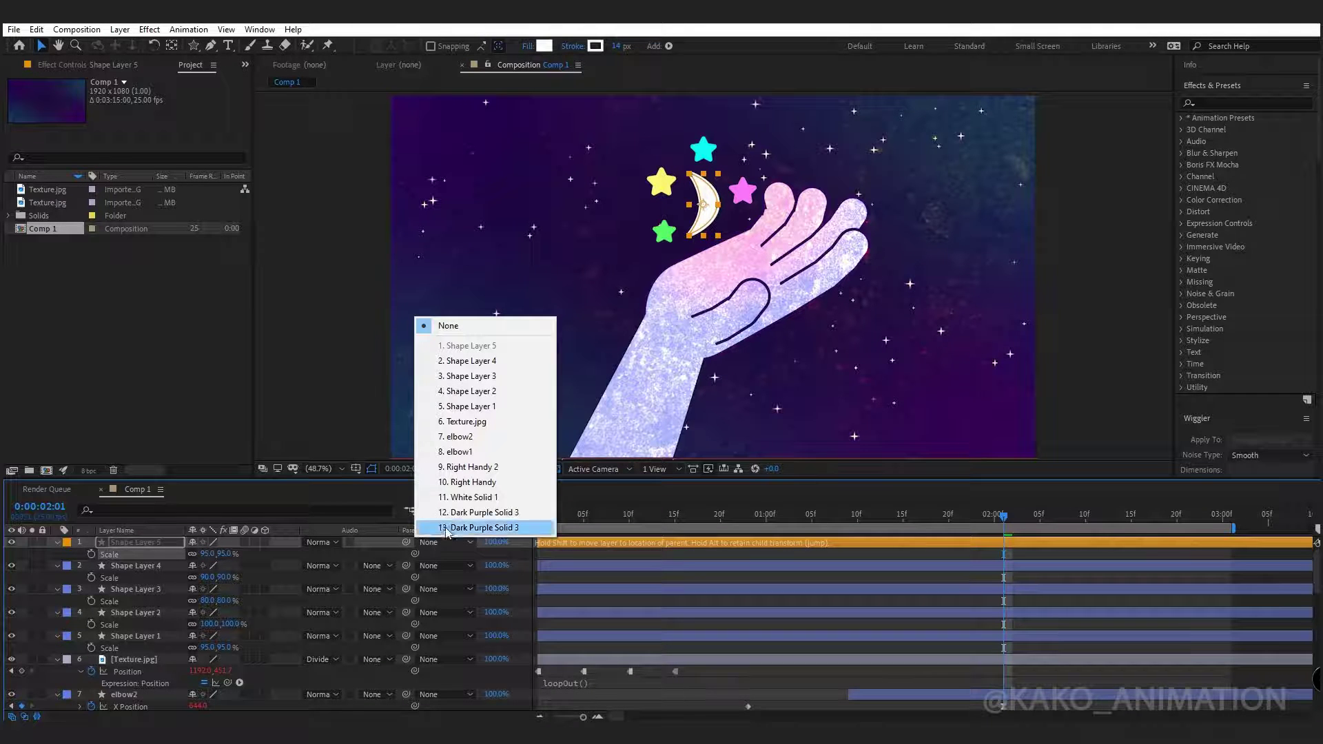
left_click(472, 482)
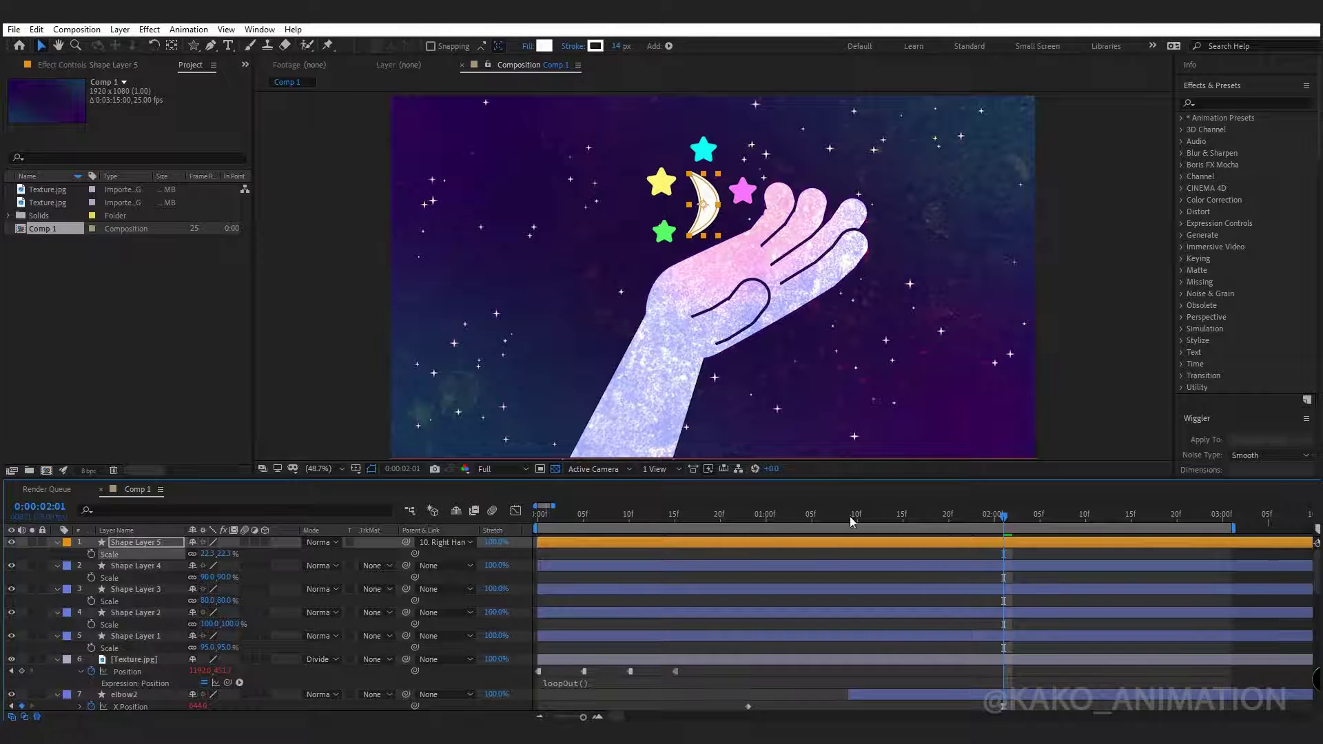
Preview the moon's parented motion and add Position and Scale keyframes to its layer at 0:00:00:22 and 0:00:01:07
left_click(593, 517)
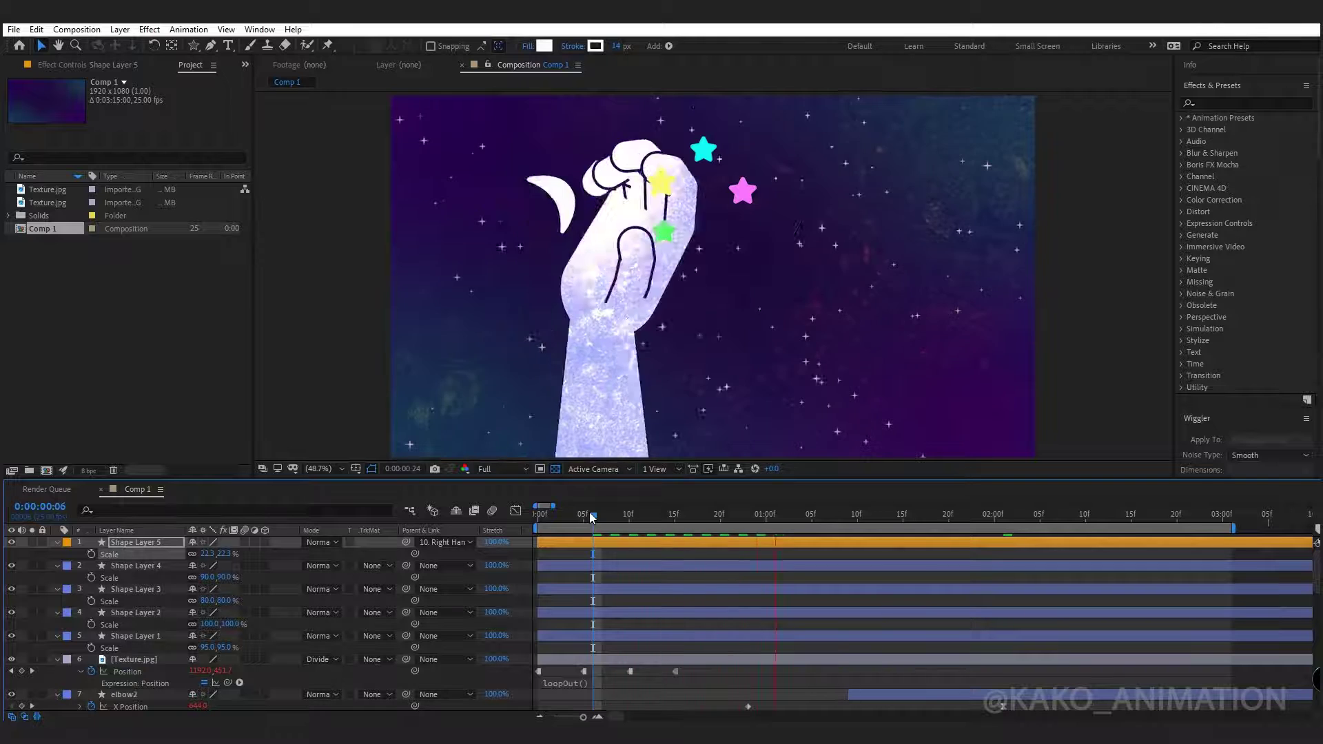
key("space")
key("space")
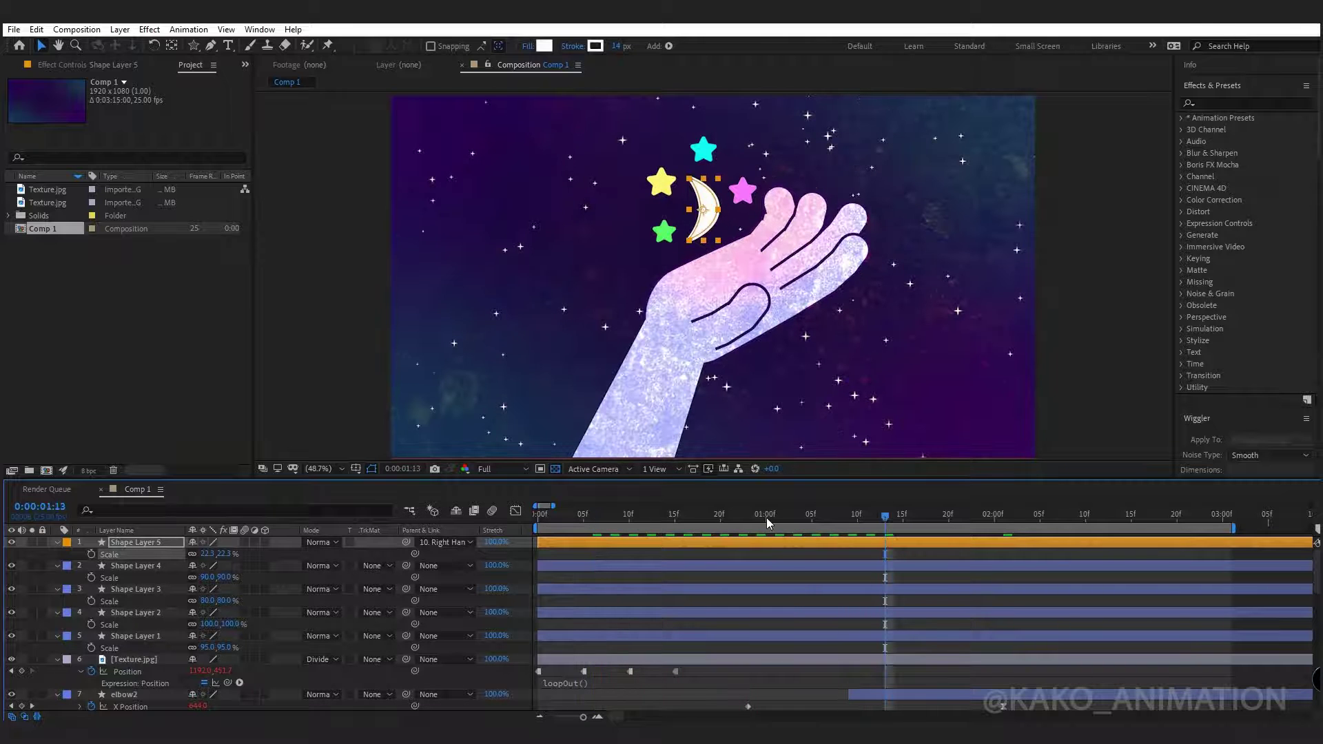
key("shift+p")
left_click_drag(766, 518, 738, 518)
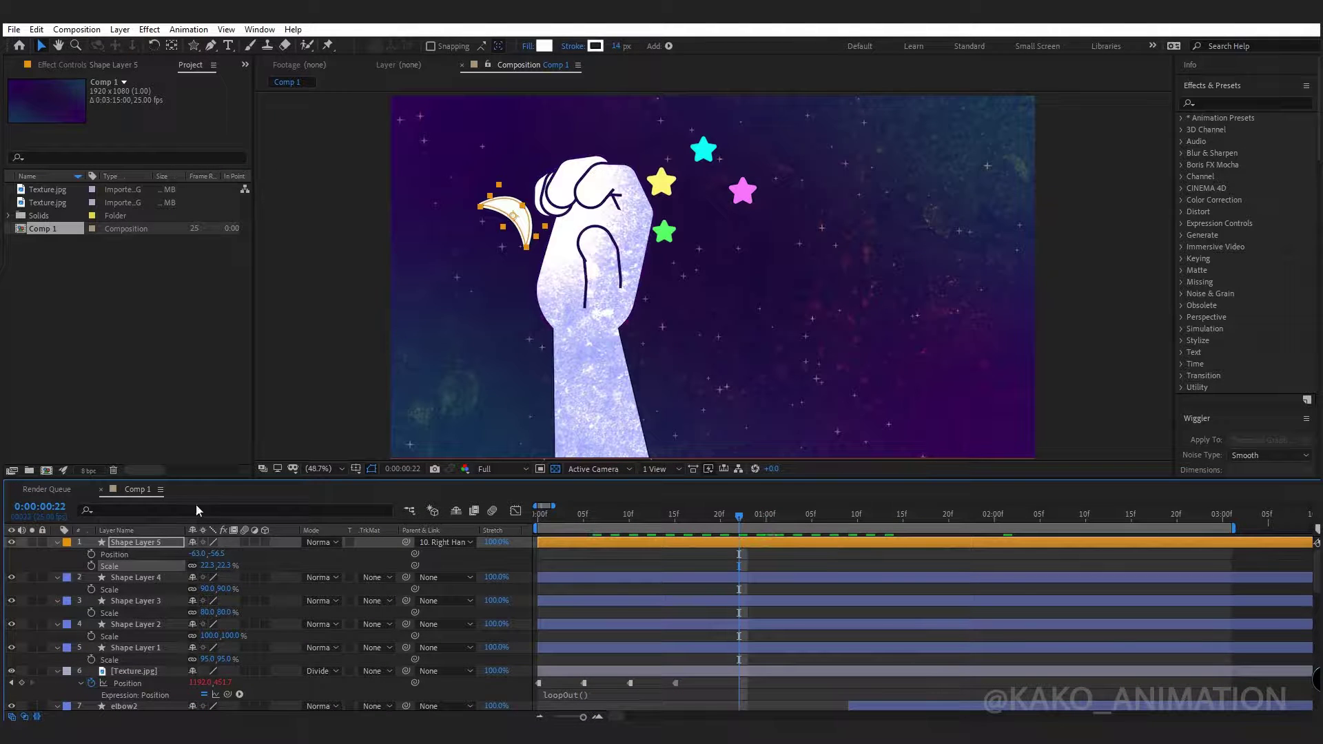
left_click(91, 554)
left_click(92, 566)
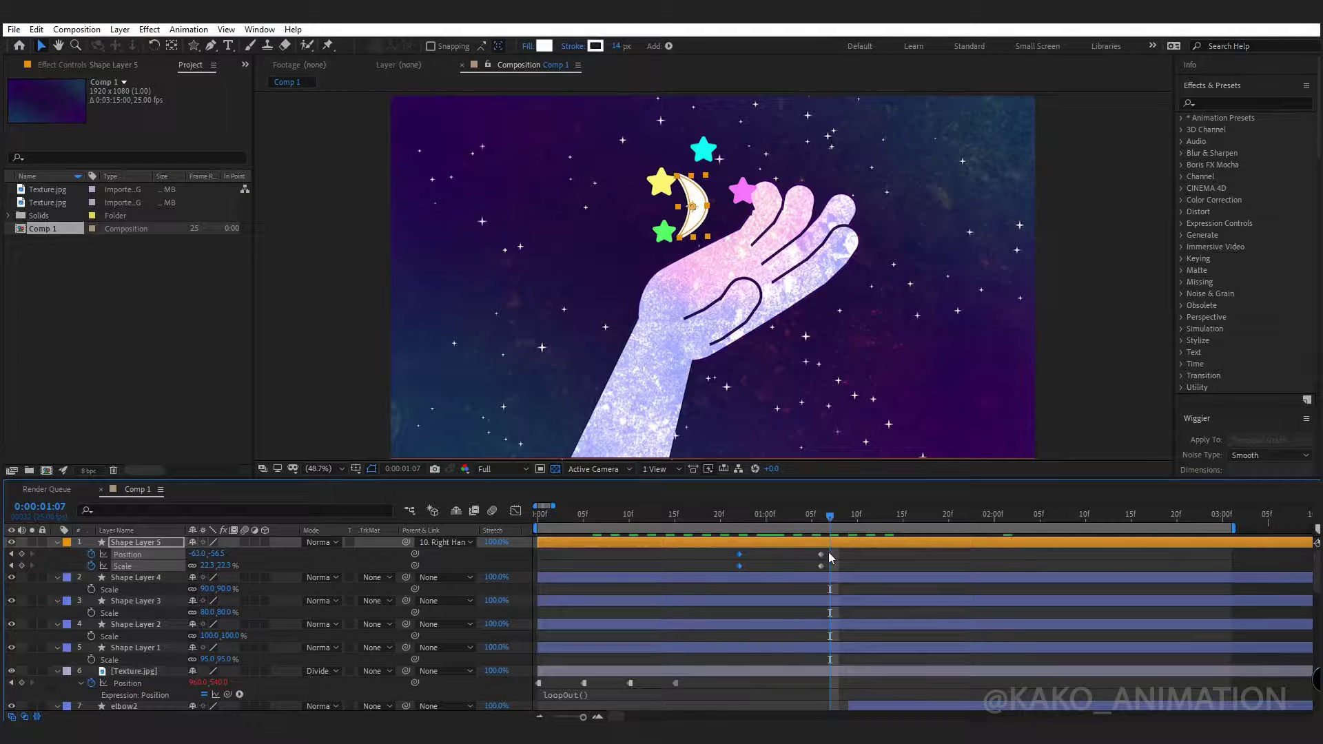
mouse_move(829, 552)
left_mouse_down()
mouse_move(812, 569)
mouse_move(829, 554)
left_mouse_up()
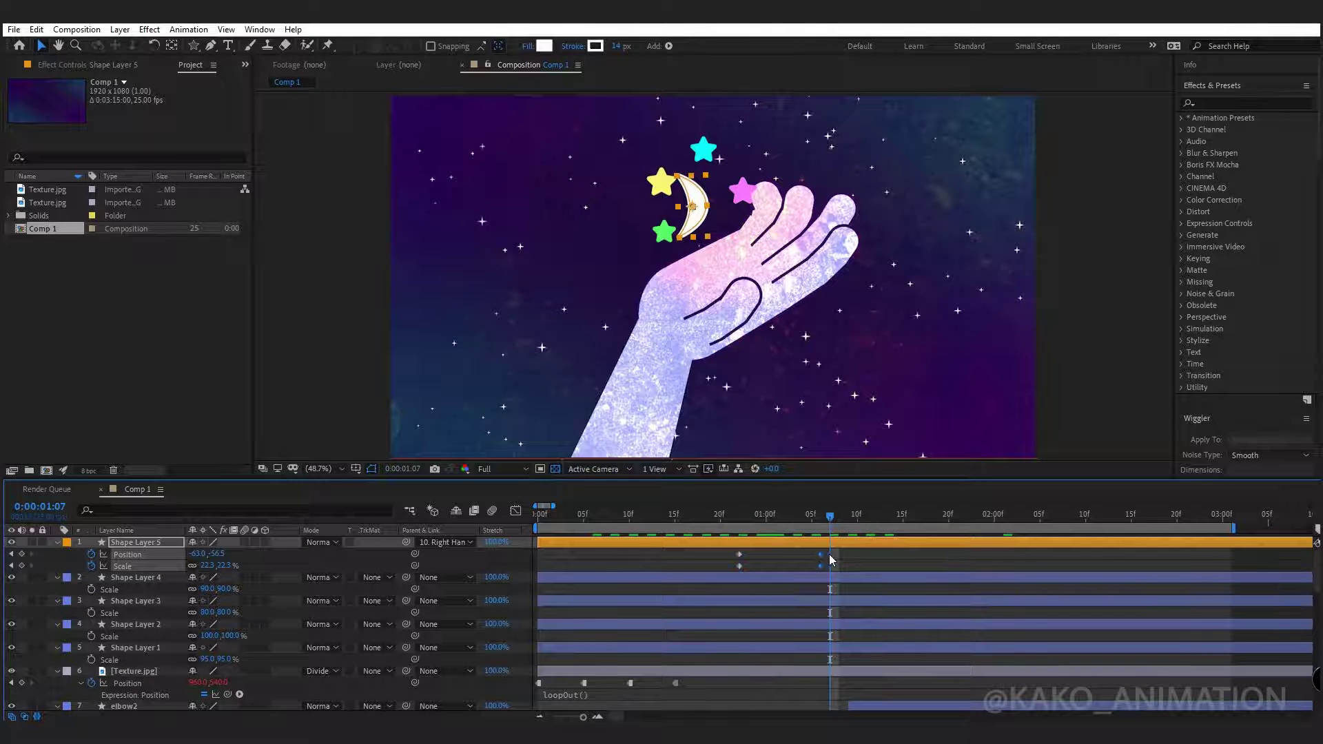
At 0:00:00:22, move the moon inside the closed fist and set its scale to 0%
left_click(743, 515)
left_click(151, 544)
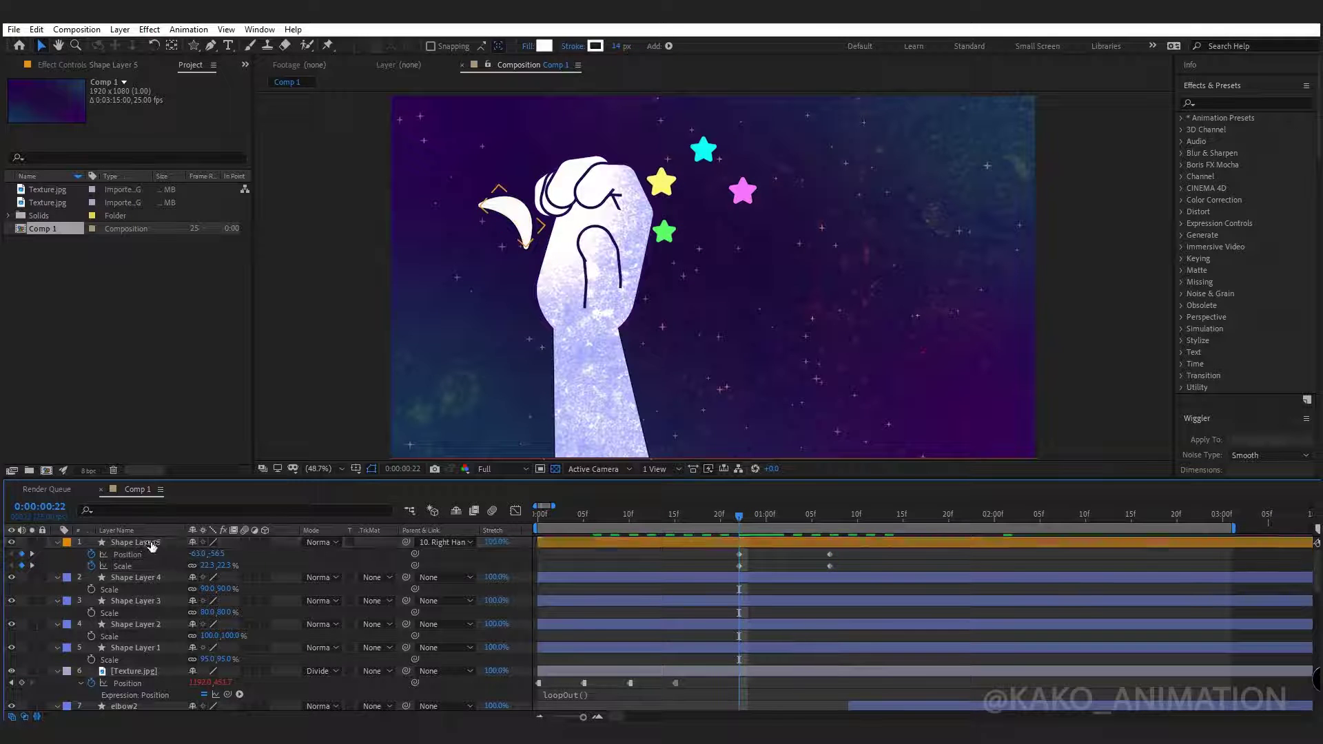
left_click_drag(515, 219, 576, 217)
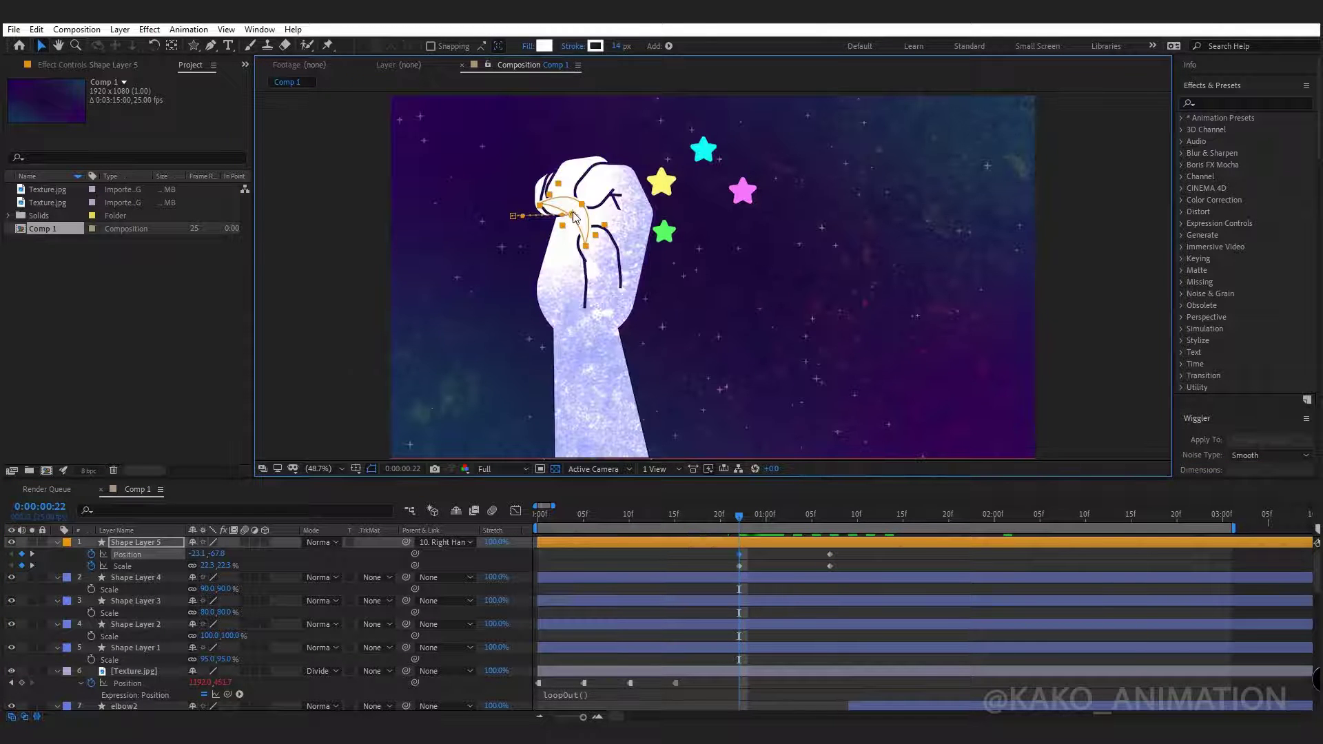
left_click(207, 566)
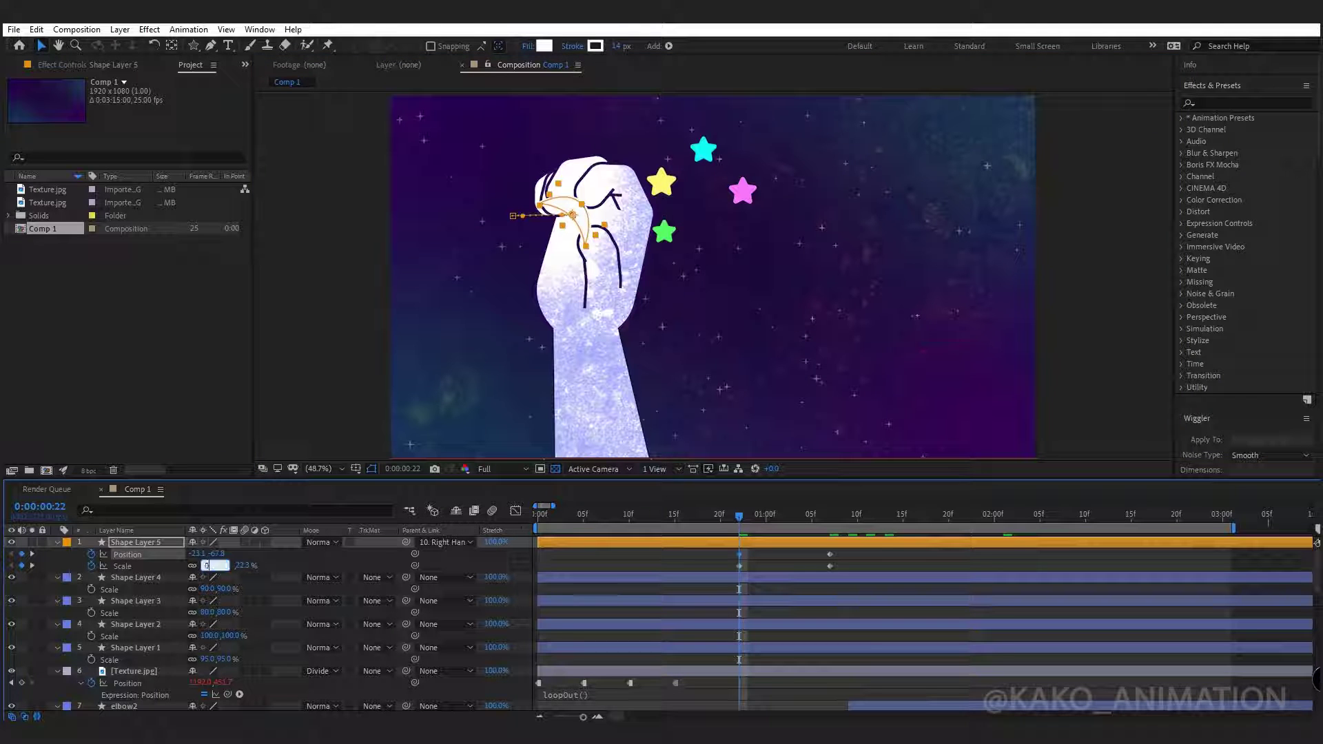
type("0")
key("Return")
Apply Easy Ease to the moon's Position and Scale keyframes and preview the moon growing out of the hand
left_click_drag(848, 555, 699, 573)
key("F9")
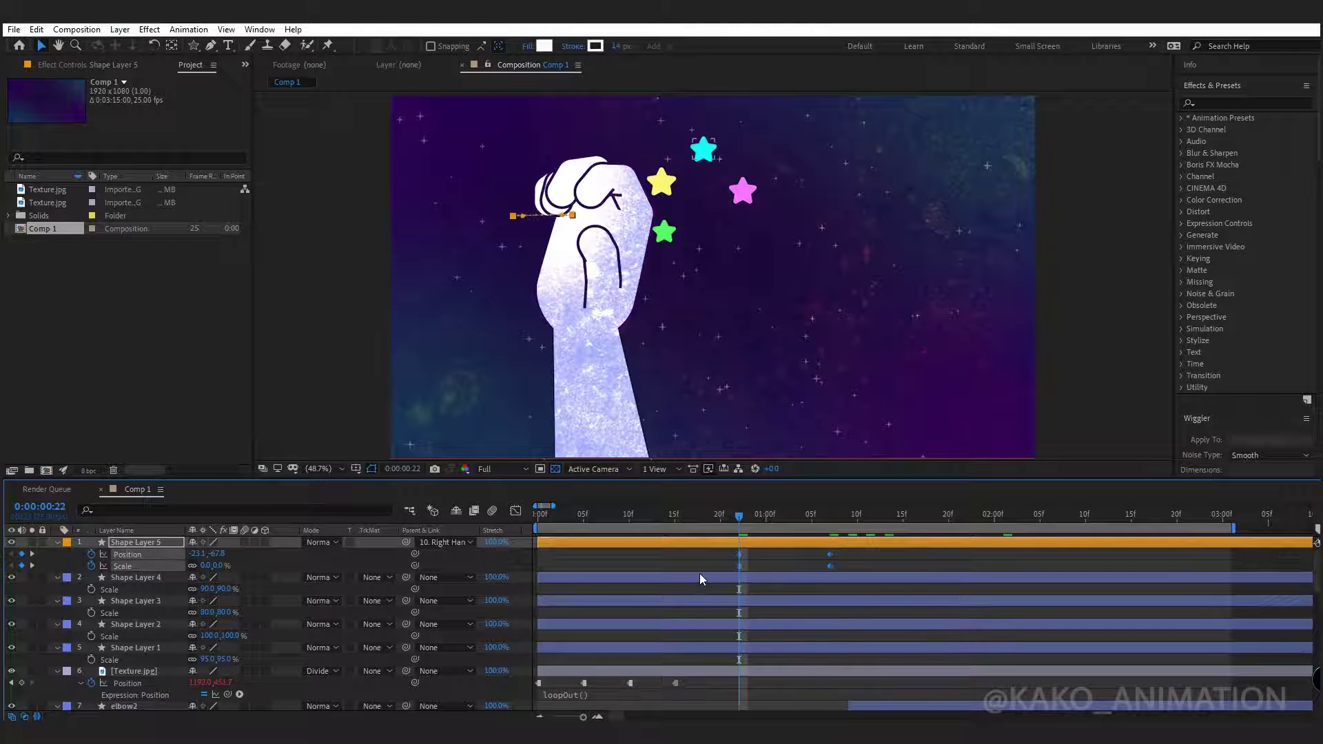
left_click(502, 556)
key("space")
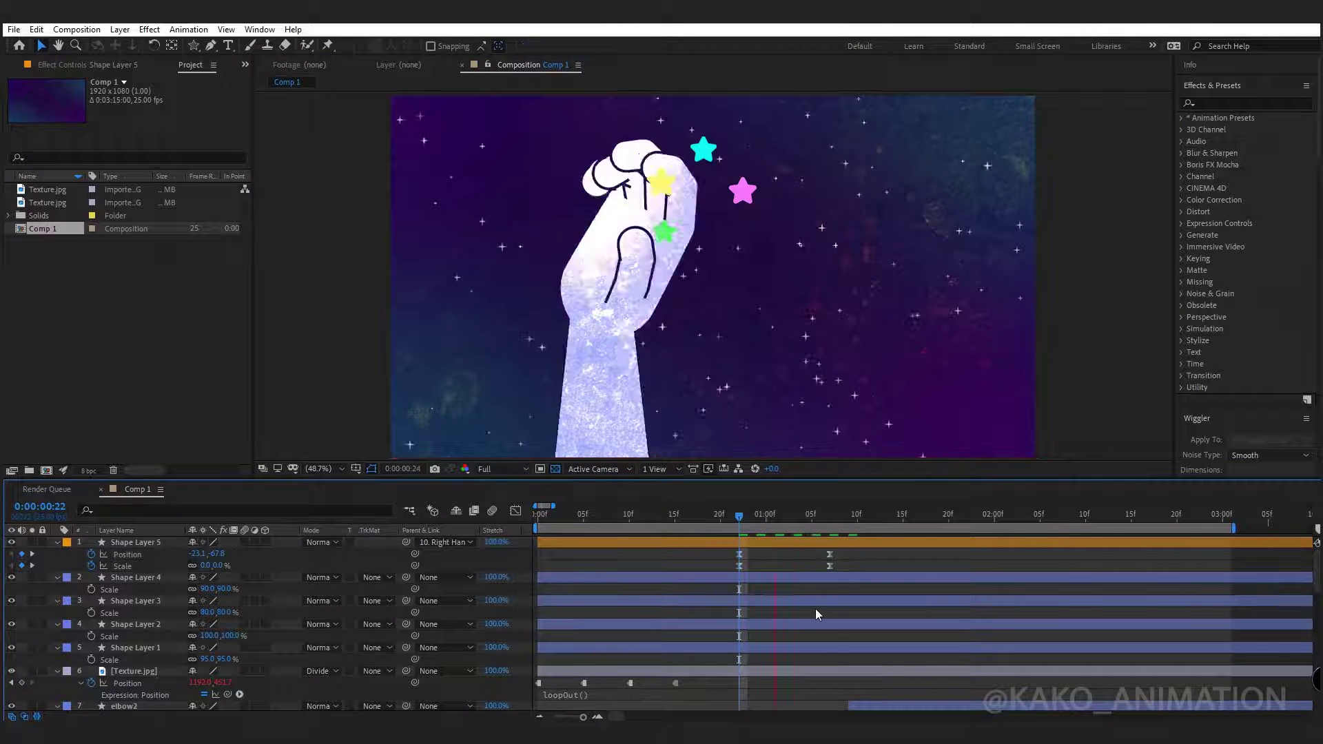
left_click_drag(746, 516, 637, 517)
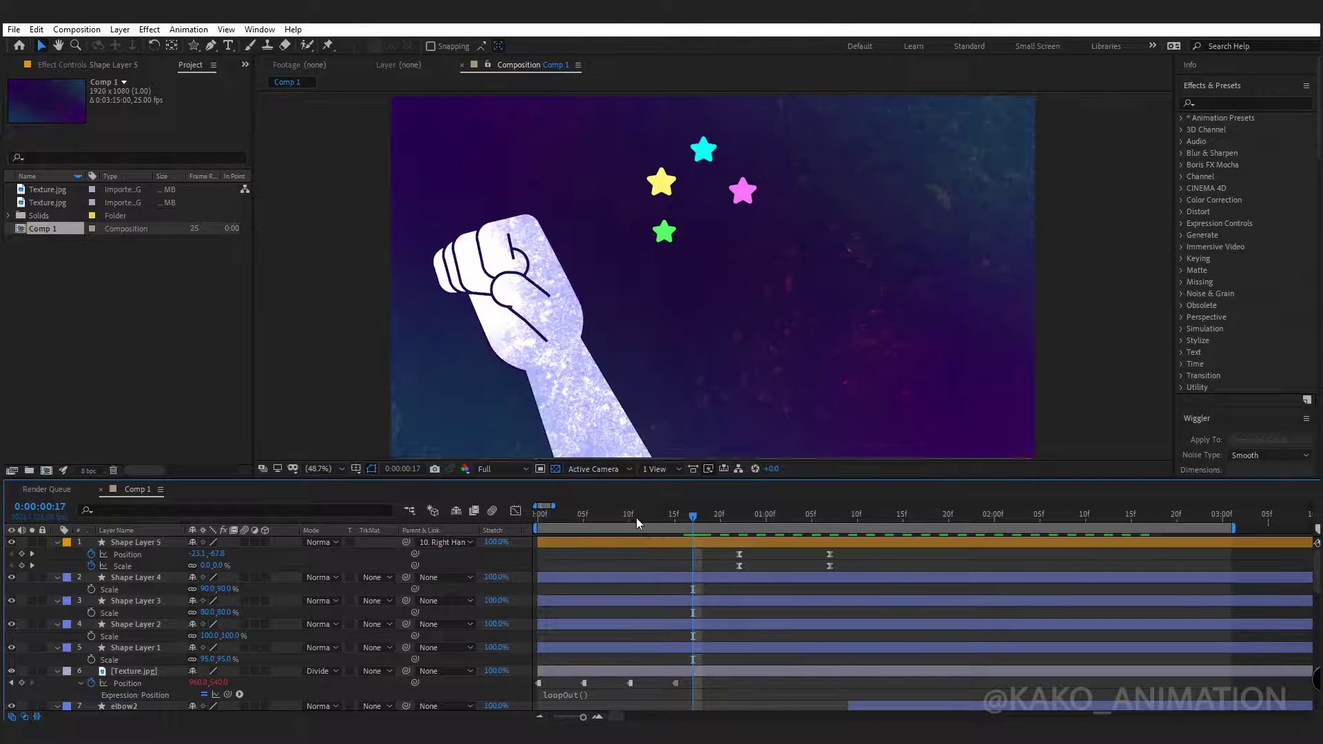
key("space")
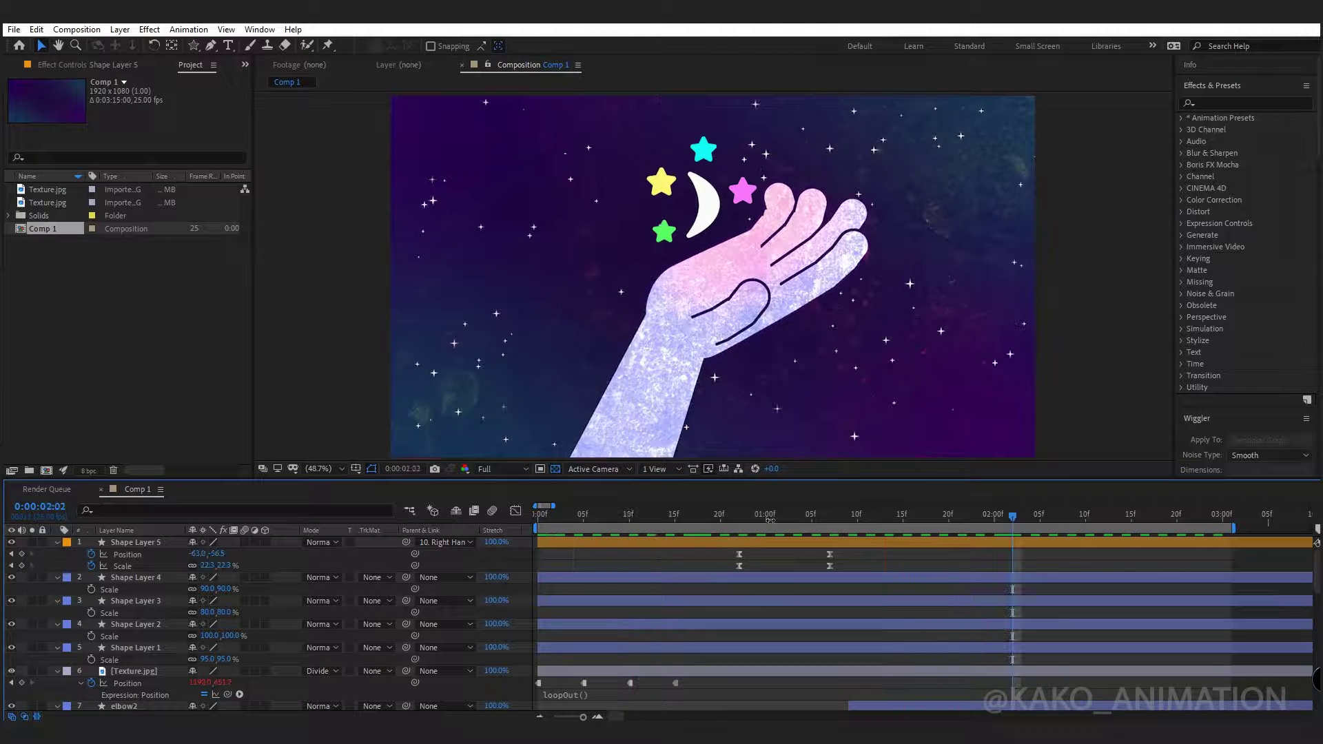
left_click(742, 515)
key("ctrl+z")
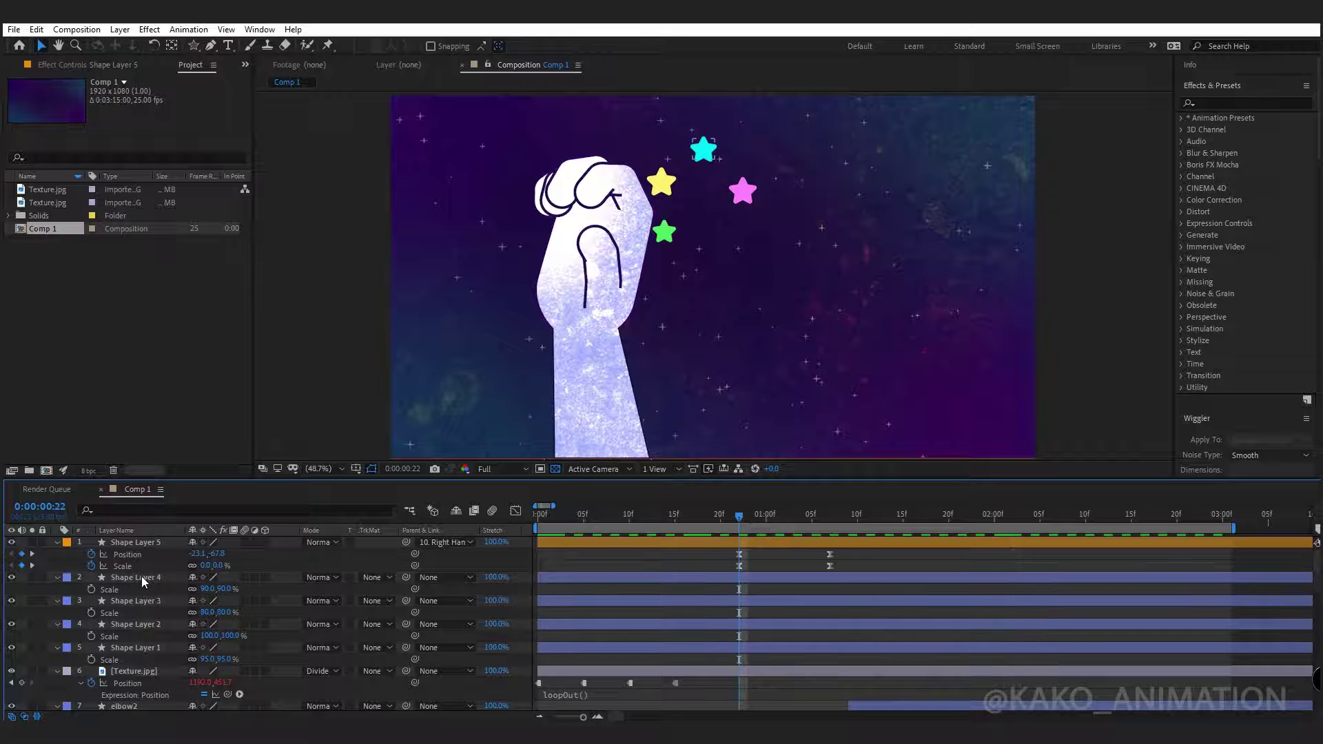
Parent the cyan star to Right Handy with the hand open and set its Position and Scale keyframes at 0:00:01:07
left_click(144, 578)
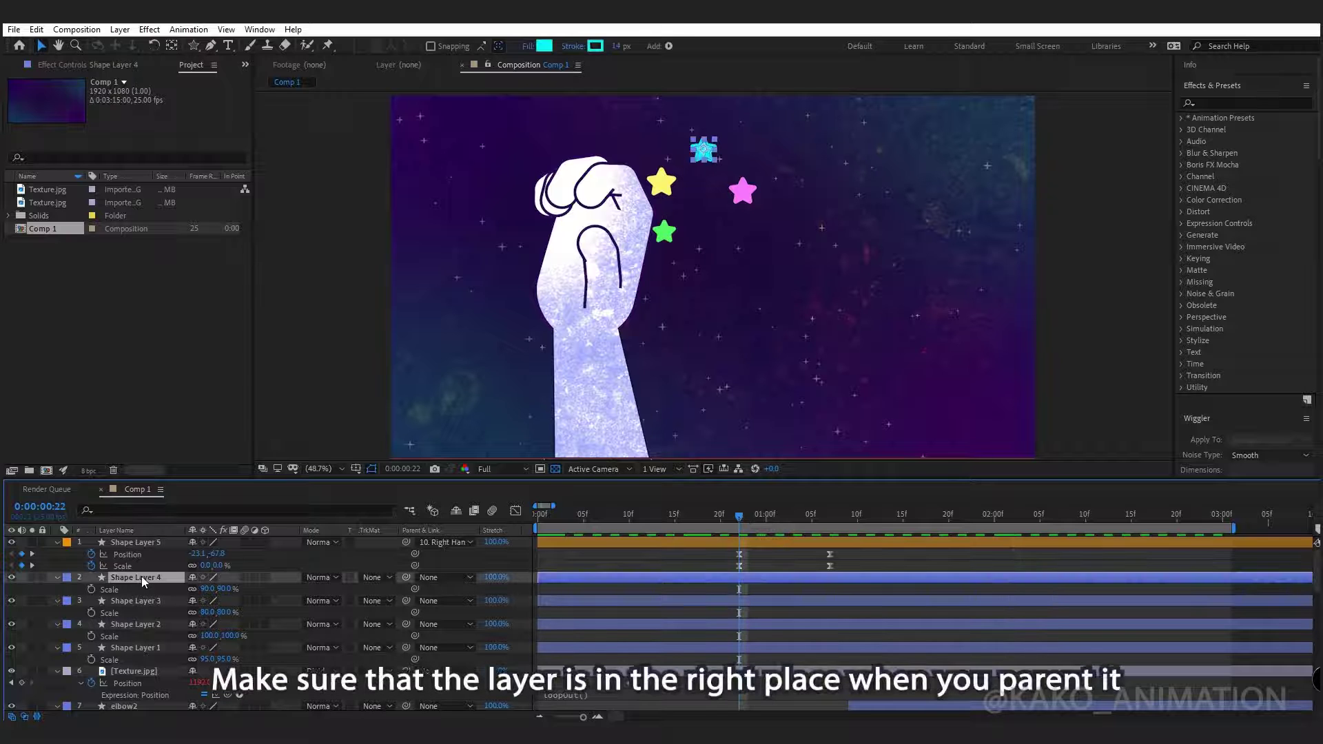
left_click(870, 512)
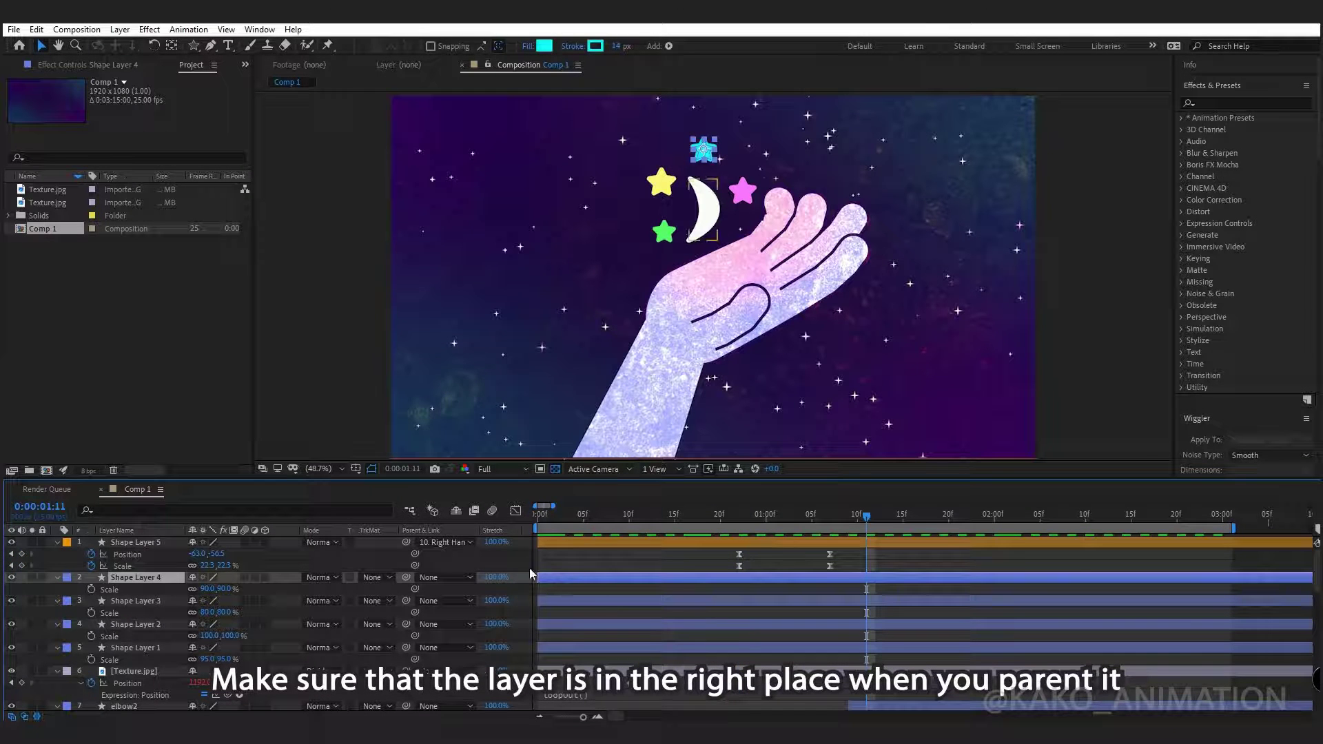
left_click(436, 577)
left_click(467, 517)
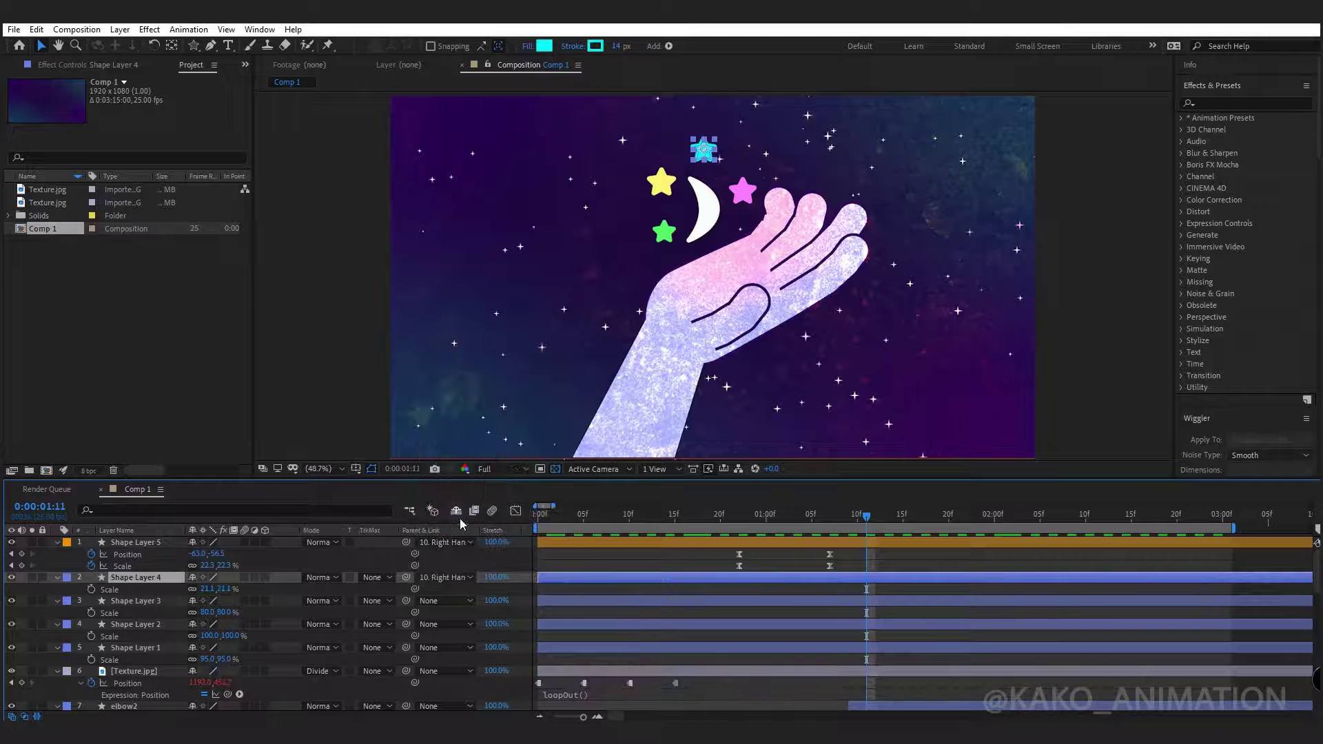
key("shift+p")
left_click_drag(90, 589, 92, 601)
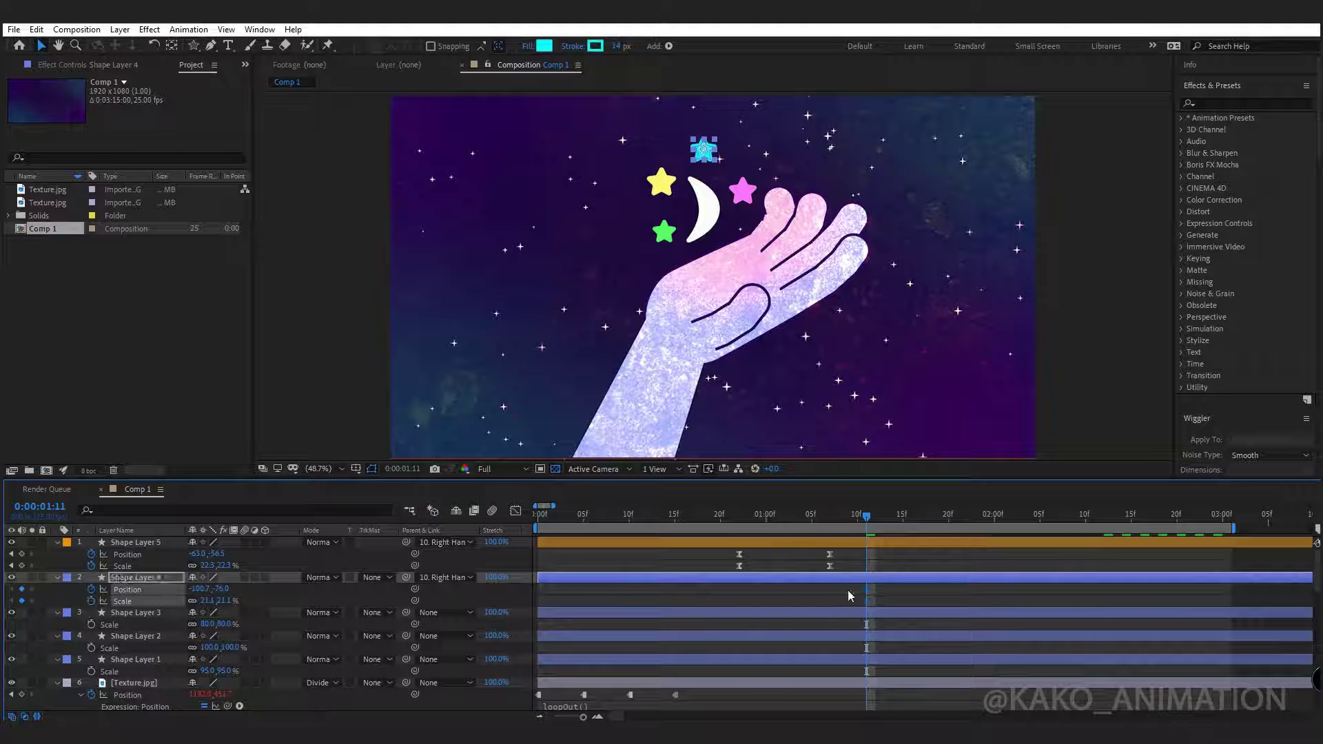
left_click_drag(848, 590, 830, 590)
At 0:00:00:22, shrink the cyan star to 0% inside the fist and ease its Position and Scale keyframes
left_click(739, 513)
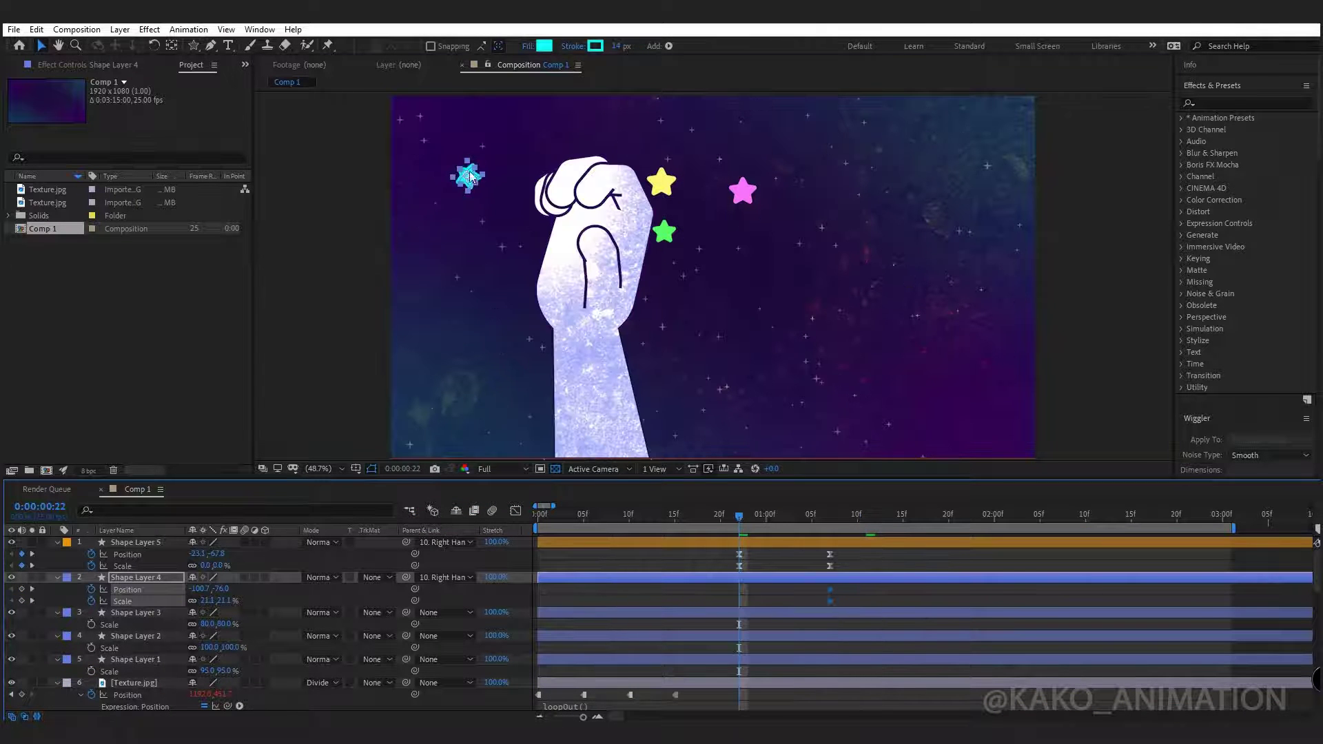
left_click_drag(469, 176, 558, 211)
left_click(210, 600)
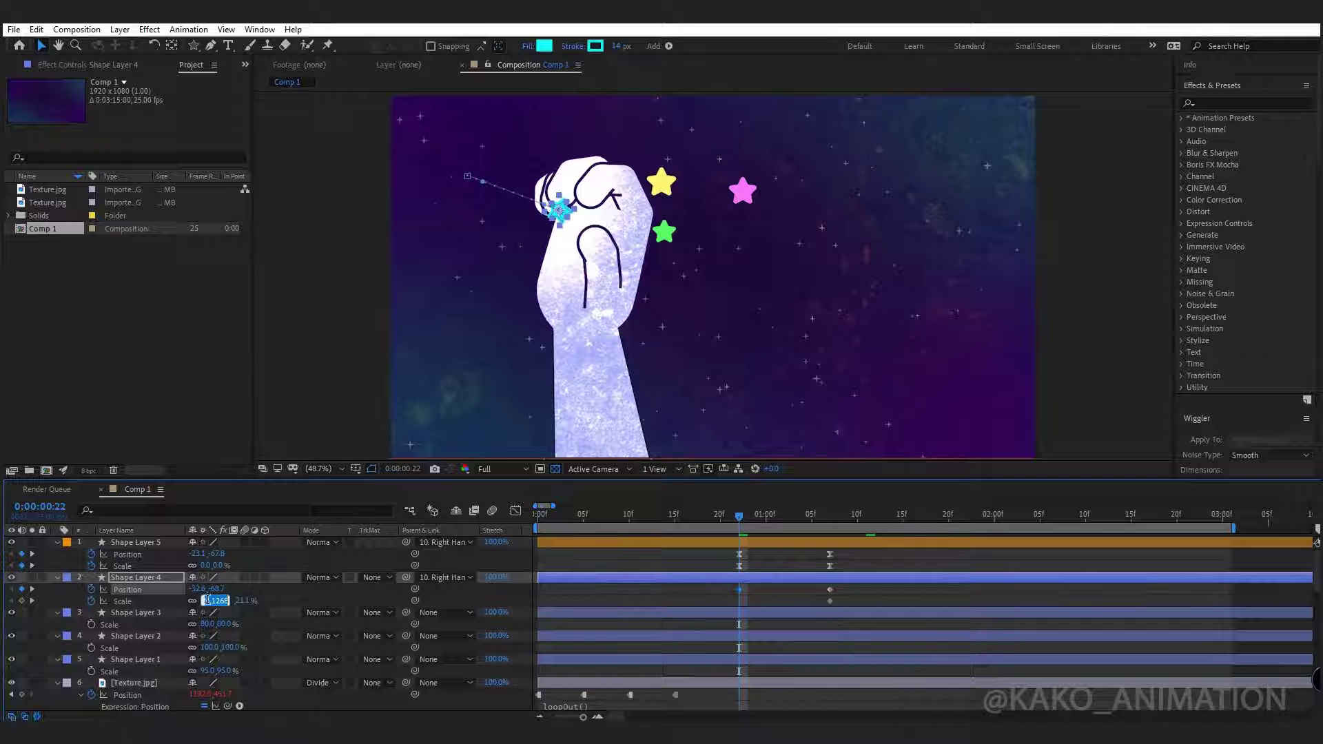
type("0")
key("Return")
left_click_drag(841, 582, 699, 606)
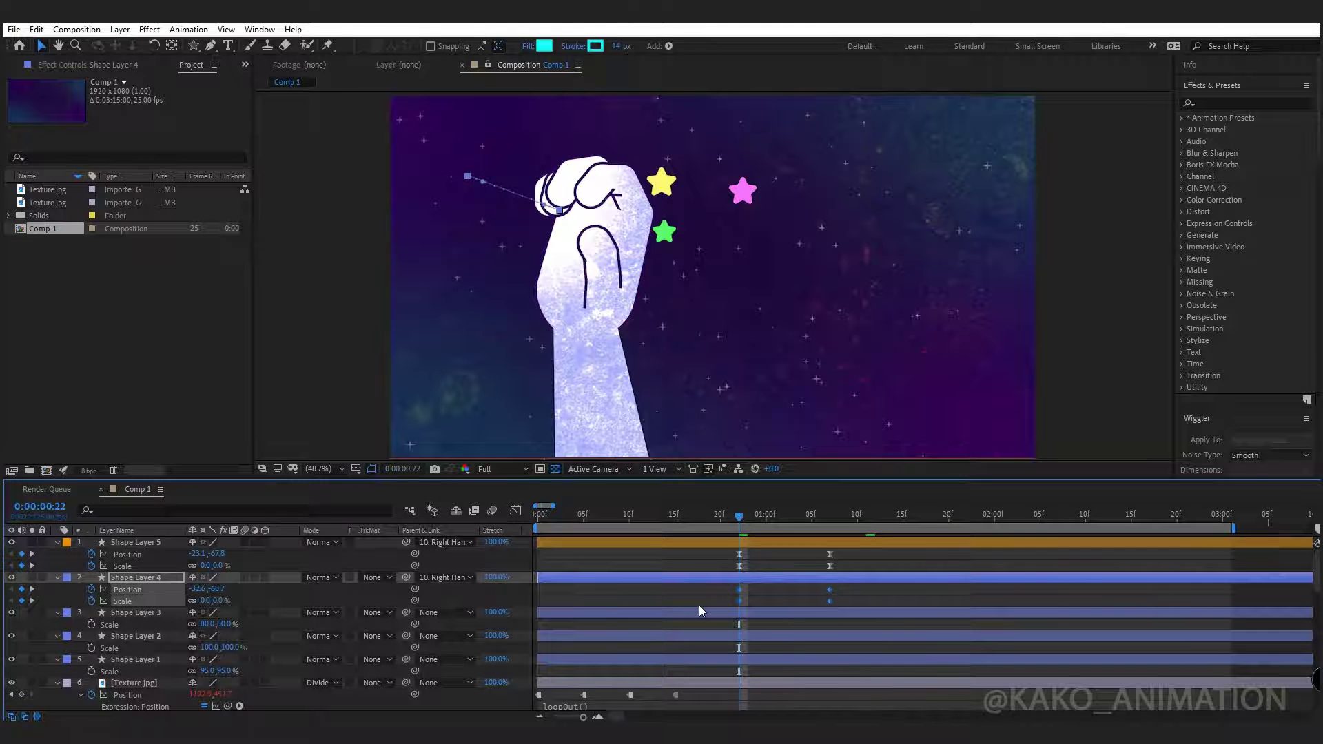
Parent the green star to Right Handy with the hand open and place its Position and Scale keyframes at 0:00:01:07
left_click(142, 612)
left_click(868, 518)
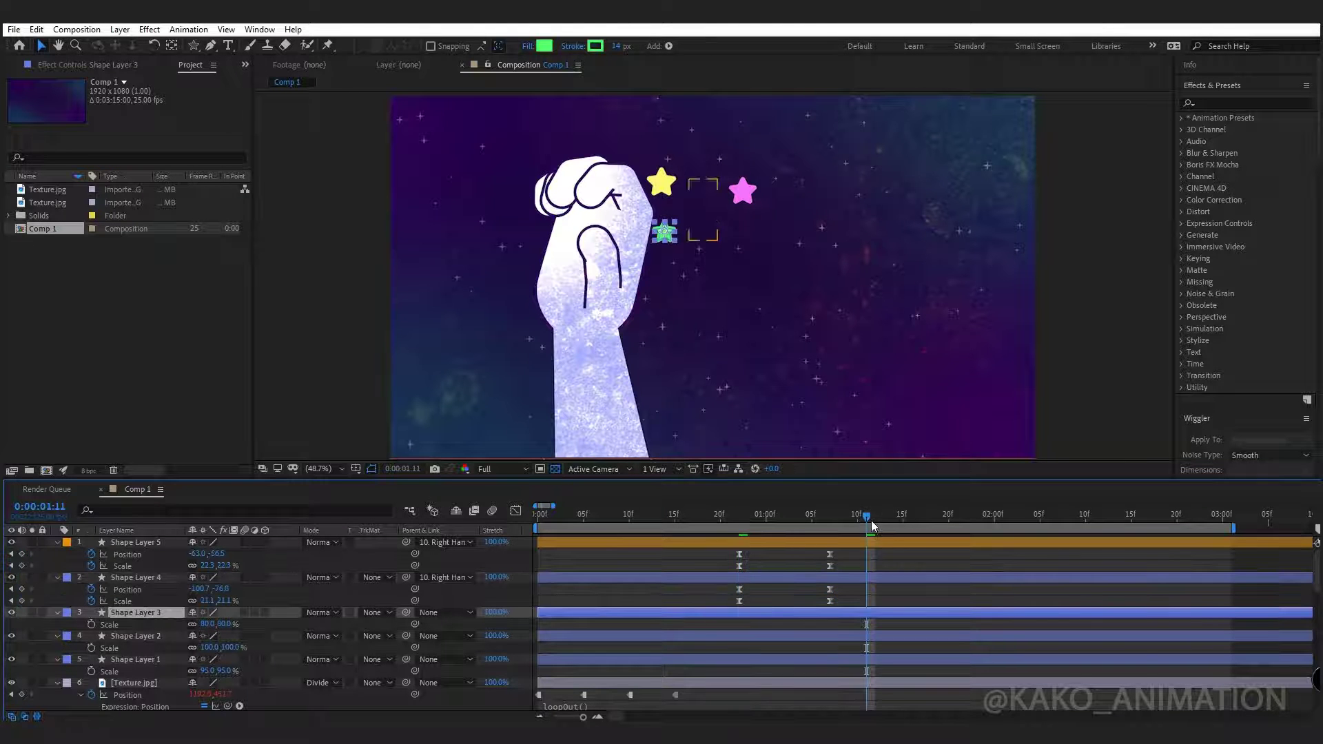
left_click(441, 612)
left_click(459, 559)
key("u")
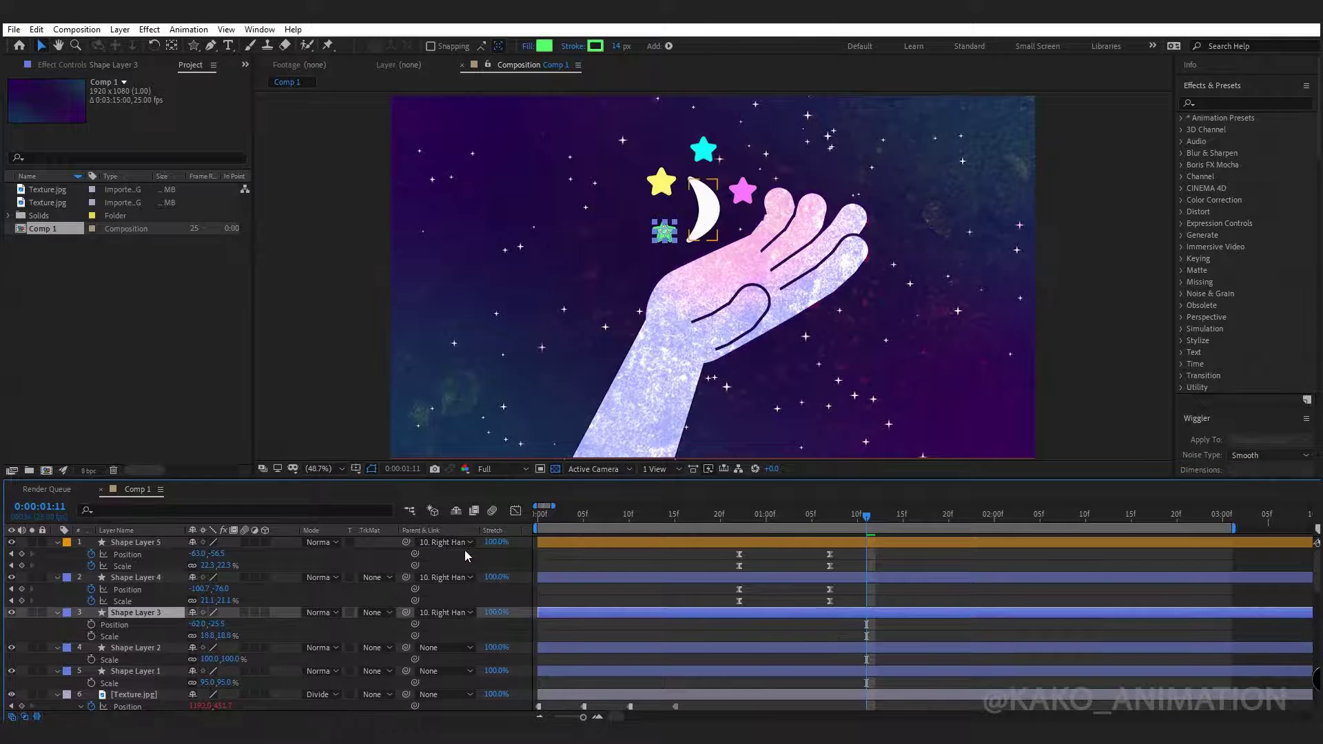
left_click_drag(869, 627, 833, 627)
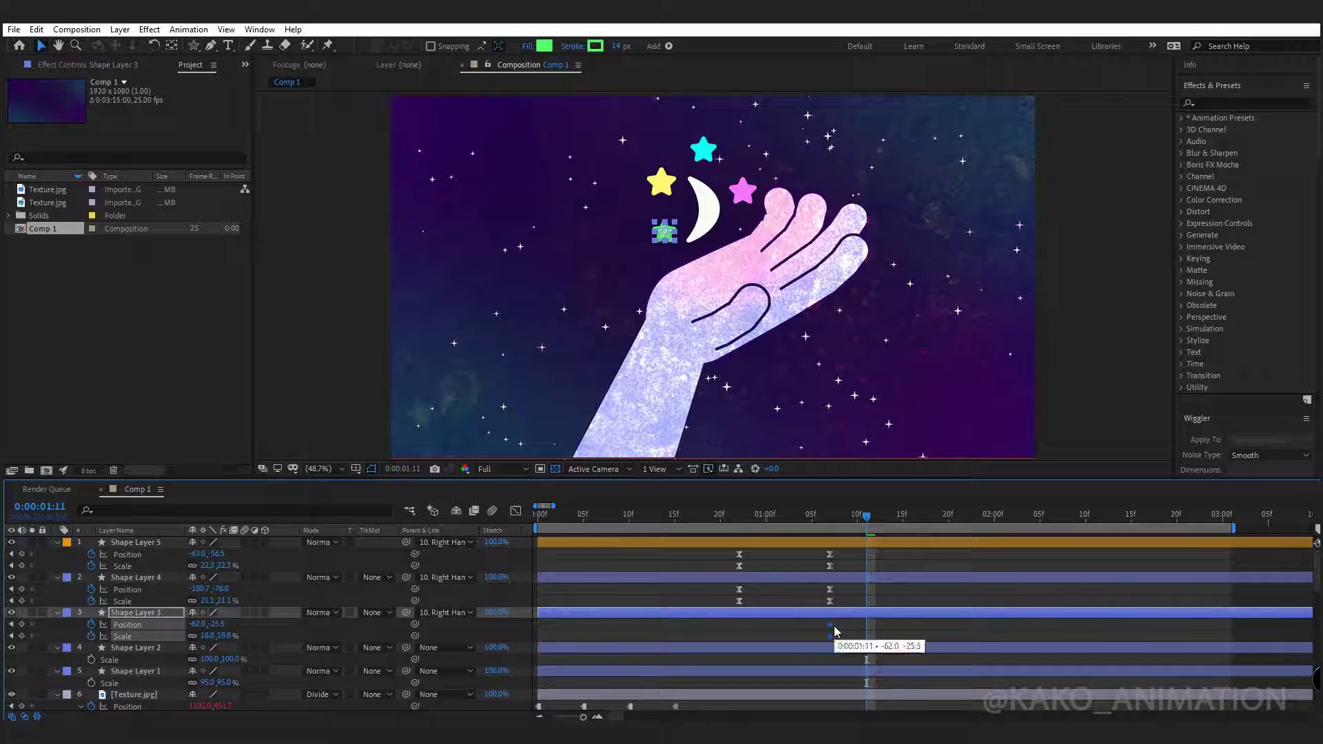
At 0:00:00:22, shrink the green star to 0% inside the fist and ease its Position and Scale keyframes
left_click(738, 518)
left_click_drag(560, 260, 580, 258)
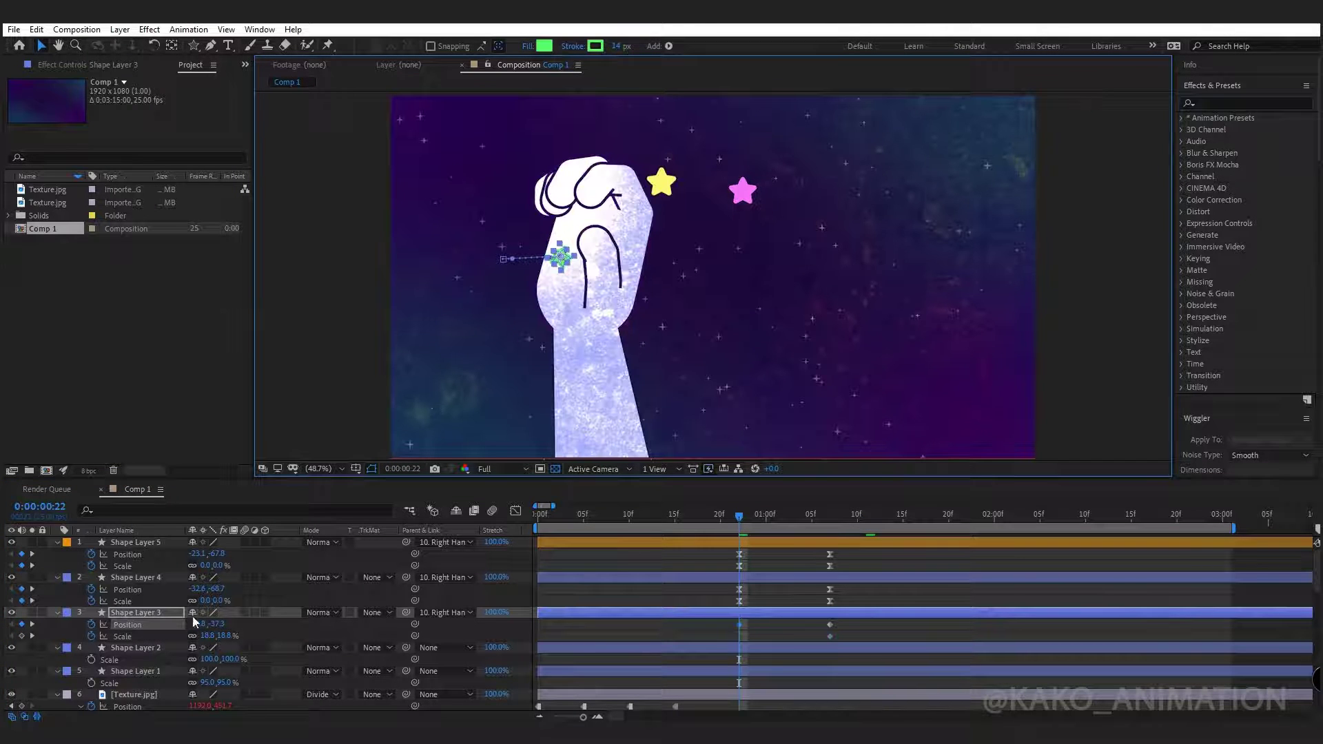
left_click(207, 636)
type("0")
key("Return")
left_click_drag(849, 623, 694, 639)
key("F9")
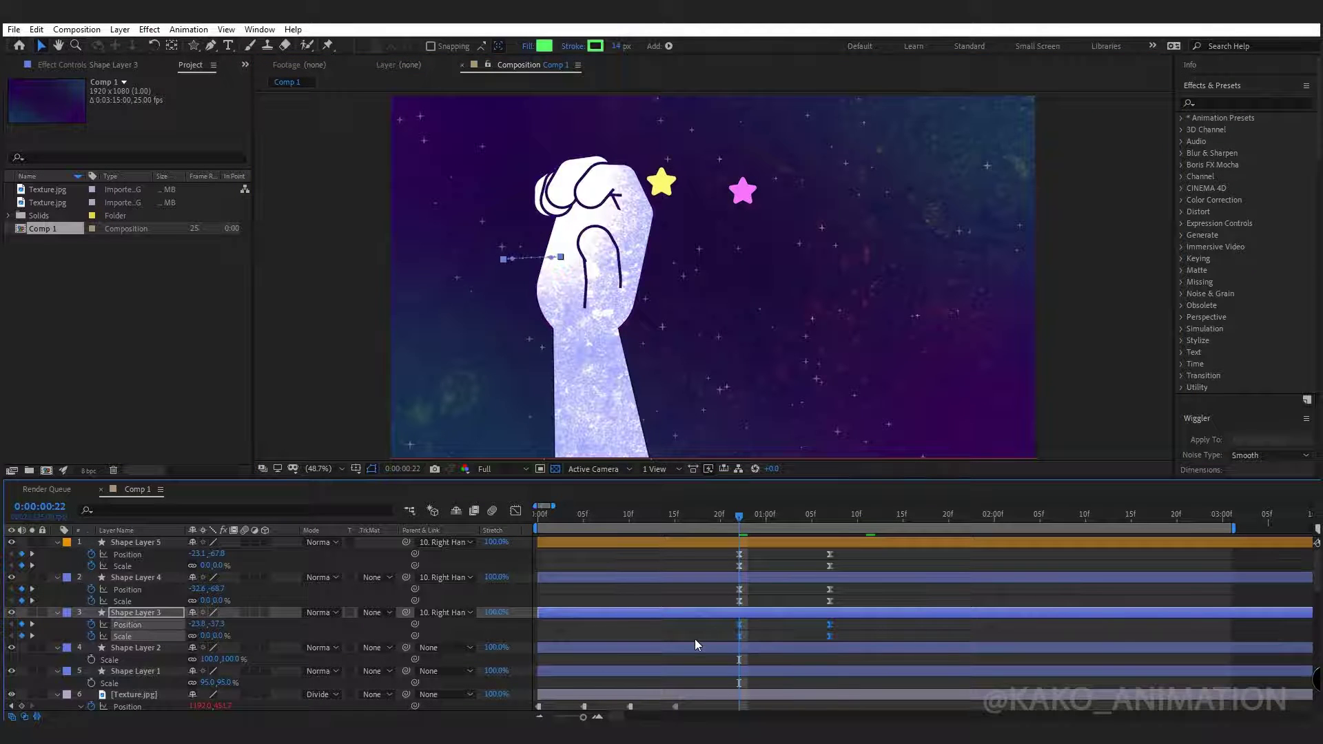
Parent the yellow star to Right Handy with the hand open and place its Position and Scale keyframes at 0:00:01:07
left_click(166, 647)
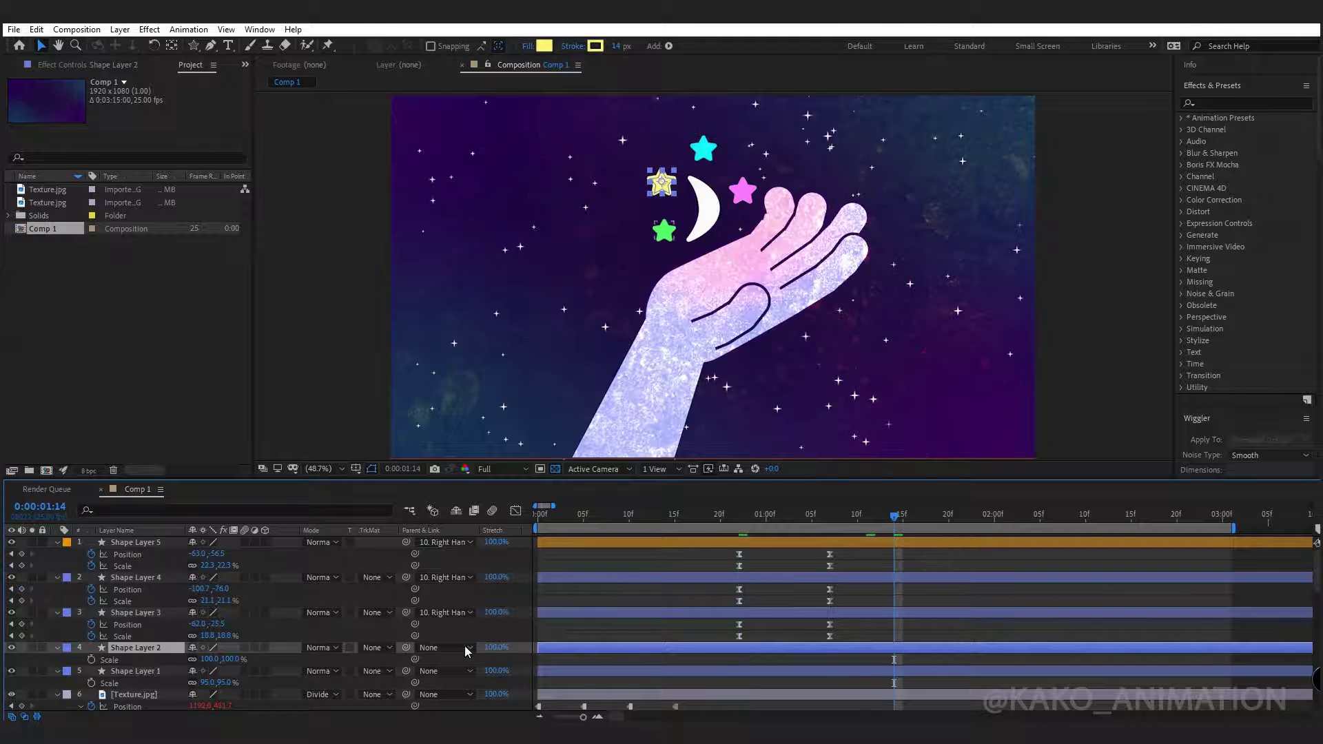
left_click(466, 651)
left_click(479, 597)
key("alt+shift+p")
key("alt+shift+s")
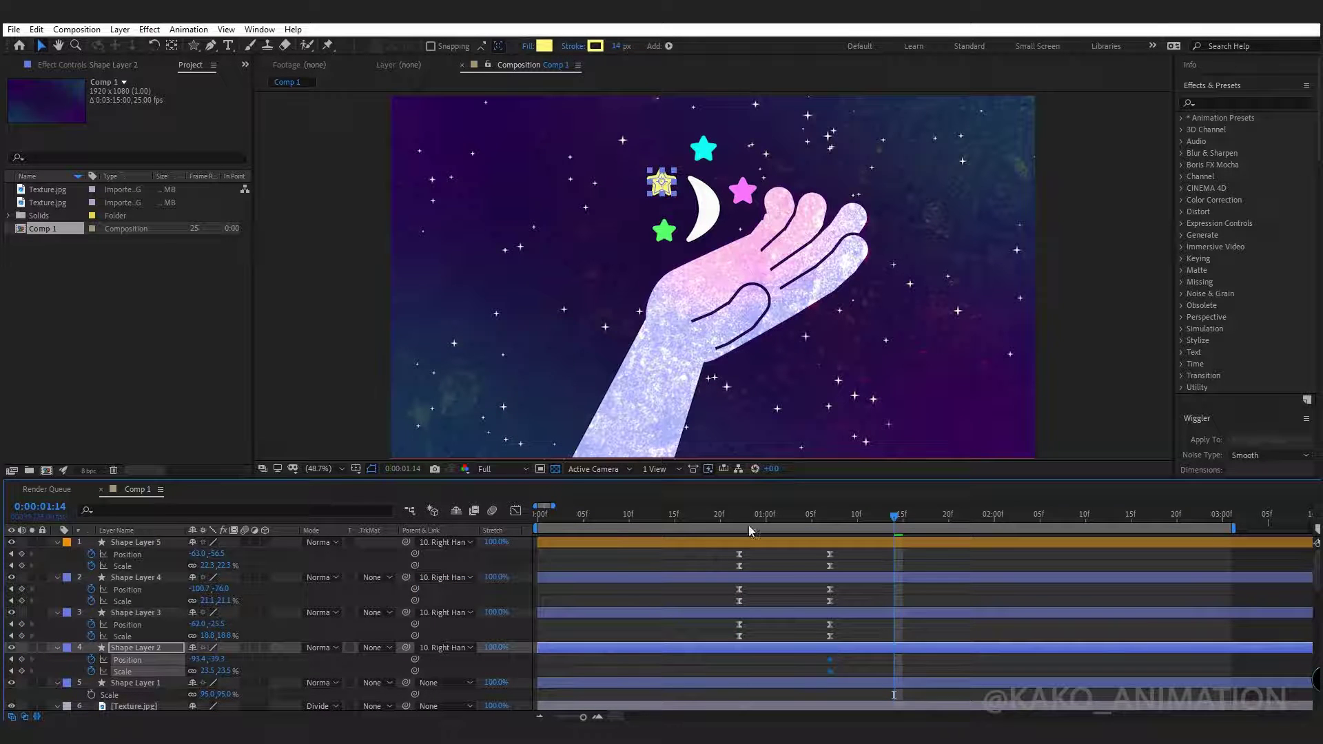
At 0:00:00:22, shrink the yellow star to 0% inside the fist and ease its Position and Scale keyframes
left_click(739, 517)
left_click_drag(463, 230, 559, 241)
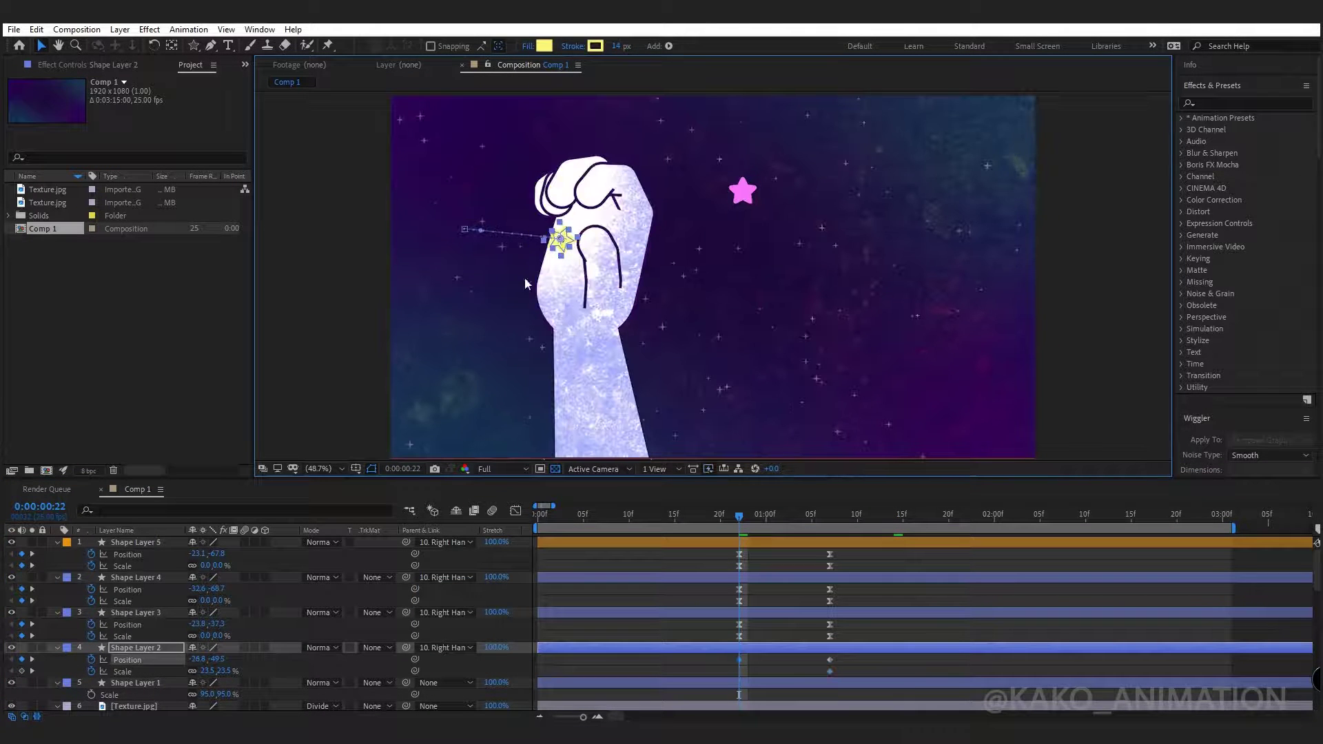
left_click(206, 670)
type("0")
key("Return")
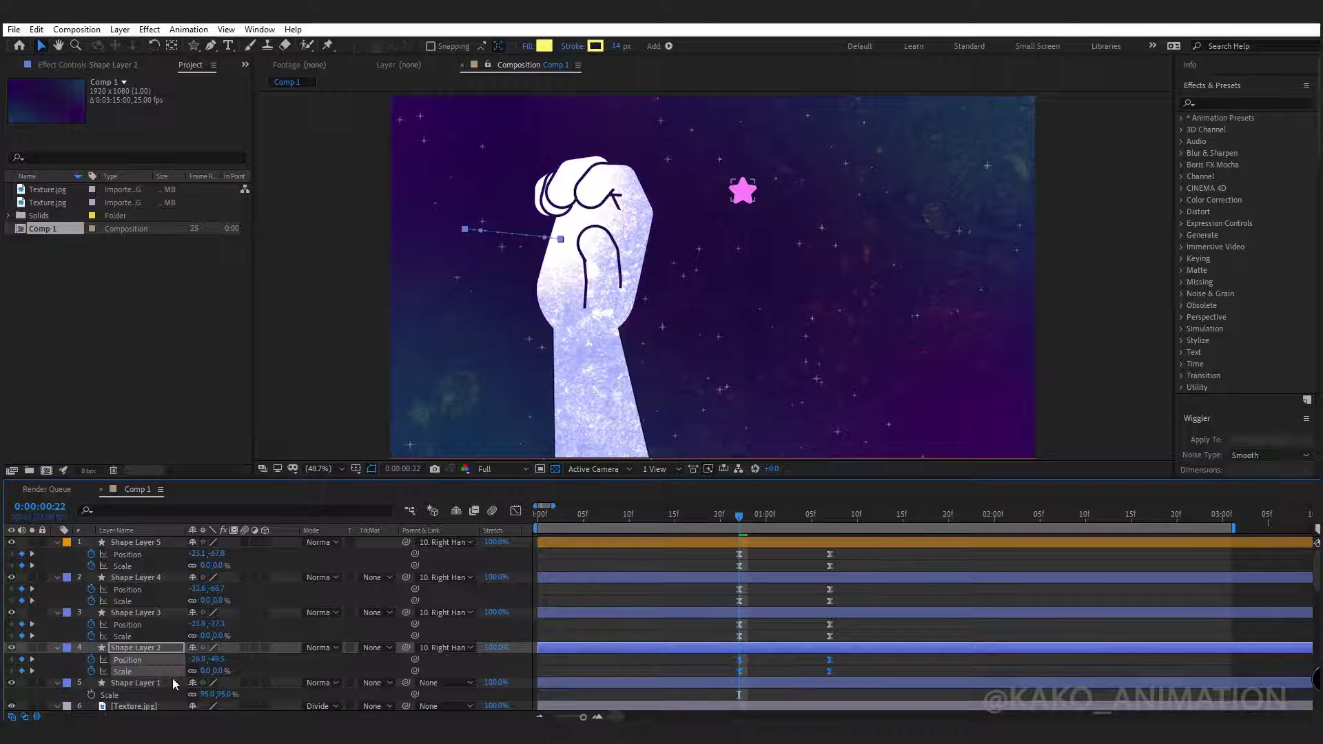
Parent the pink star to Right Handy with the hand open and place its Position and Scale keyframes at 0:00:01:07
left_click(170, 682)
left_click(875, 525)
left_click(444, 683)
left_click(468, 653)
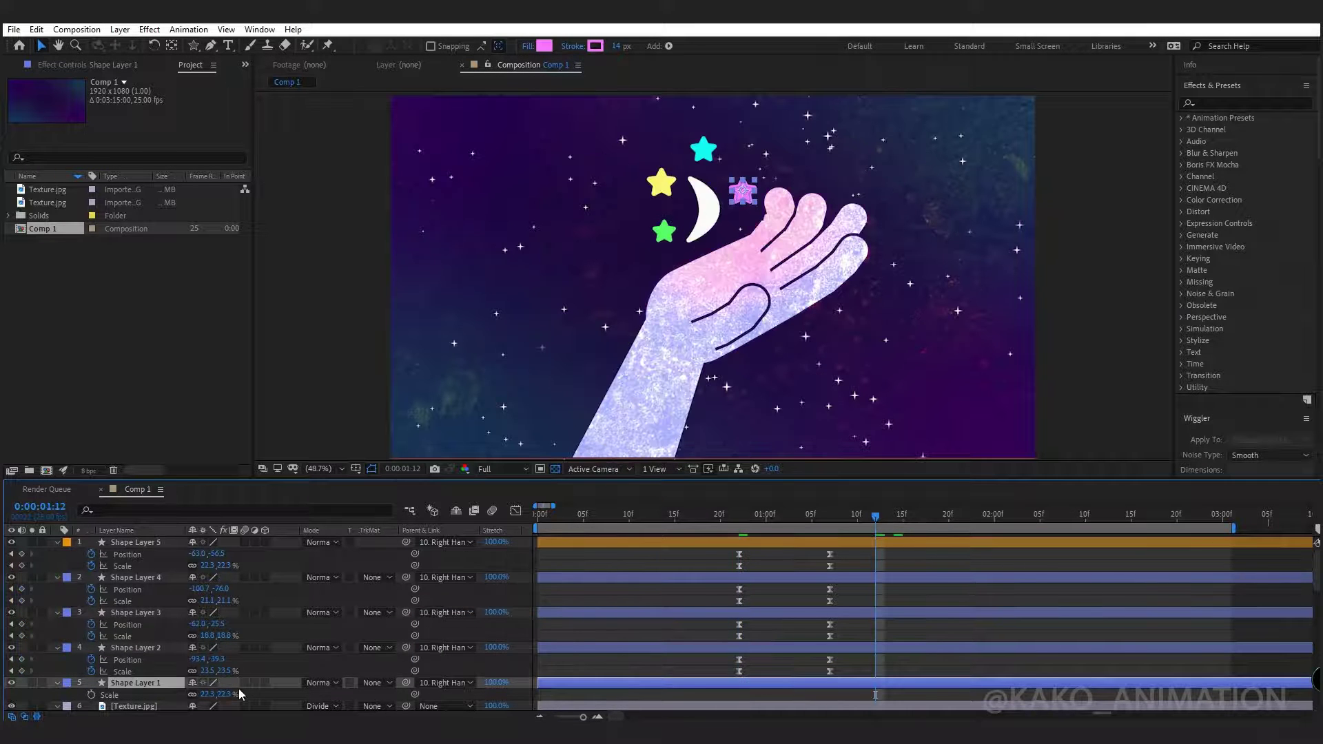
key("shift+p")
left_click_drag(90, 693, 91, 704)
At 0:00:00:22, shrink the pink star to 0% inside the fist, easing its keyframes, and preview the animation
left_click(740, 516)
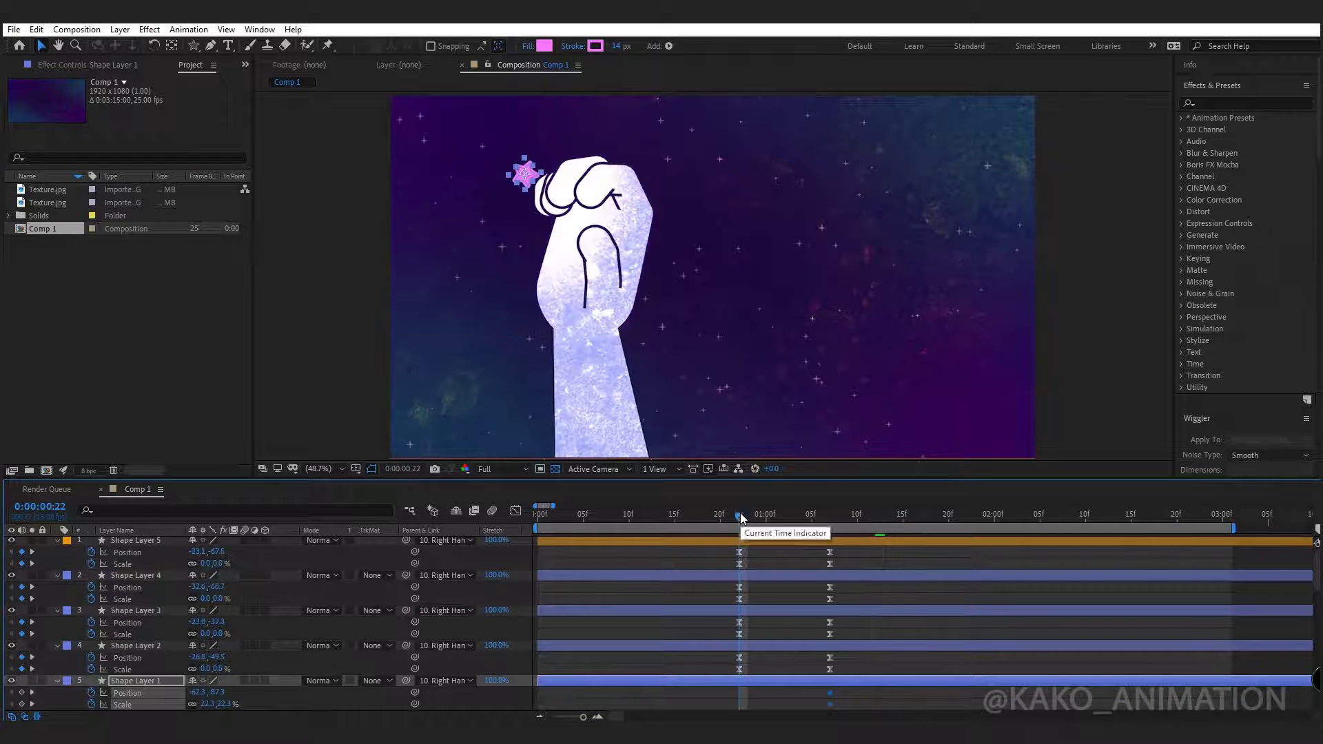
left_click_drag(525, 175, 561, 213)
left_click(206, 705)
type("0")
key("Return")
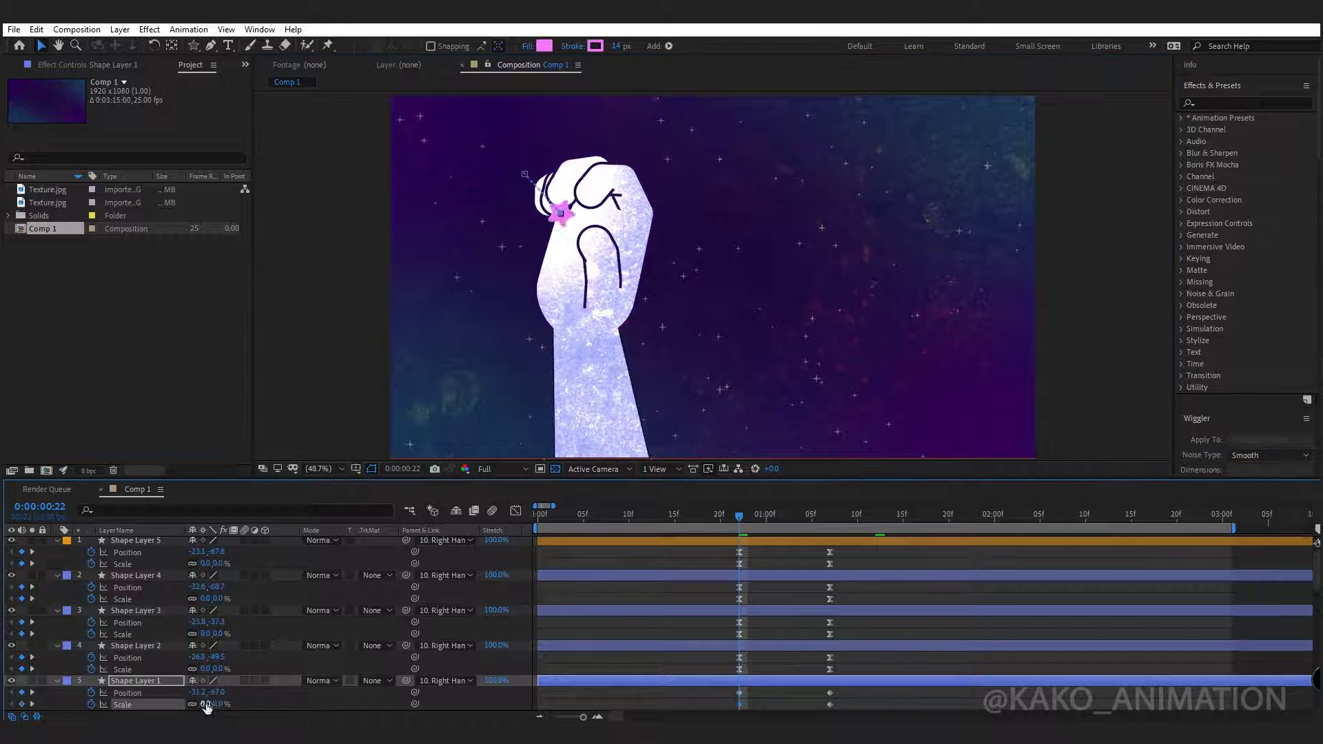
scroll(722, 573, "down", 5)
key("F9")
key("space")
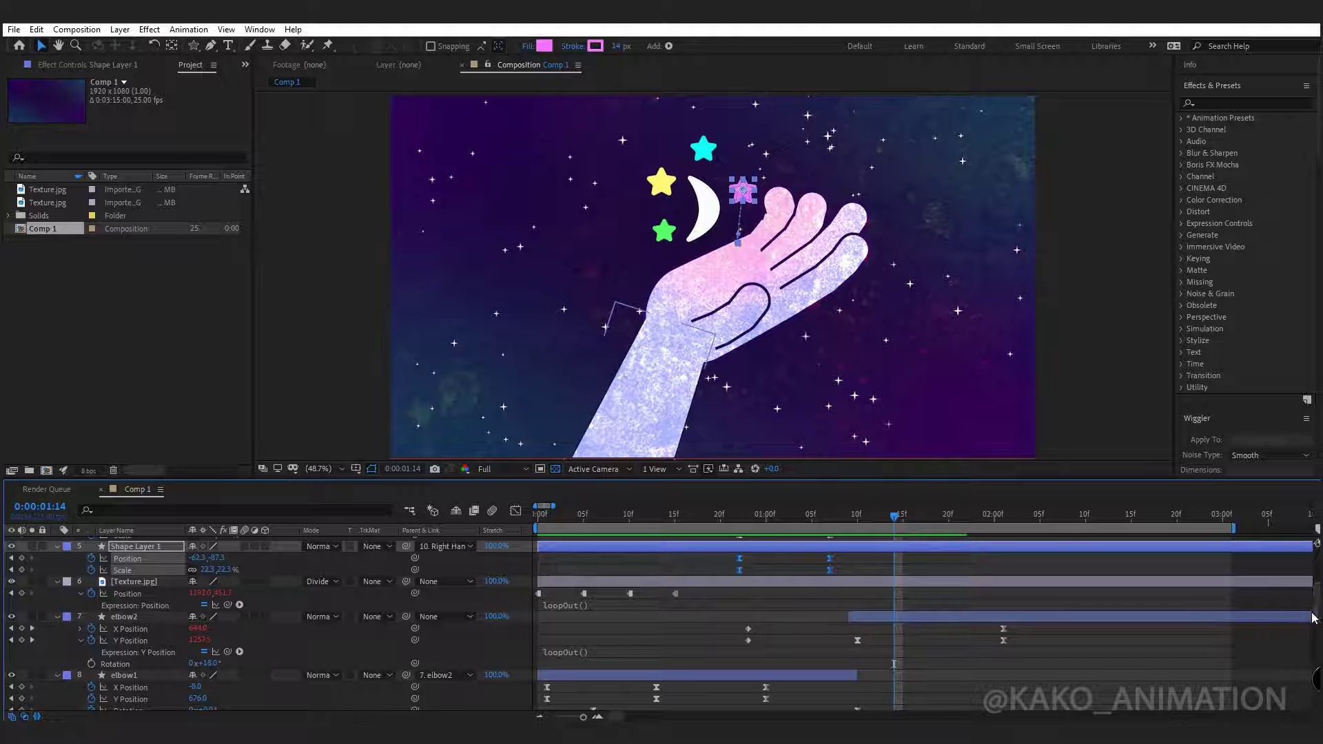
Move the ending Scale keyframes earlier: moon and yellow star to 0:00:01:05, green star to 0:00:01:06, pink star to 0:00:01:04
scroll(721, 575, "up", 5)
scroll(1318, 590, "down", 2)
left_click(831, 514)
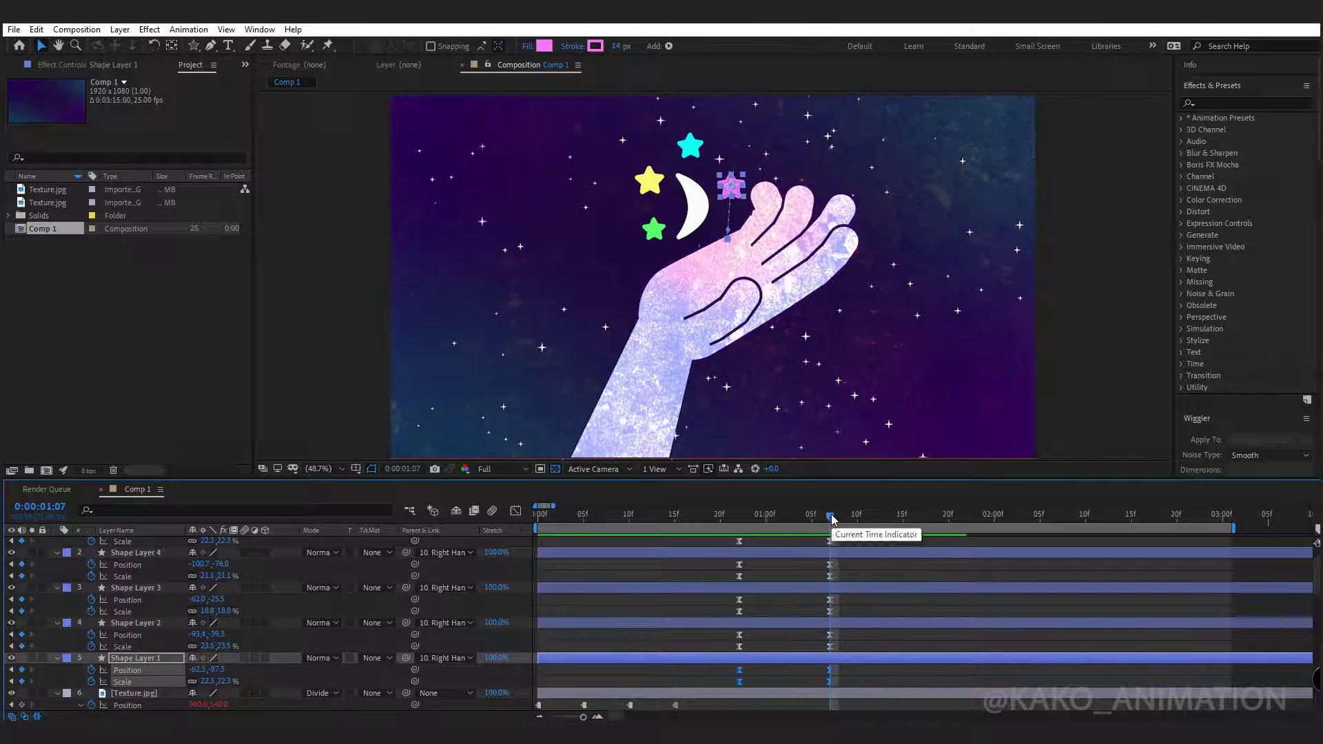
scroll(132, 582, "up", 2)
left_click(132, 579)
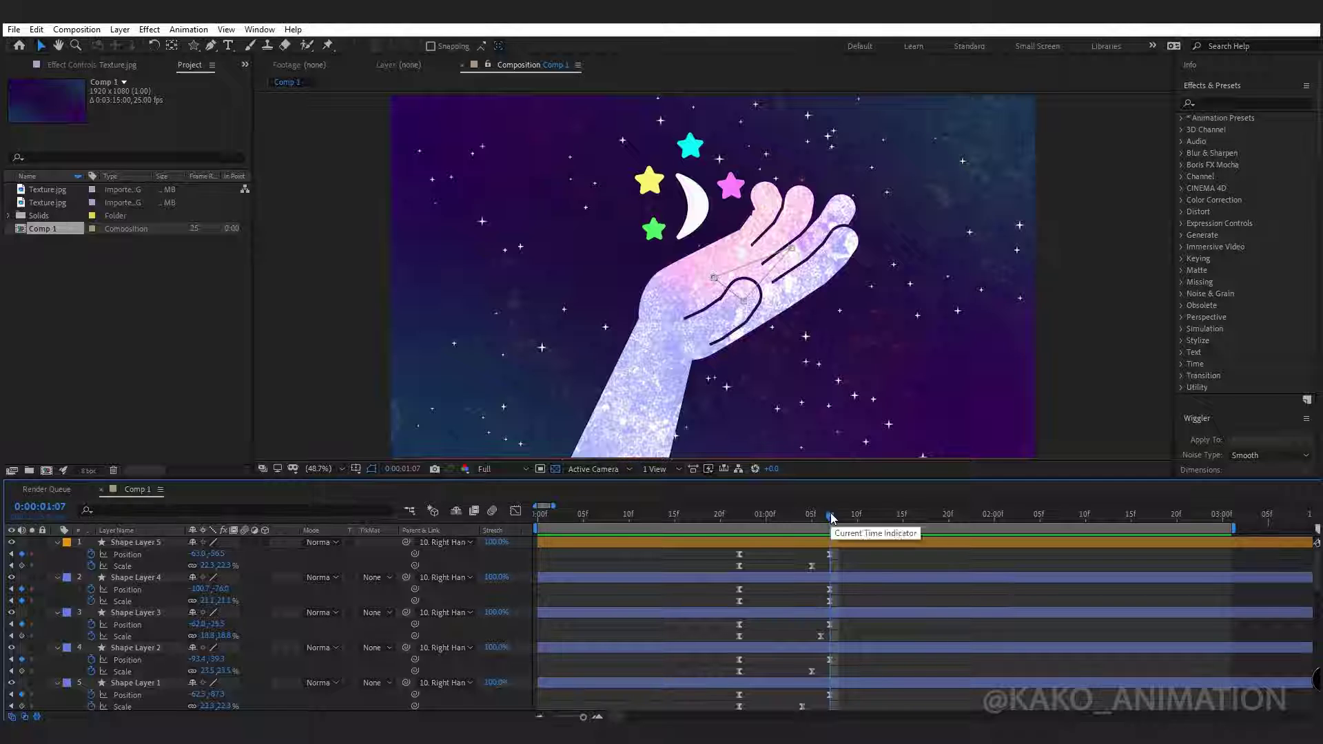
Apply three stacked Glow effects to the crescent moon, with a radius of 62 on the second and a larger one on the third
left_click(128, 546)
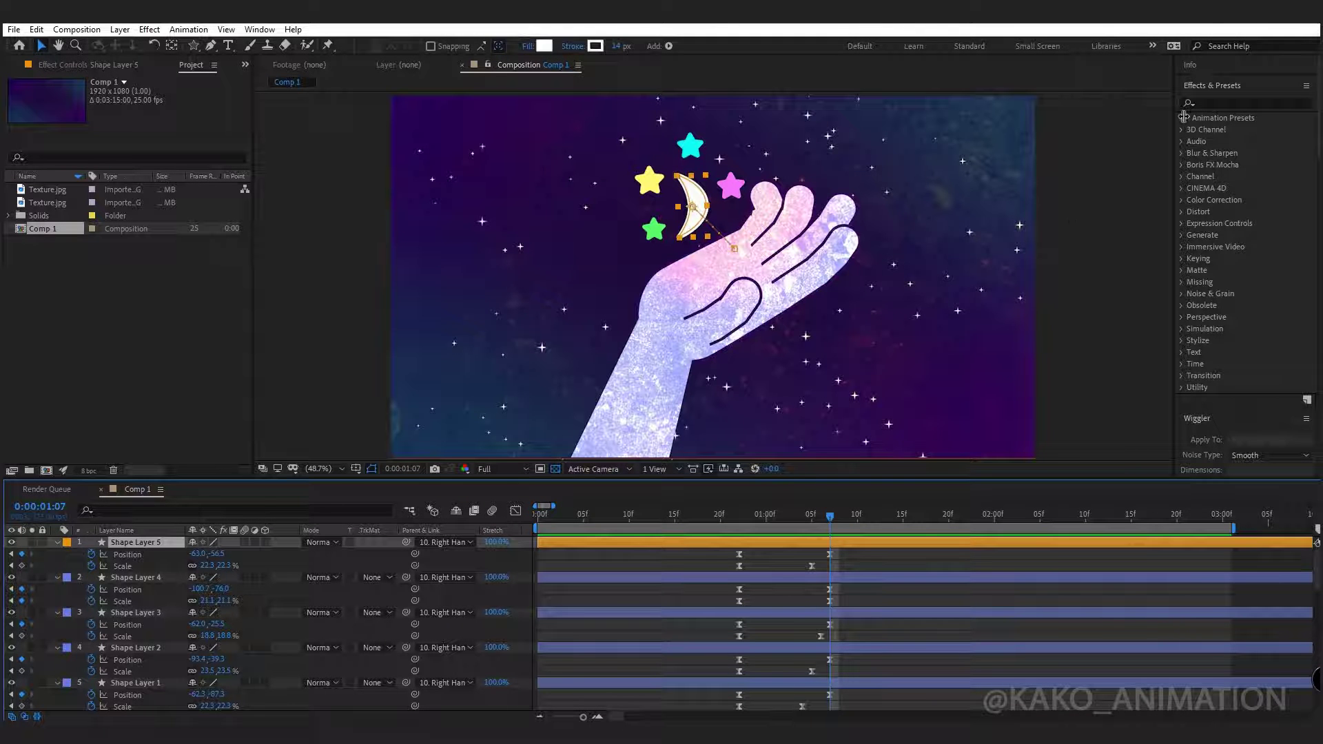
left_click(1209, 103)
type("glo")
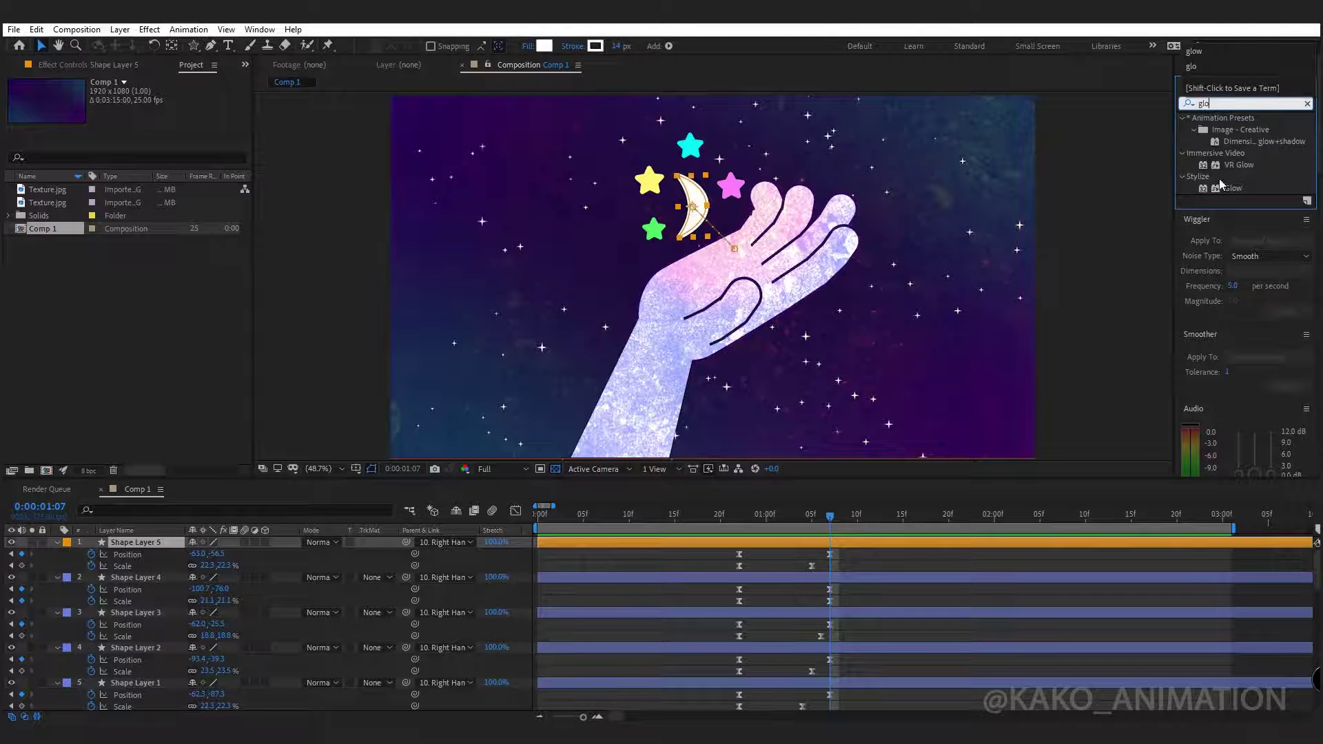
double_click(1232, 187)
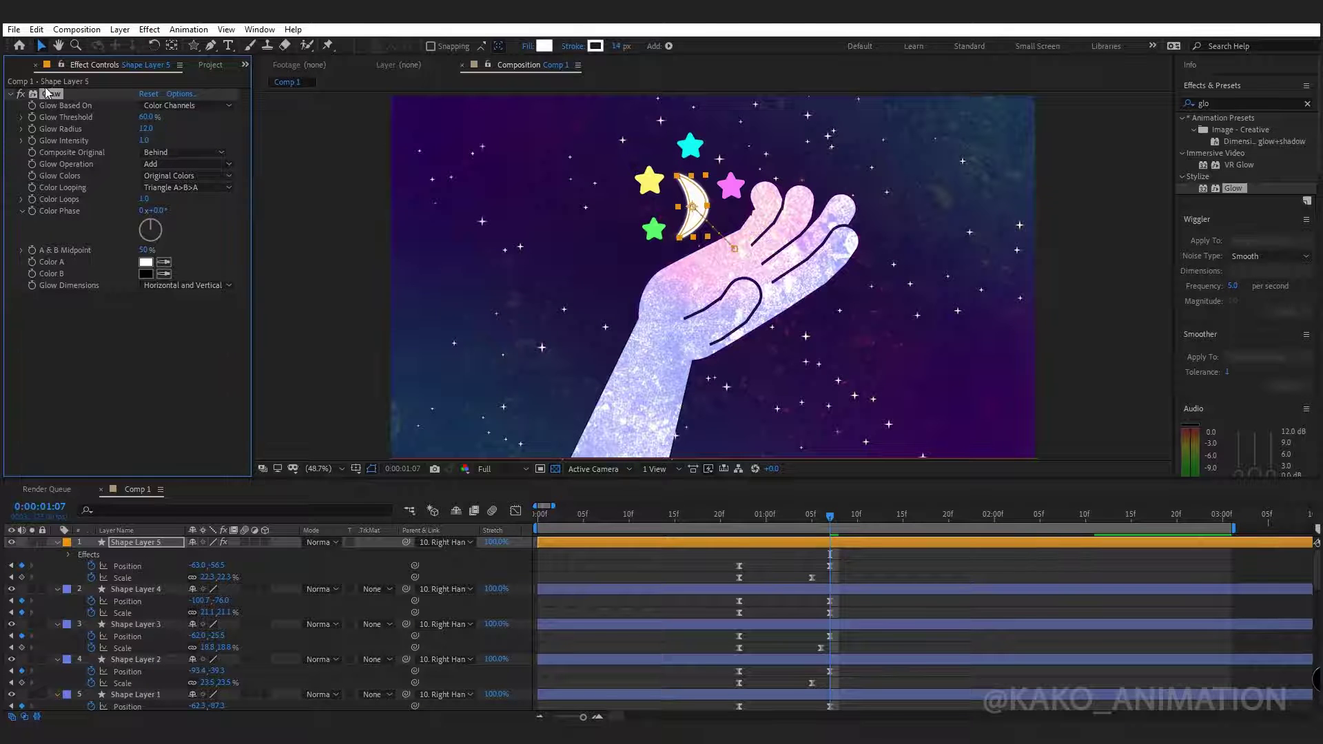
key("ctrl+d")
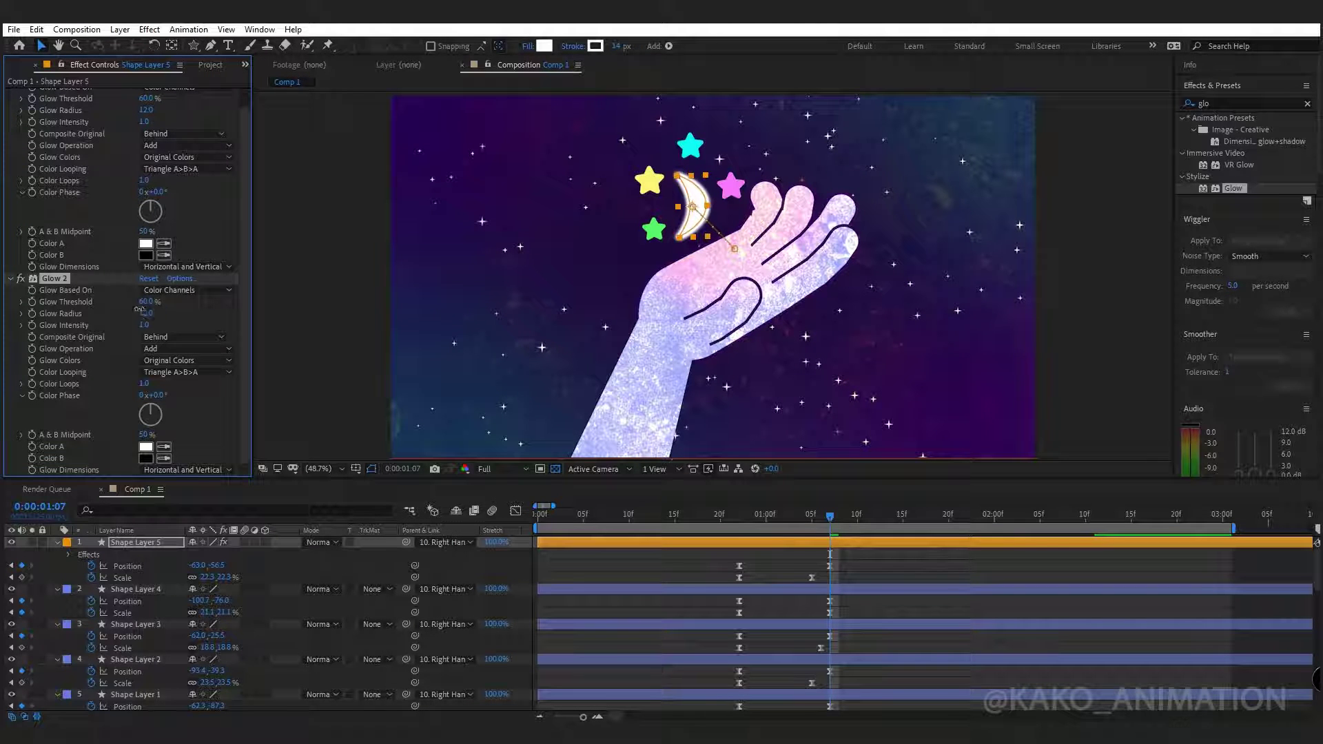
left_click_drag(140, 313, 175, 313)
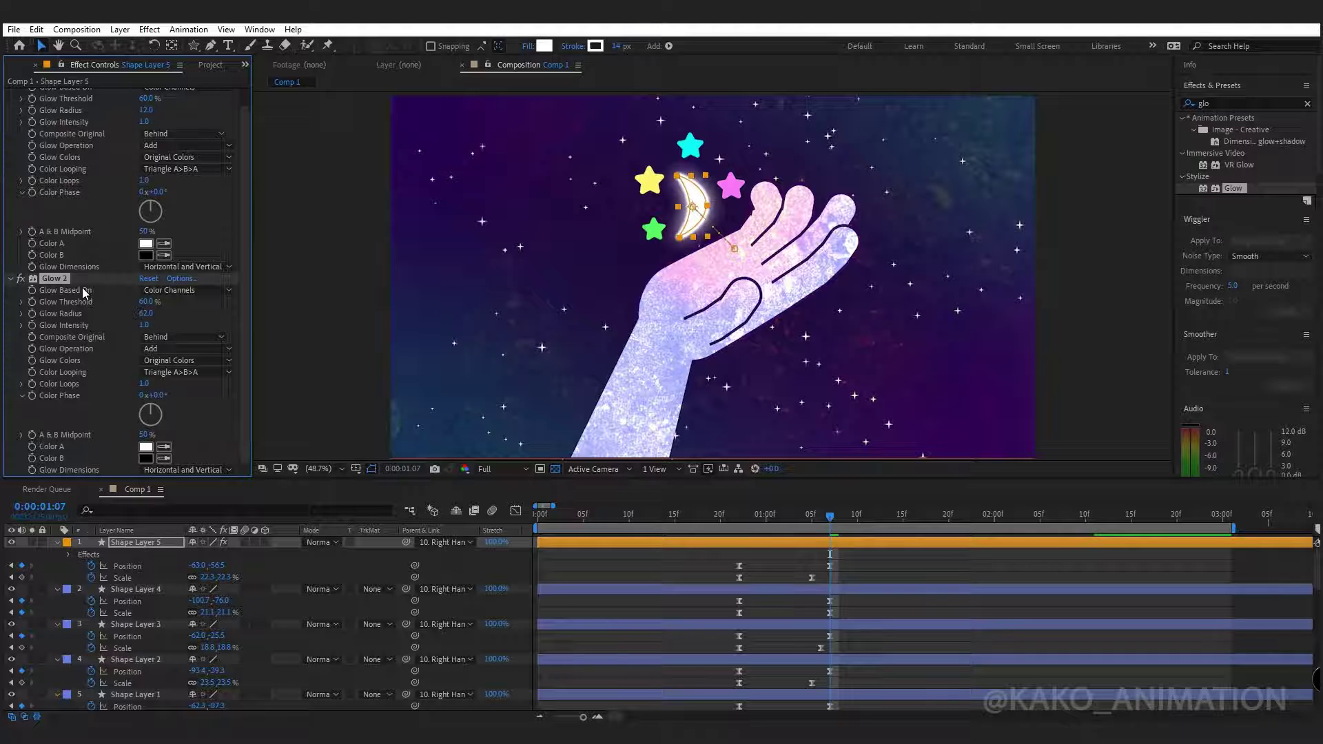
key("ctrl+d")
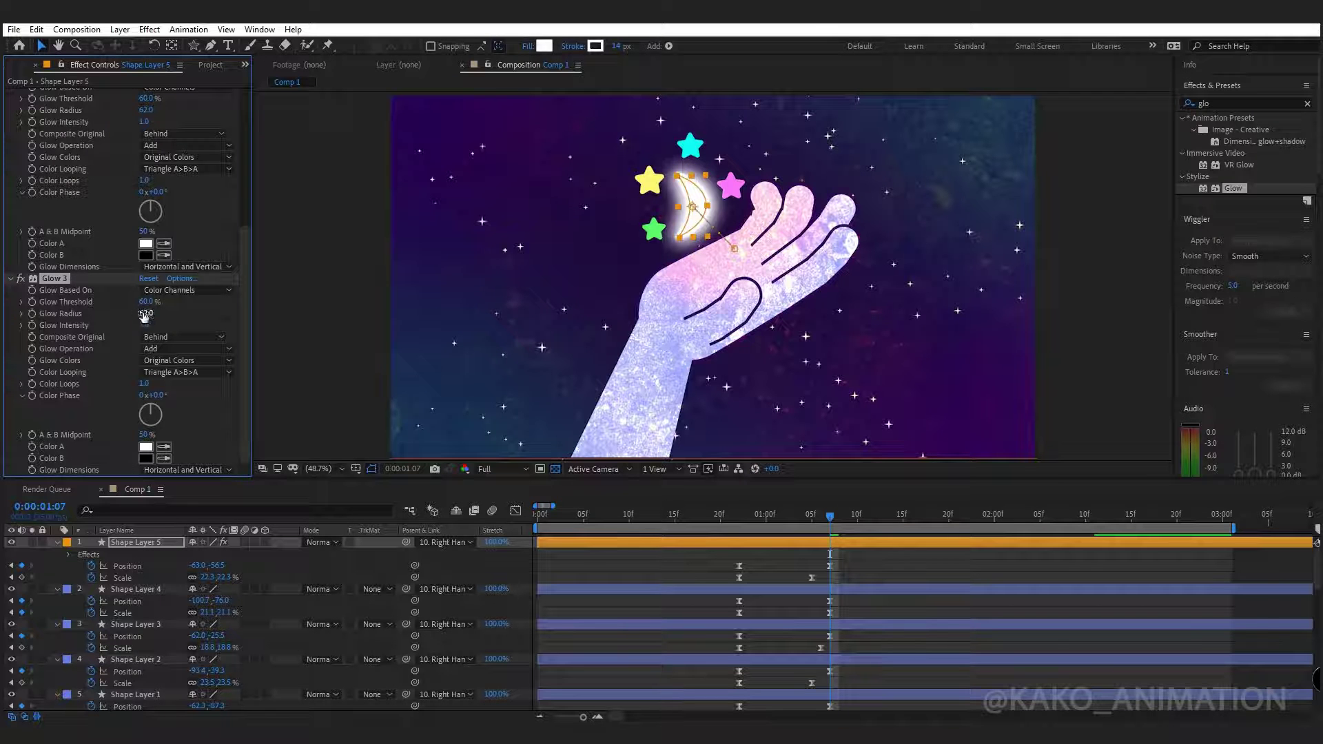
left_click_drag(146, 314, 255, 185)
Copy the moon's Glow effects onto the cyan, green, yellow and pink star layers
left_click(55, 269, "ctrl")
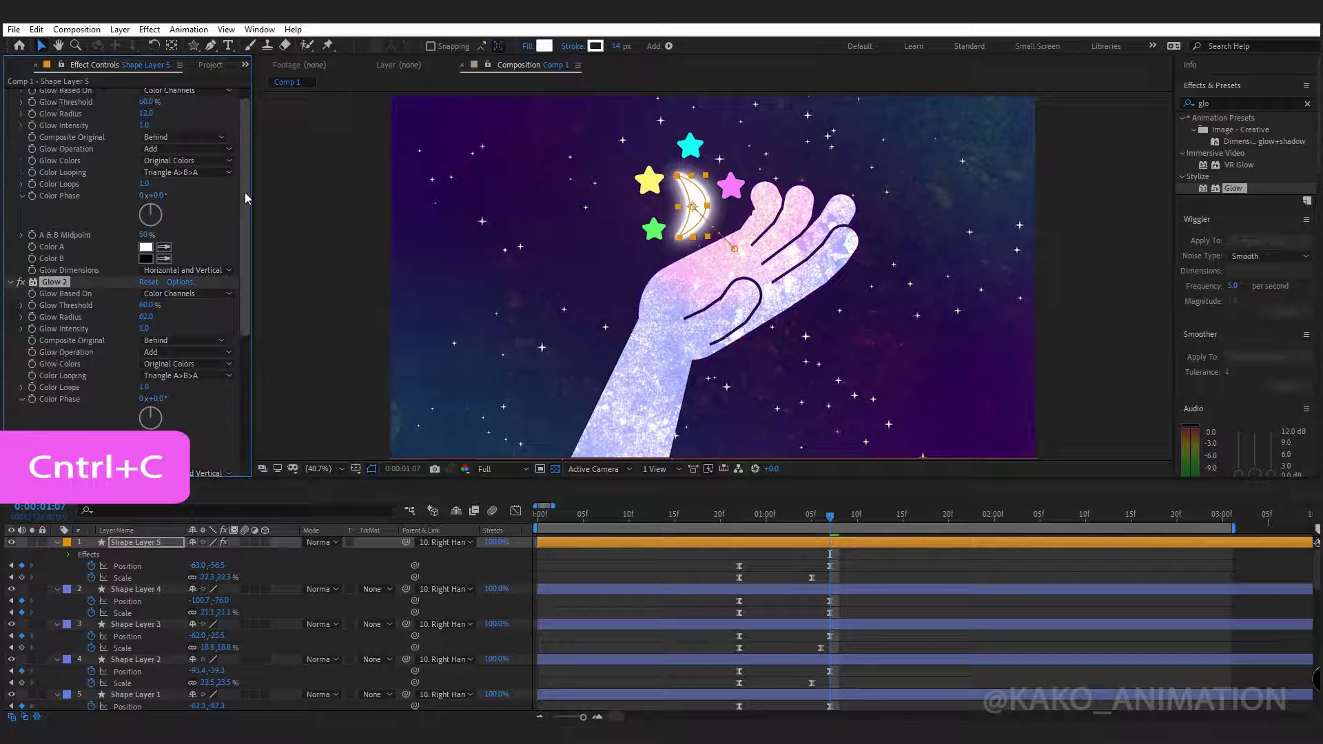
scroll(245, 192, "up", 2)
left_click(149, 589)
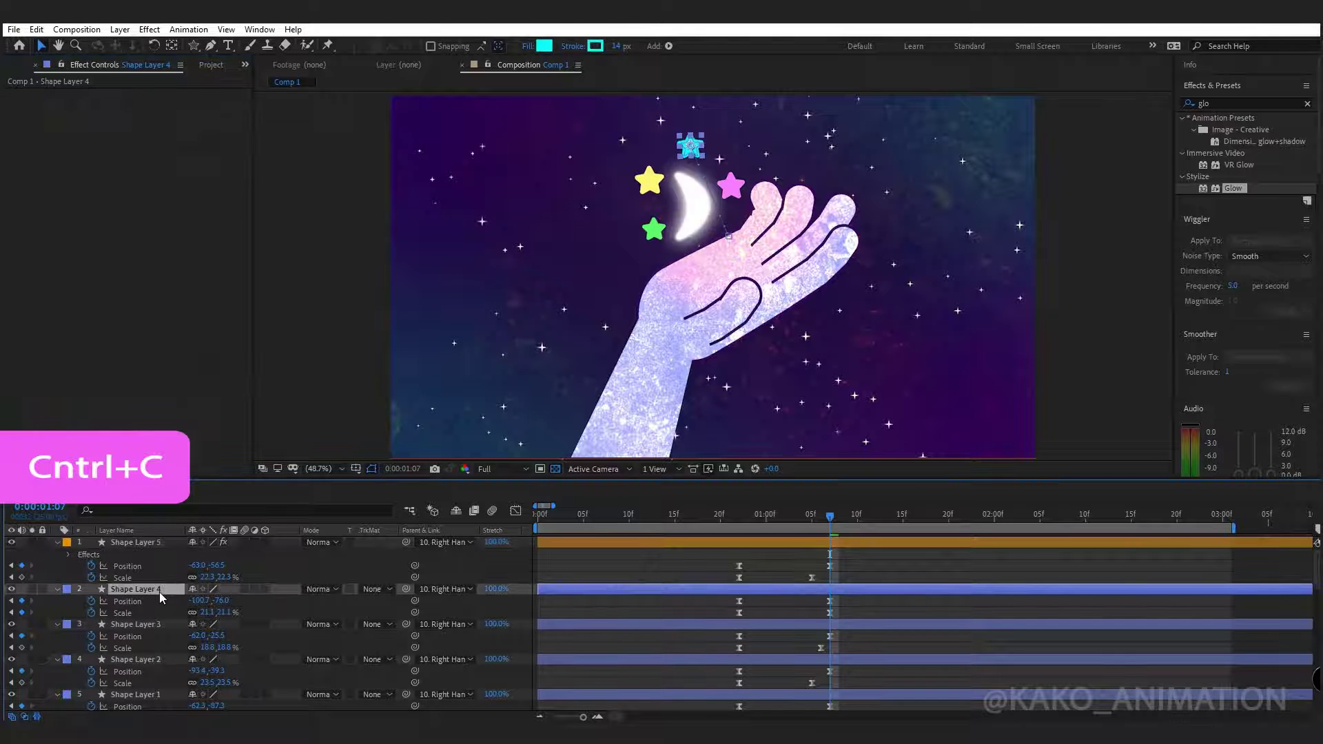
key("ctrl+v")
left_click(151, 634)
key("ctrl+v")
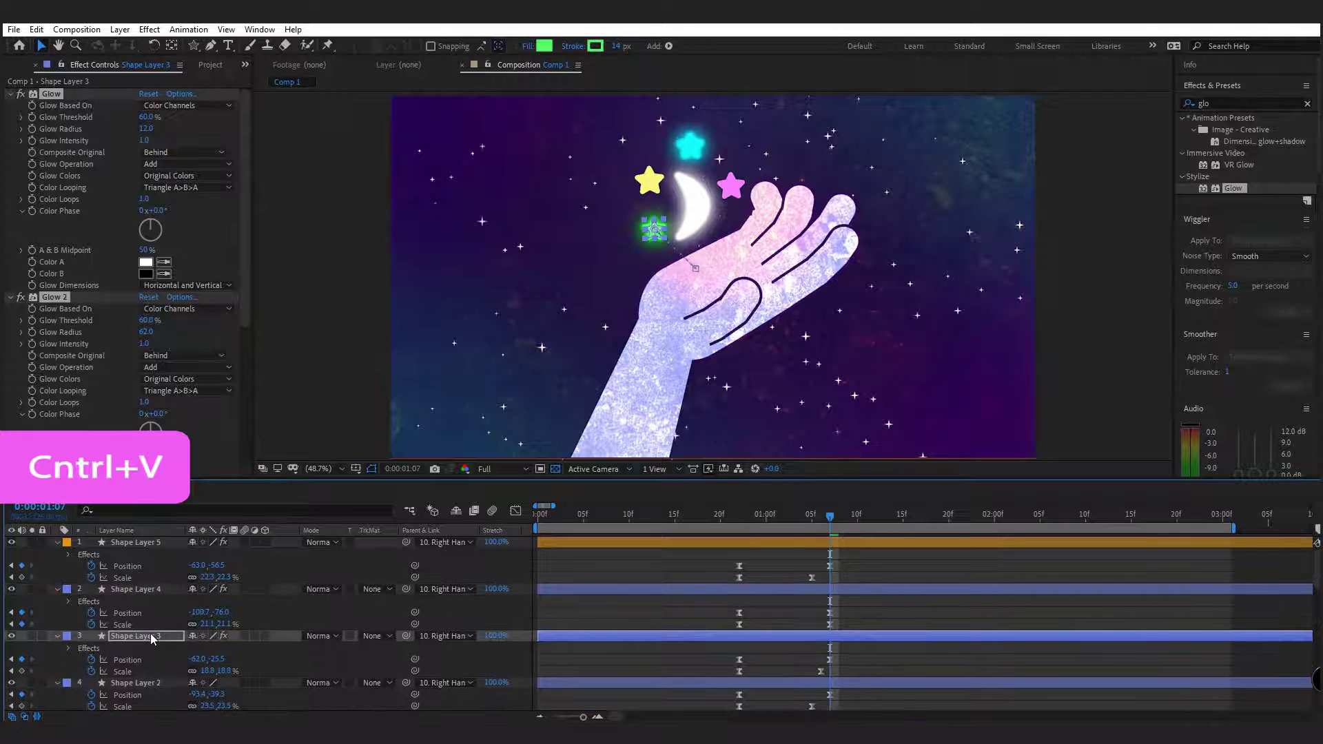
left_click(139, 683)
key("ctrl+v")
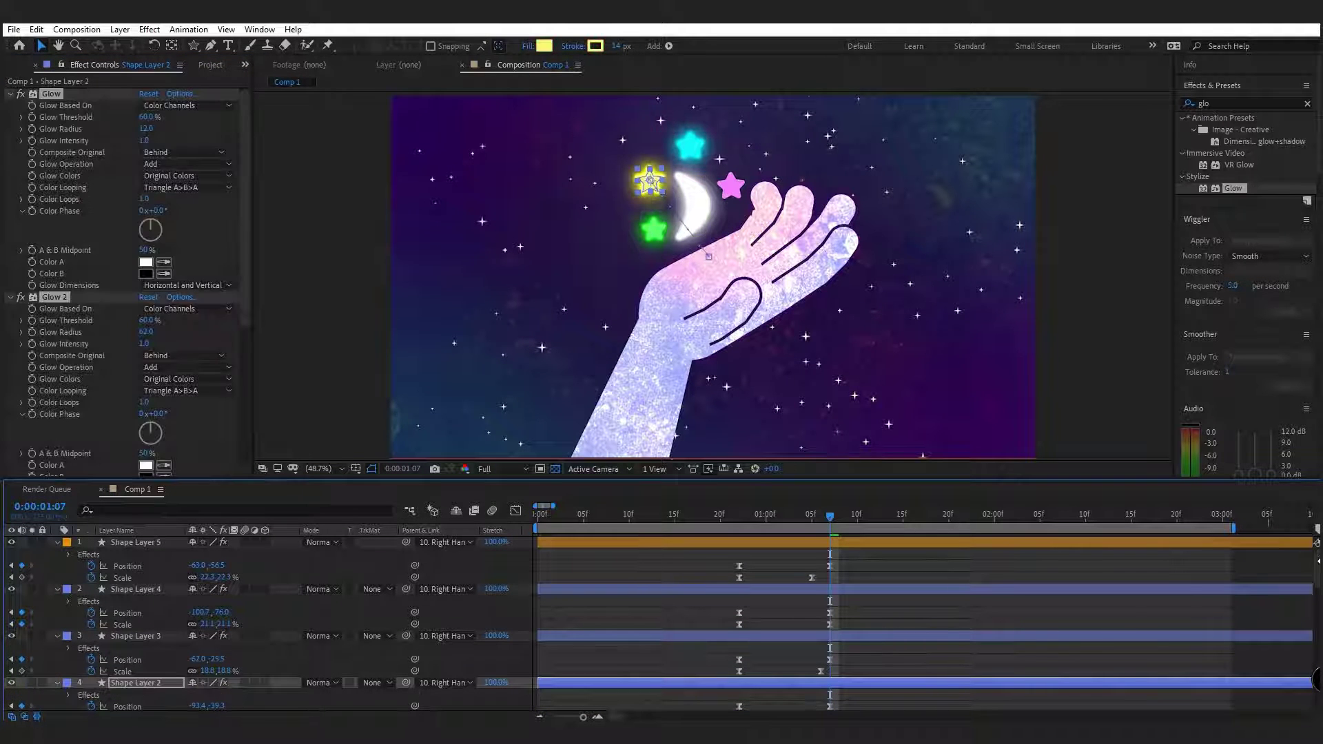
scroll(163, 561, "down", 5)
left_click(142, 574)
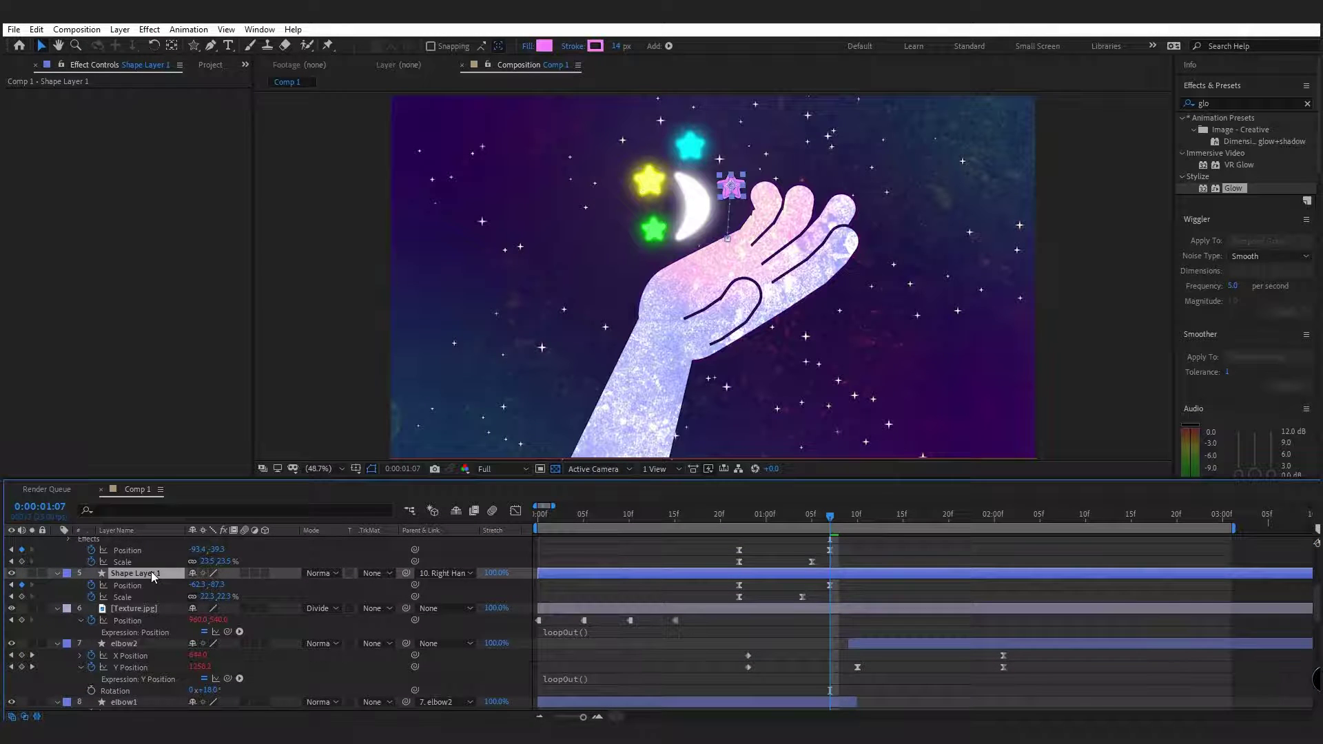
key("ctrl+v")
Move the moon and all four star layers directly below the Texture.jpg layer
scroll(142, 574, "up", 4)
left_click(127, 543)
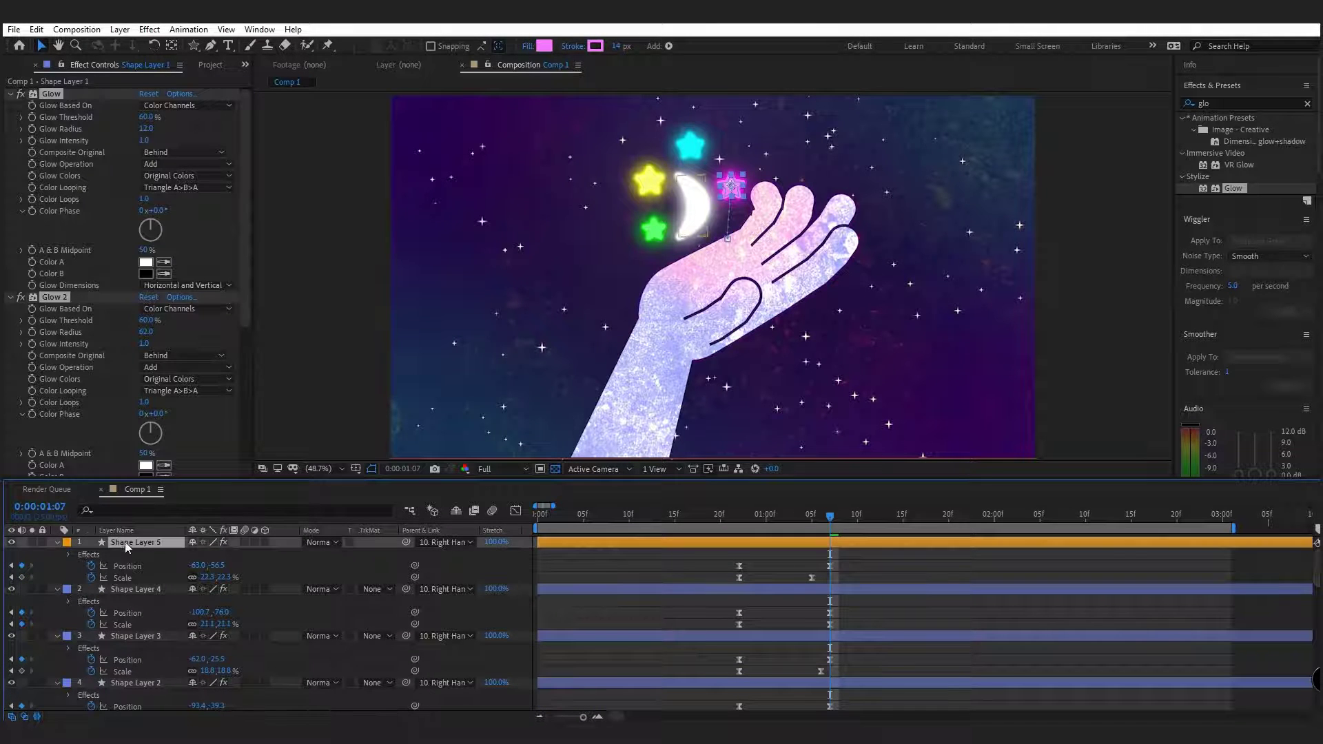
scroll(126, 551, "down", 3)
left_click(123, 609, "shift")
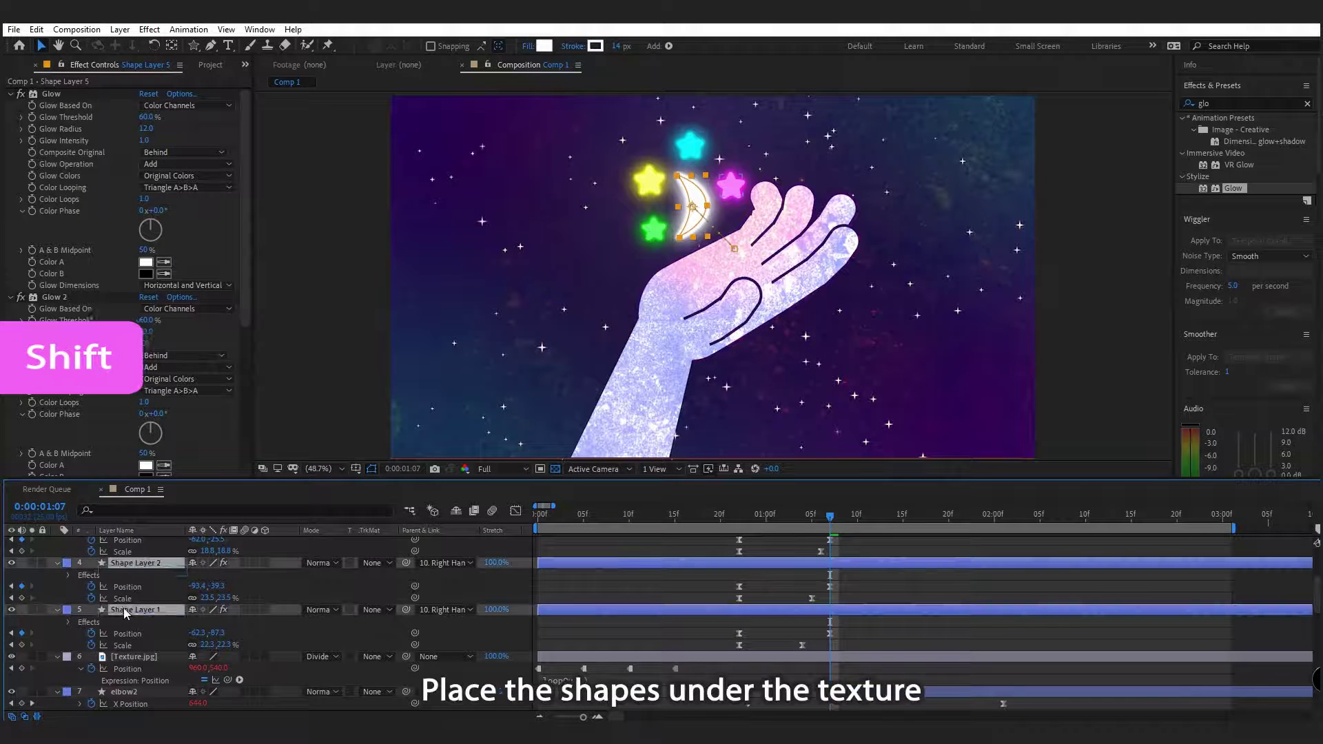
left_click_drag(123, 607, 125, 673)
Nudge the green, yellow and cyan stars slightly outward, away from the moon, at 0:00:01:07
left_click(127, 549)
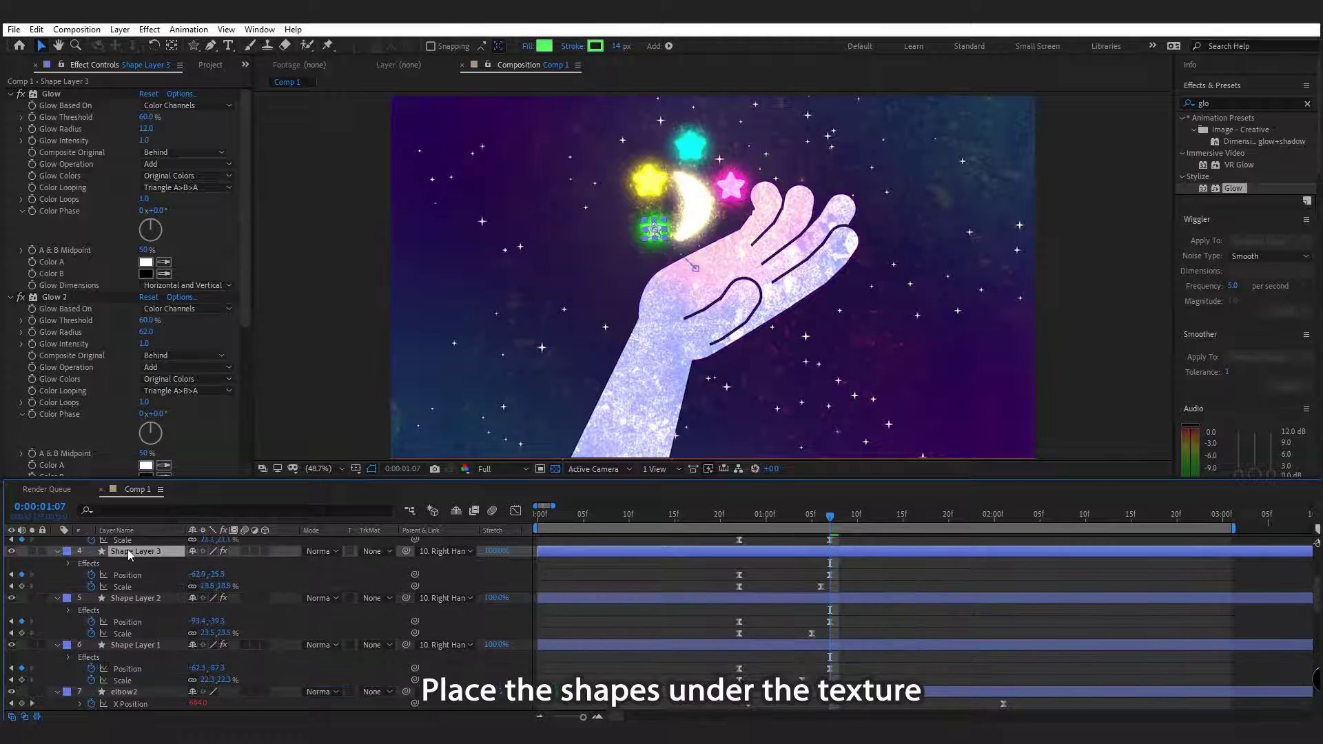
left_click_drag(655, 226, 651, 231)
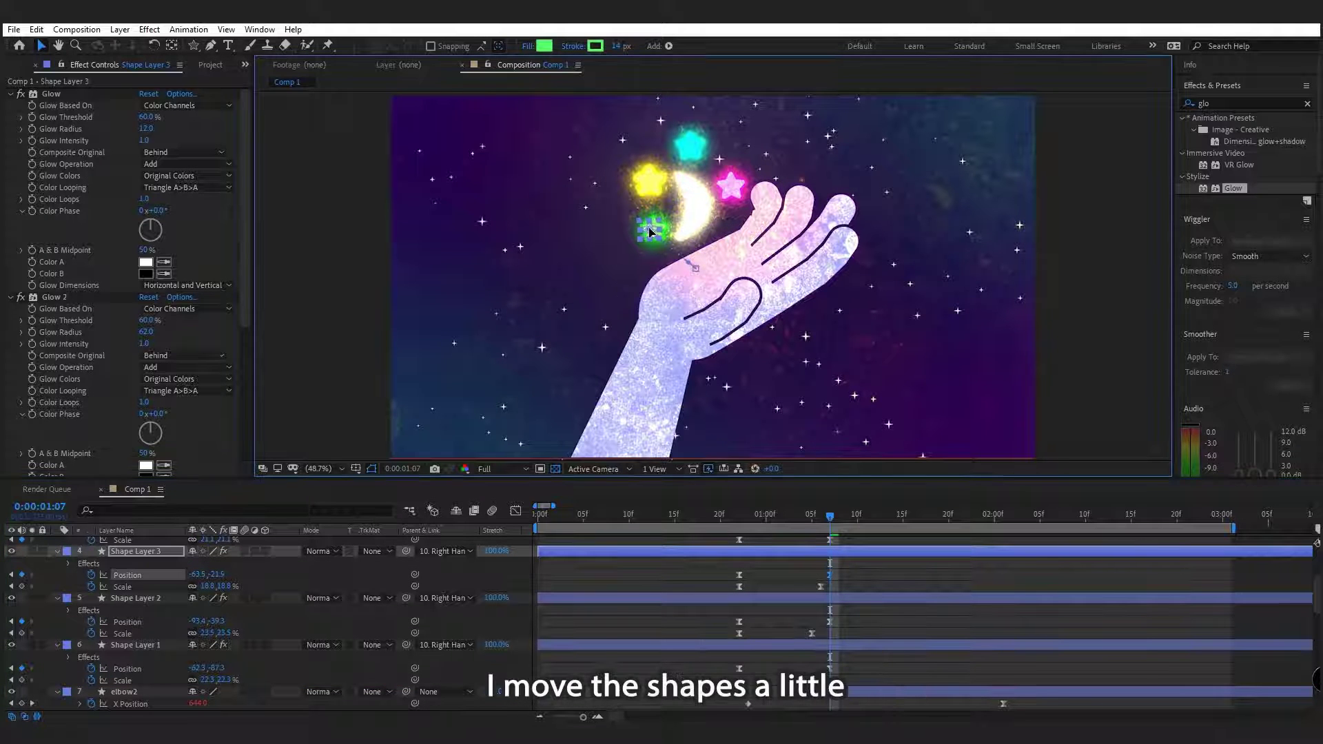
left_click(159, 603)
left_click_drag(657, 179, 685, 143)
left_click(157, 555)
scroll(155, 554, "up", 1)
left_click(156, 542)
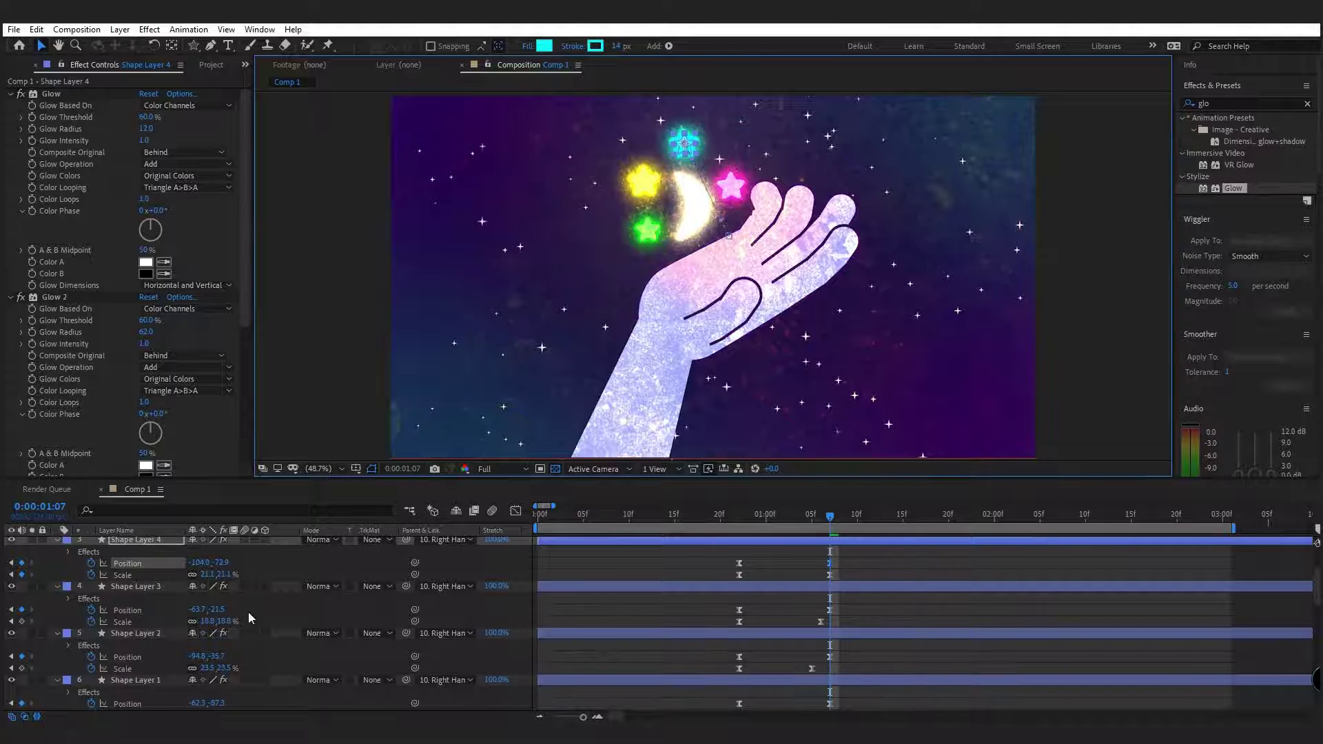
Nudge the pink star slightly away from the moon, fine-tune the cyan star's position, and preview the animation
scroll(200, 606, "down", 3)
left_click(128, 598)
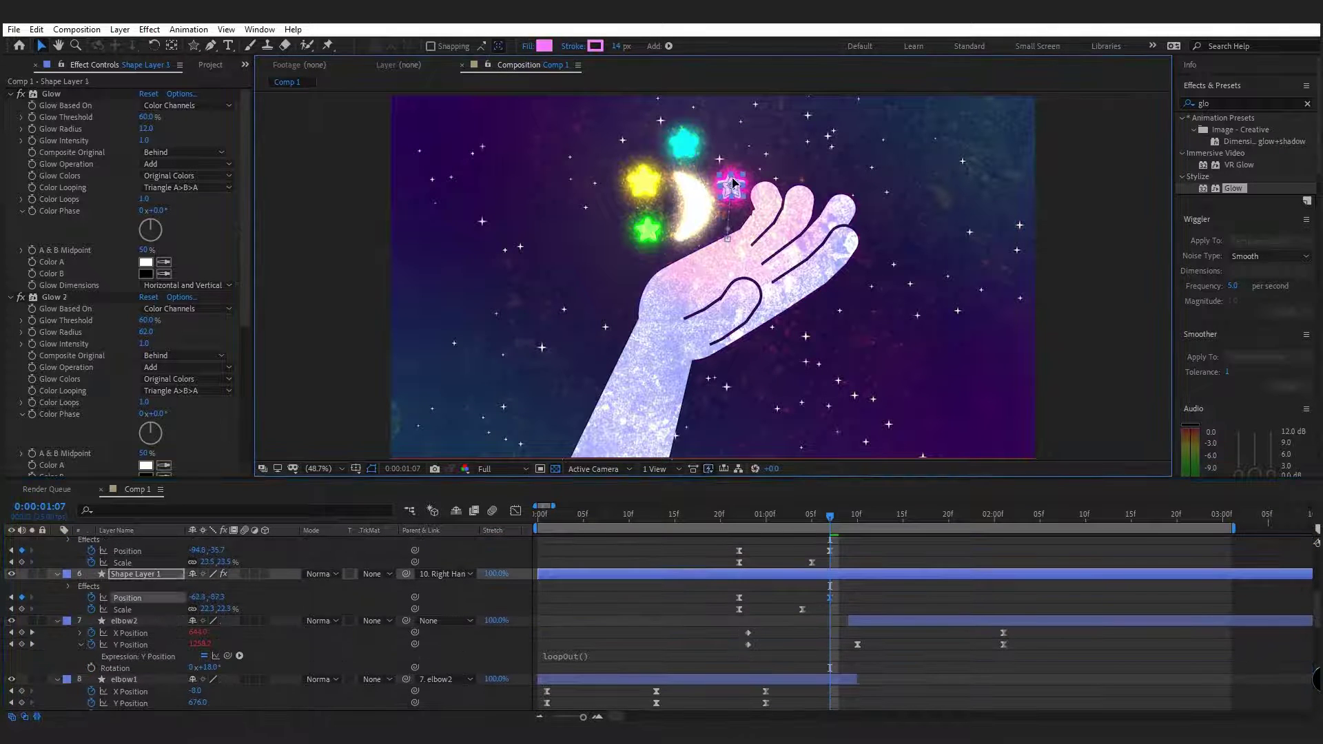
left_click_drag(733, 182, 735, 182)
scroll(135, 591, "up", 1)
left_click(144, 565)
scroll(143, 573, "up", 2)
left_click(139, 594)
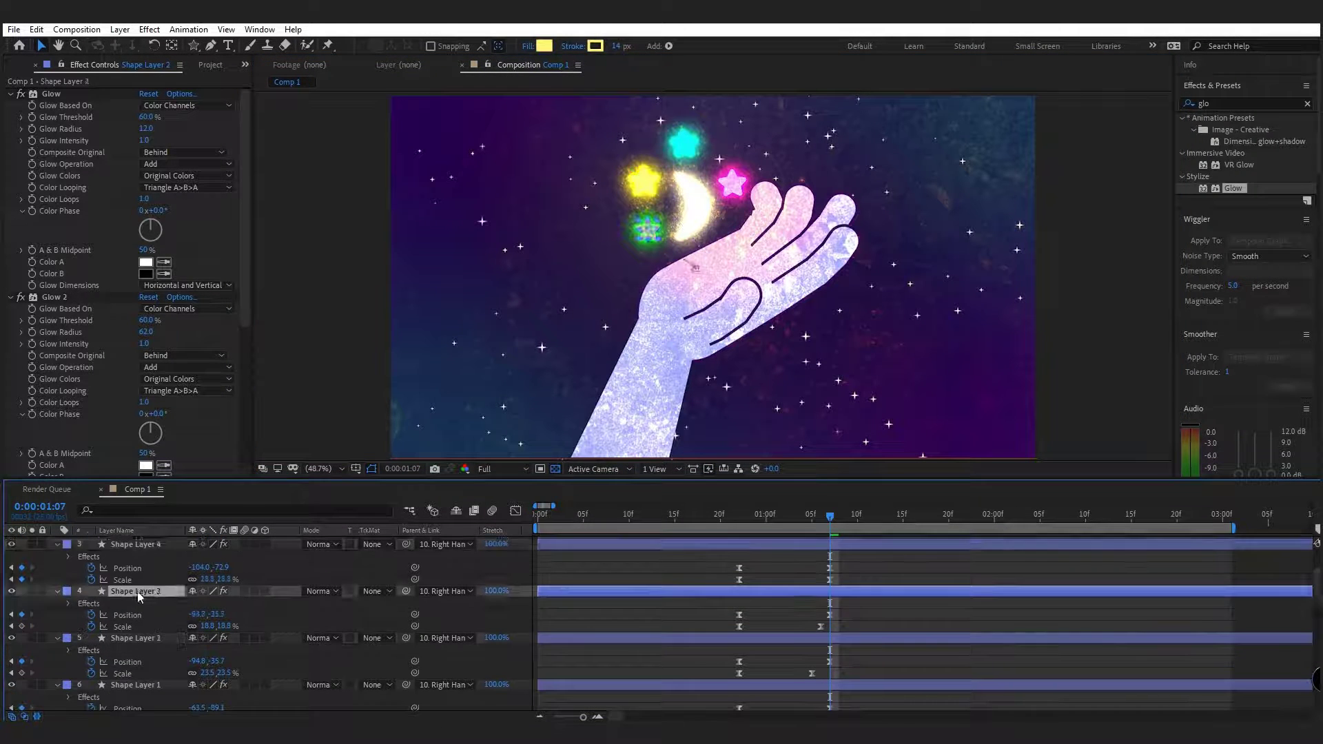
left_click(141, 544)
left_click_drag(683, 149, 687, 152)
key("grave")
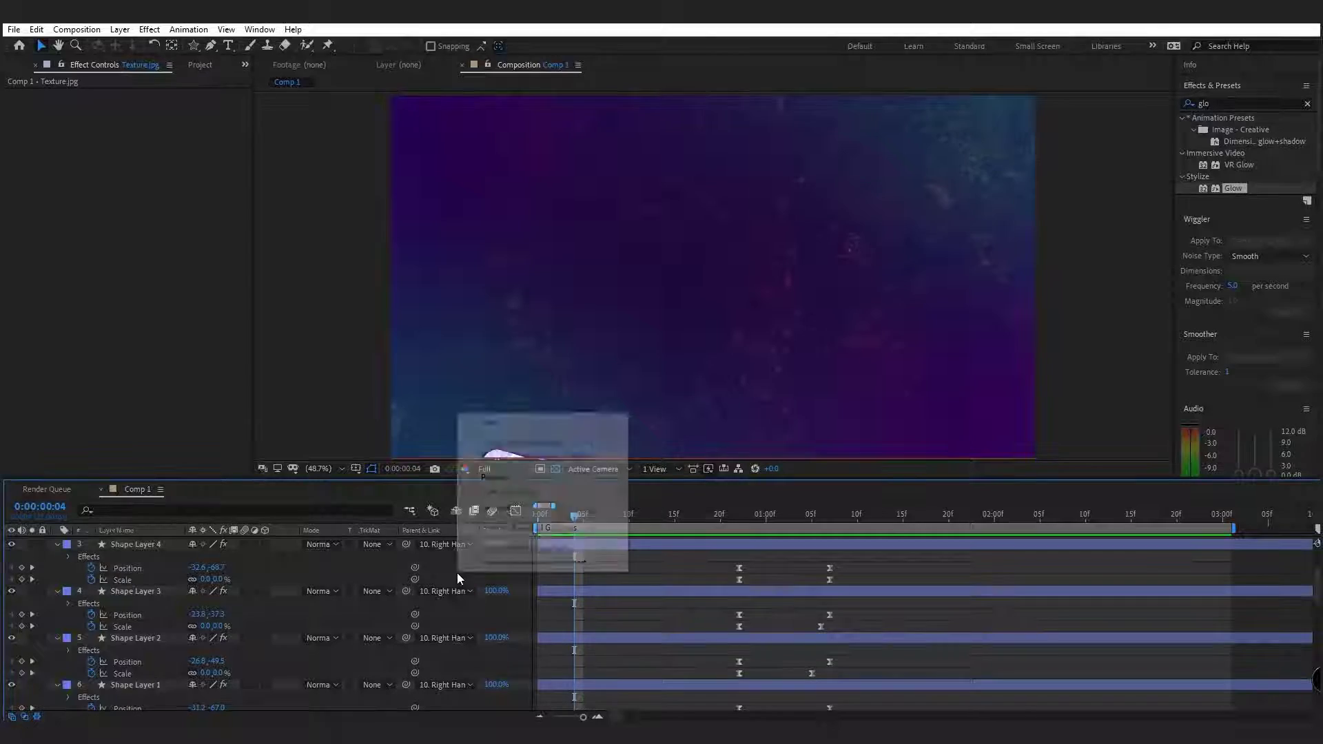
Add a white solid above all layers and apply the Fractal Noise effect to it
mouse_move(512, 421)
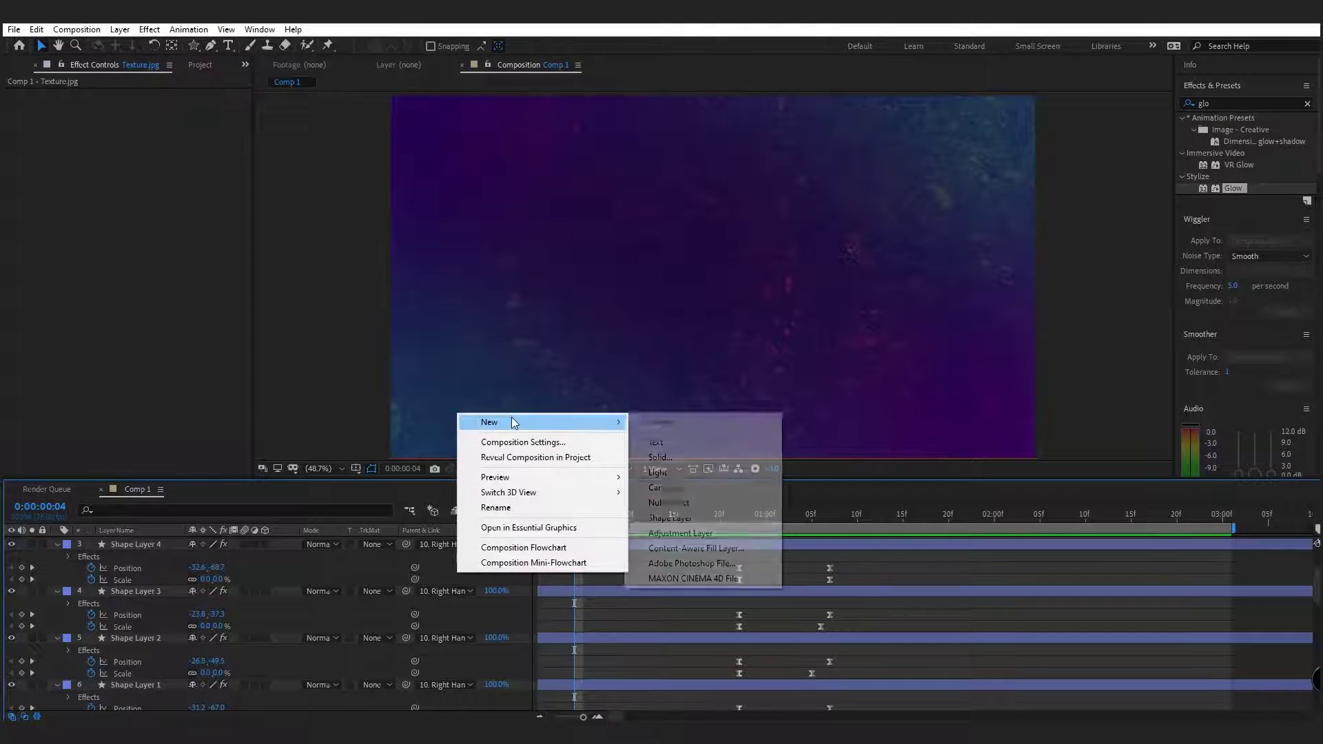
left_click(672, 459)
left_click(1205, 513)
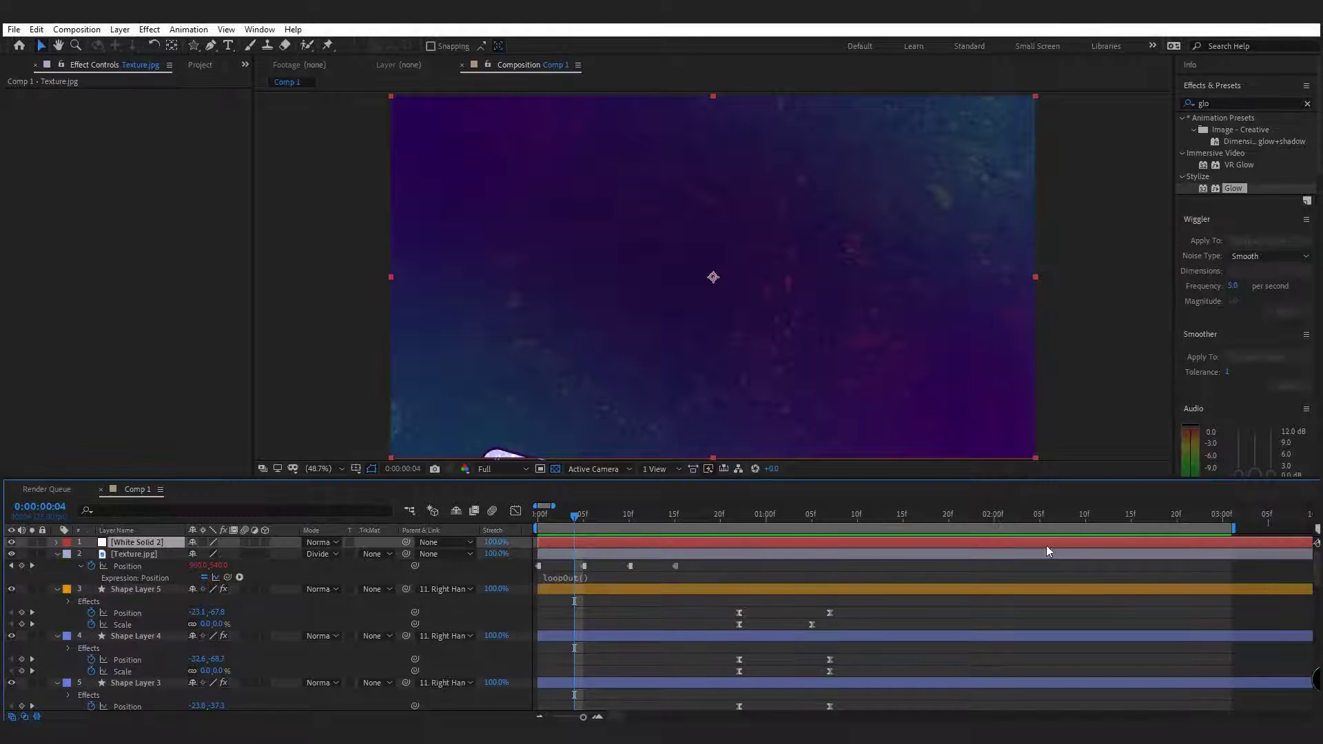
left_click(1306, 104)
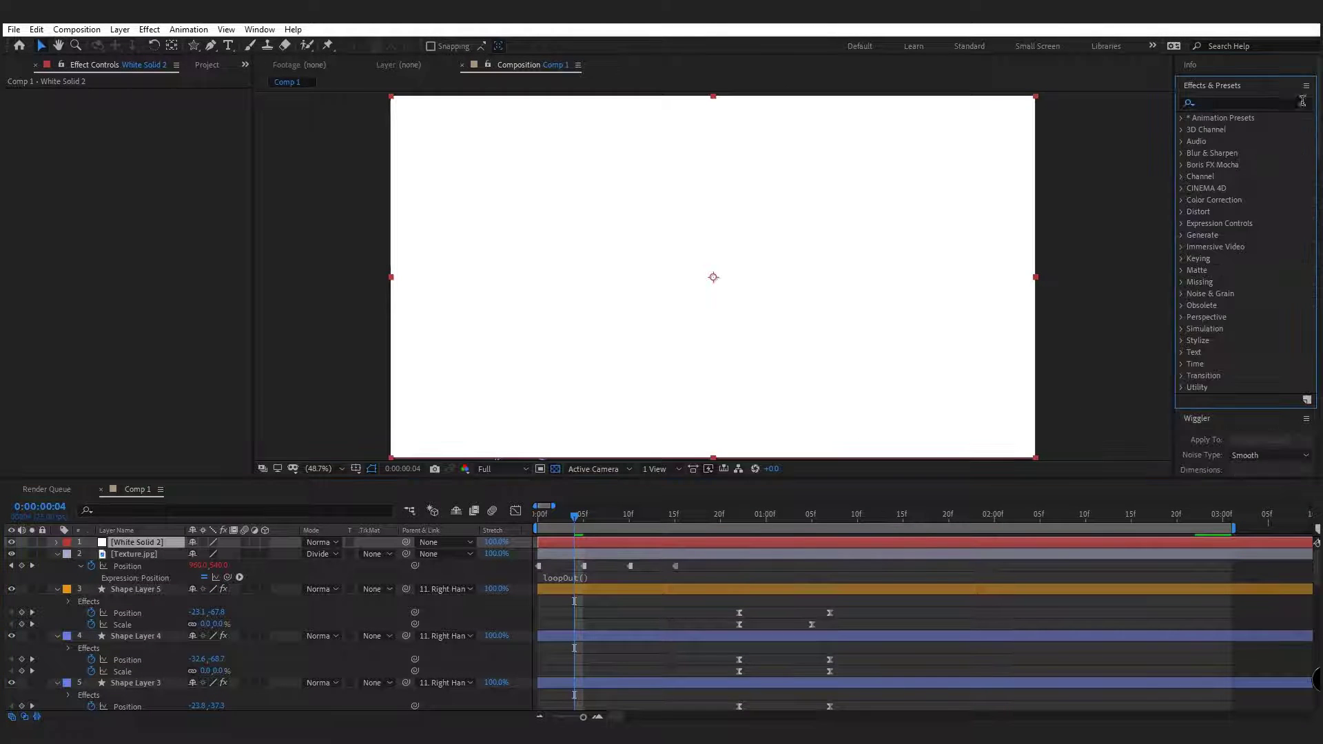
left_click(1292, 101)
type("frac")
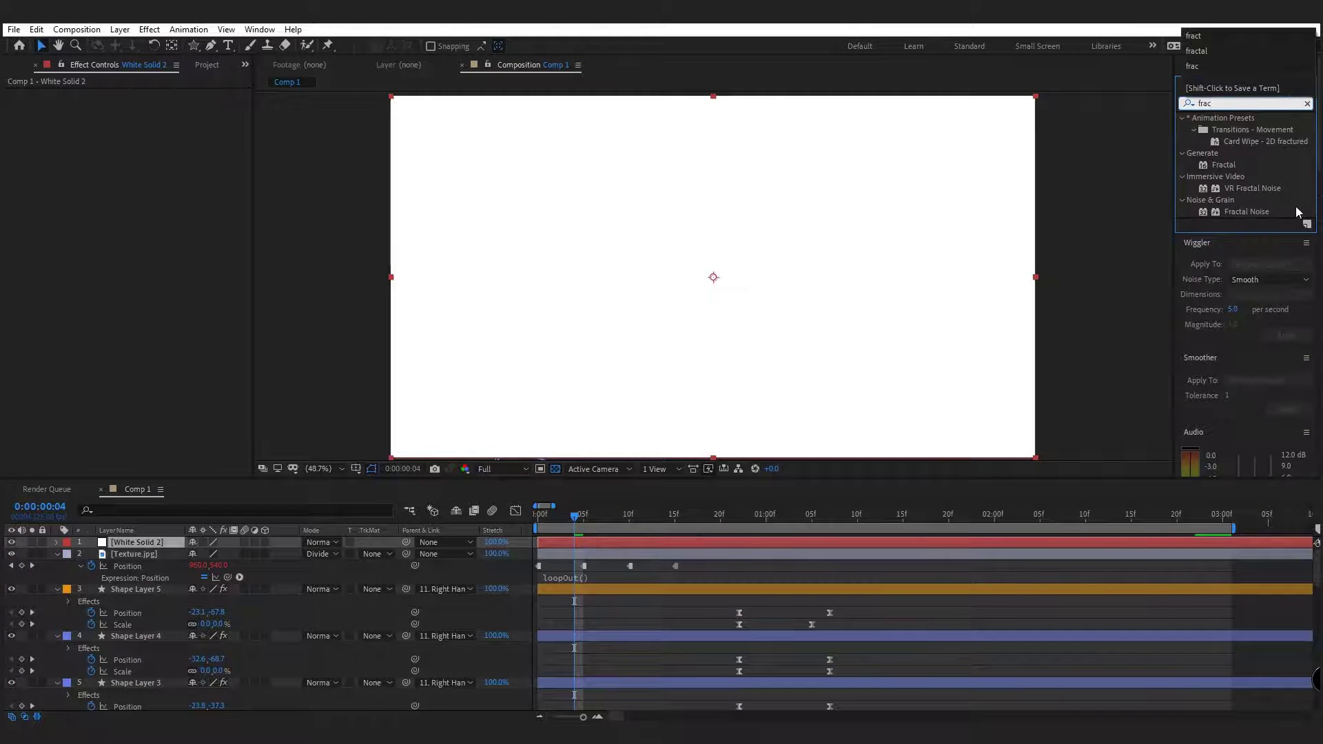
double_click(1235, 212)
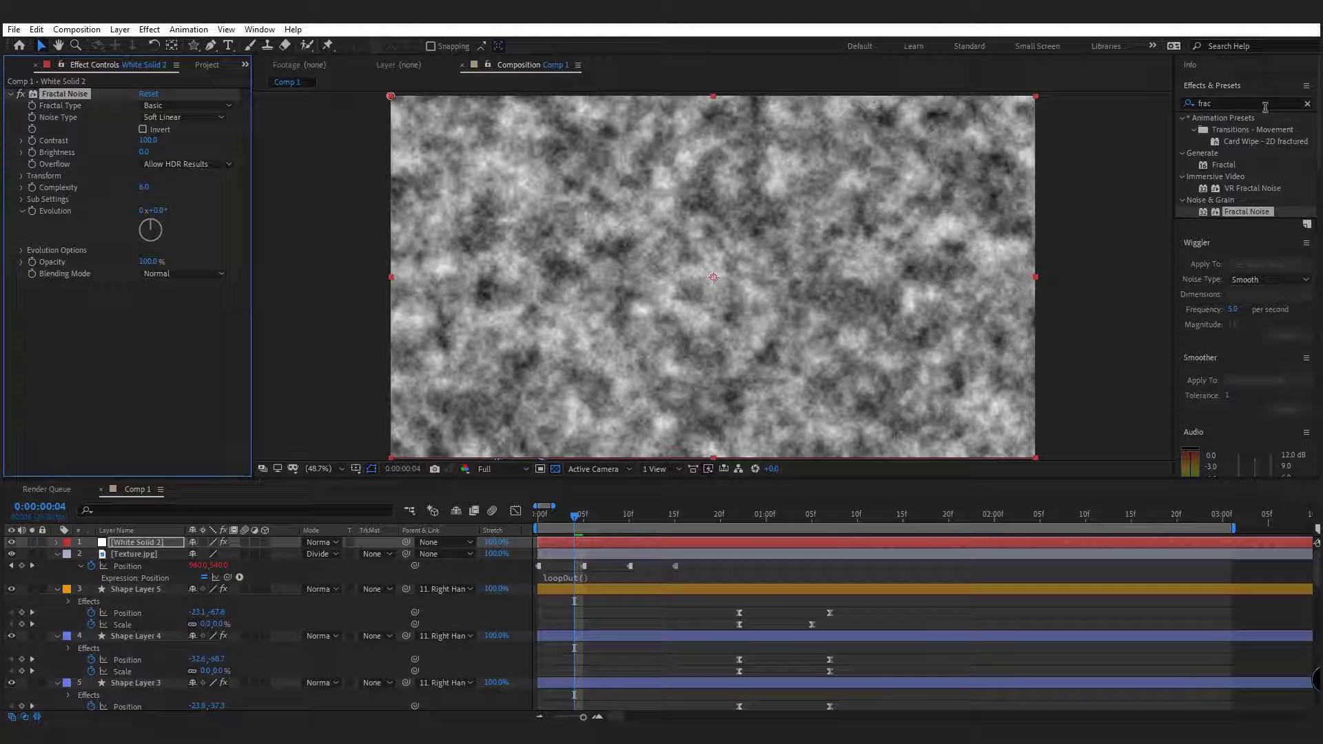
Apply CC Light Rays to the white solid with Intensity 50, Radius 250, Warp Softness 10 and Transfer Mode None
left_click(1307, 103)
left_click(1282, 104)
type("cc li")
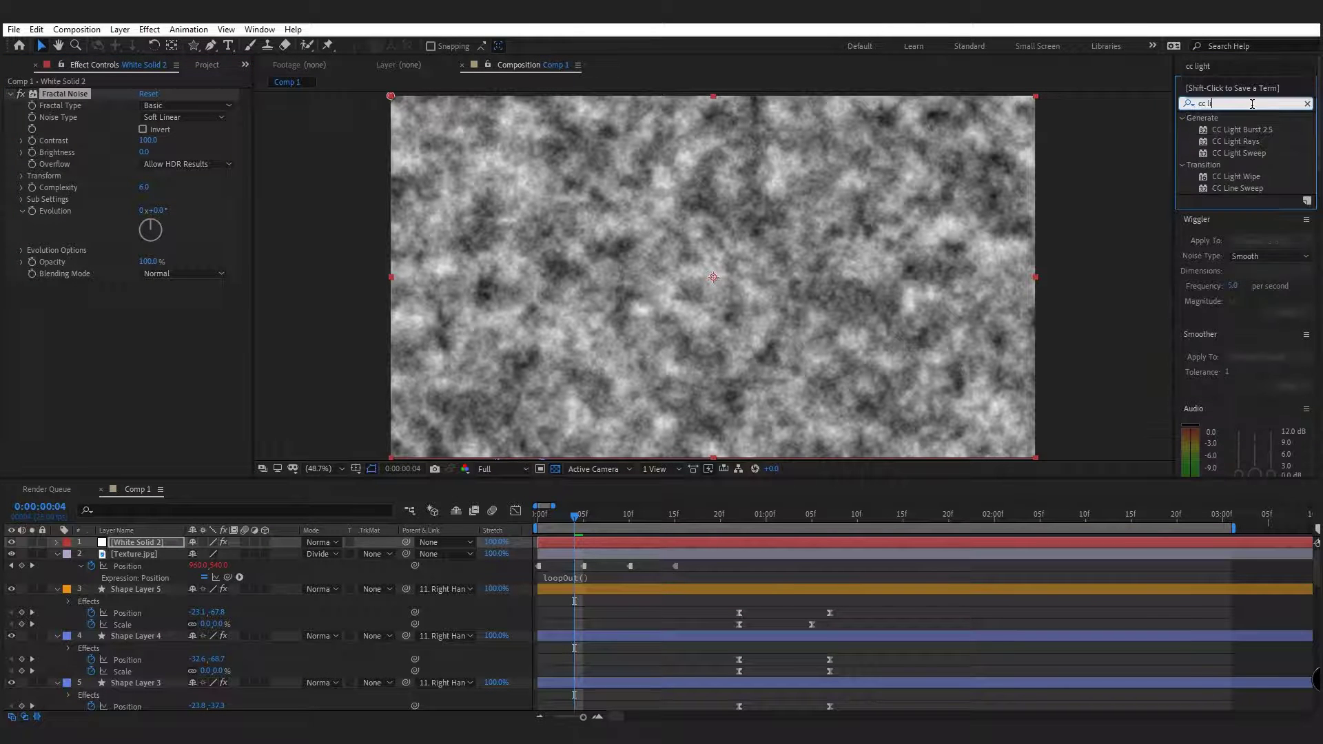
type("ght")
double_click(1236, 141)
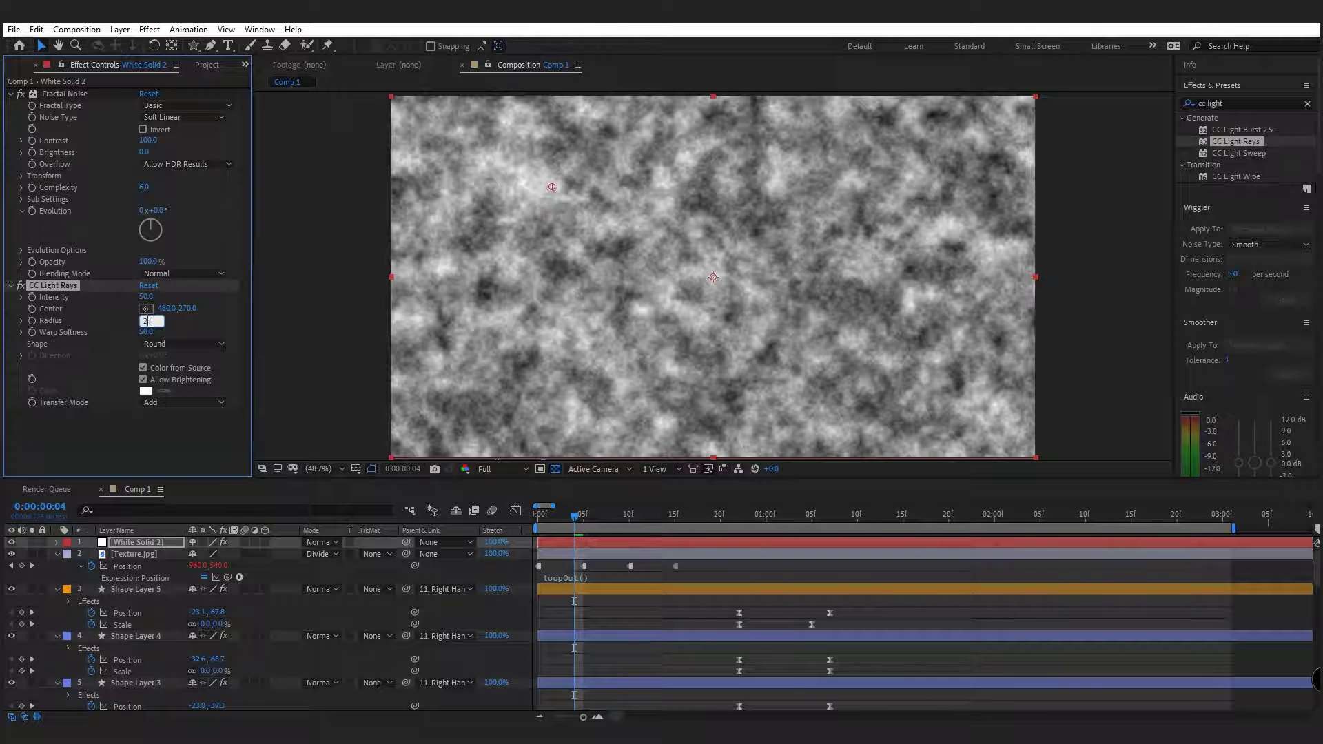
left_click(142, 404)
left_click(157, 420)
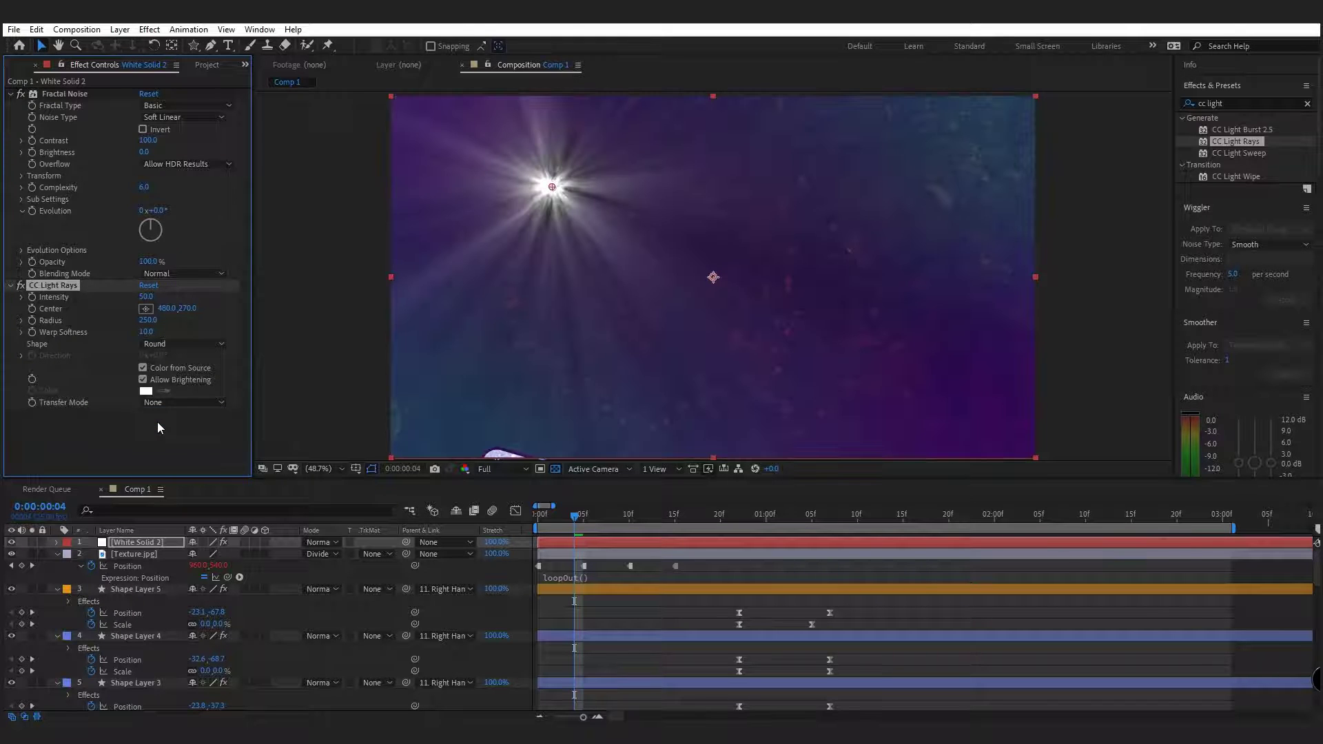
Set the light-rays solid's blending mode to Luminosity and parent it to Right Handy
left_click(320, 542)
left_click(368, 612)
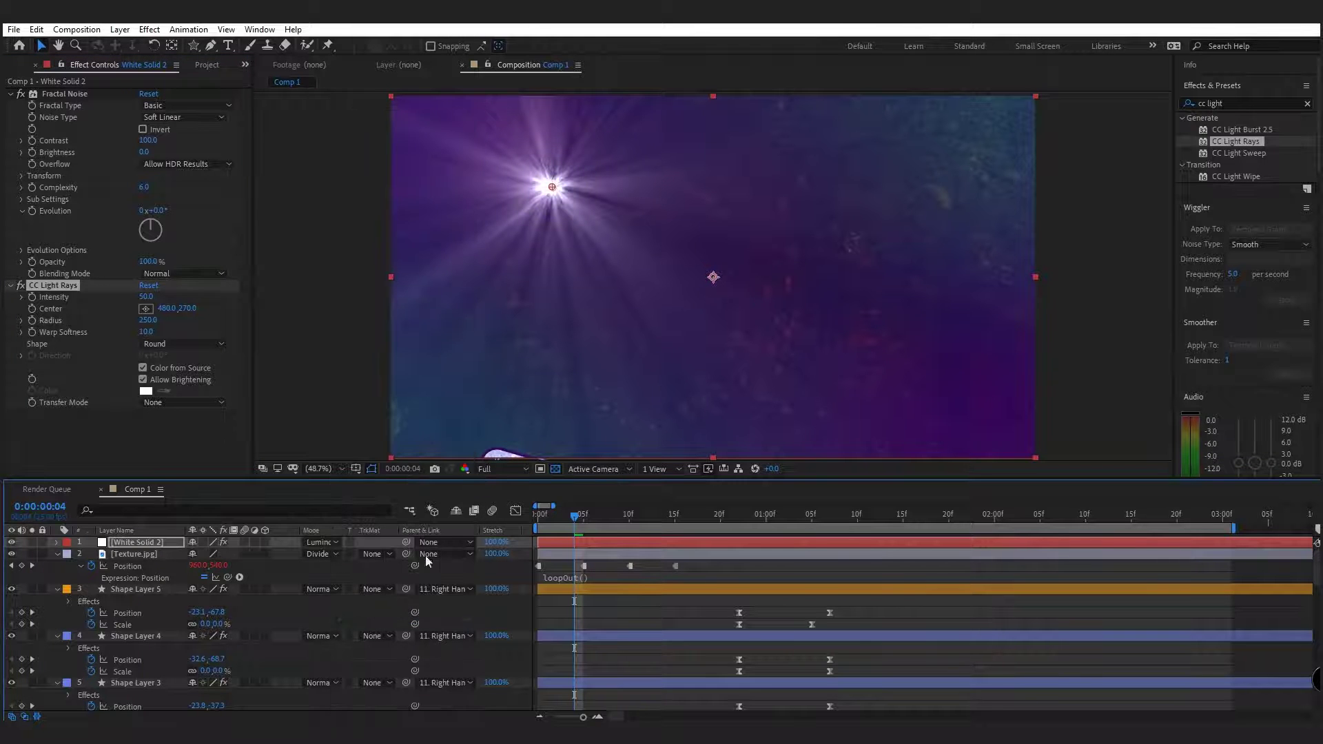
left_click(441, 542)
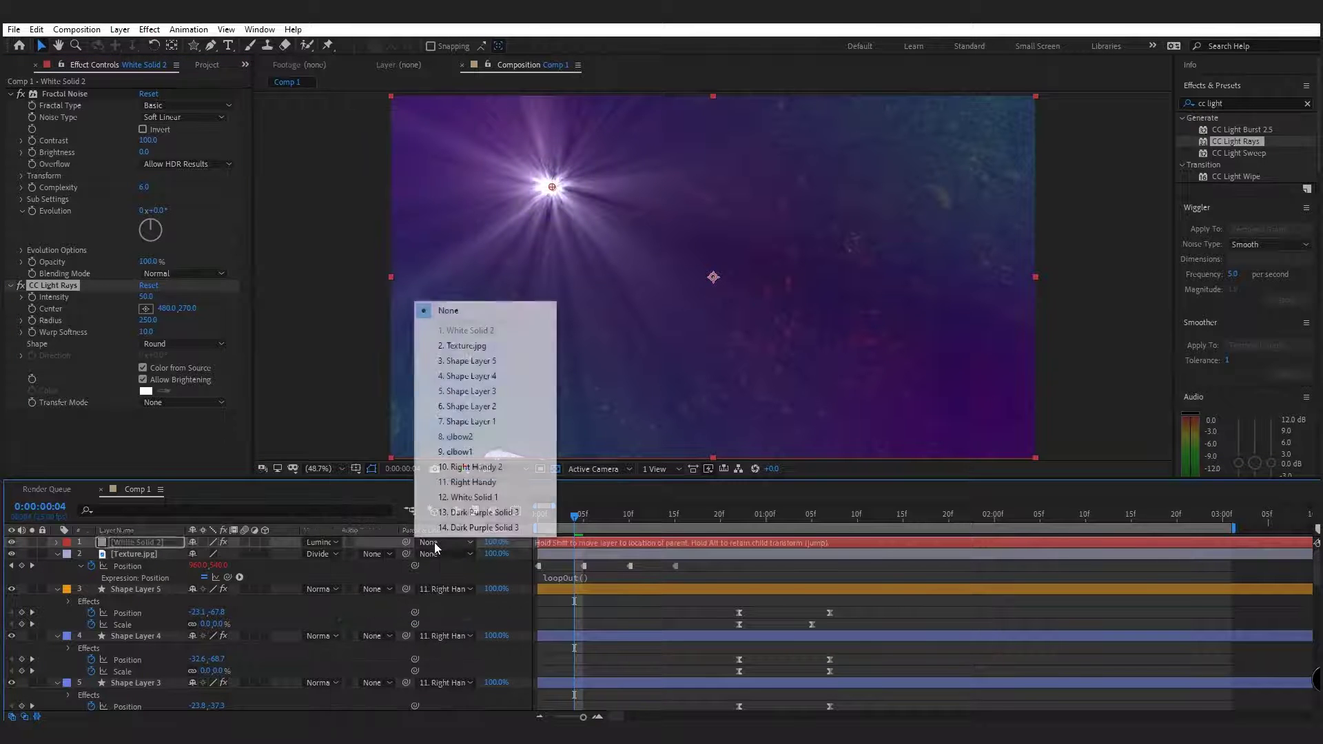
left_click(471, 482)
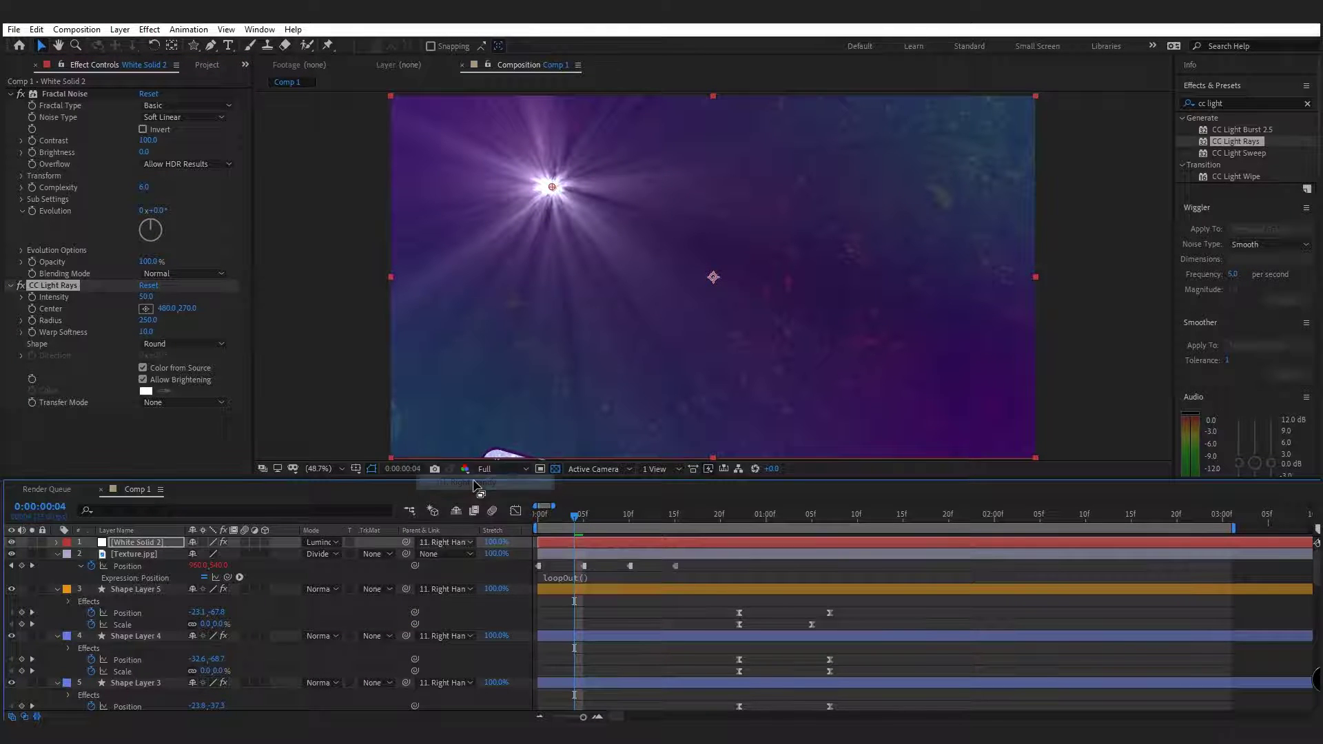
Scale up the light-rays solid proportionally
left_click(122, 540)
key("s")
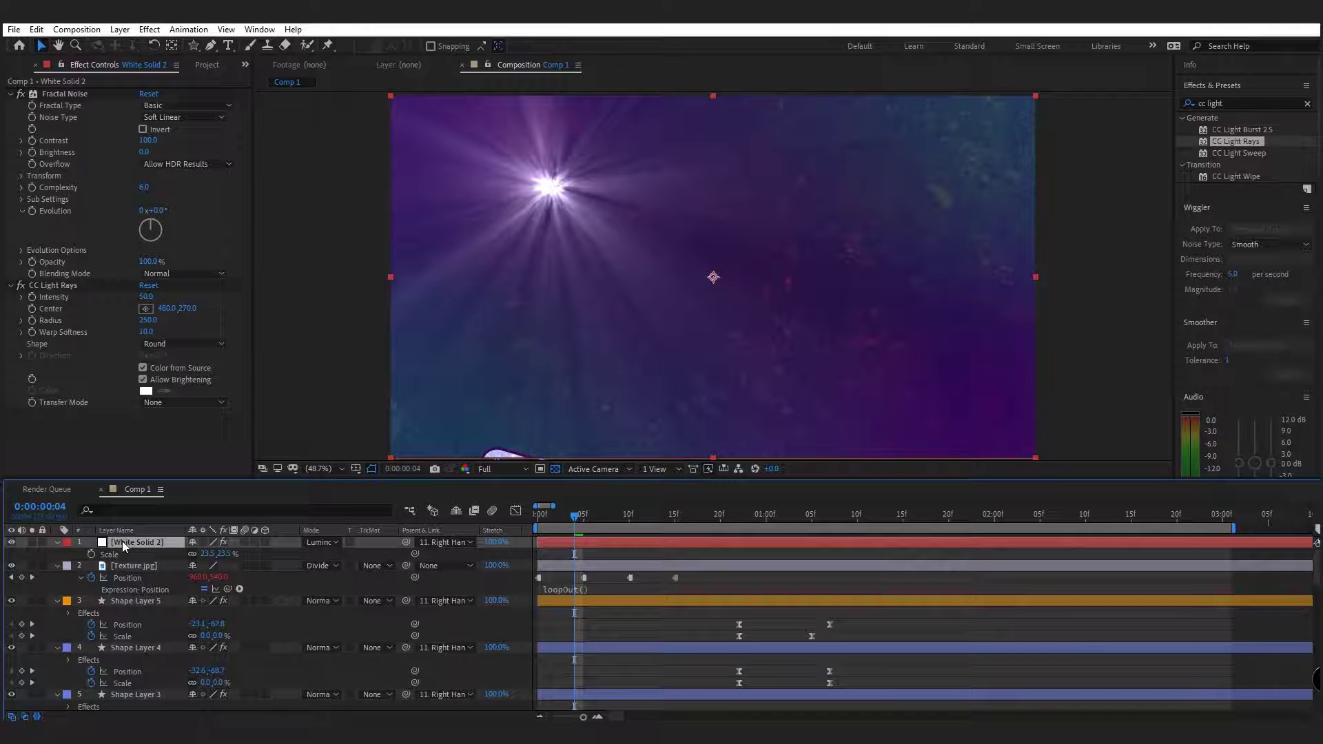
left_click(206, 555)
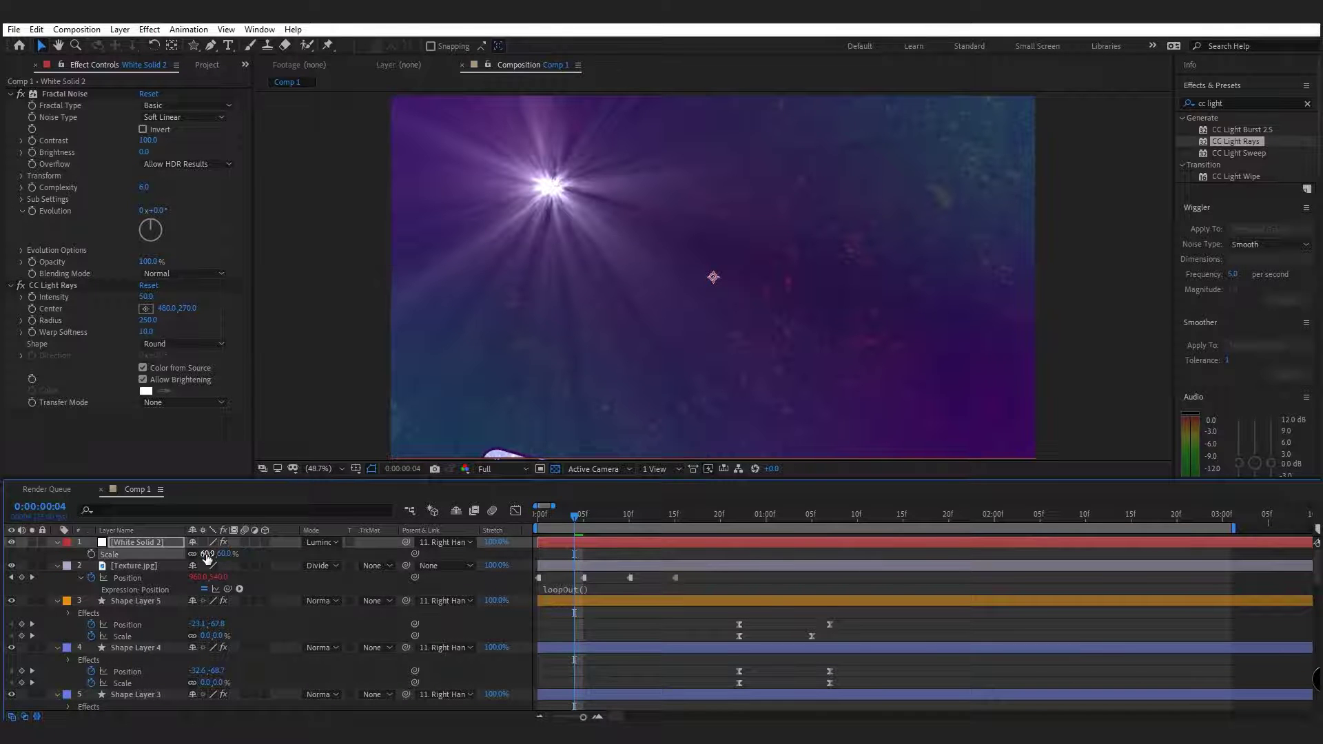
left_click_drag(207, 554, 256, 554)
Keyframe the light-rays solid's Opacity at 0:00:00:20 and set it to 50% at 0:00:00:23
key("t")
left_click_drag(574, 515, 723, 524)
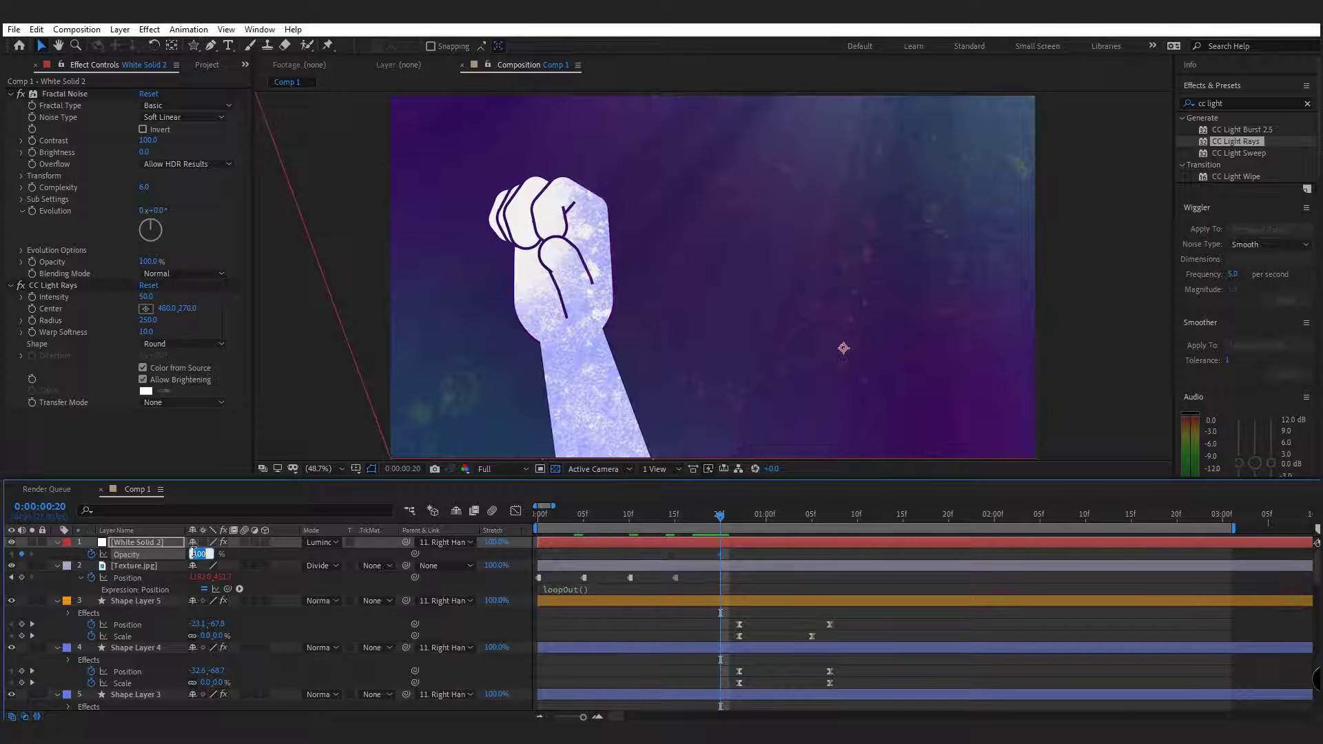
key("space")
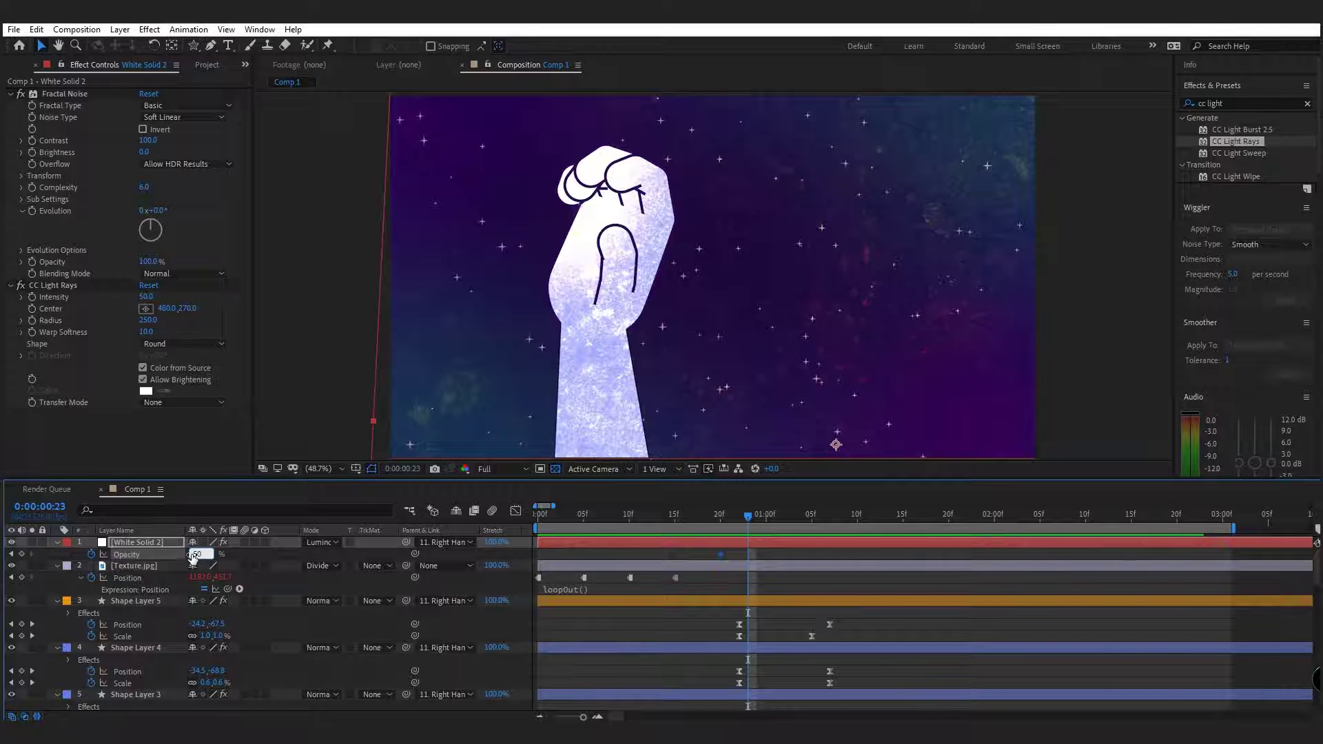
key("Return")
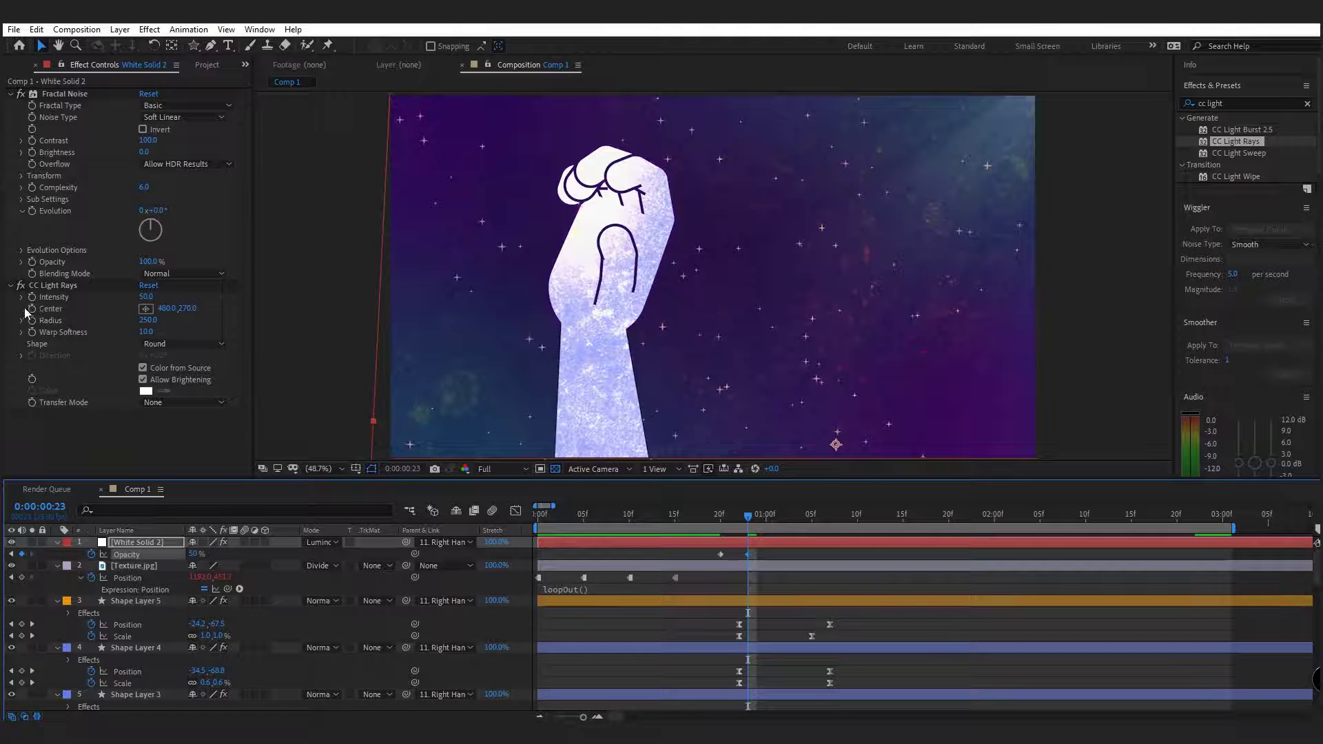
Keyframe the CC Light Rays Center above the frame, shift that keyframe to about 0:00:01:05, and set Center over the fist at 0:00:00:23
left_click(31, 314)
scroll(662, 328, "down", 2)
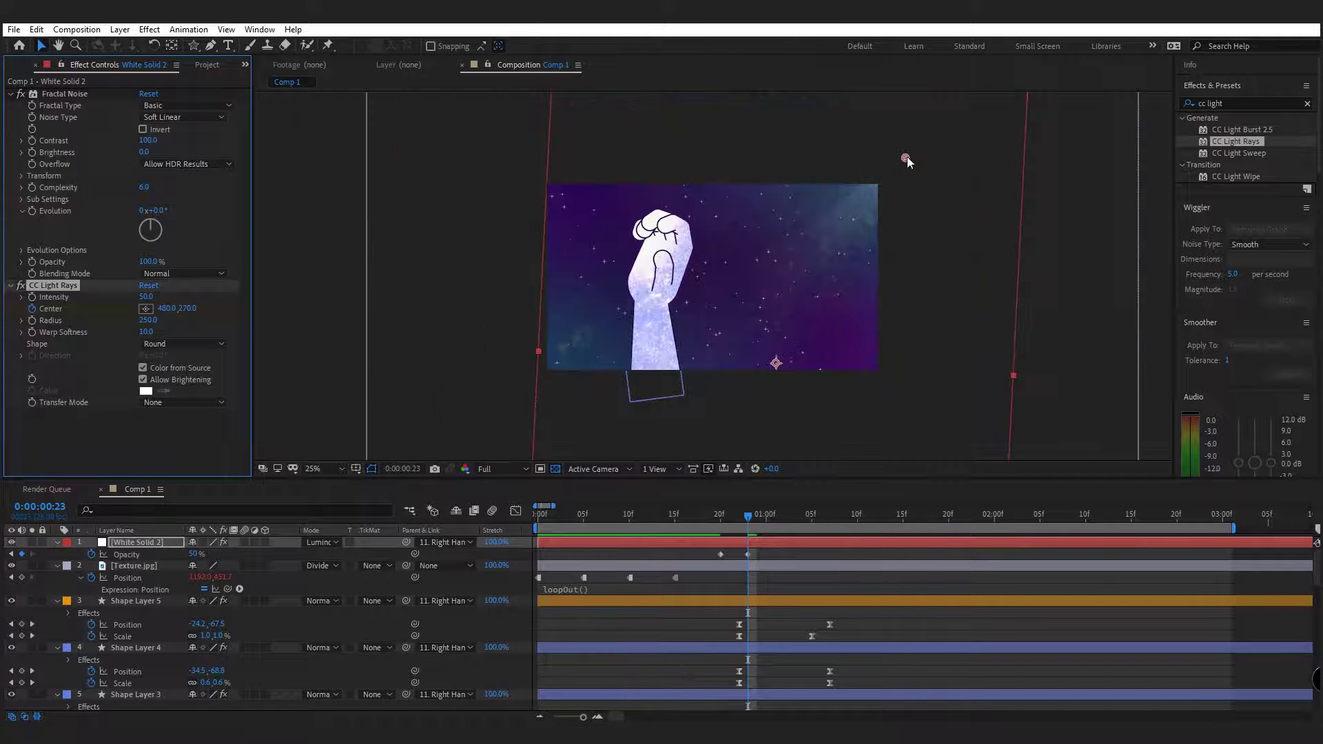
left_click_drag(905, 159, 719, 161)
key("u")
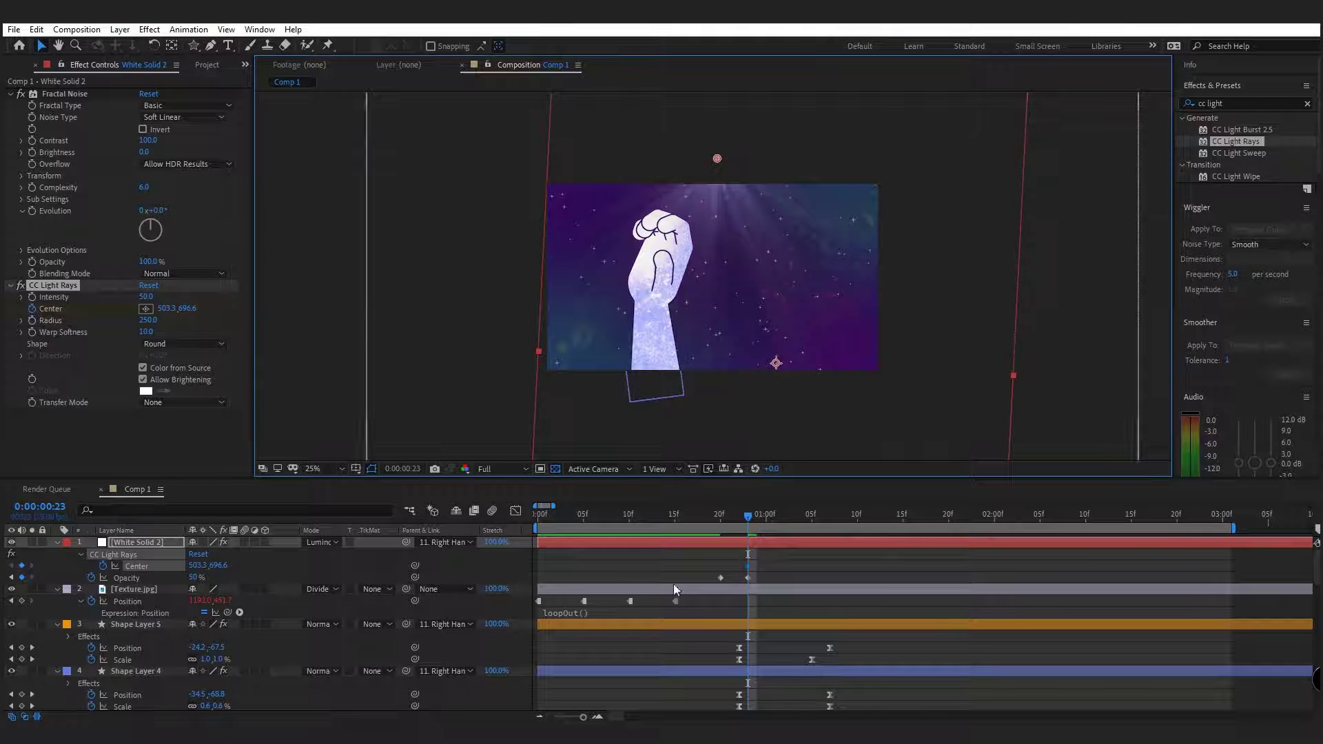
left_click_drag(748, 566, 816, 569)
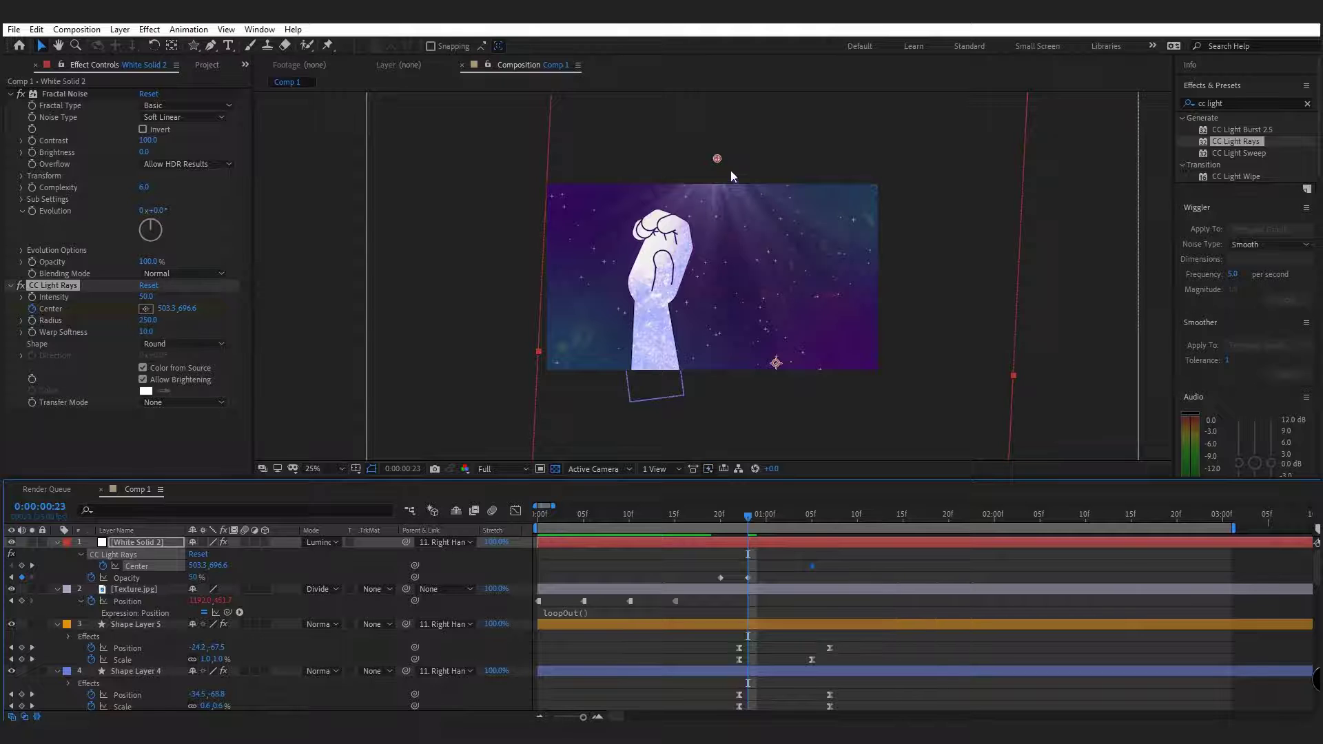
left_click_drag(715, 161, 659, 254)
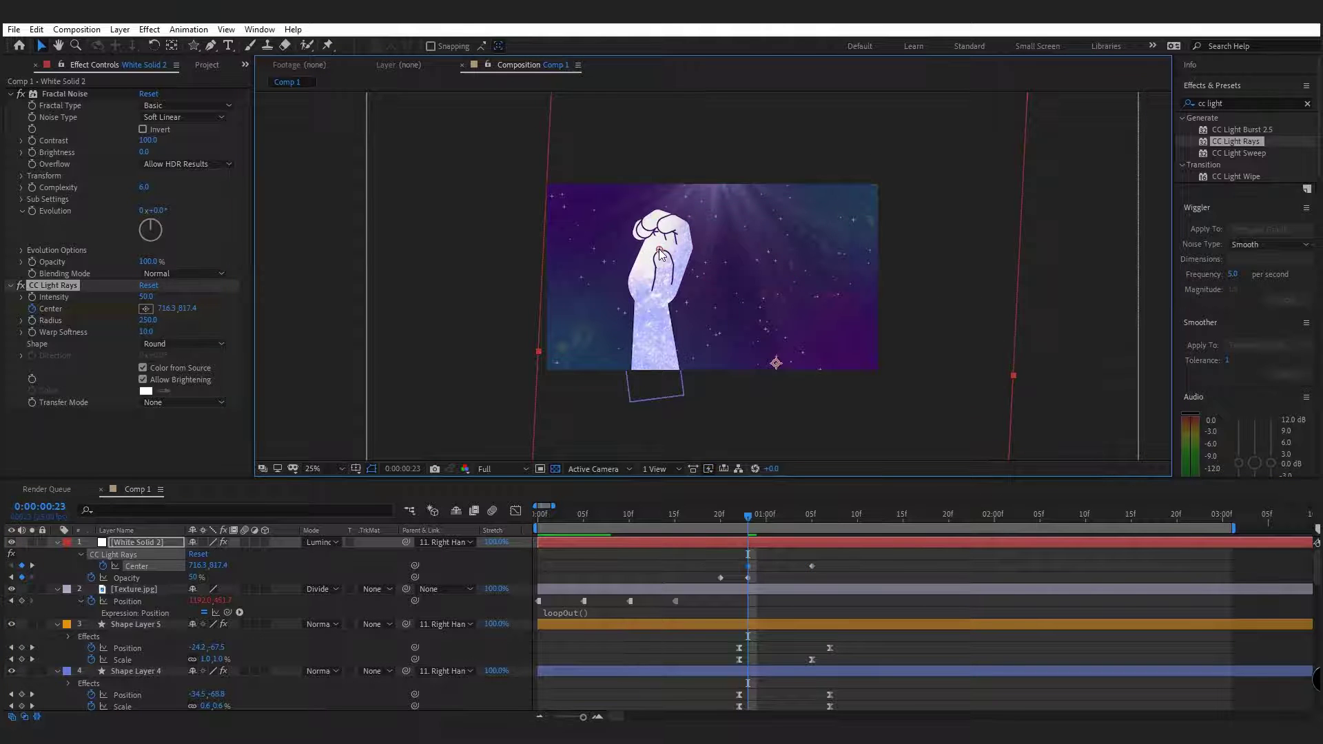
Move the second Center keyframe to 0:00:01:08 and place the light rays' center above the stars, just outside the frame
key("shift+Page_Down")
left_click_drag(812, 566, 839, 567)
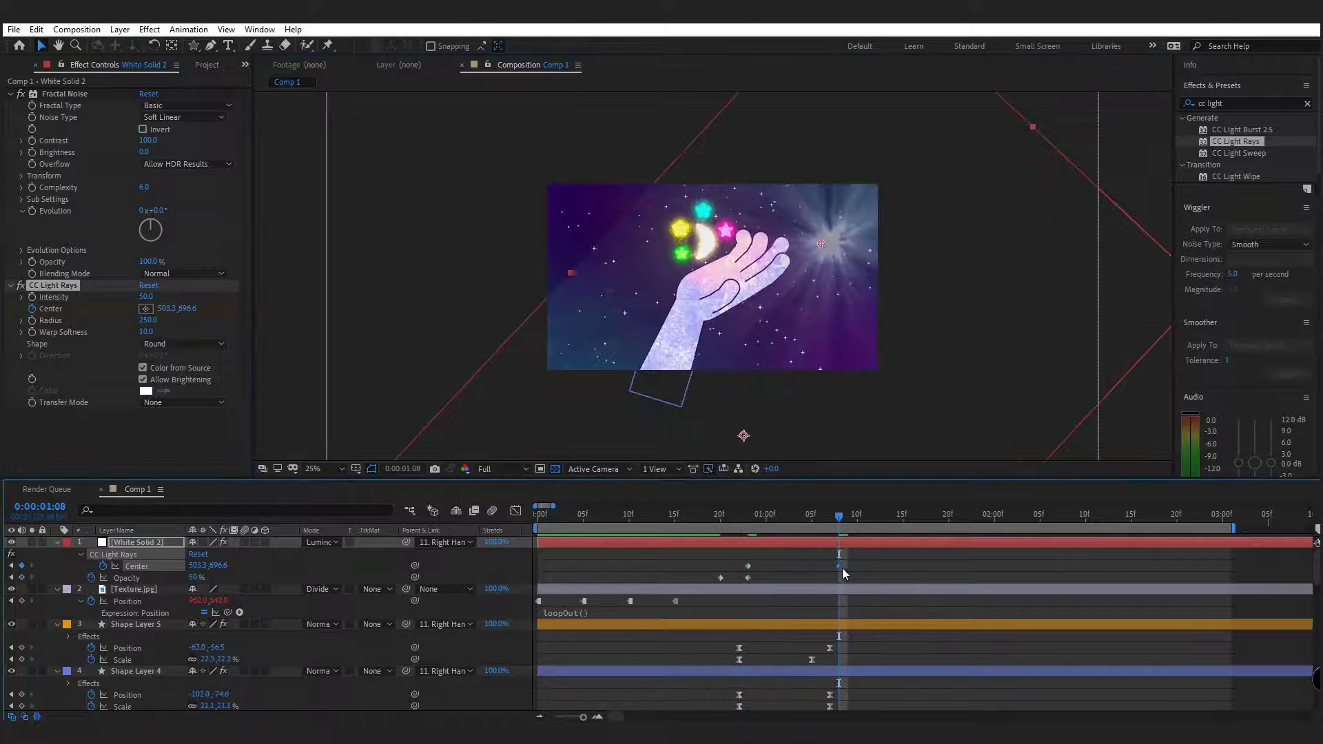
left_click_drag(832, 244, 717, 155)
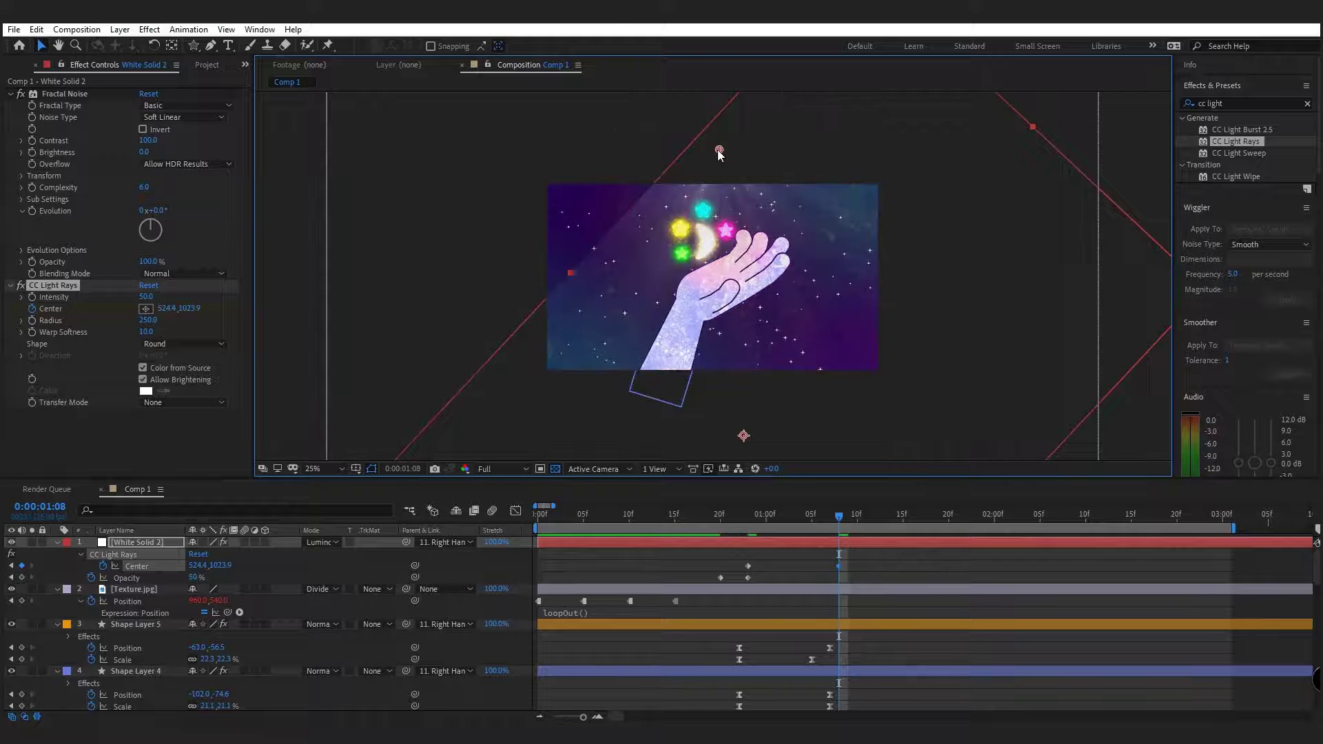
At 0:00:00:23, shift the light-rays solid left to cover the frame and recenter the rays on the fist at 739.3, 684.6
left_click(748, 514)
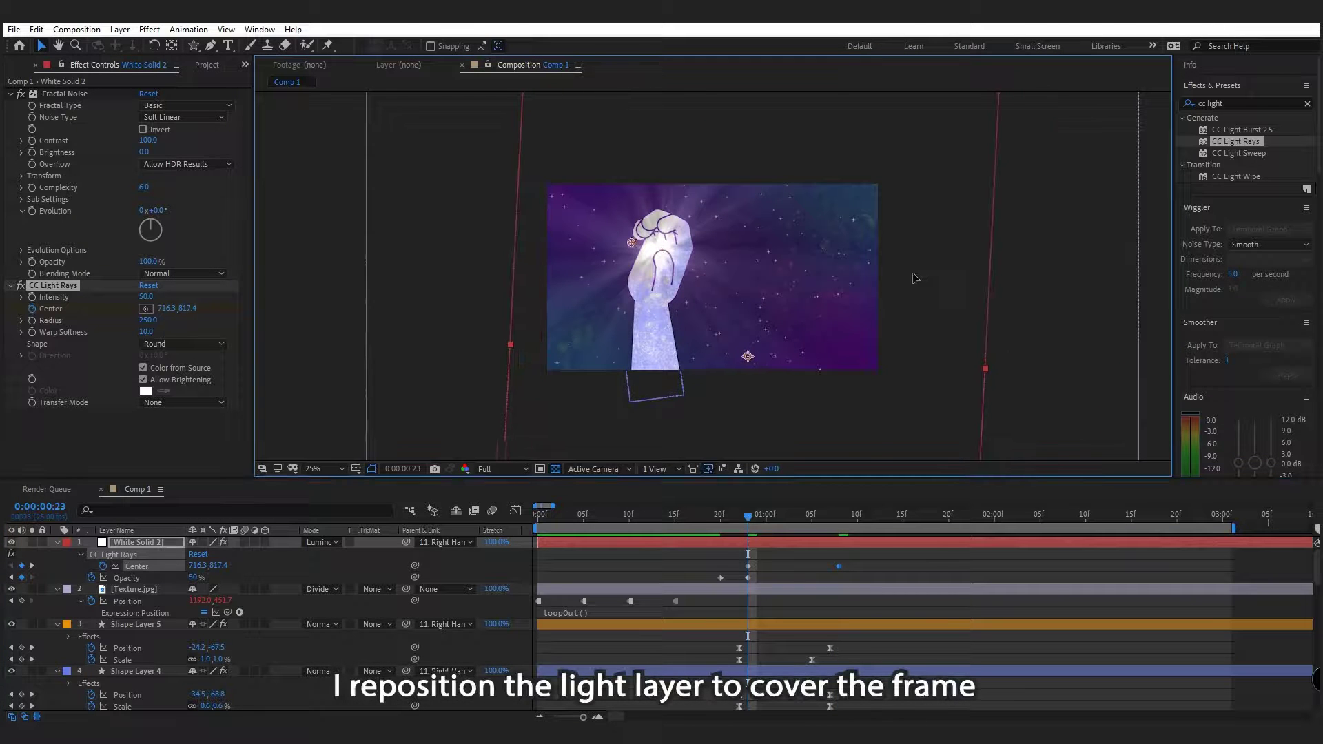
mouse_move(604, 243)
left_mouse_down()
mouse_move(584, 237)
mouse_move(625, 250)
mouse_move(590, 240)
left_mouse_up()
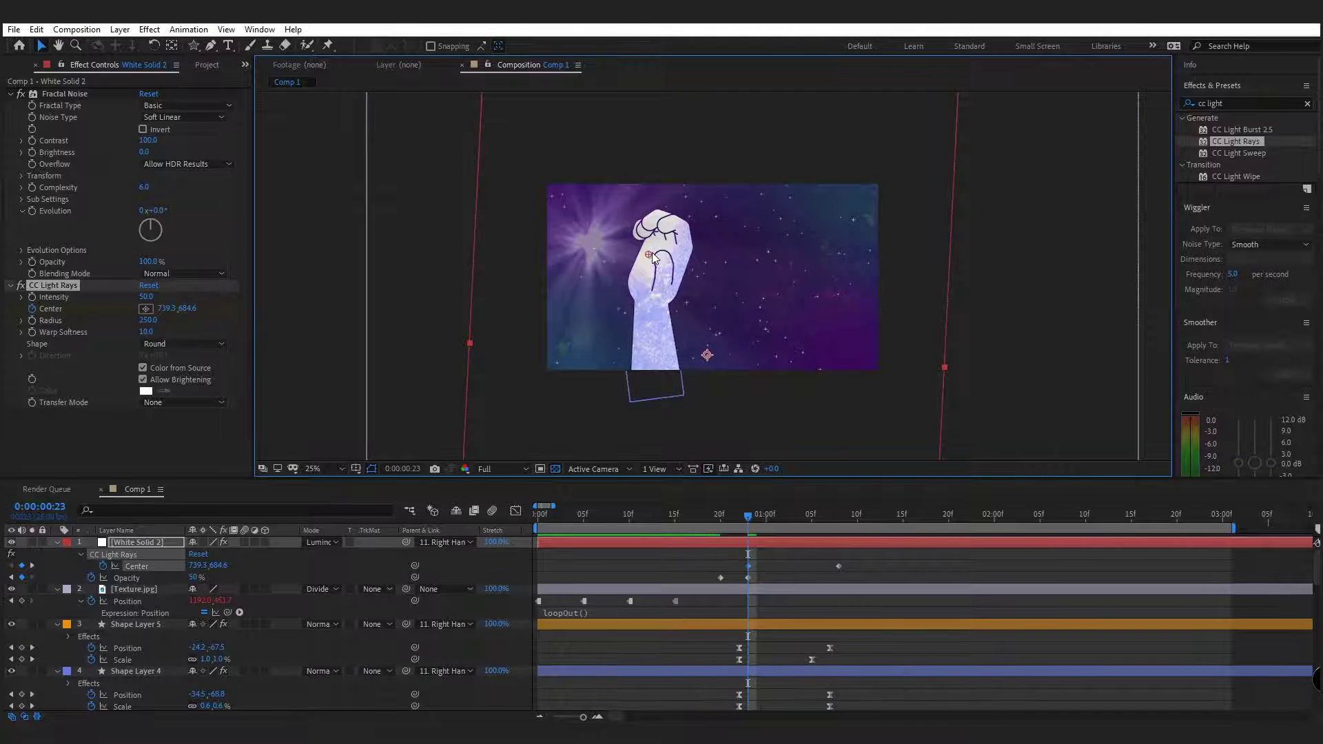
left_click(838, 514)
left_click(749, 514)
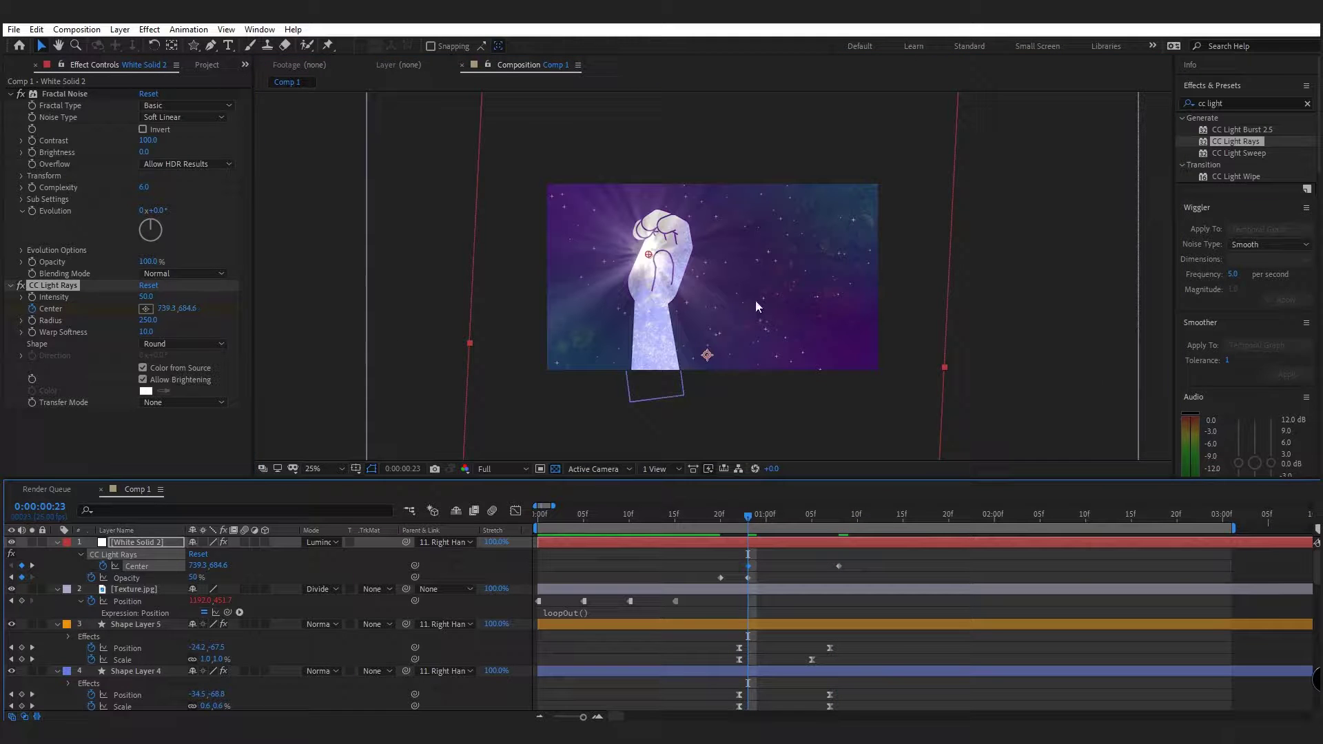
At 0:00:01:08, reposition the rays' Center just above the cyan star, and move the solid beneath the Texture.jpg layer
left_click(838, 514)
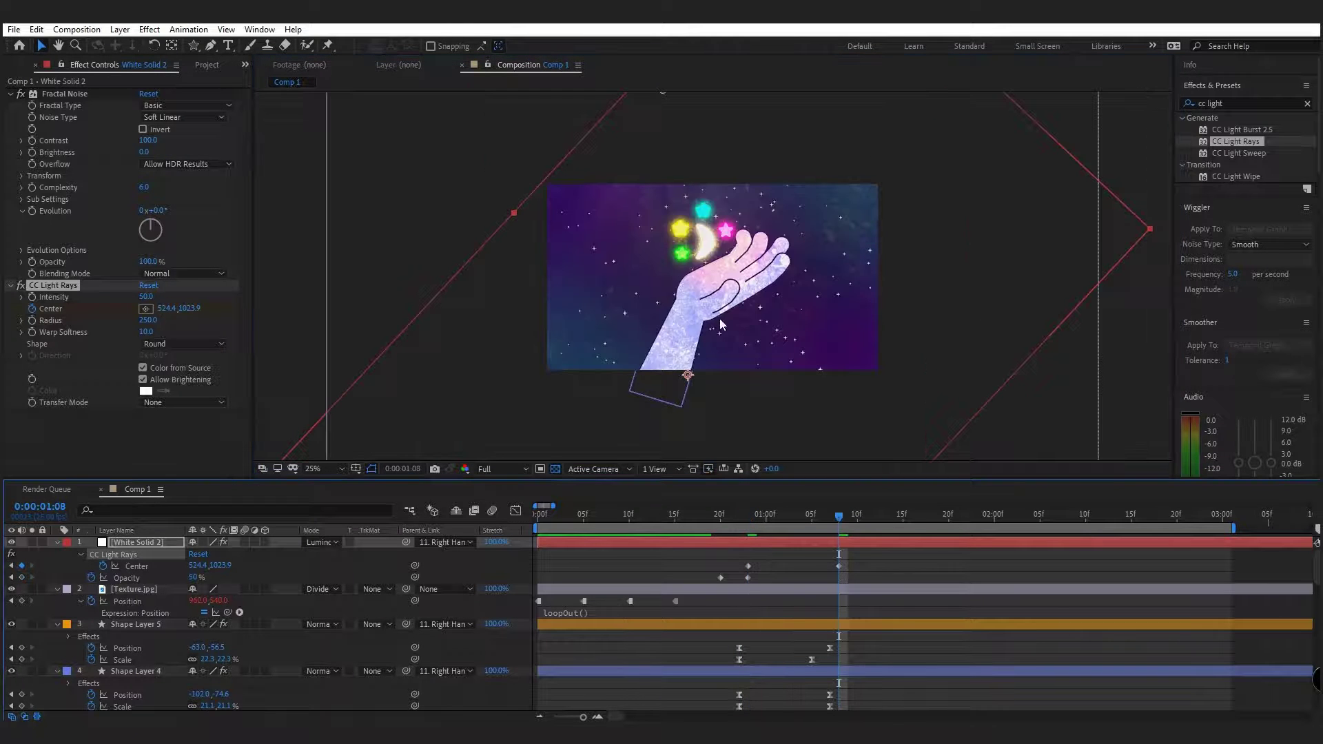
key("comma")
left_click_drag(688, 182, 710, 221)
key("period")
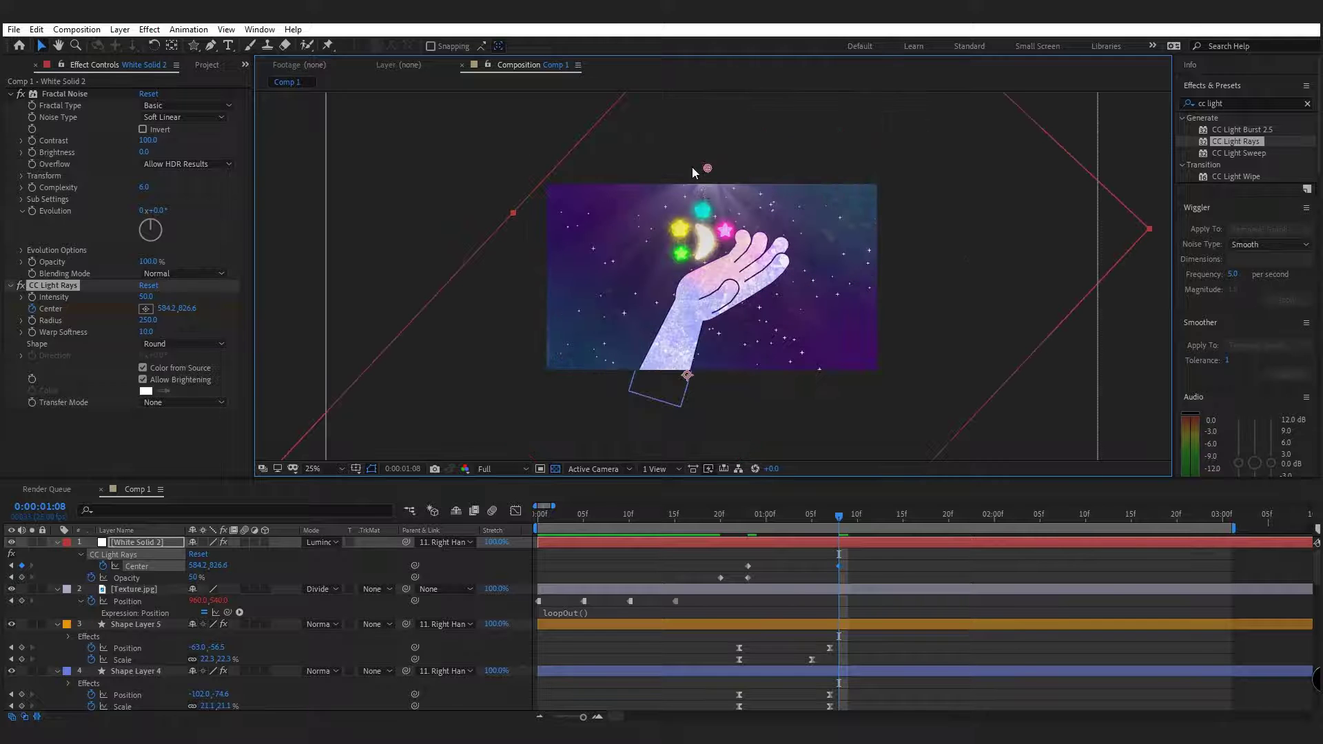
left_click_drag(709, 168, 706, 157)
left_click_drag(167, 540, 154, 611)
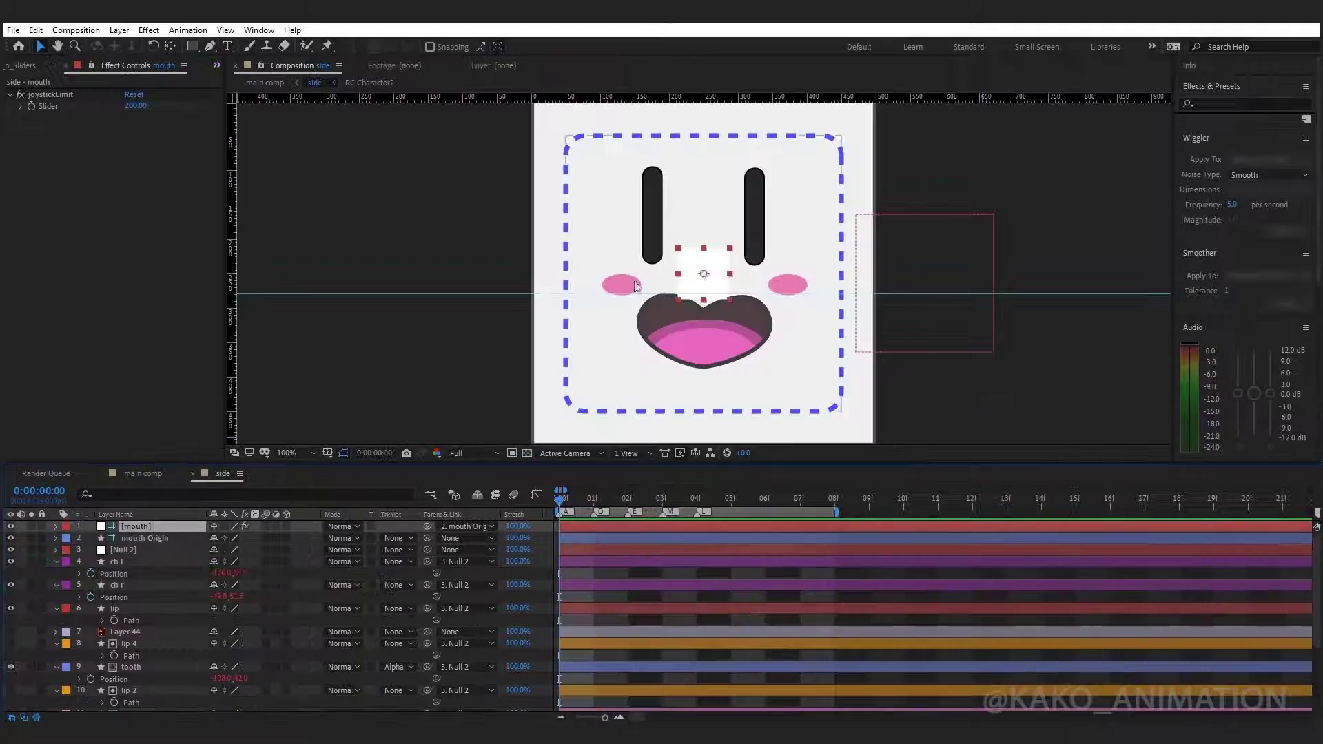
mouse_move(703, 272)
left_mouse_down()
mouse_move(820, 279)
mouse_move(694, 280)
left_mouse_up()
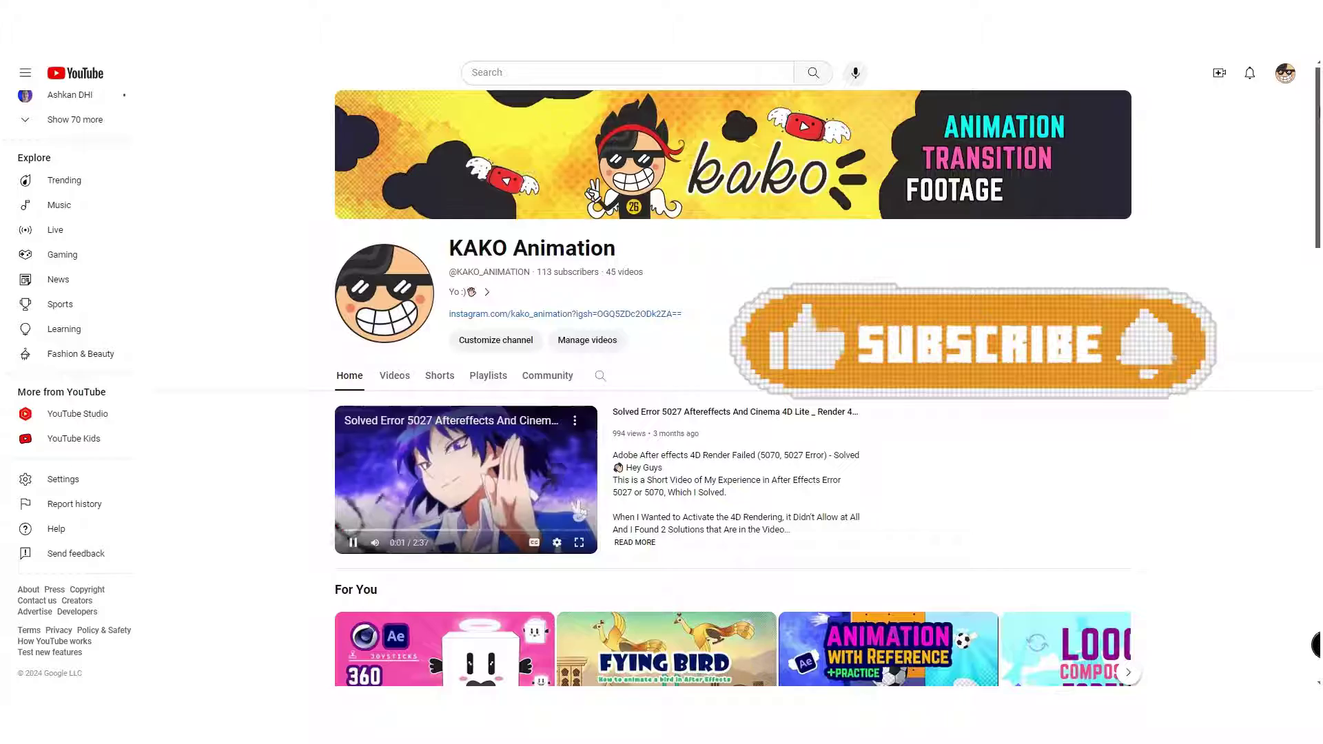
scroll(1316, 193, "down", 4)
scroll(1316, 193, "down", 10)
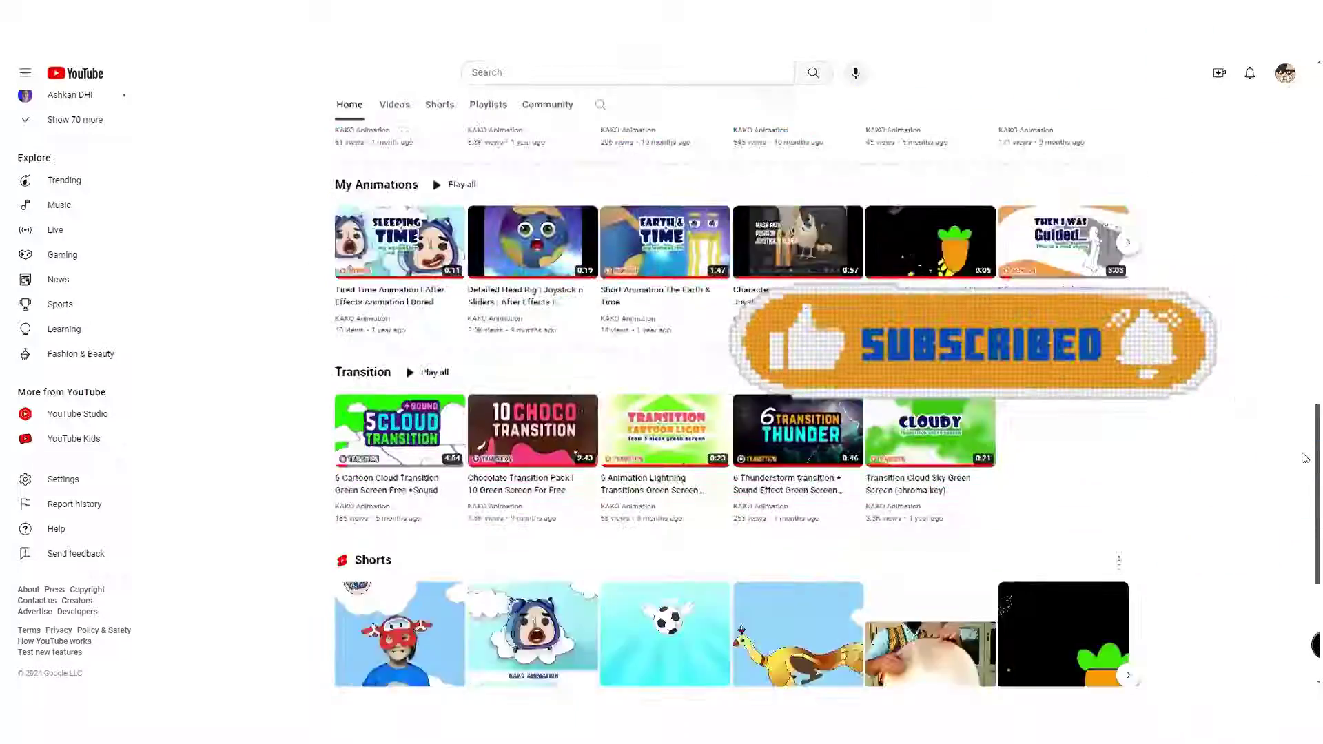